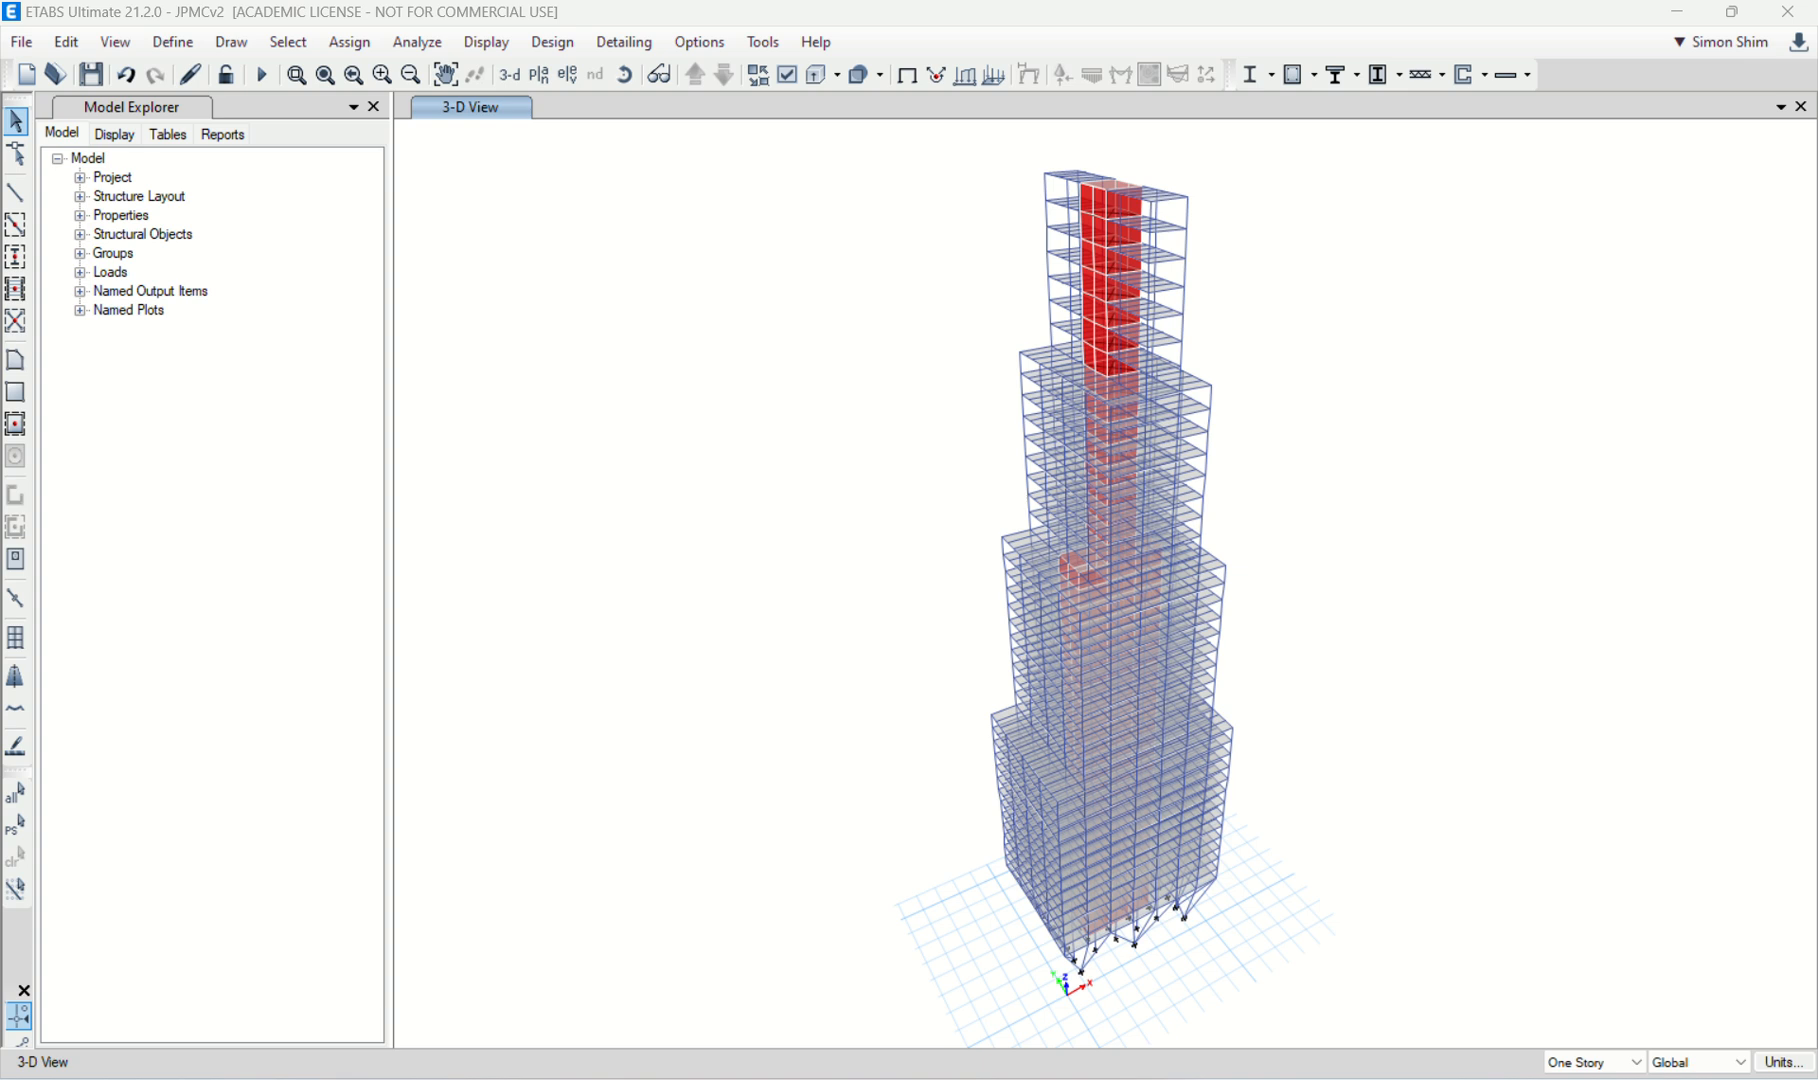
Step: Review the story heights and elevations from the top story down to the base, leaving the story data unchanged
{"action": "left_click", "coordinate": [67, 44]}
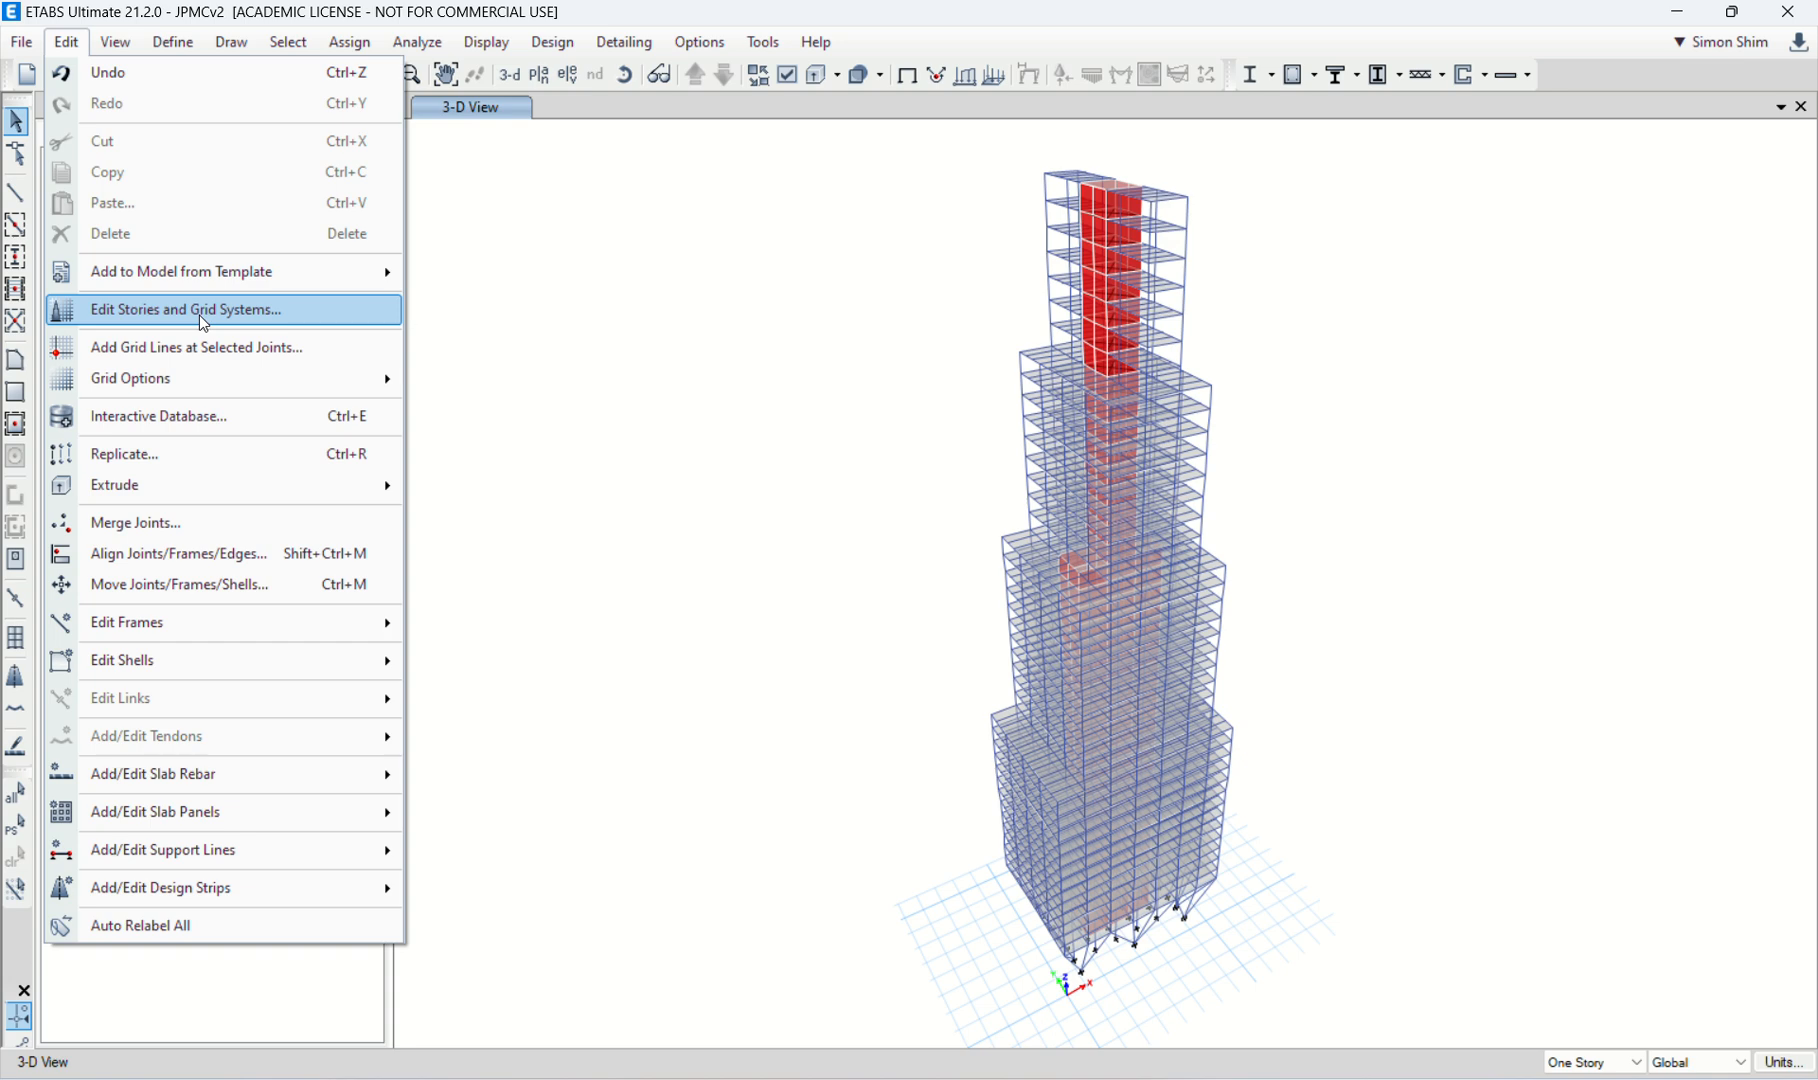
{"action": "left_click", "coordinate": [310, 320]}
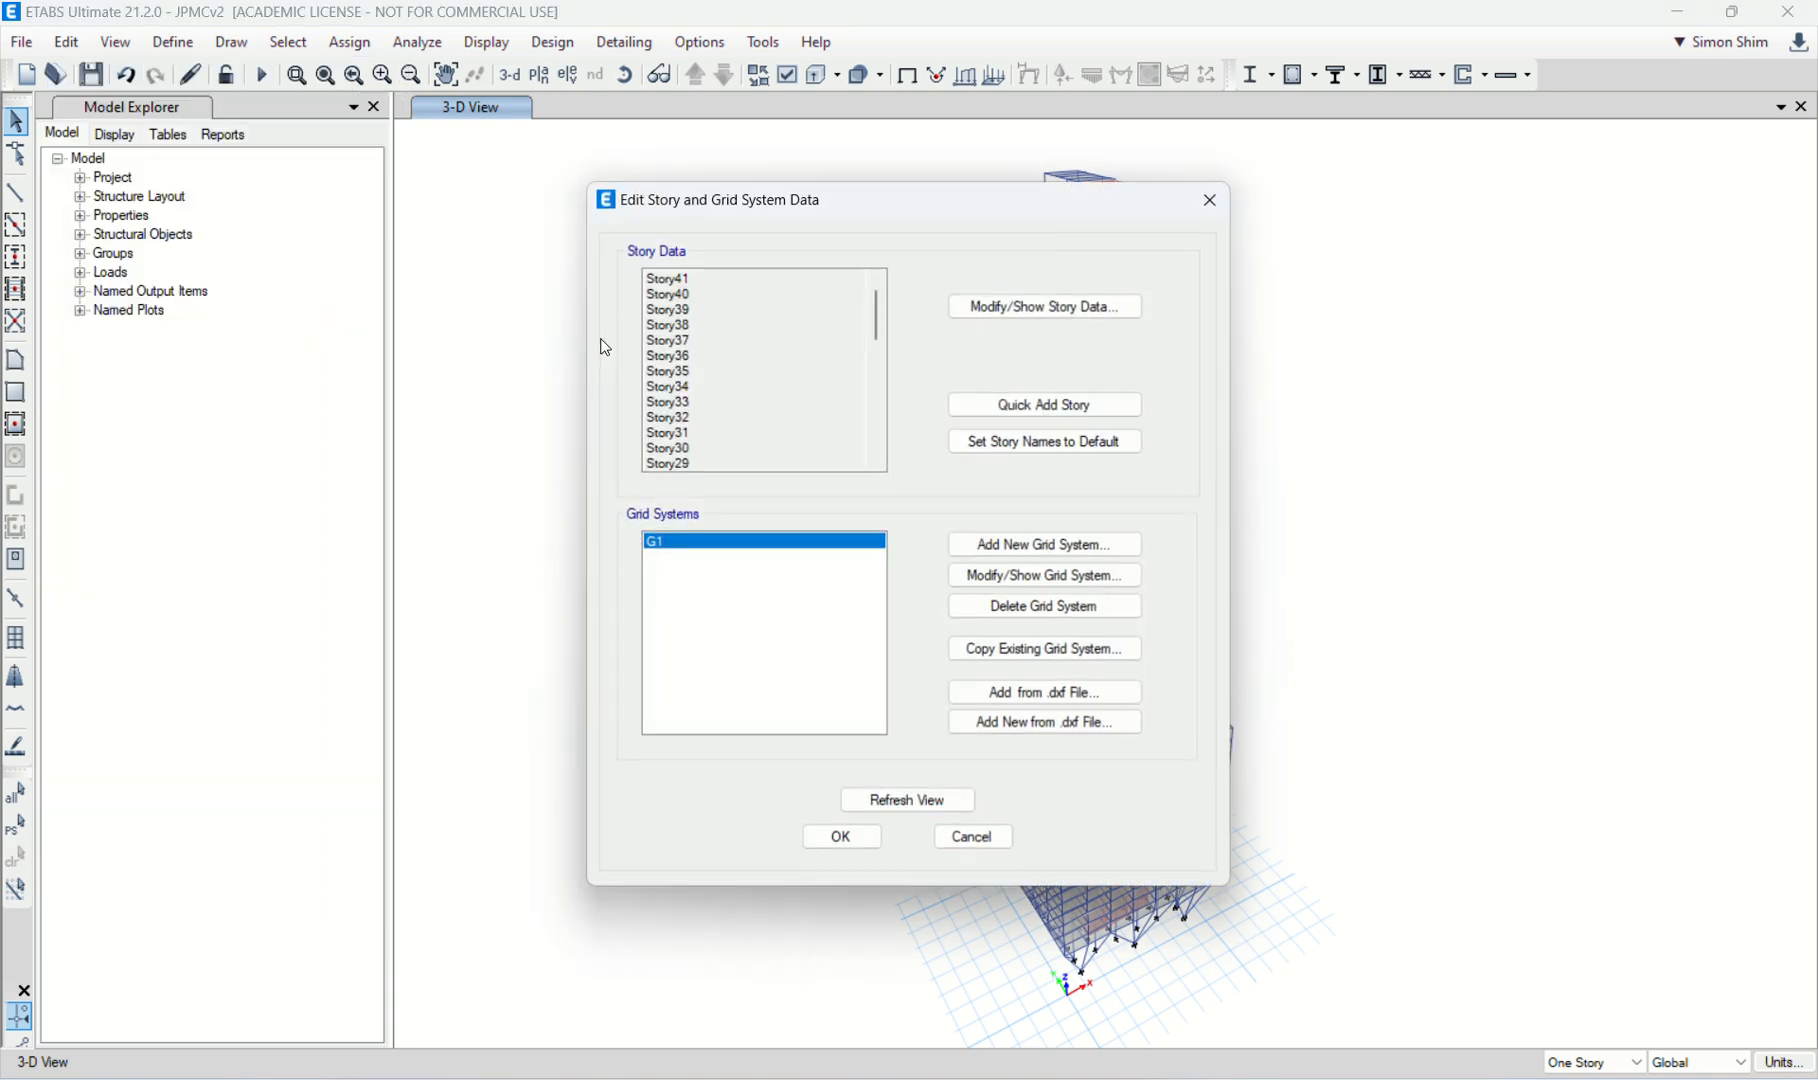
{"action": "left_click", "coordinate": [1046, 307]}
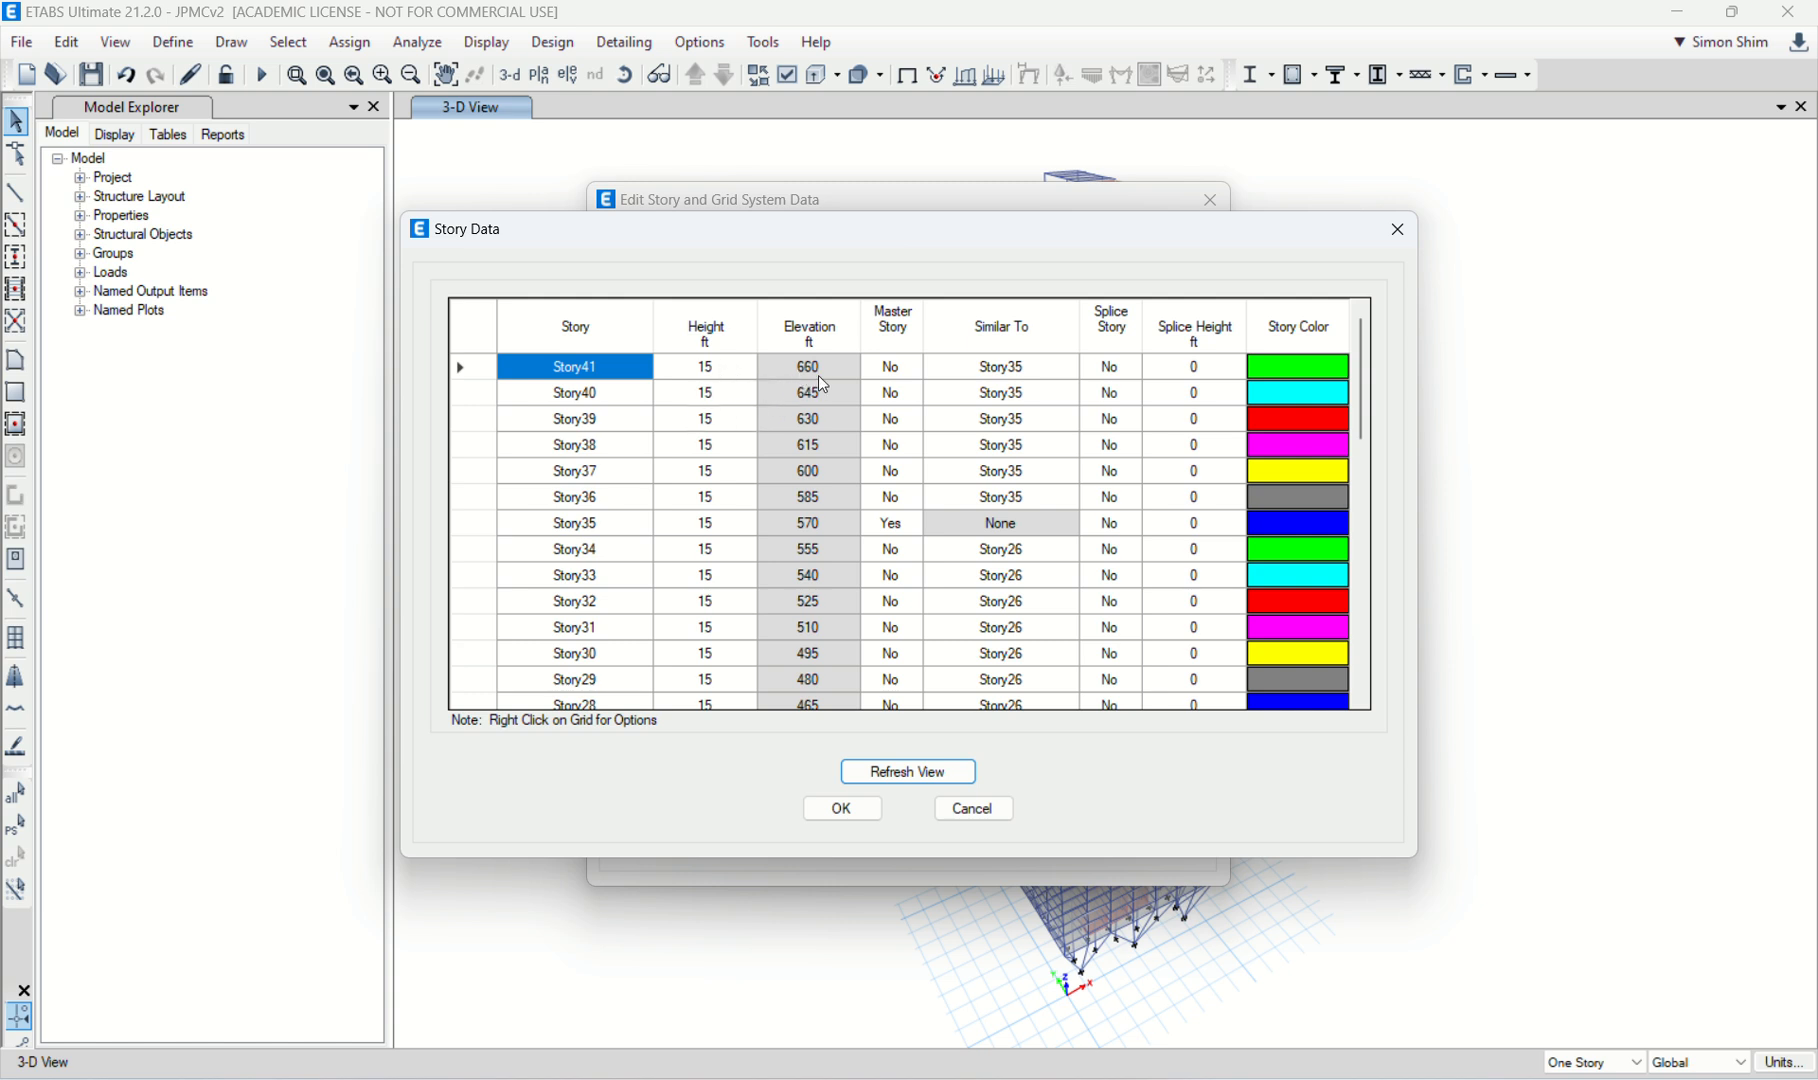
{"action": "scroll", "coordinate": [818, 375], "scroll_direction": "down", "scroll_amount": 10}
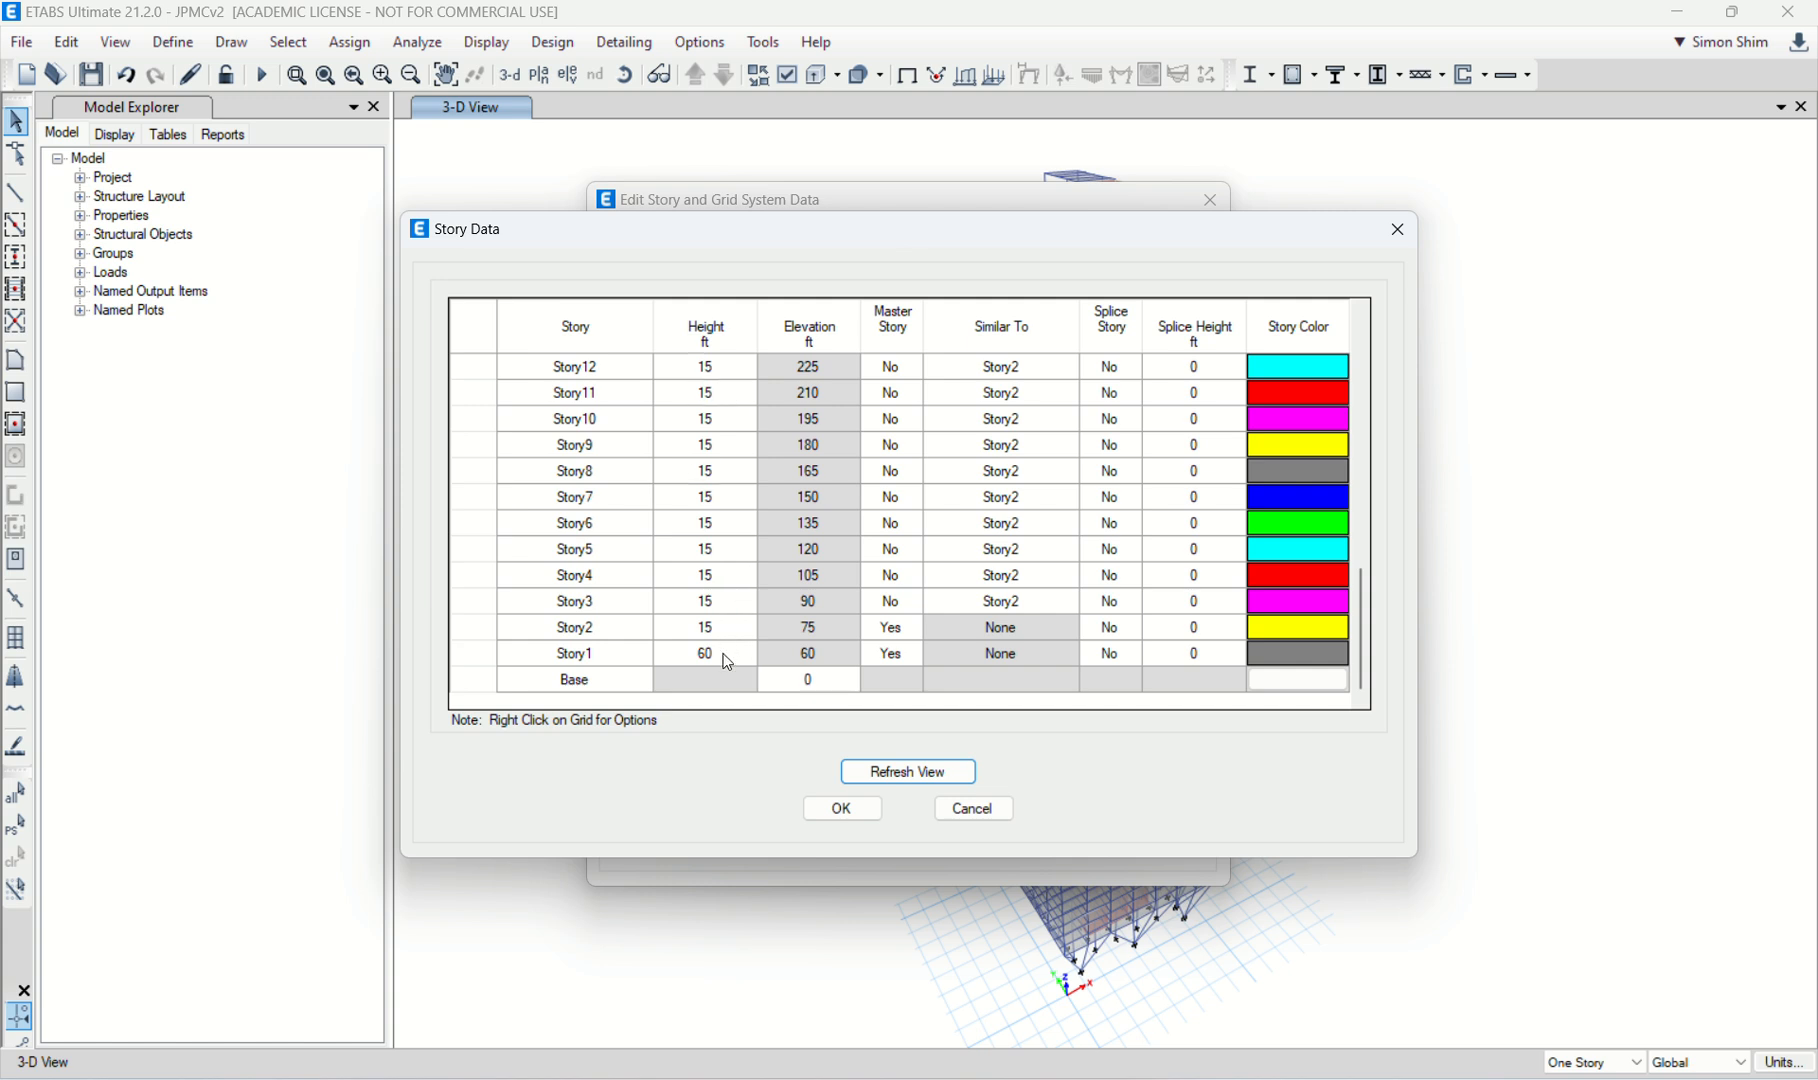
{"action": "left_click", "coordinate": [971, 810]}
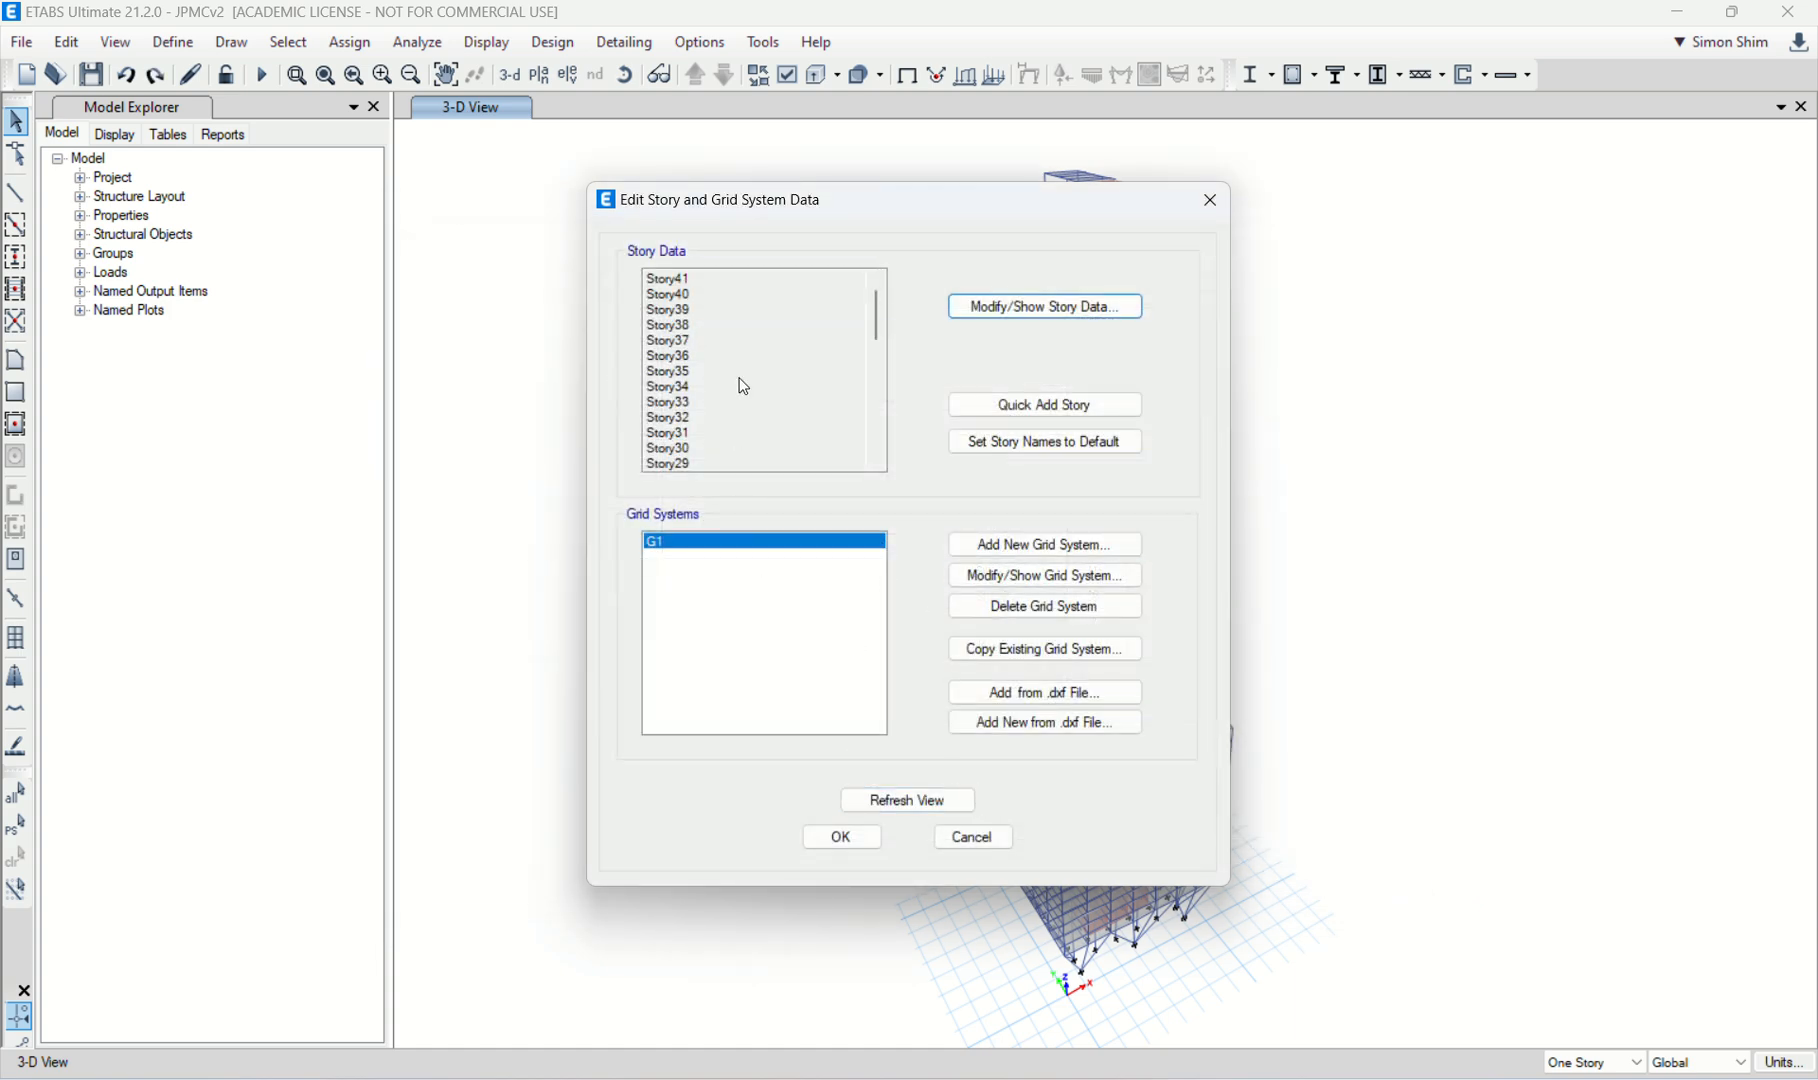
{"action": "left_click", "coordinate": [1077, 308]}
{"action": "left_click", "coordinate": [988, 817]}
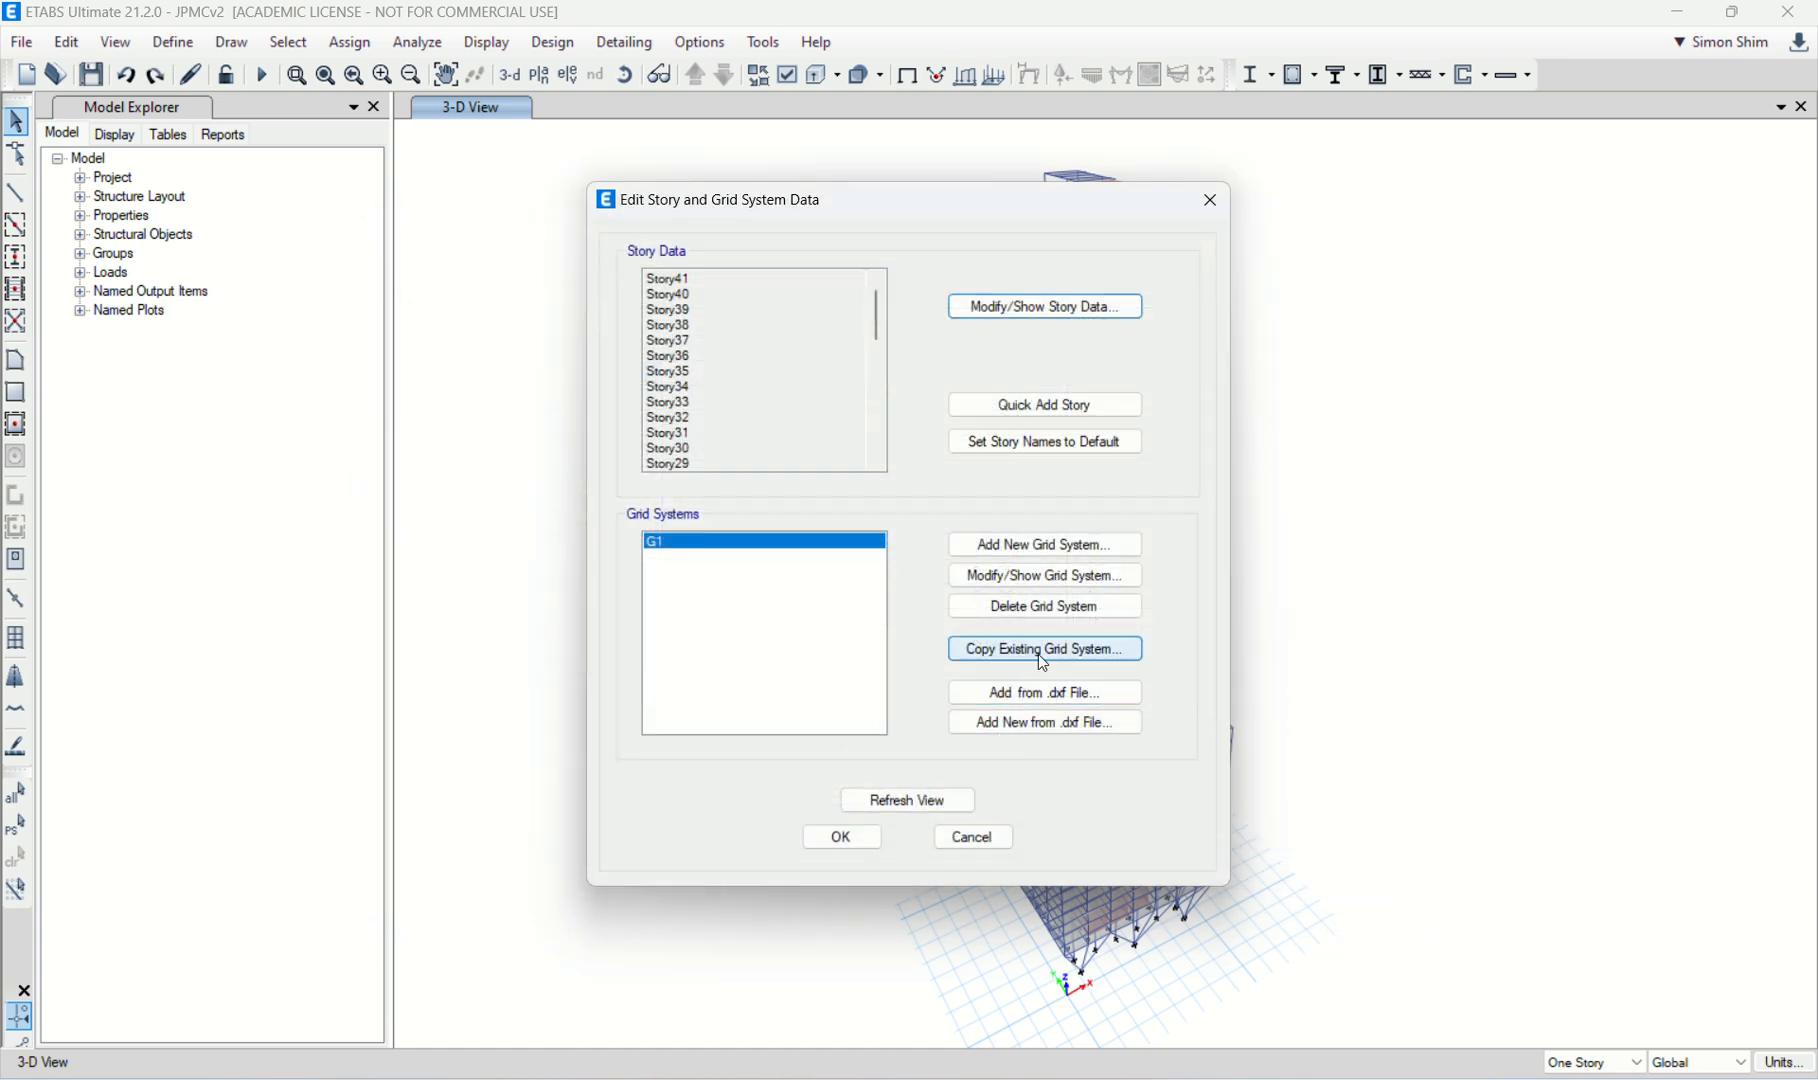
Step: Check the X and Y grid ordinates of grid system G1 without changing them
{"action": "left_click", "coordinate": [1057, 590]}
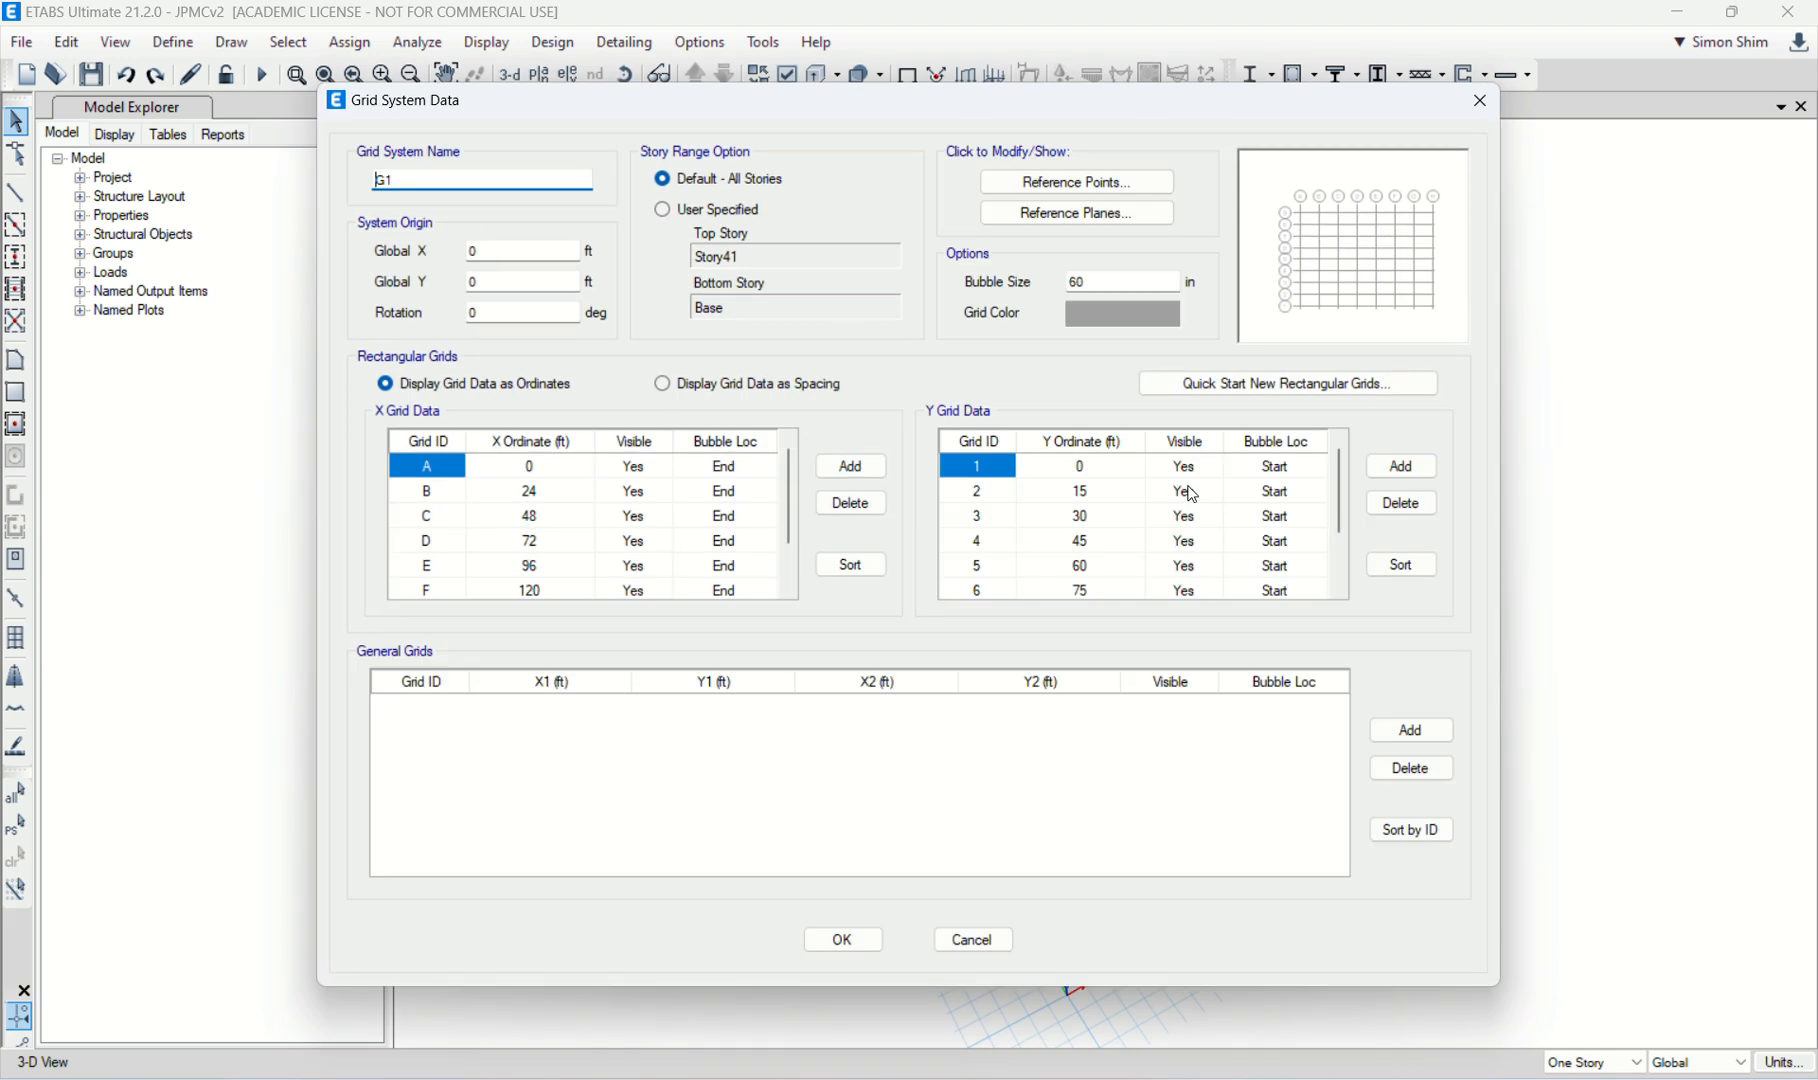
{"action": "left_click", "coordinate": [973, 940]}
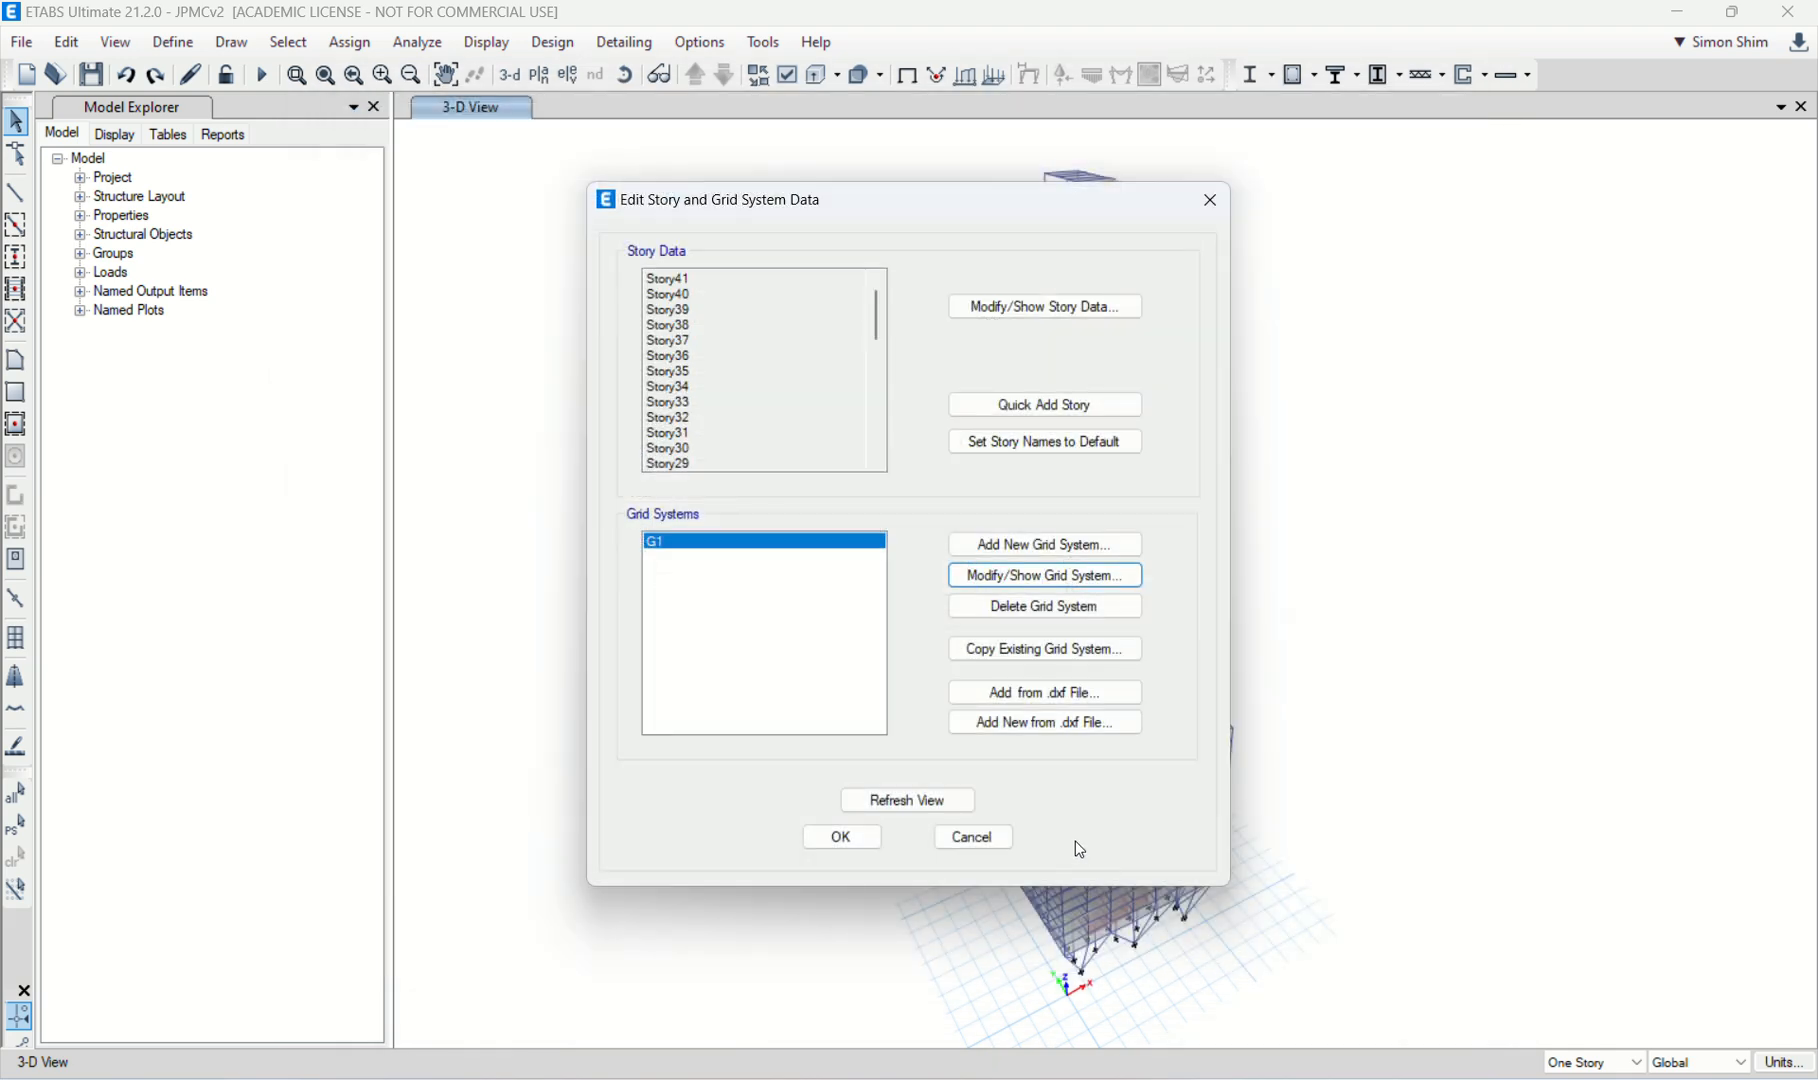
{"action": "left_click", "coordinate": [974, 836]}
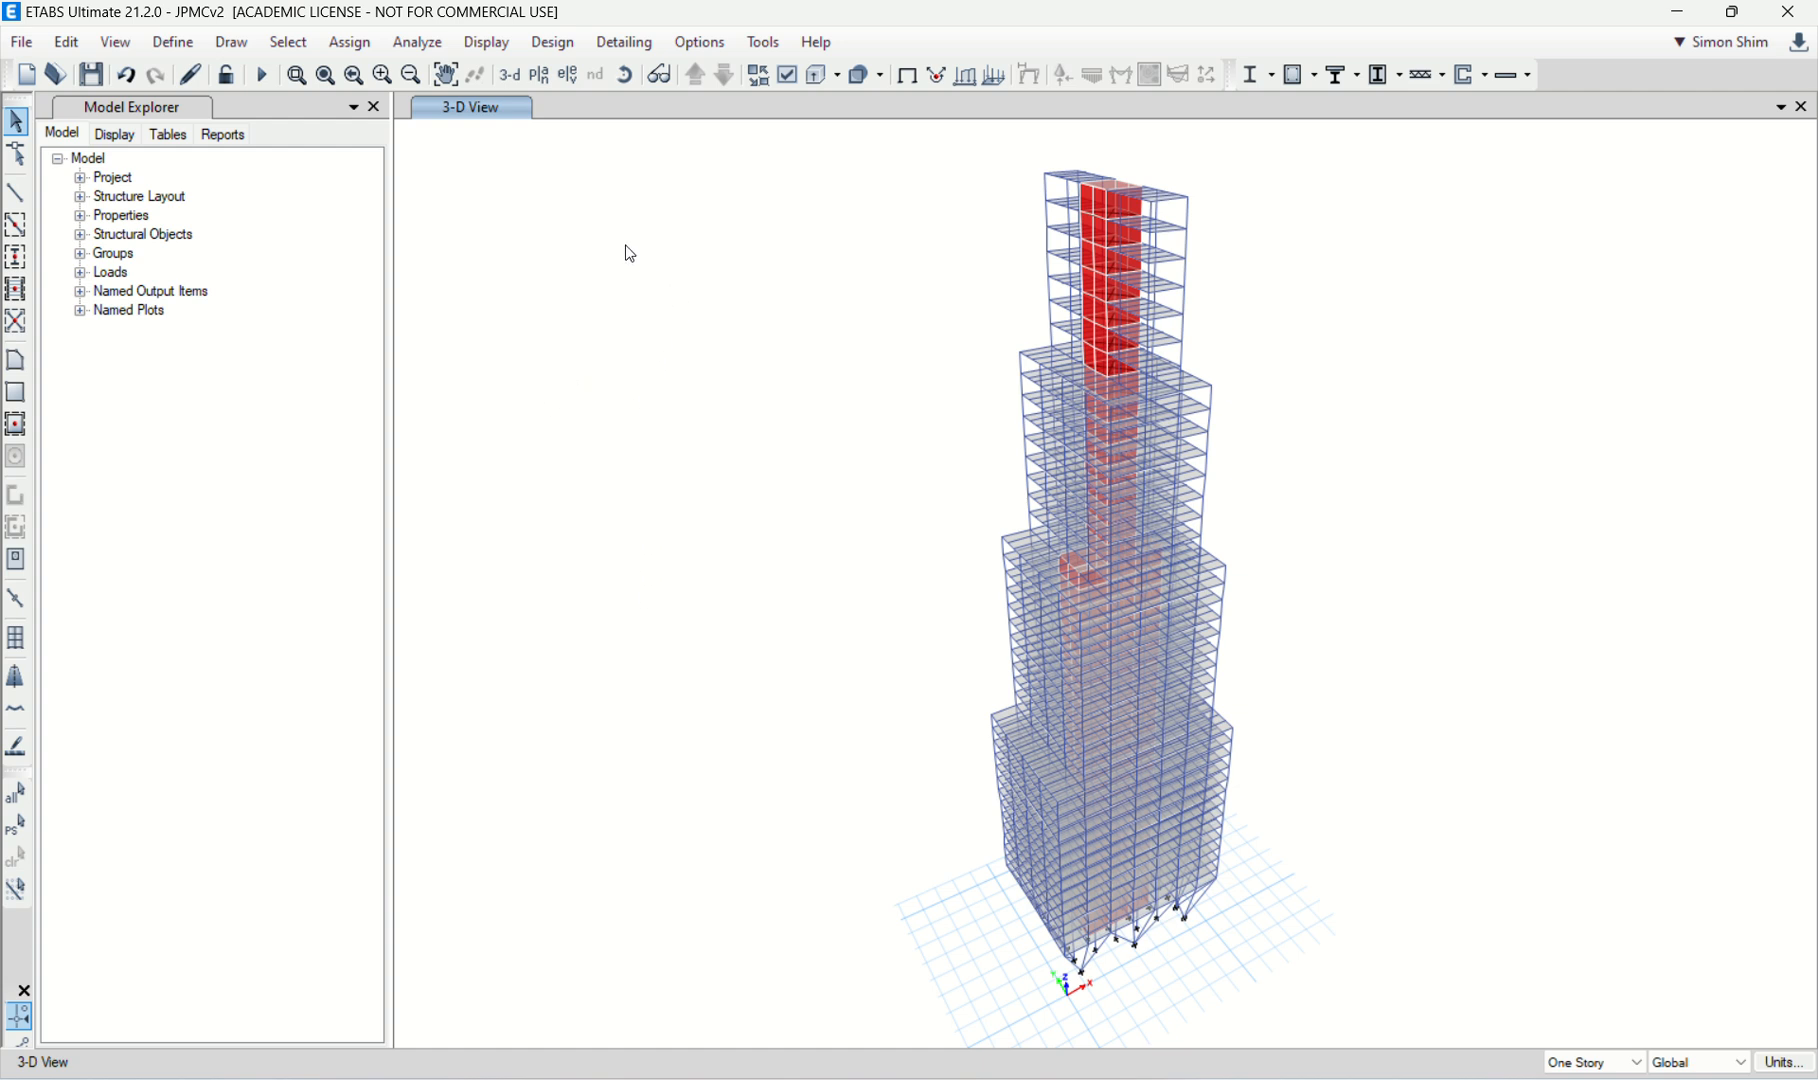
{"action": "left_click", "coordinate": [171, 43]}
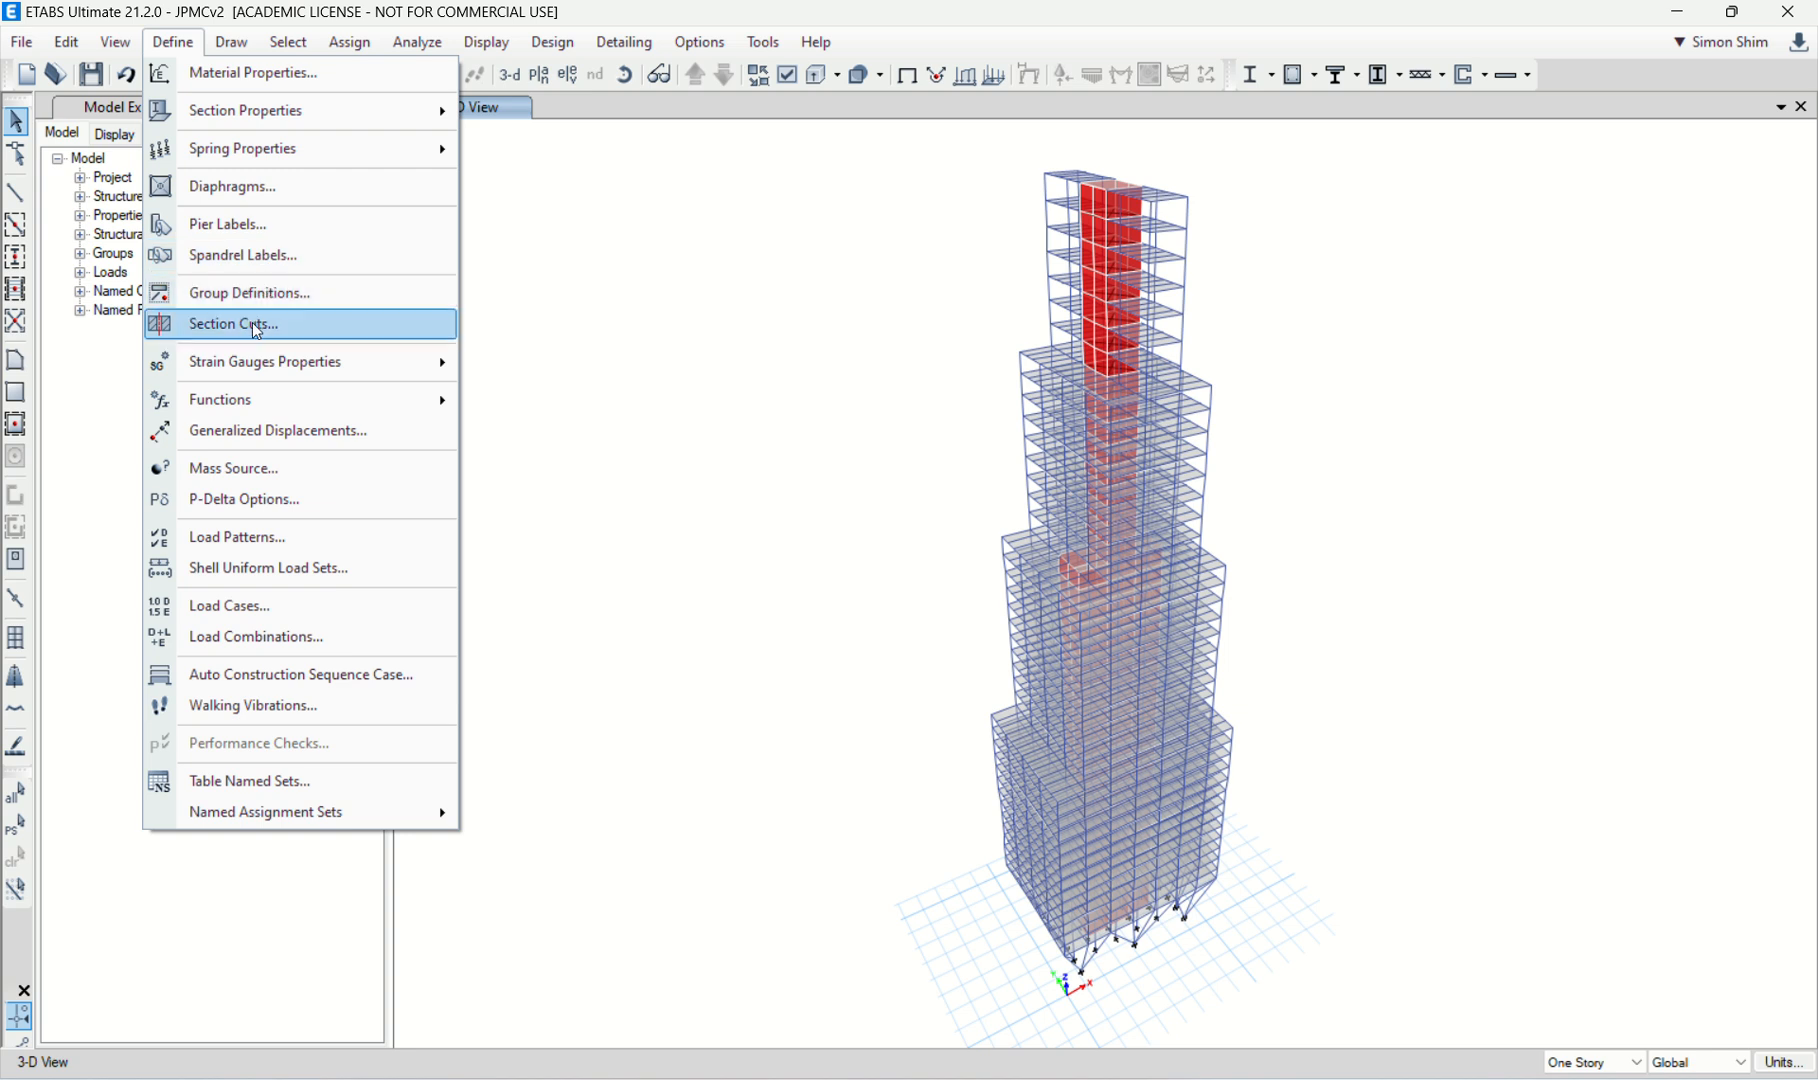
{"action": "left_click", "coordinate": [297, 533]}
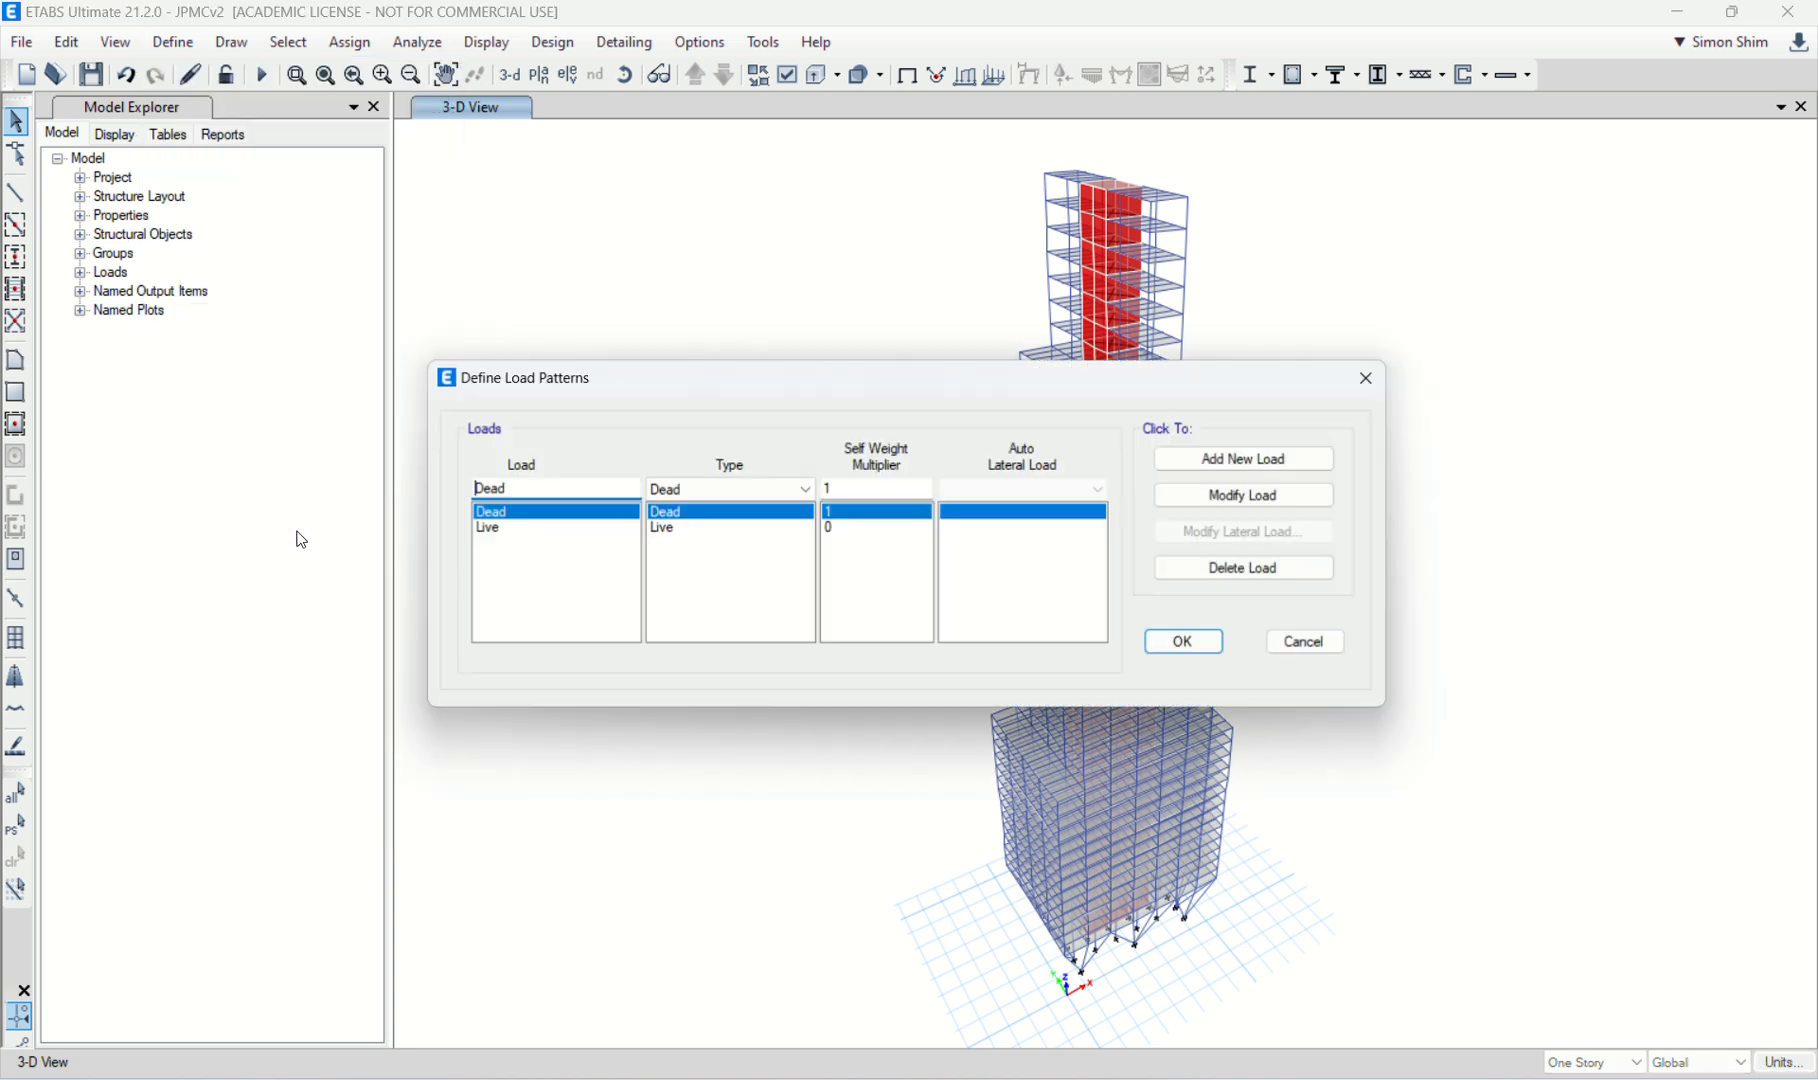
{"action": "left_click_drag", "start_coordinate": [700, 386], "coordinate": [552, 377]}
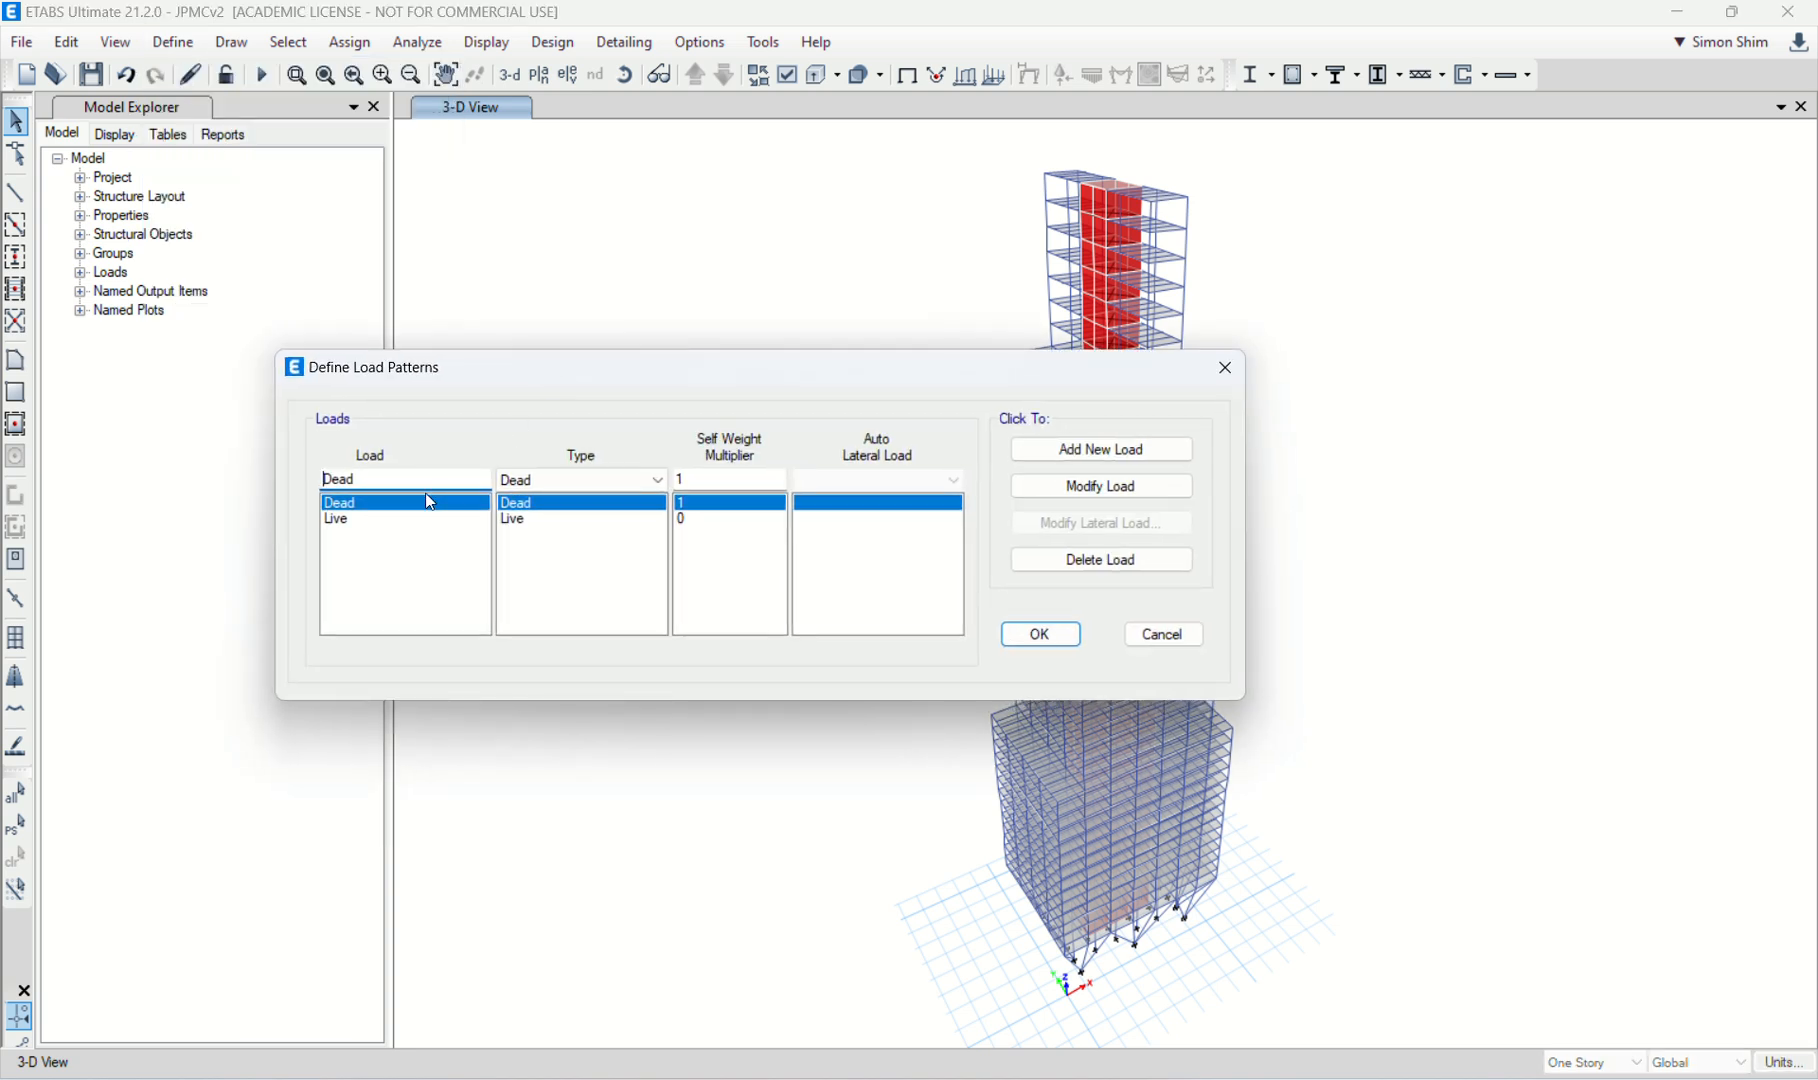
{"action": "left_click_drag", "start_coordinate": [422, 479], "coordinate": [276, 516]}
{"action": "type", "text": "Wind"}
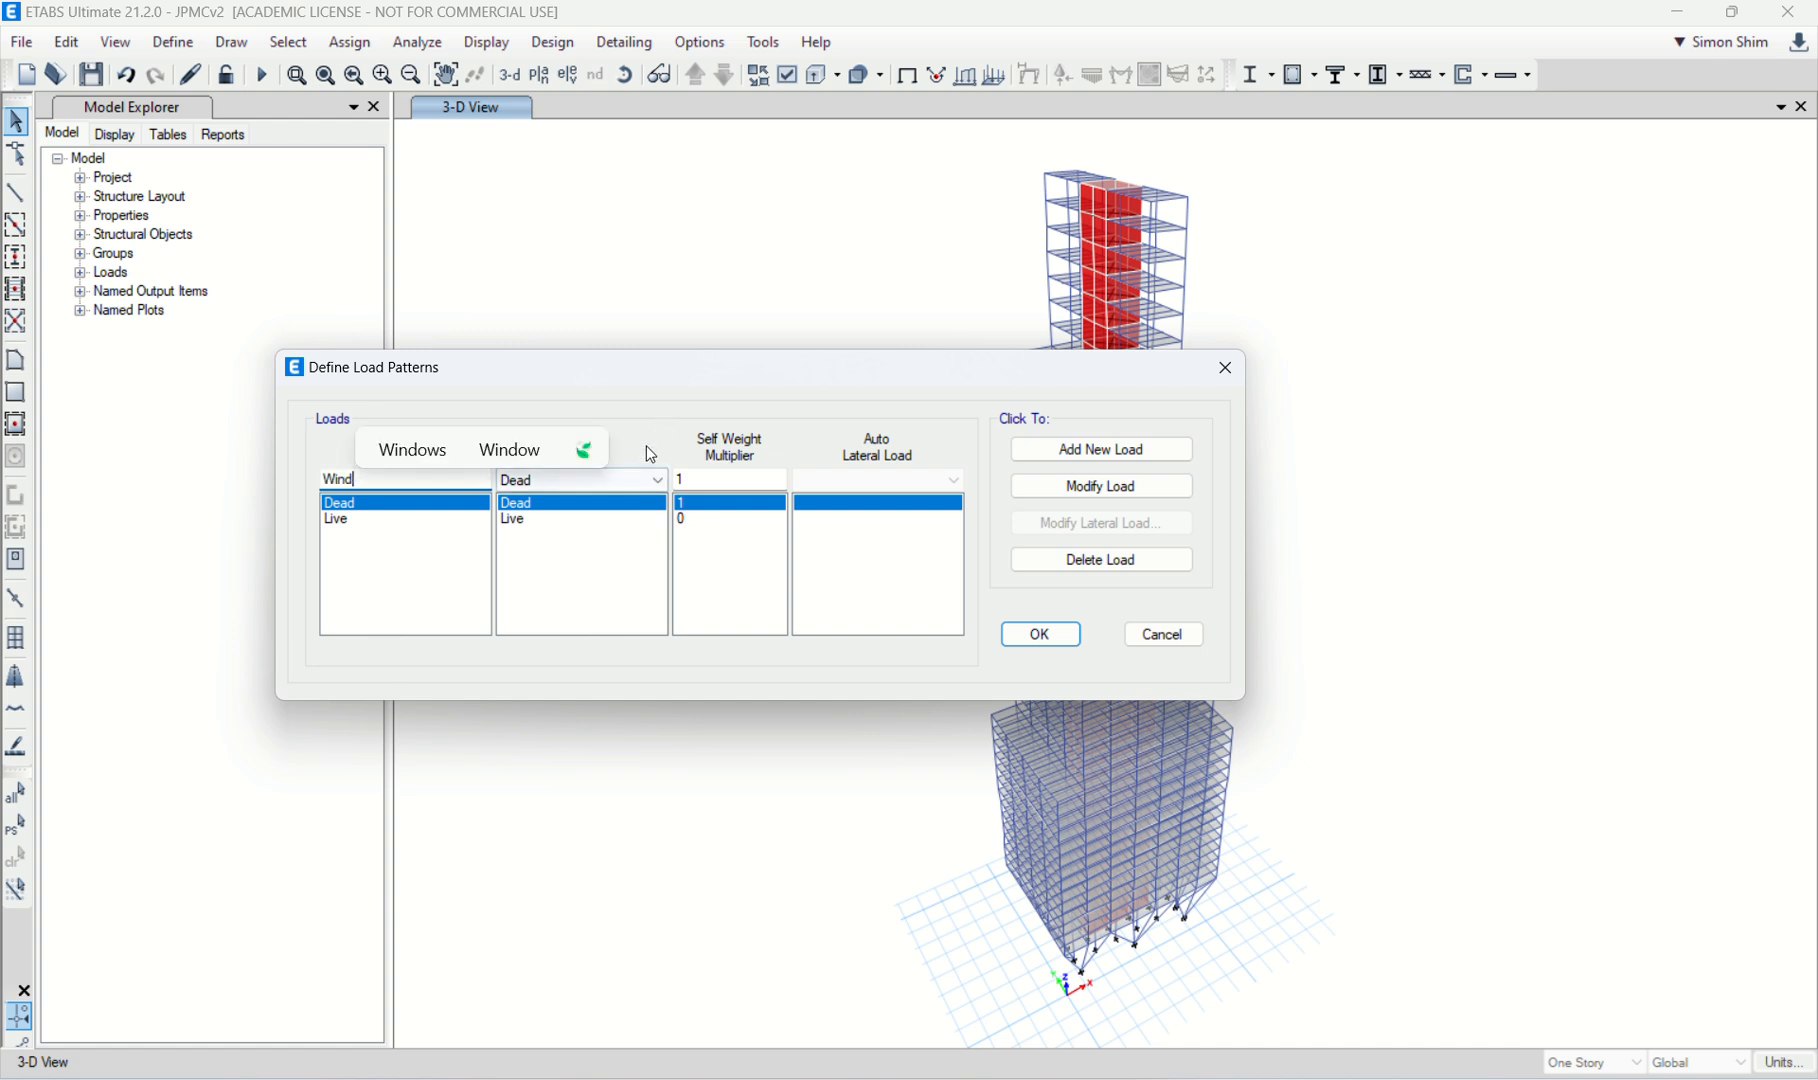
{"action": "left_click", "coordinate": [658, 481]}
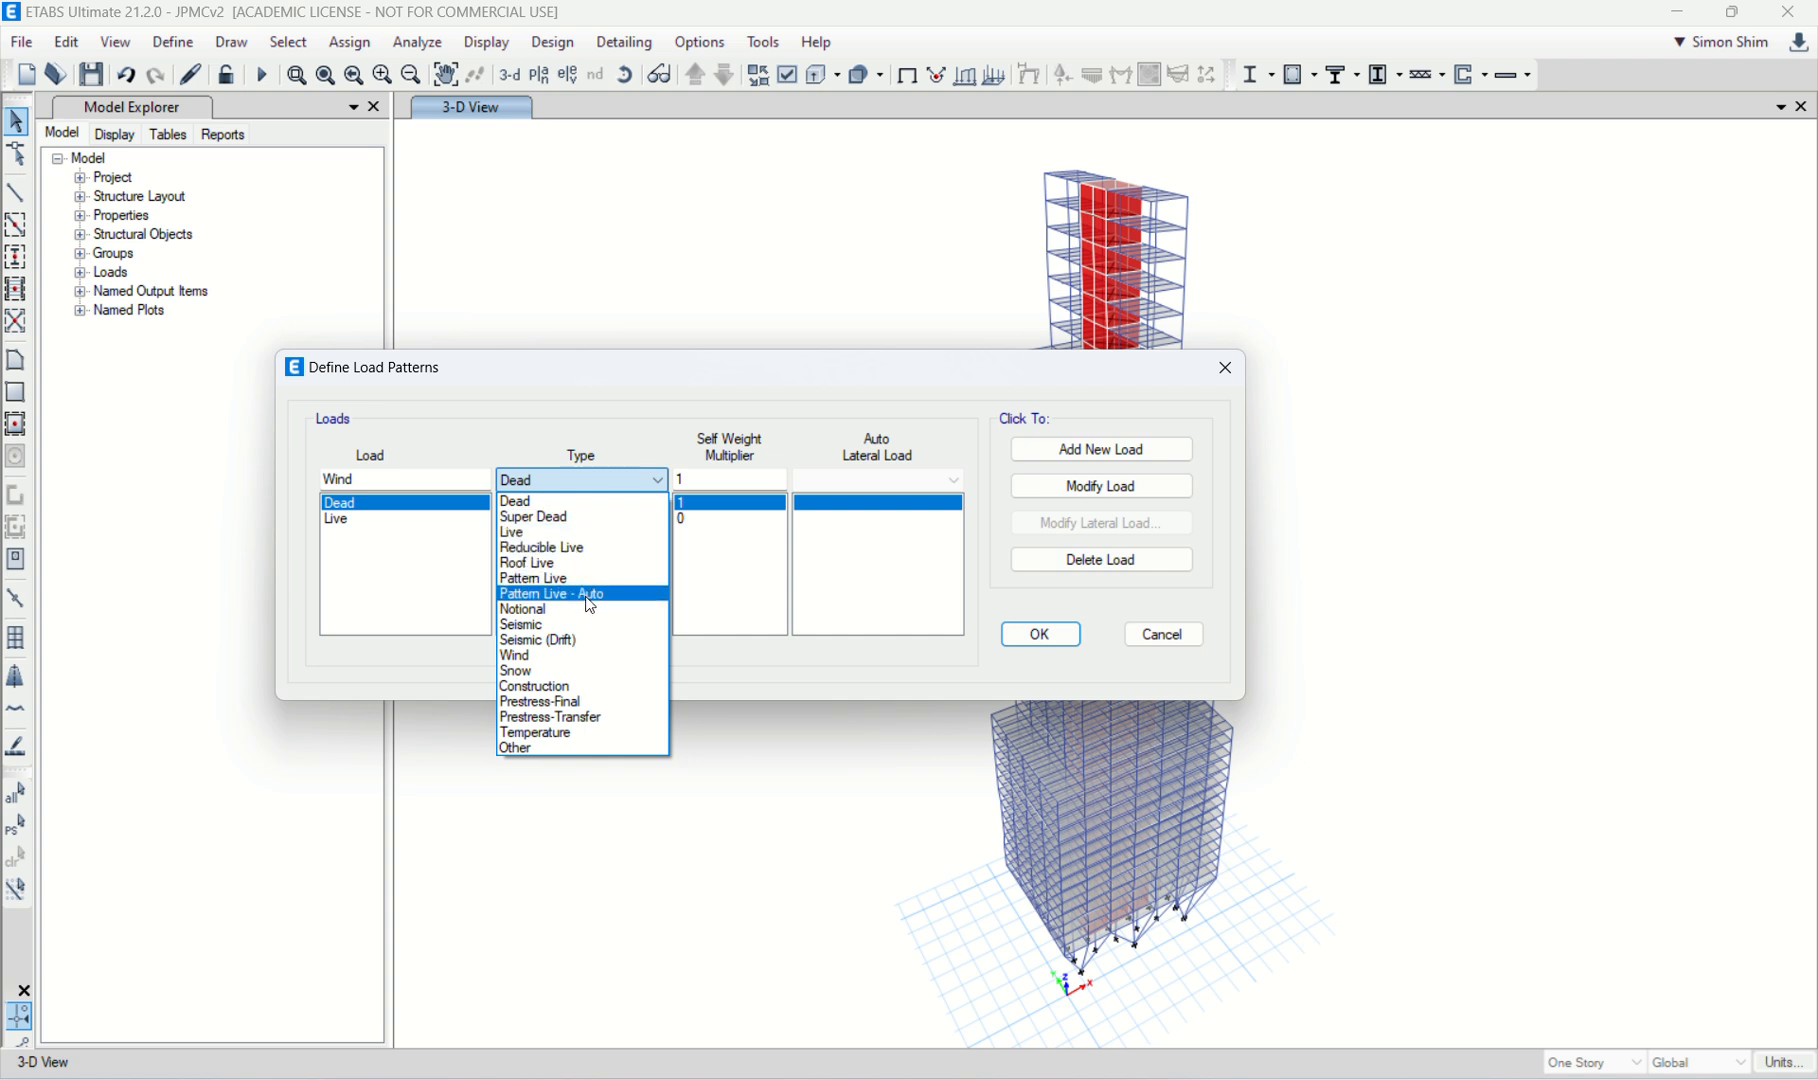
{"action": "left_click", "coordinate": [576, 656]}
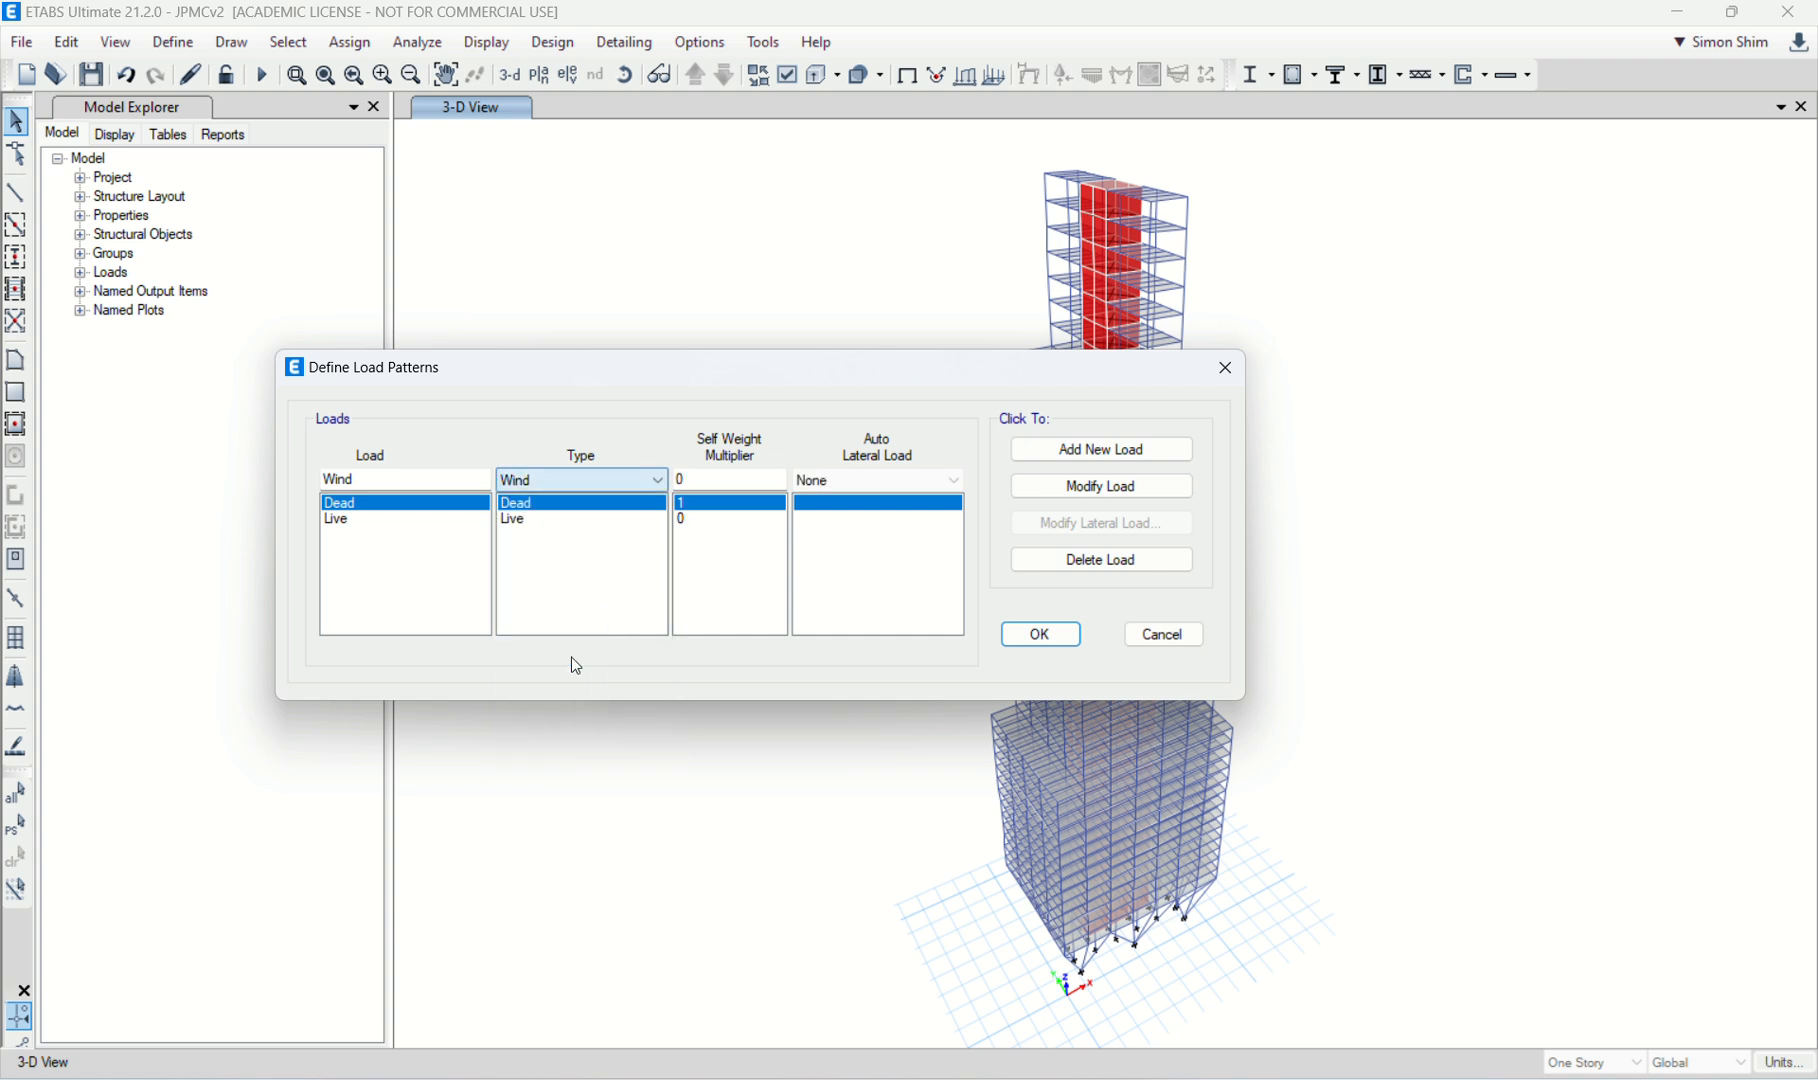
{"action": "left_click", "coordinate": [906, 483]}
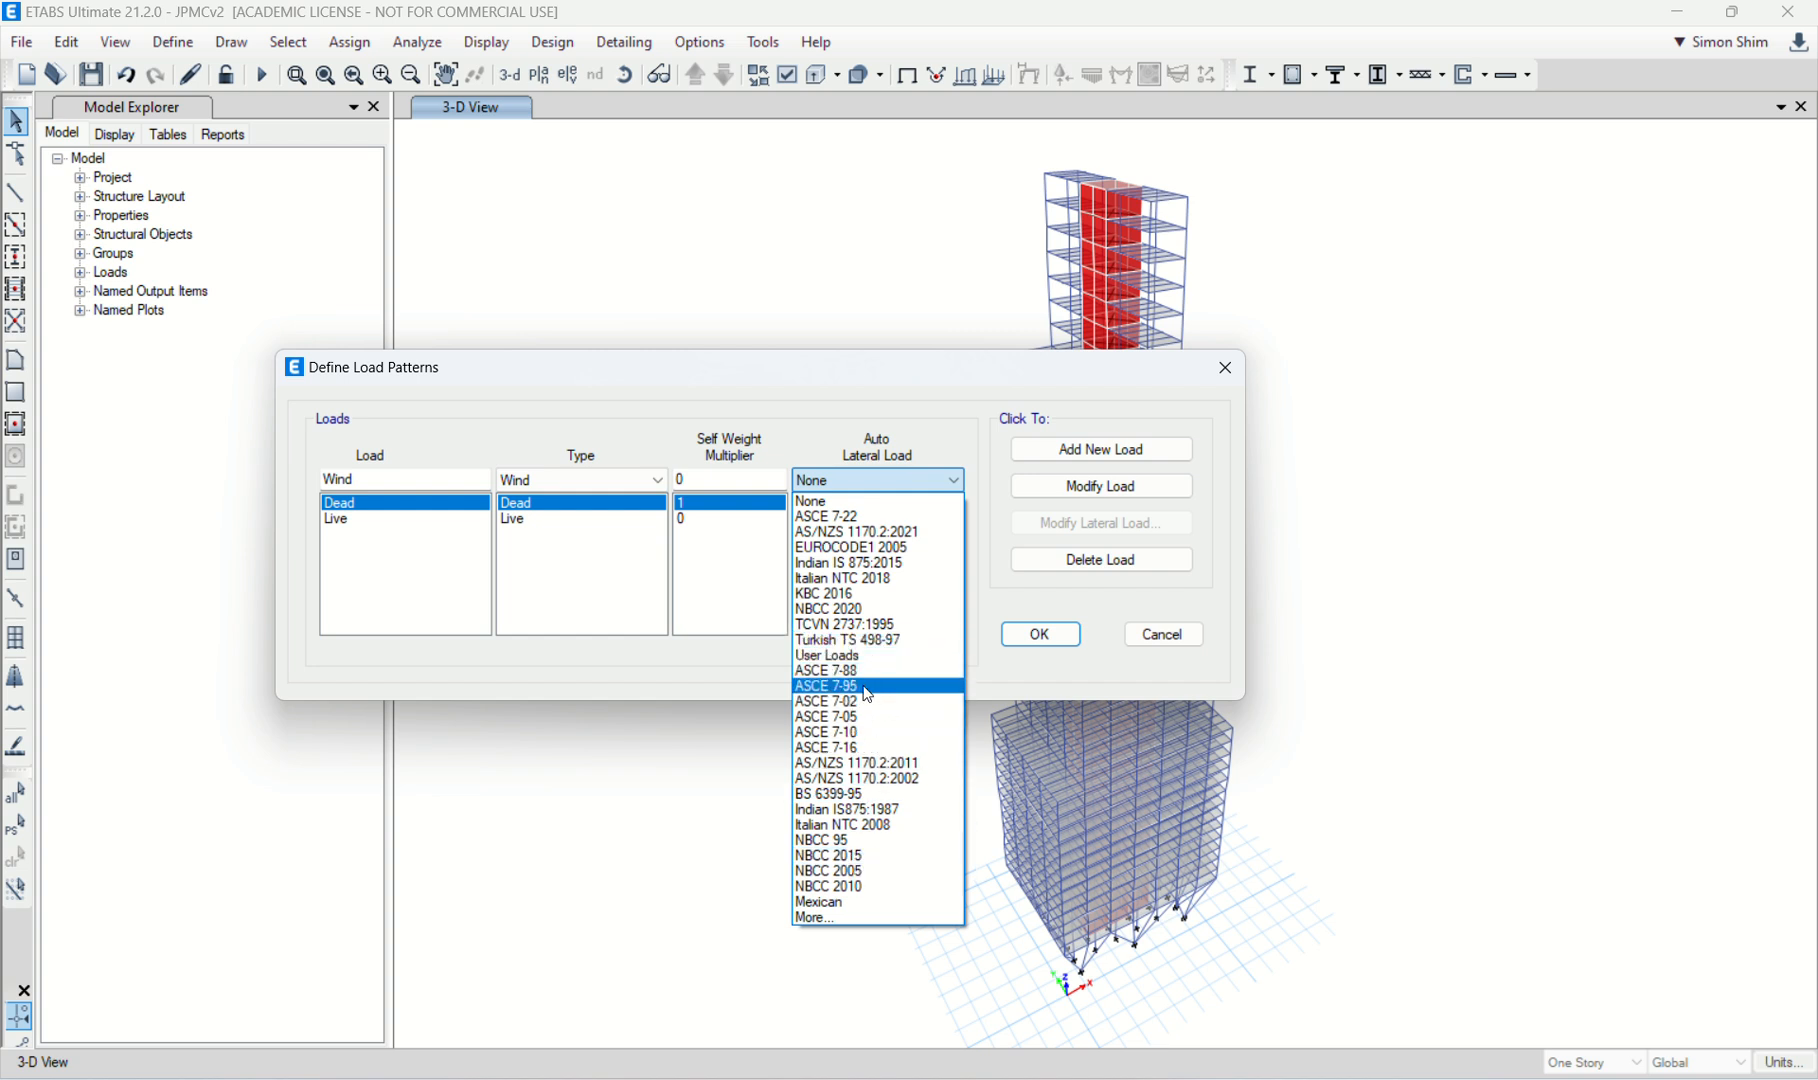
{"action": "left_click", "coordinate": [868, 750]}
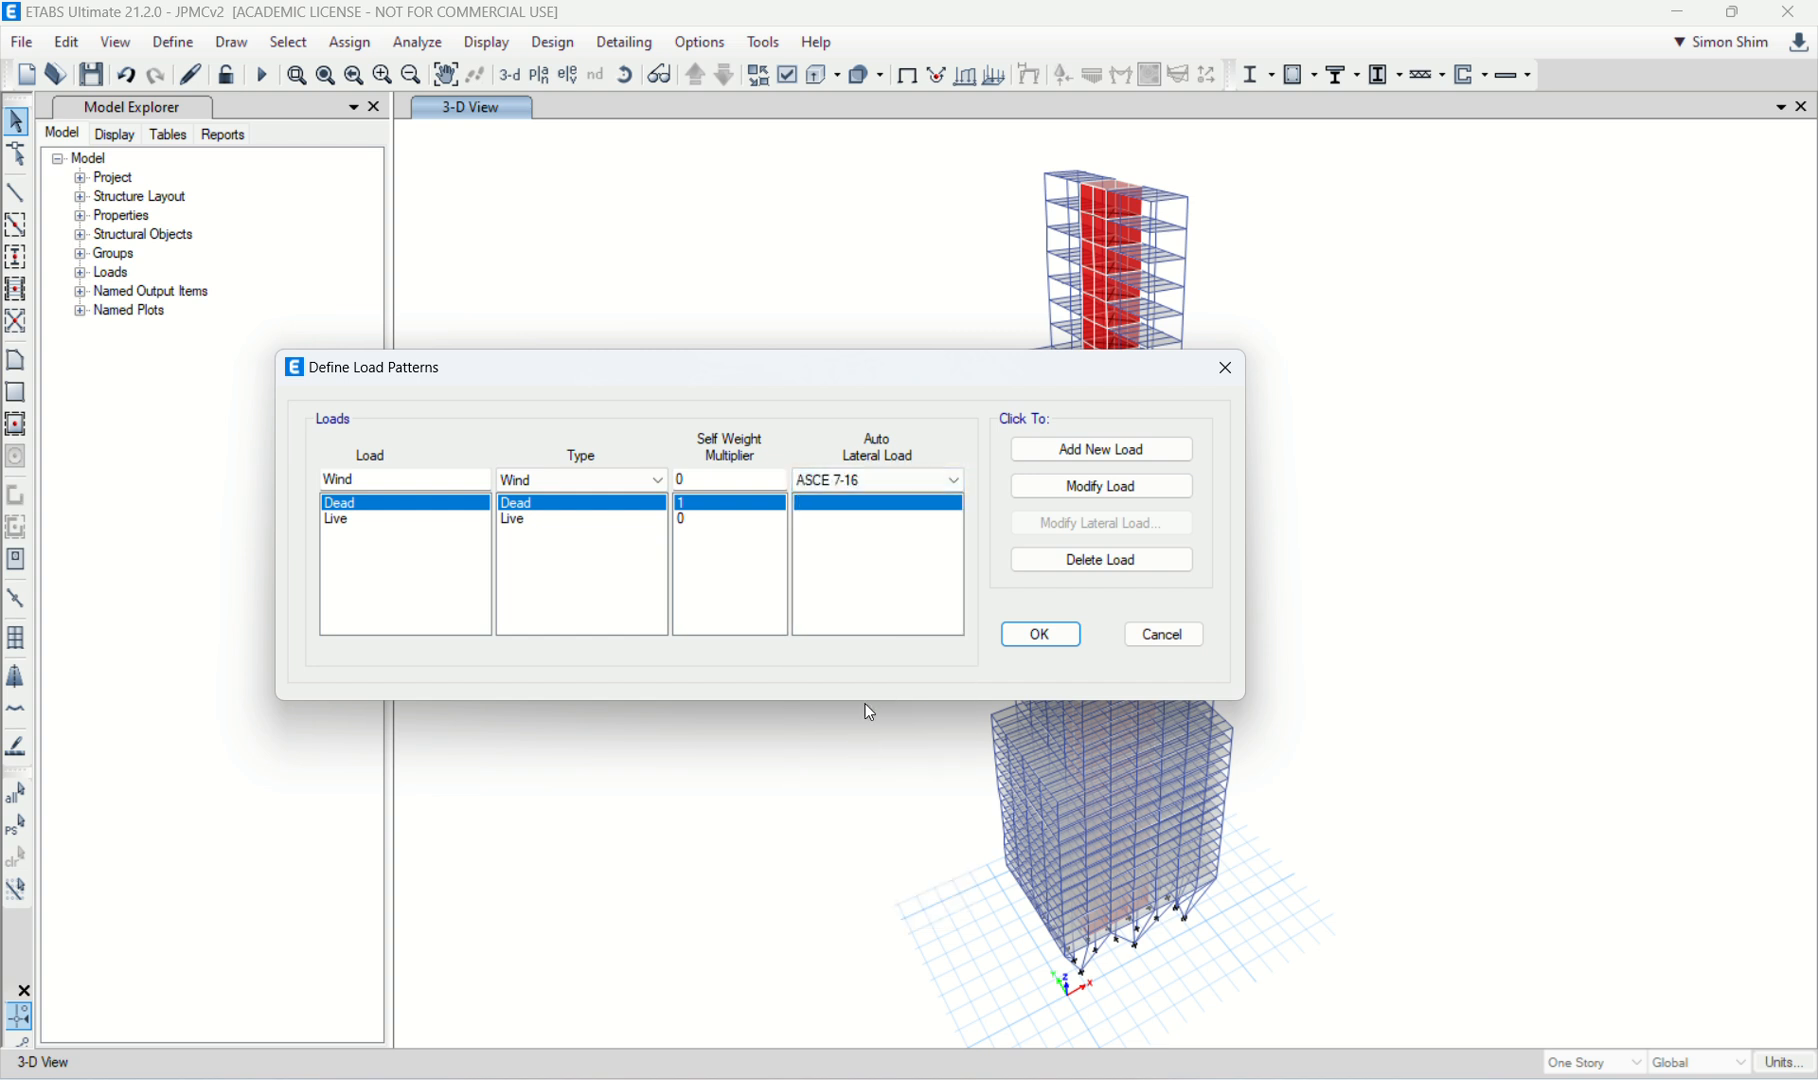
{"action": "left_click", "coordinate": [1104, 490]}
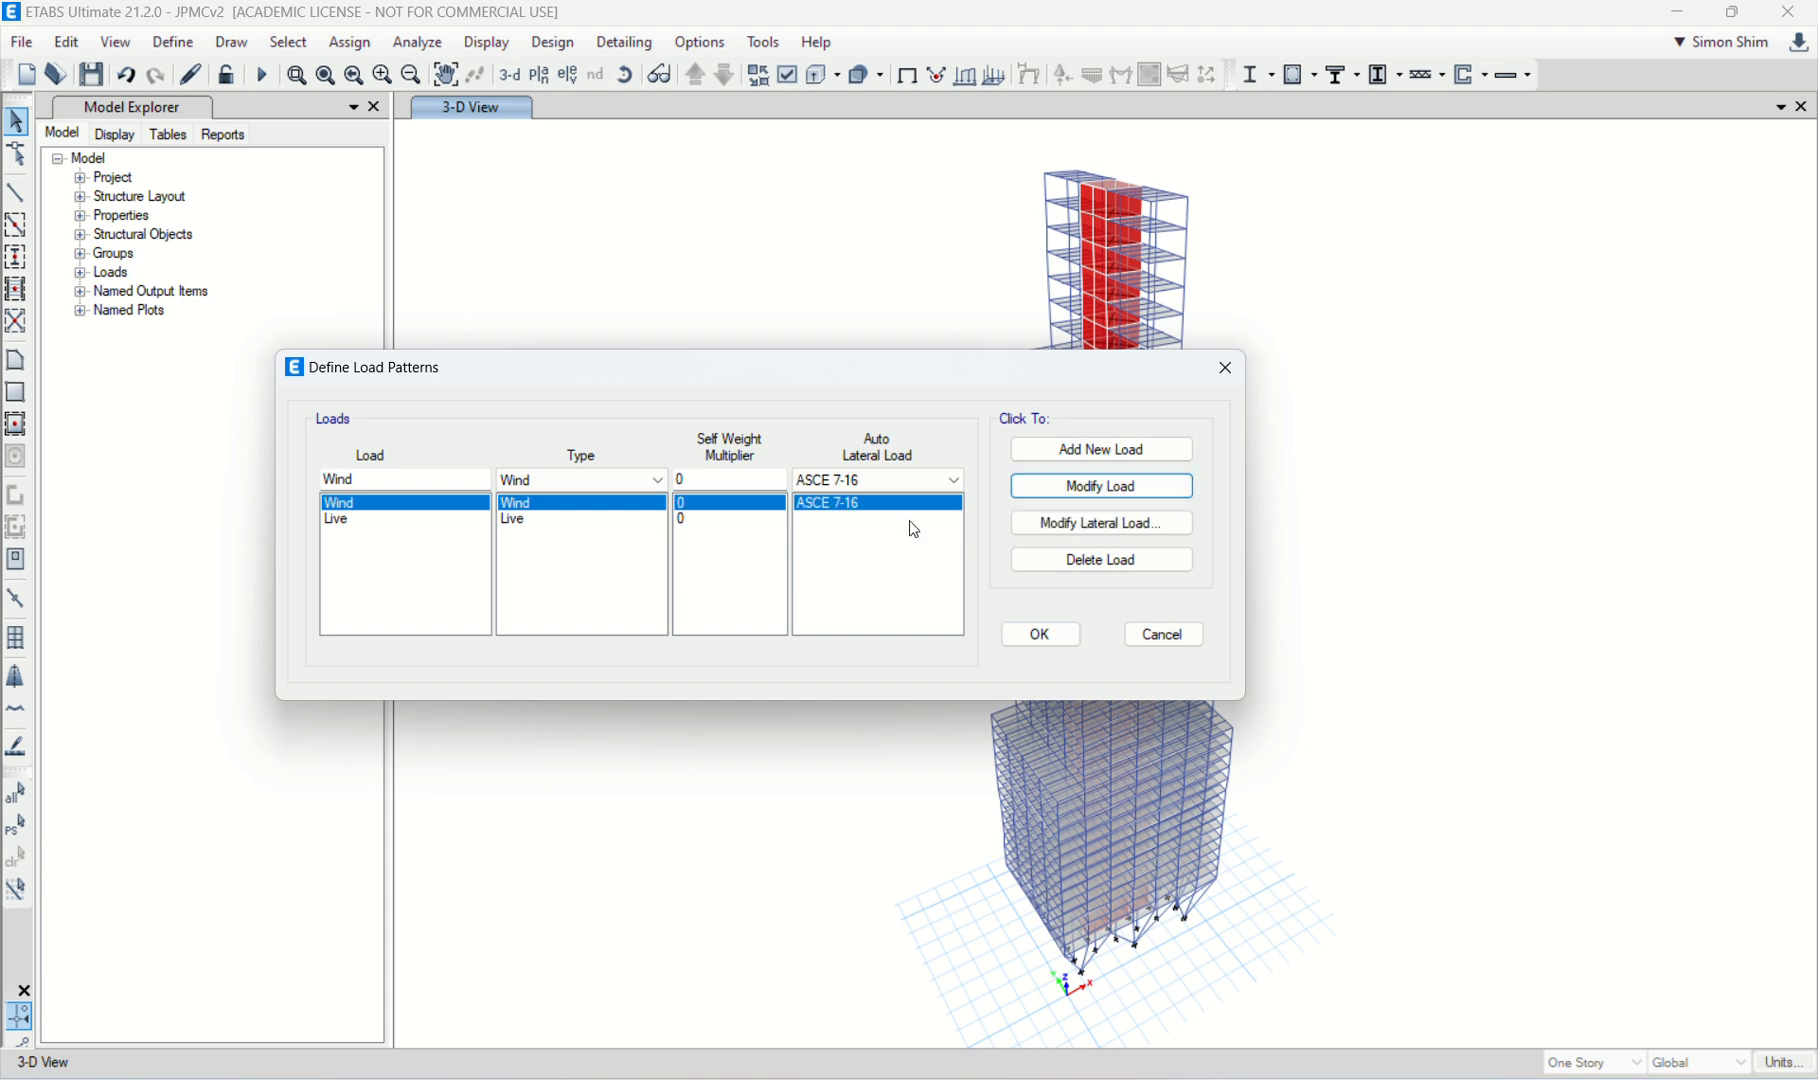
{"action": "left_click", "coordinate": [1160, 634]}
Step: Add a new load pattern named Wind, with type Wind and auto lateral load ASCE 7-16
{"action": "left_click", "coordinate": [173, 42]}
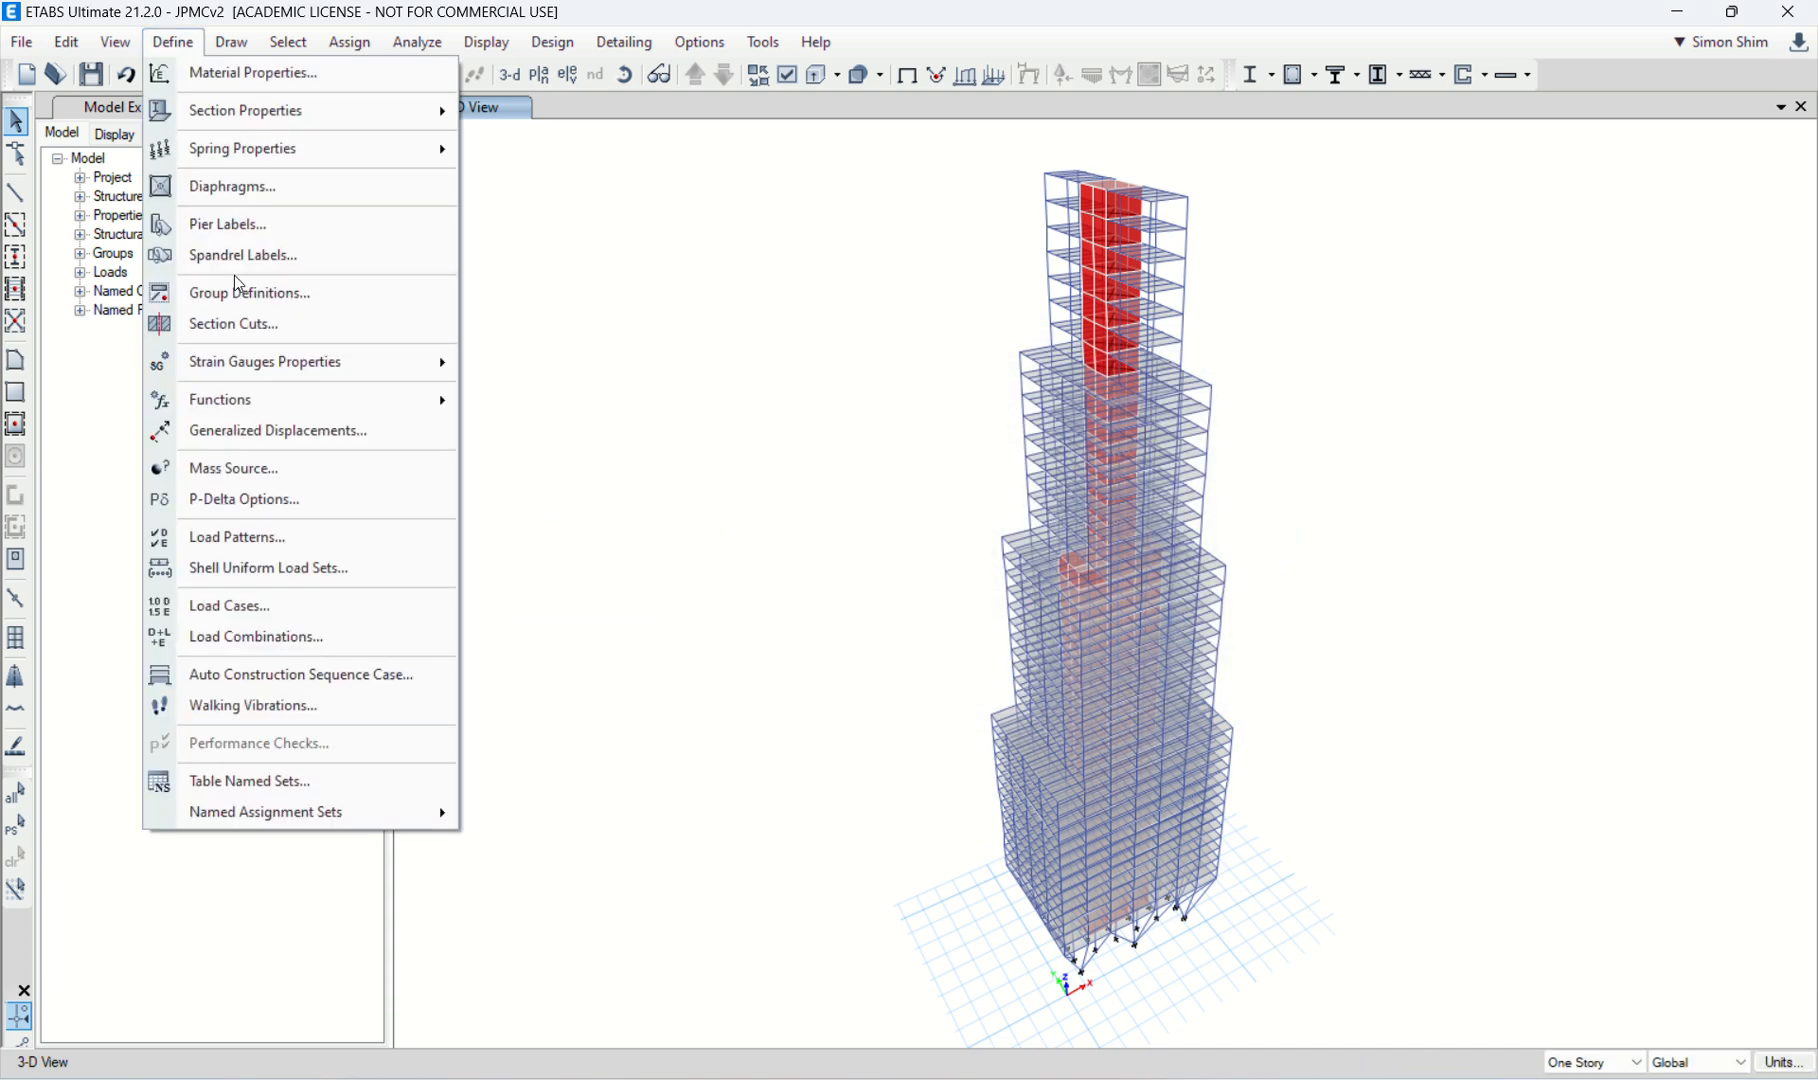
{"action": "left_click", "coordinate": [317, 537]}
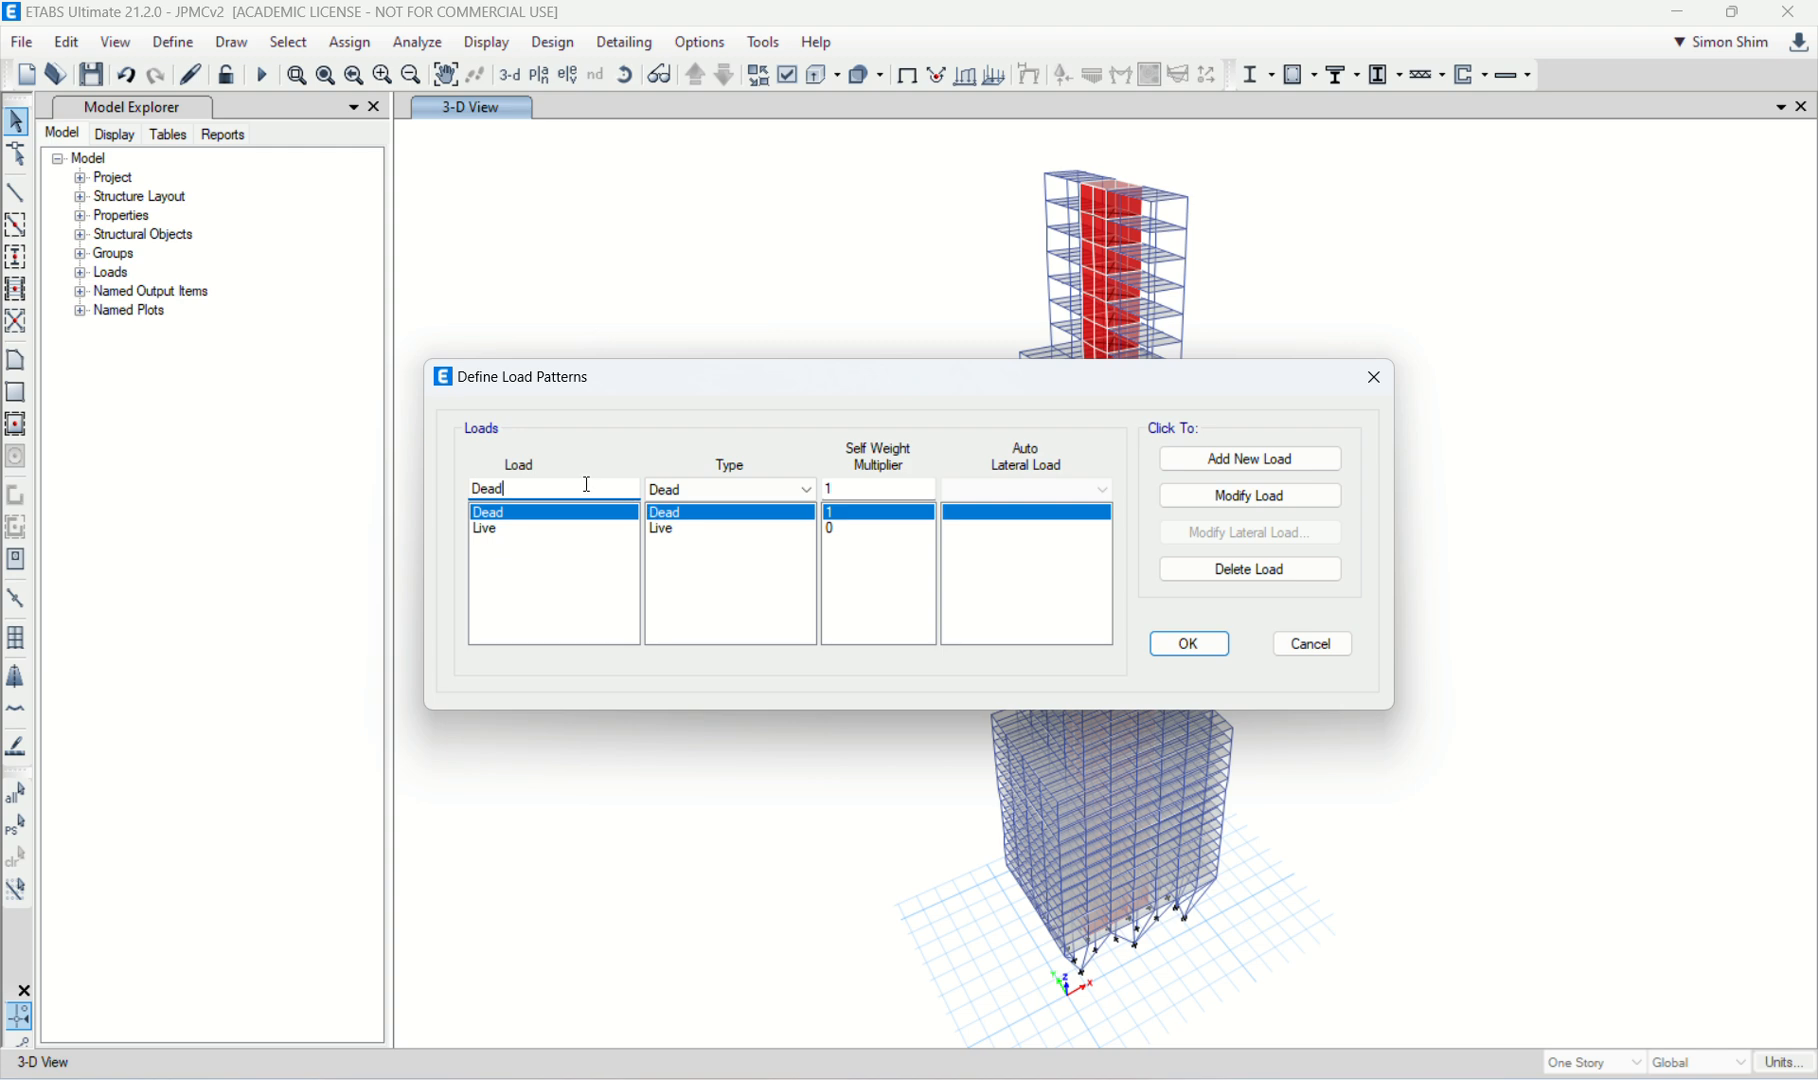
{"action": "left_click_drag", "start_coordinate": [586, 484], "coordinate": [243, 581]}
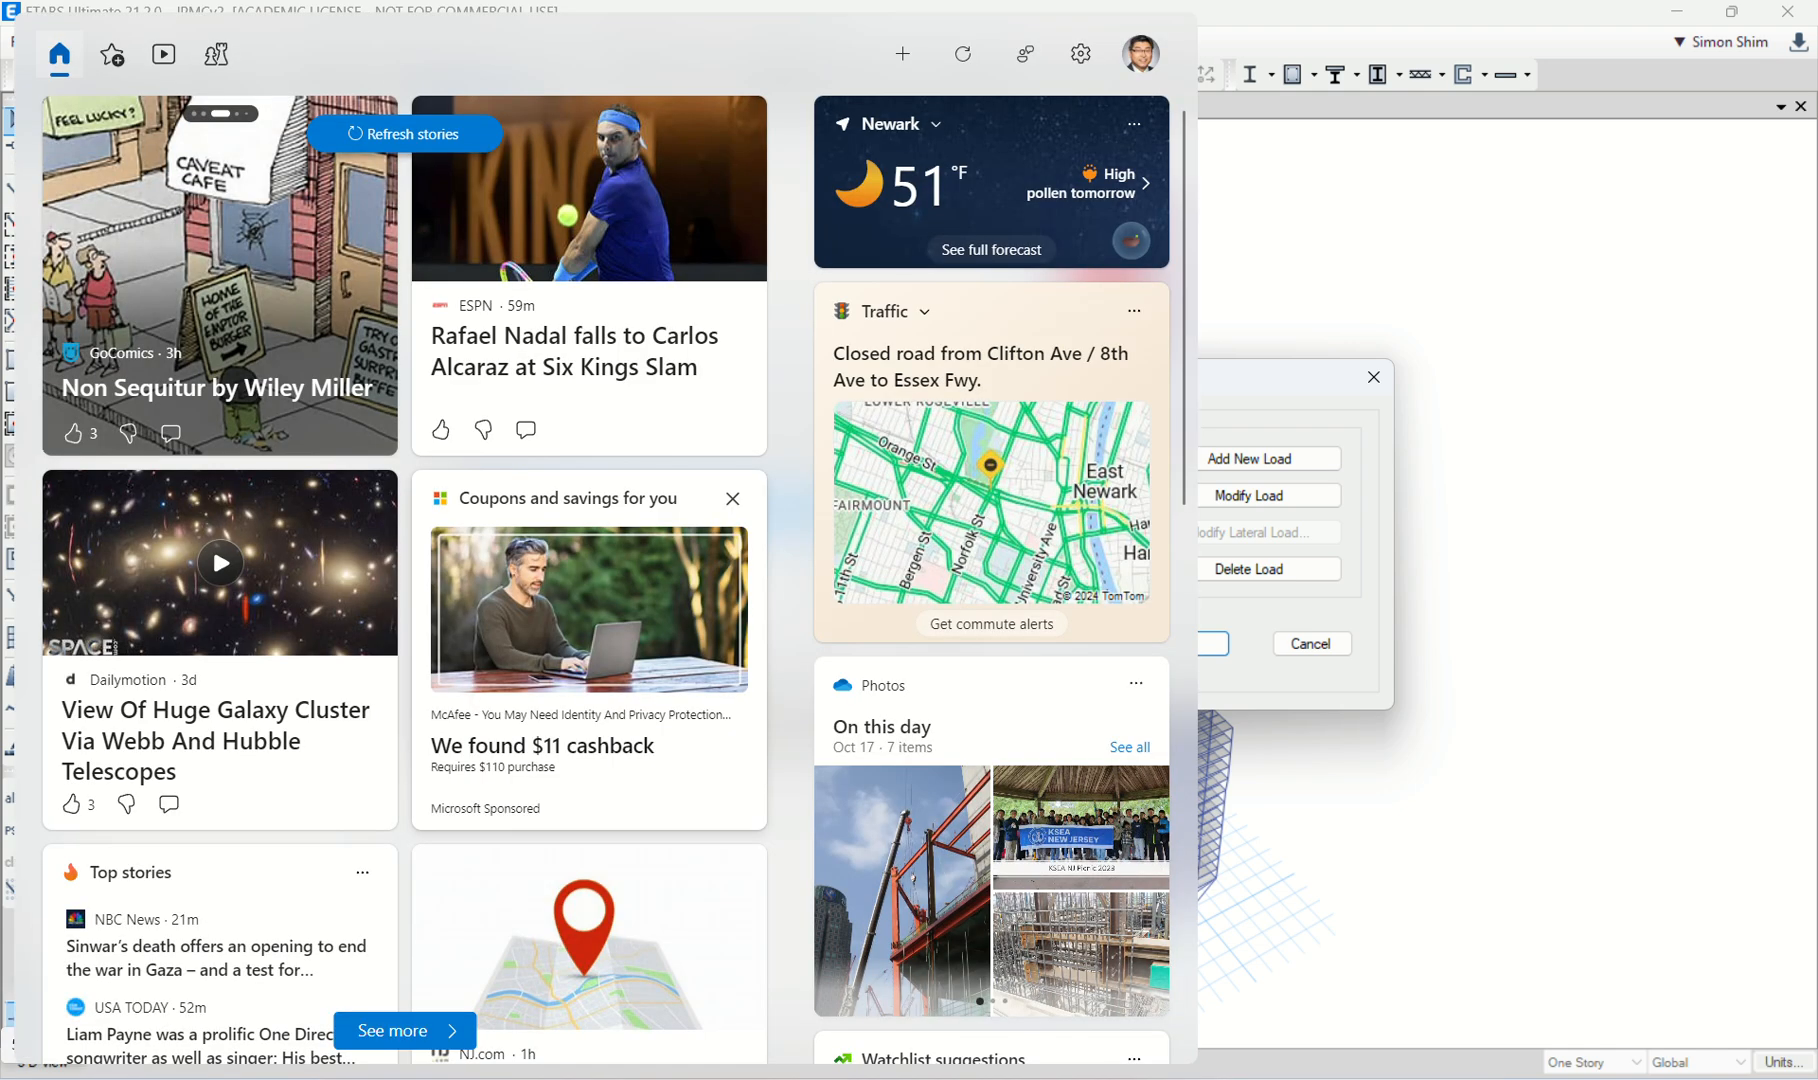
{"action": "type", "text": "Wind"}
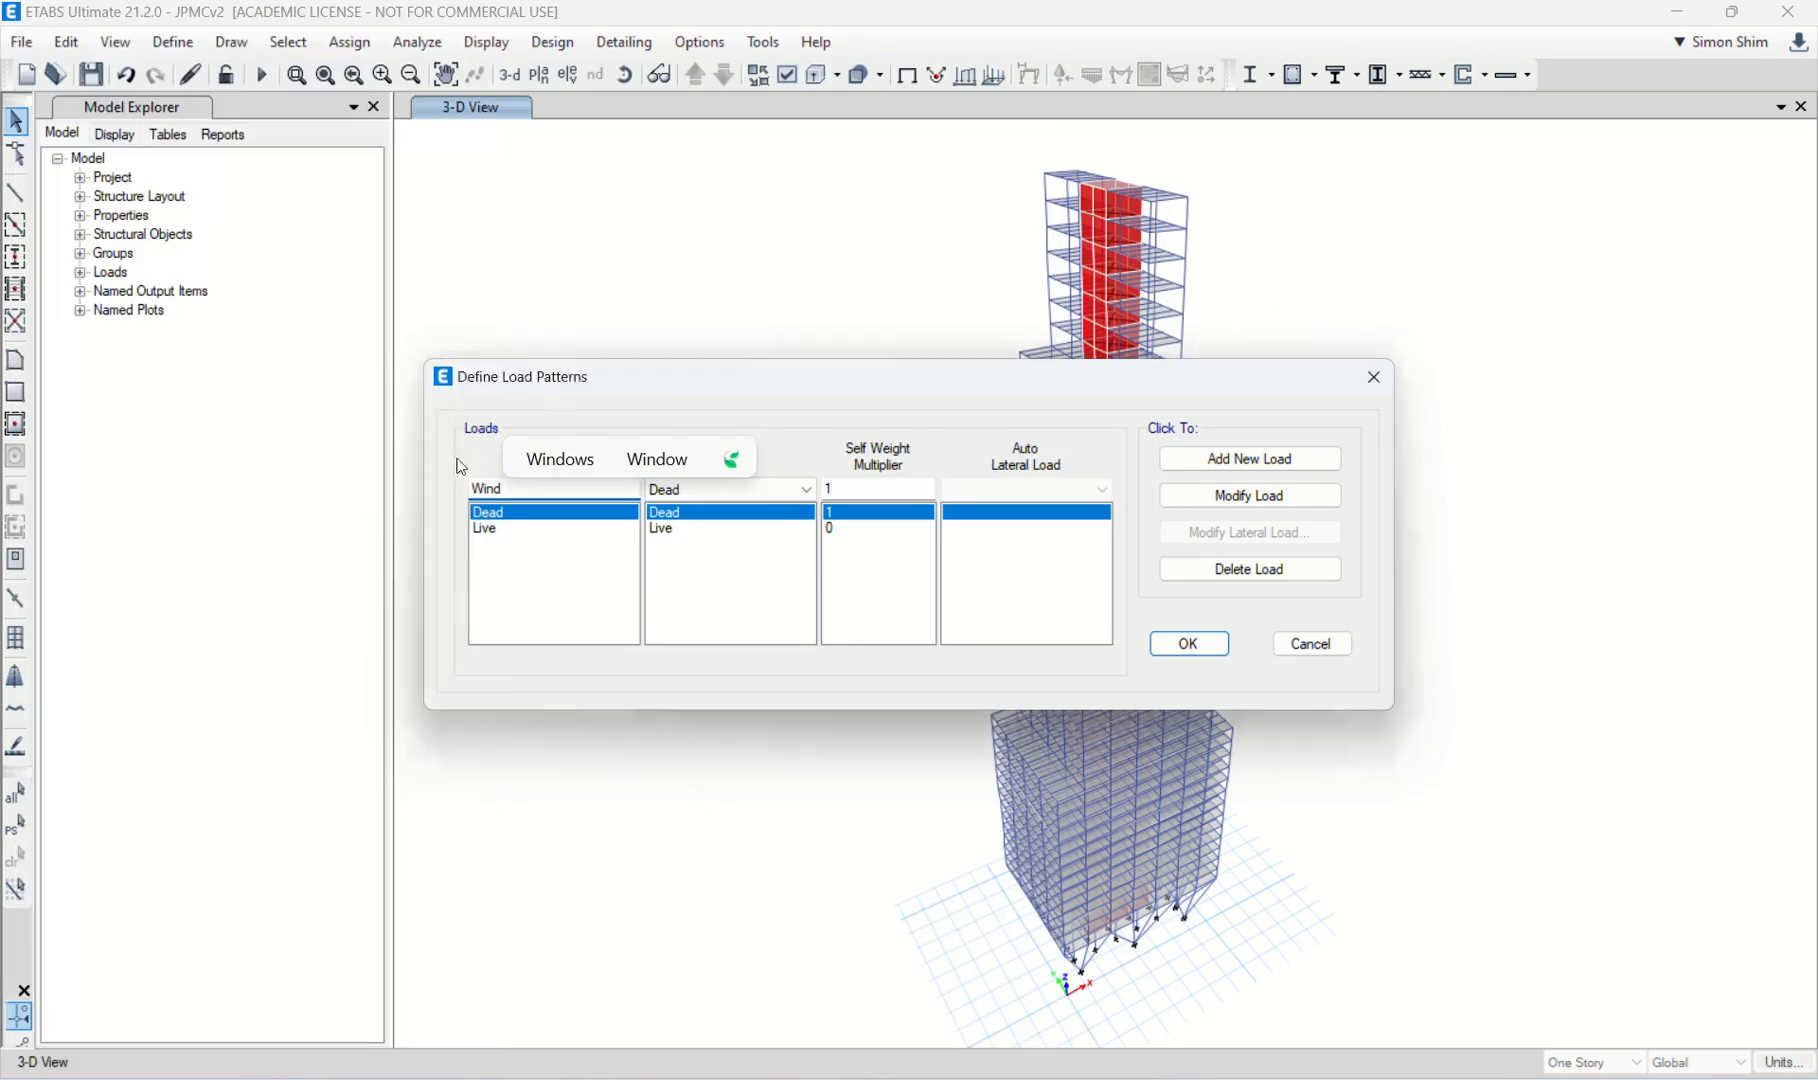
{"action": "left_click", "coordinate": [724, 491]}
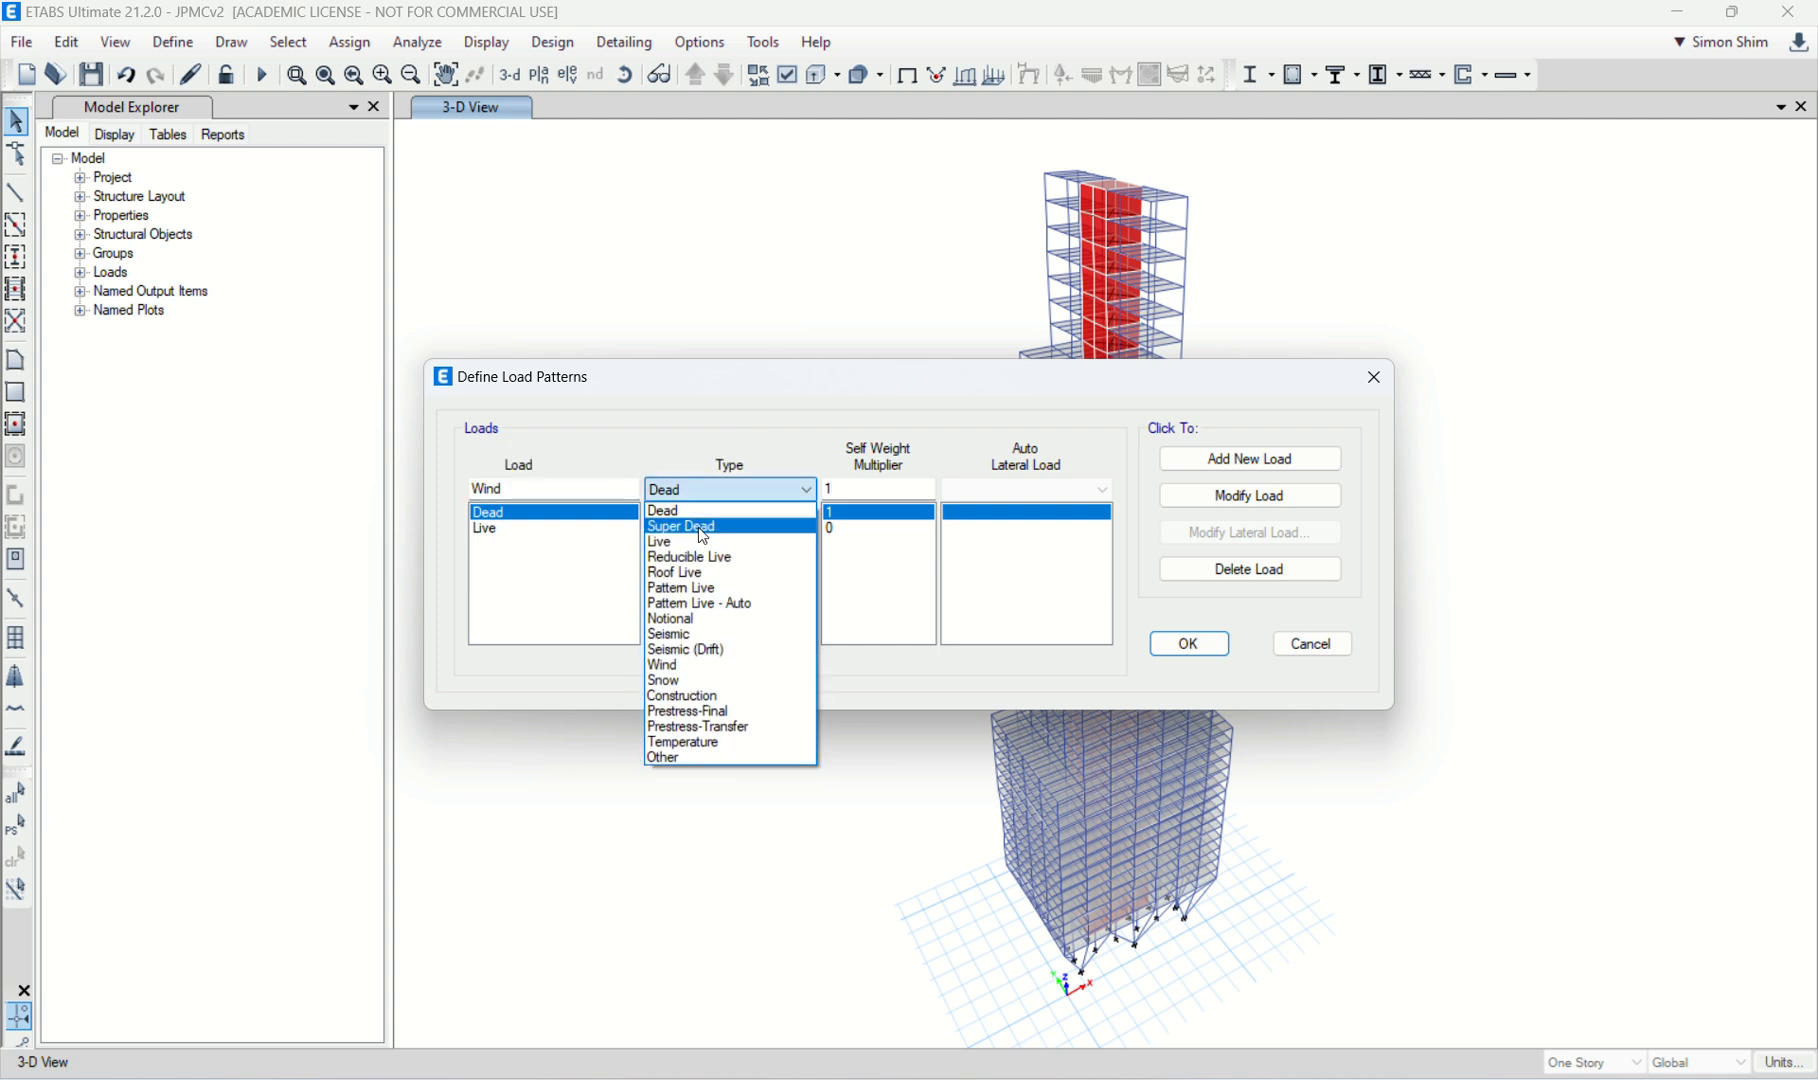
{"action": "left_click", "coordinate": [695, 670]}
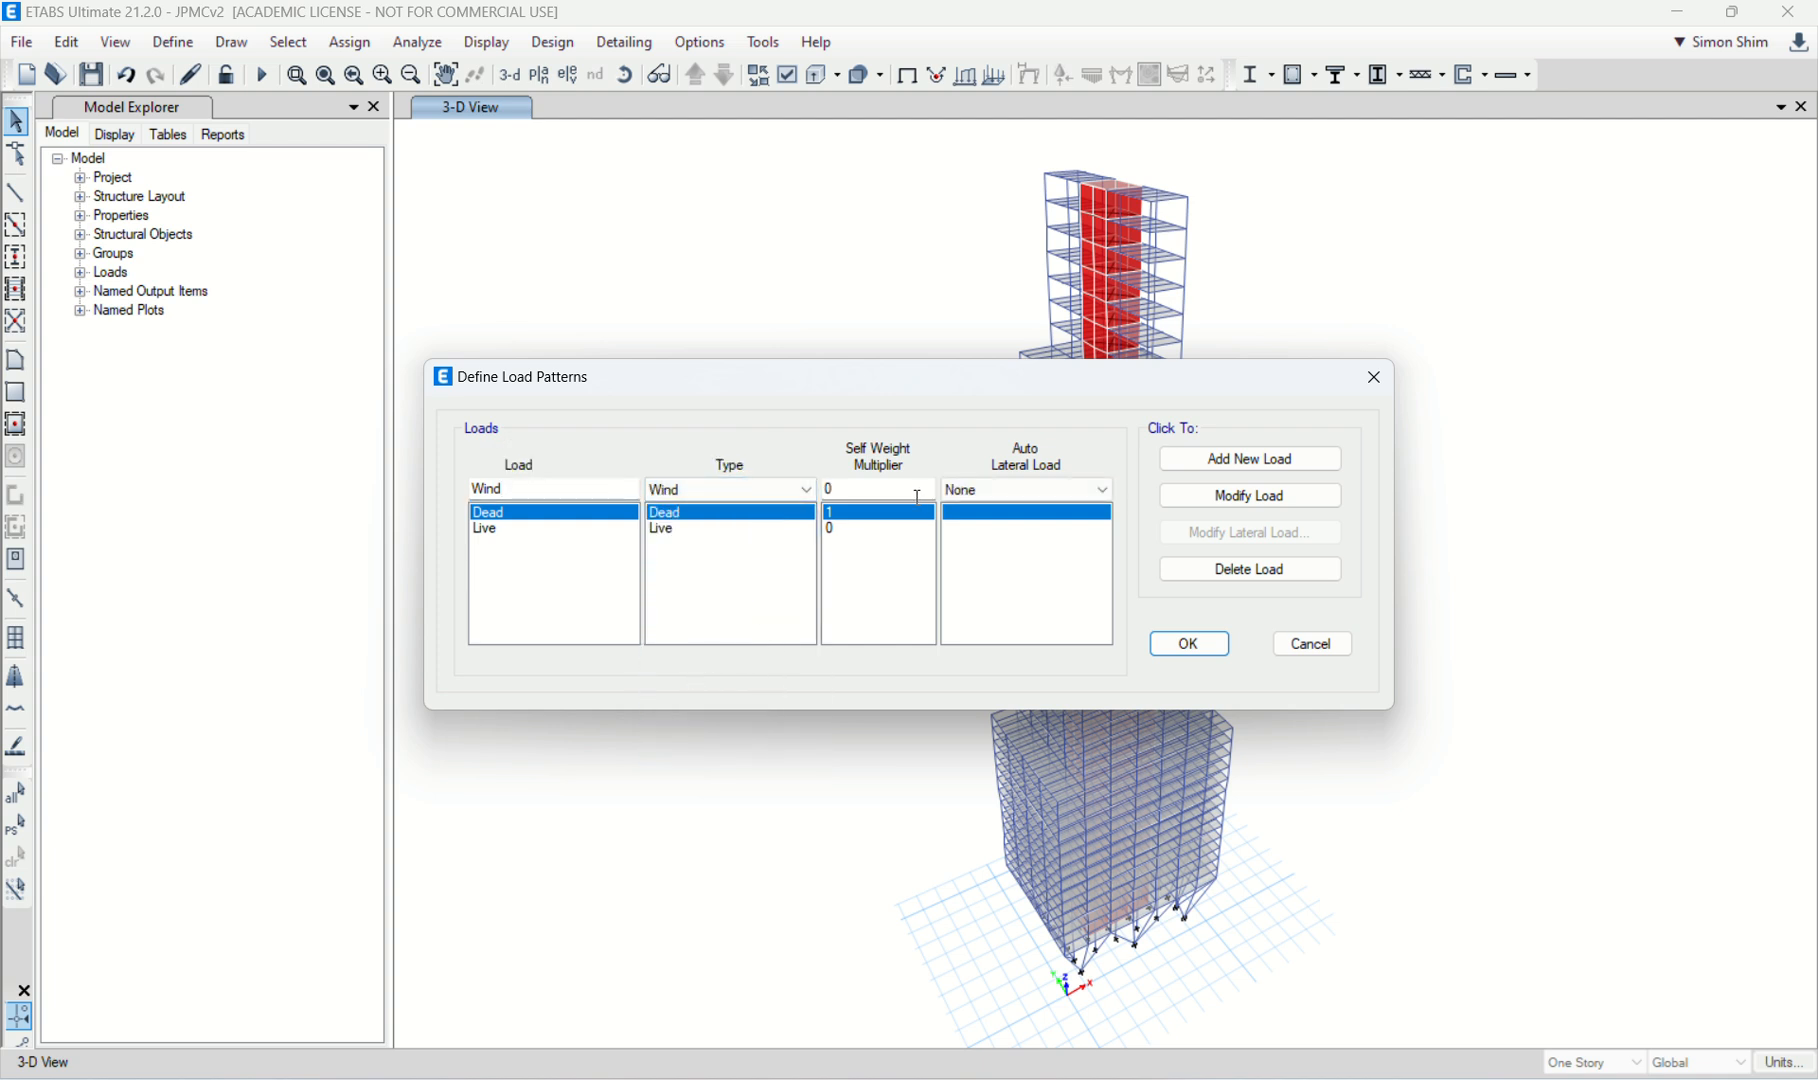
{"action": "left_click", "coordinate": [1034, 489]}
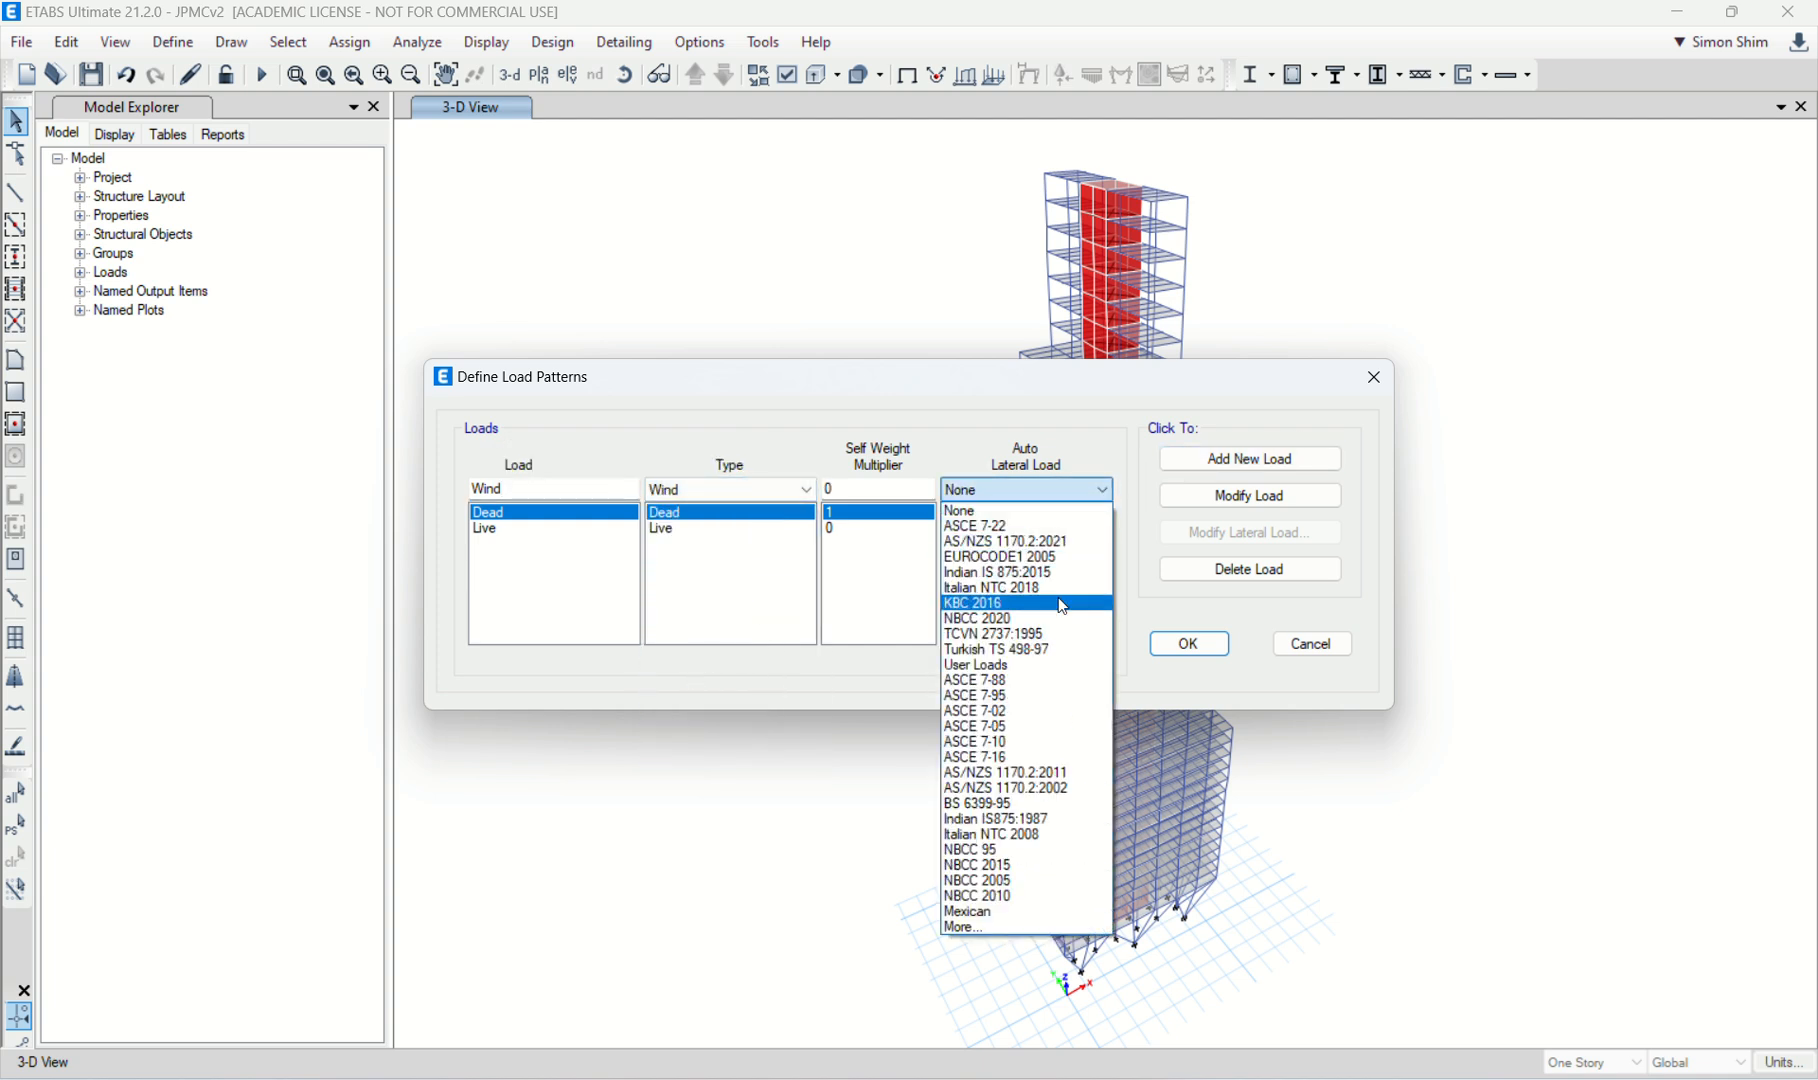
{"action": "left_click", "coordinate": [1030, 757]}
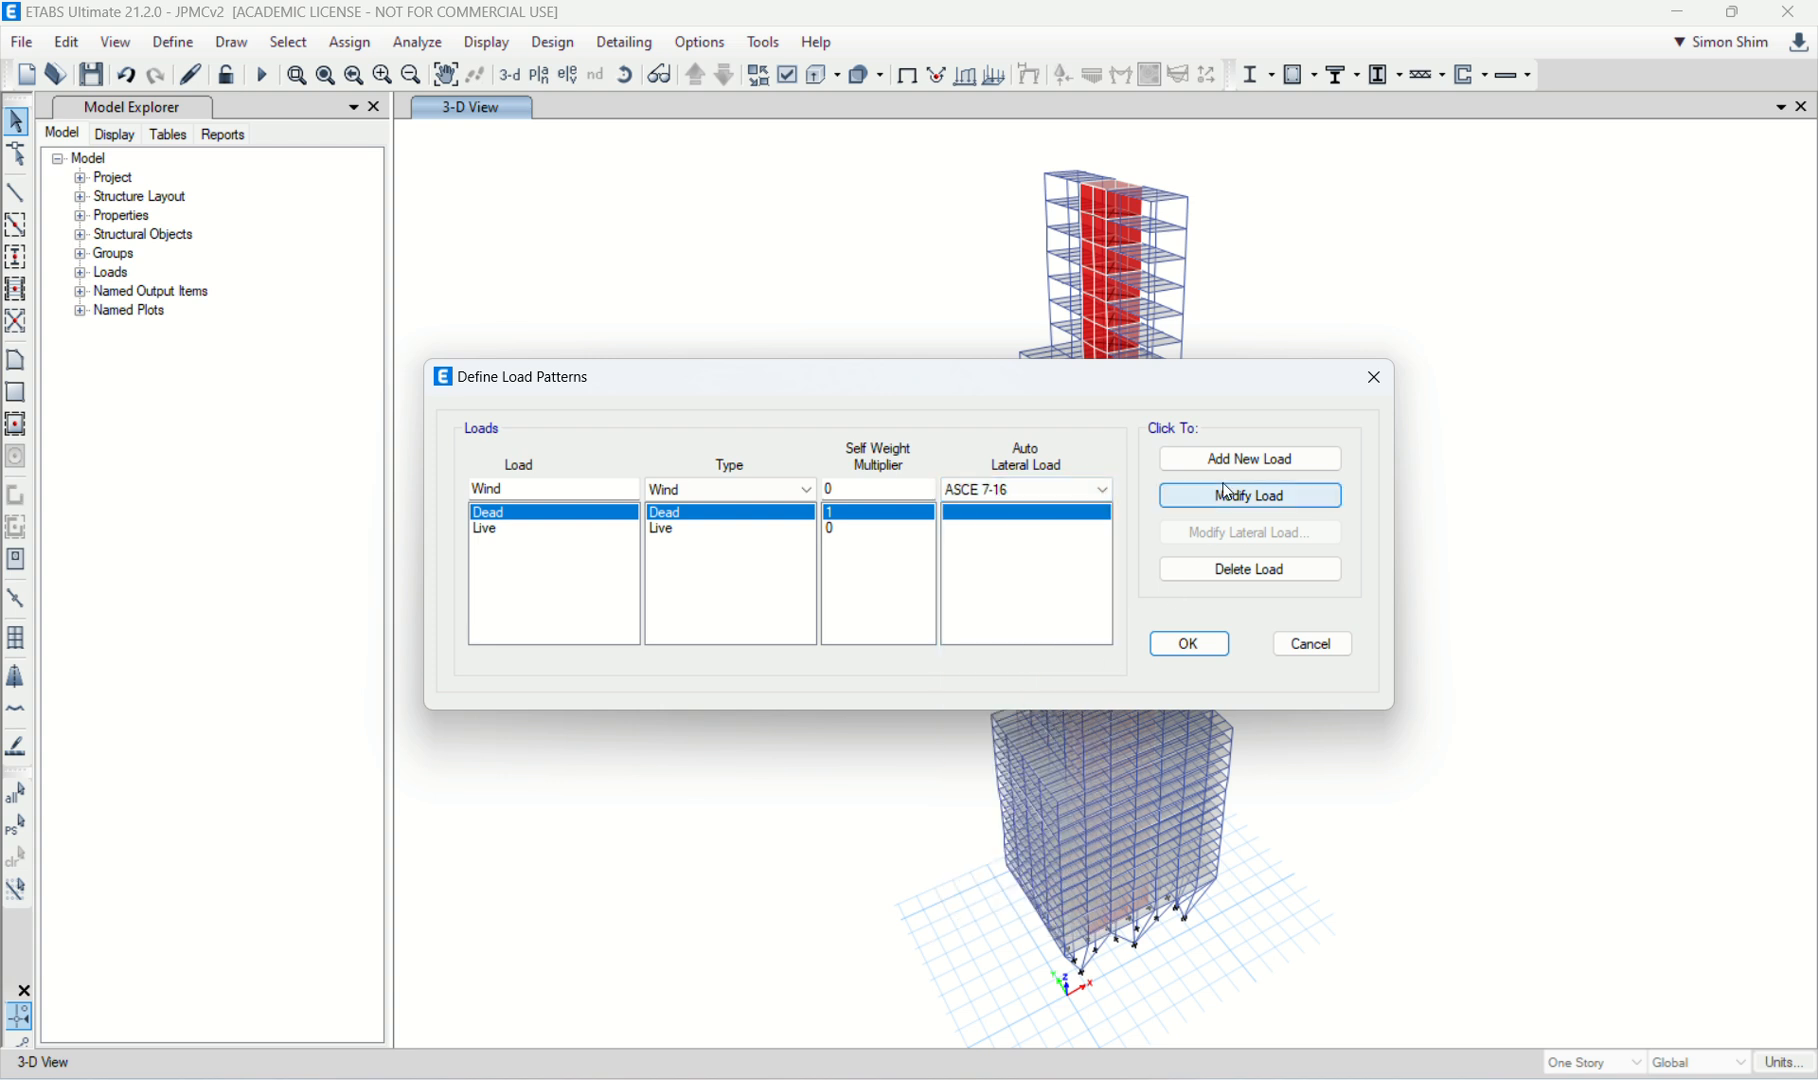
{"action": "left_click", "coordinate": [1243, 461]}
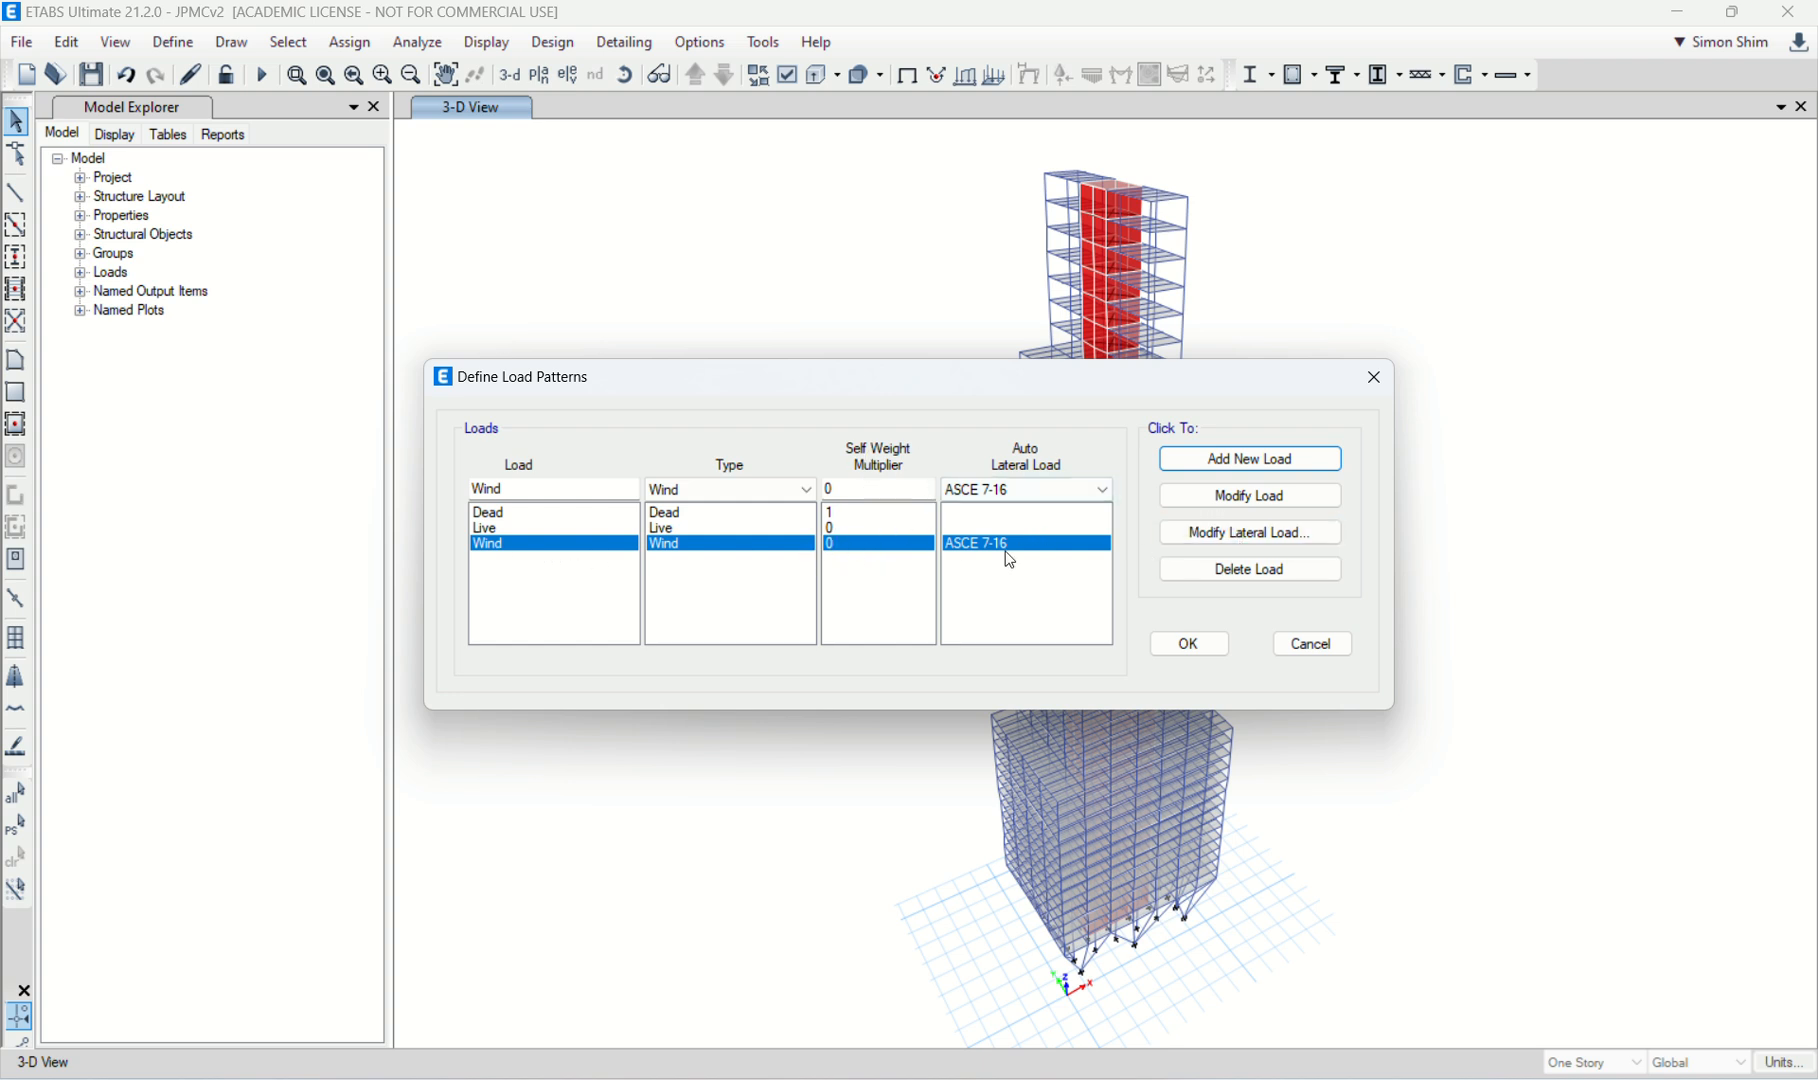
Step: Set the wind speed of the Wind pattern's ASCE 7-16 lateral load to 115 mph and accept the load patterns
{"action": "left_click", "coordinate": [1262, 536]}
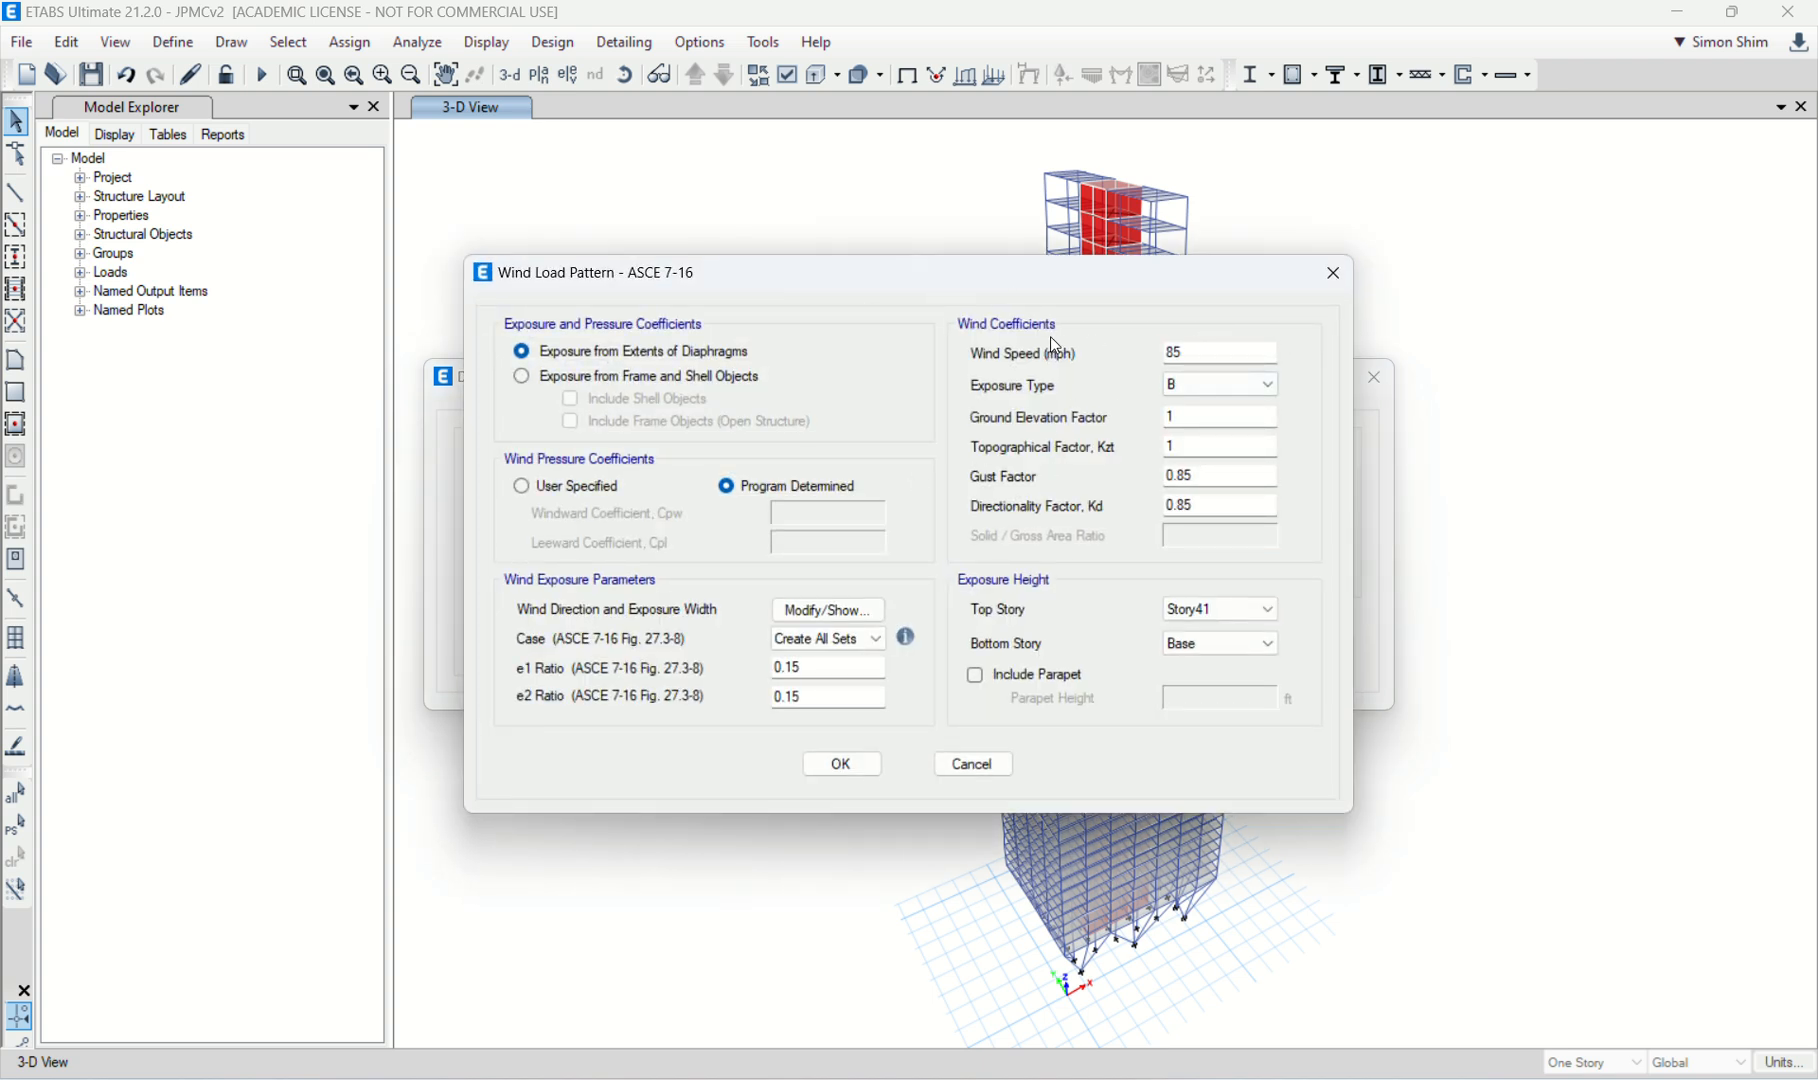
{"action": "double_click", "coordinate": [1195, 350]}
{"action": "type", "text": "115"}
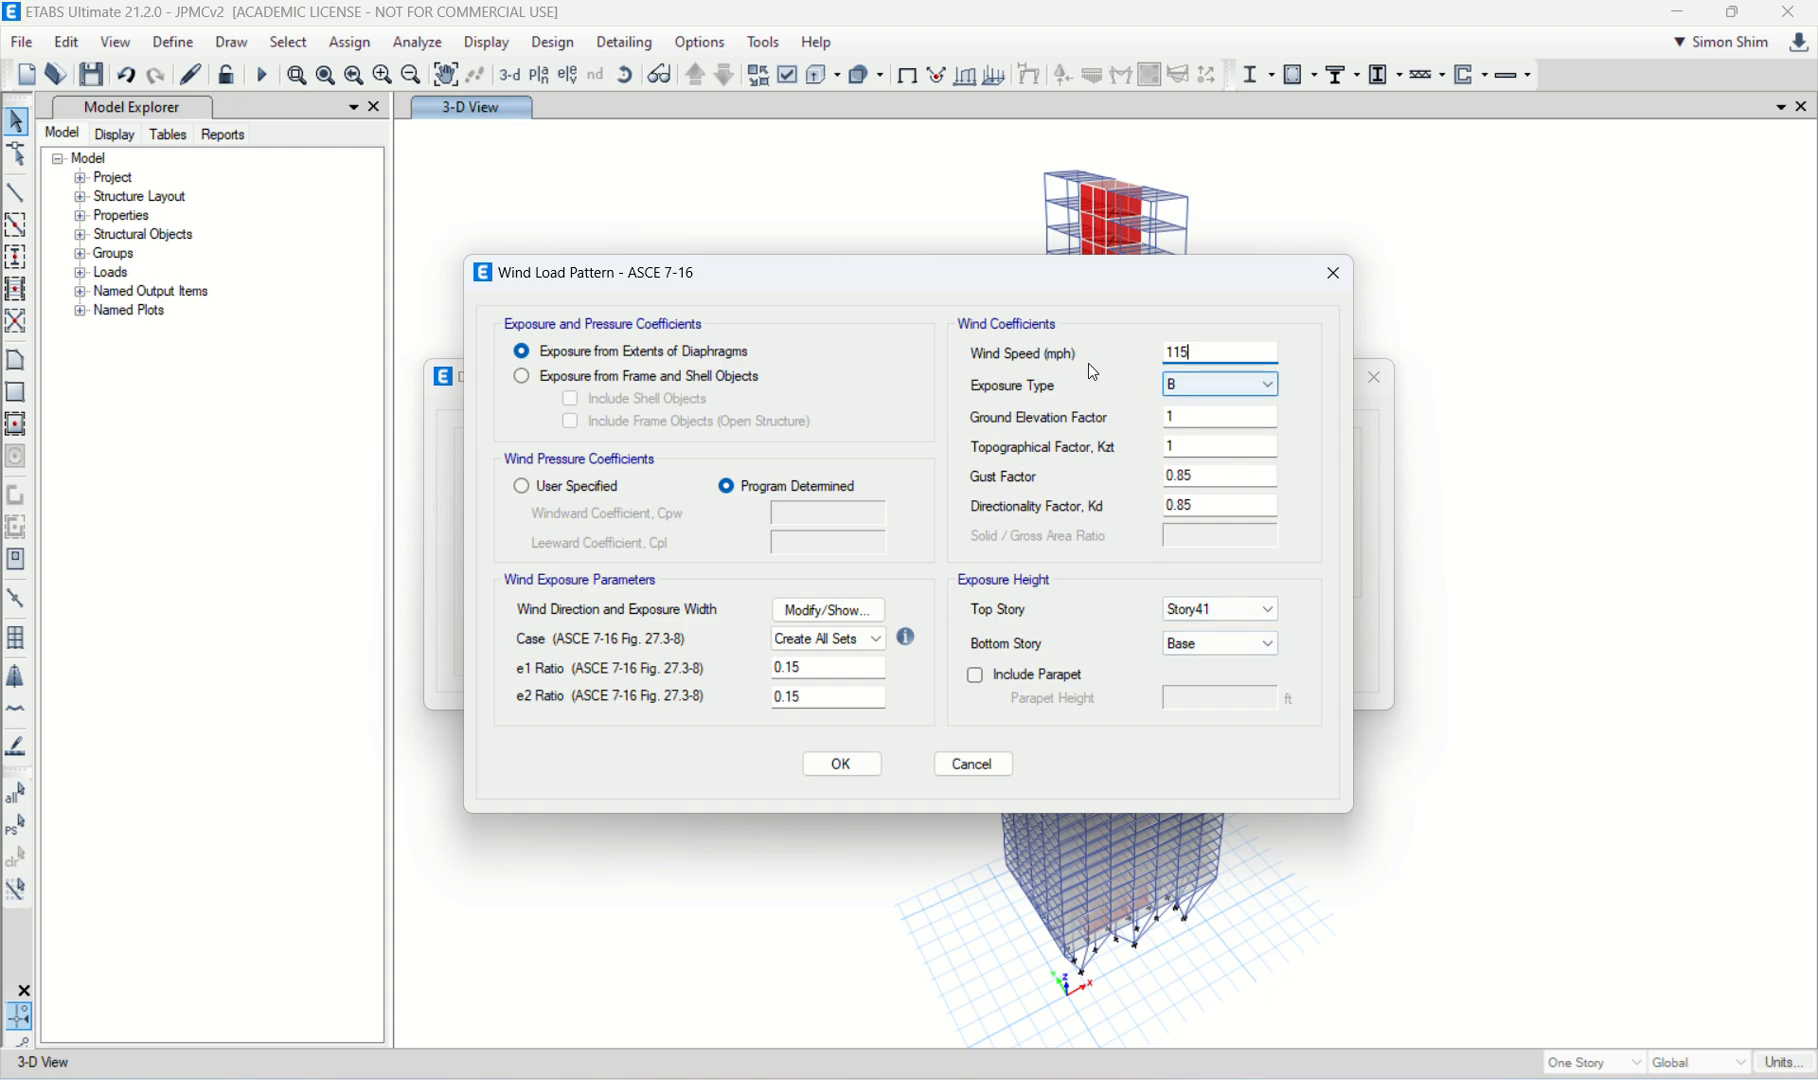
{"action": "left_click", "coordinate": [835, 764]}
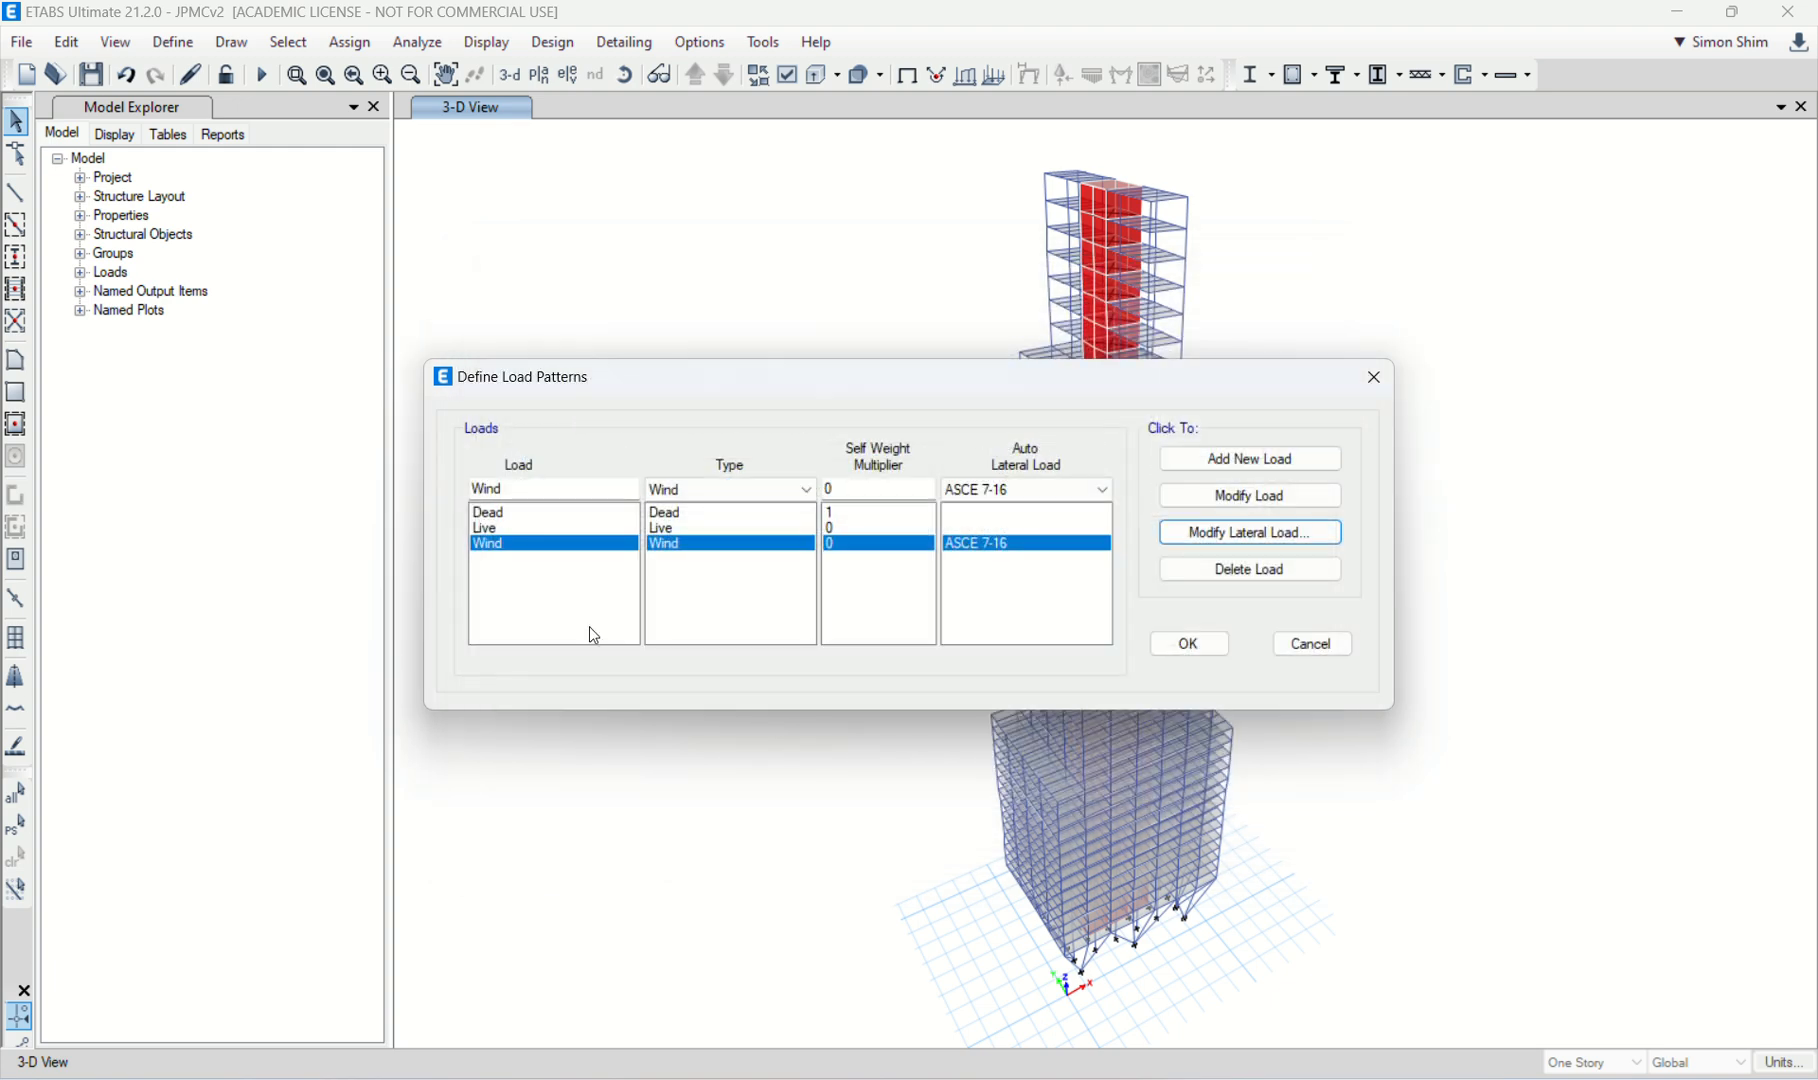
{"action": "left_click", "coordinate": [1188, 643]}
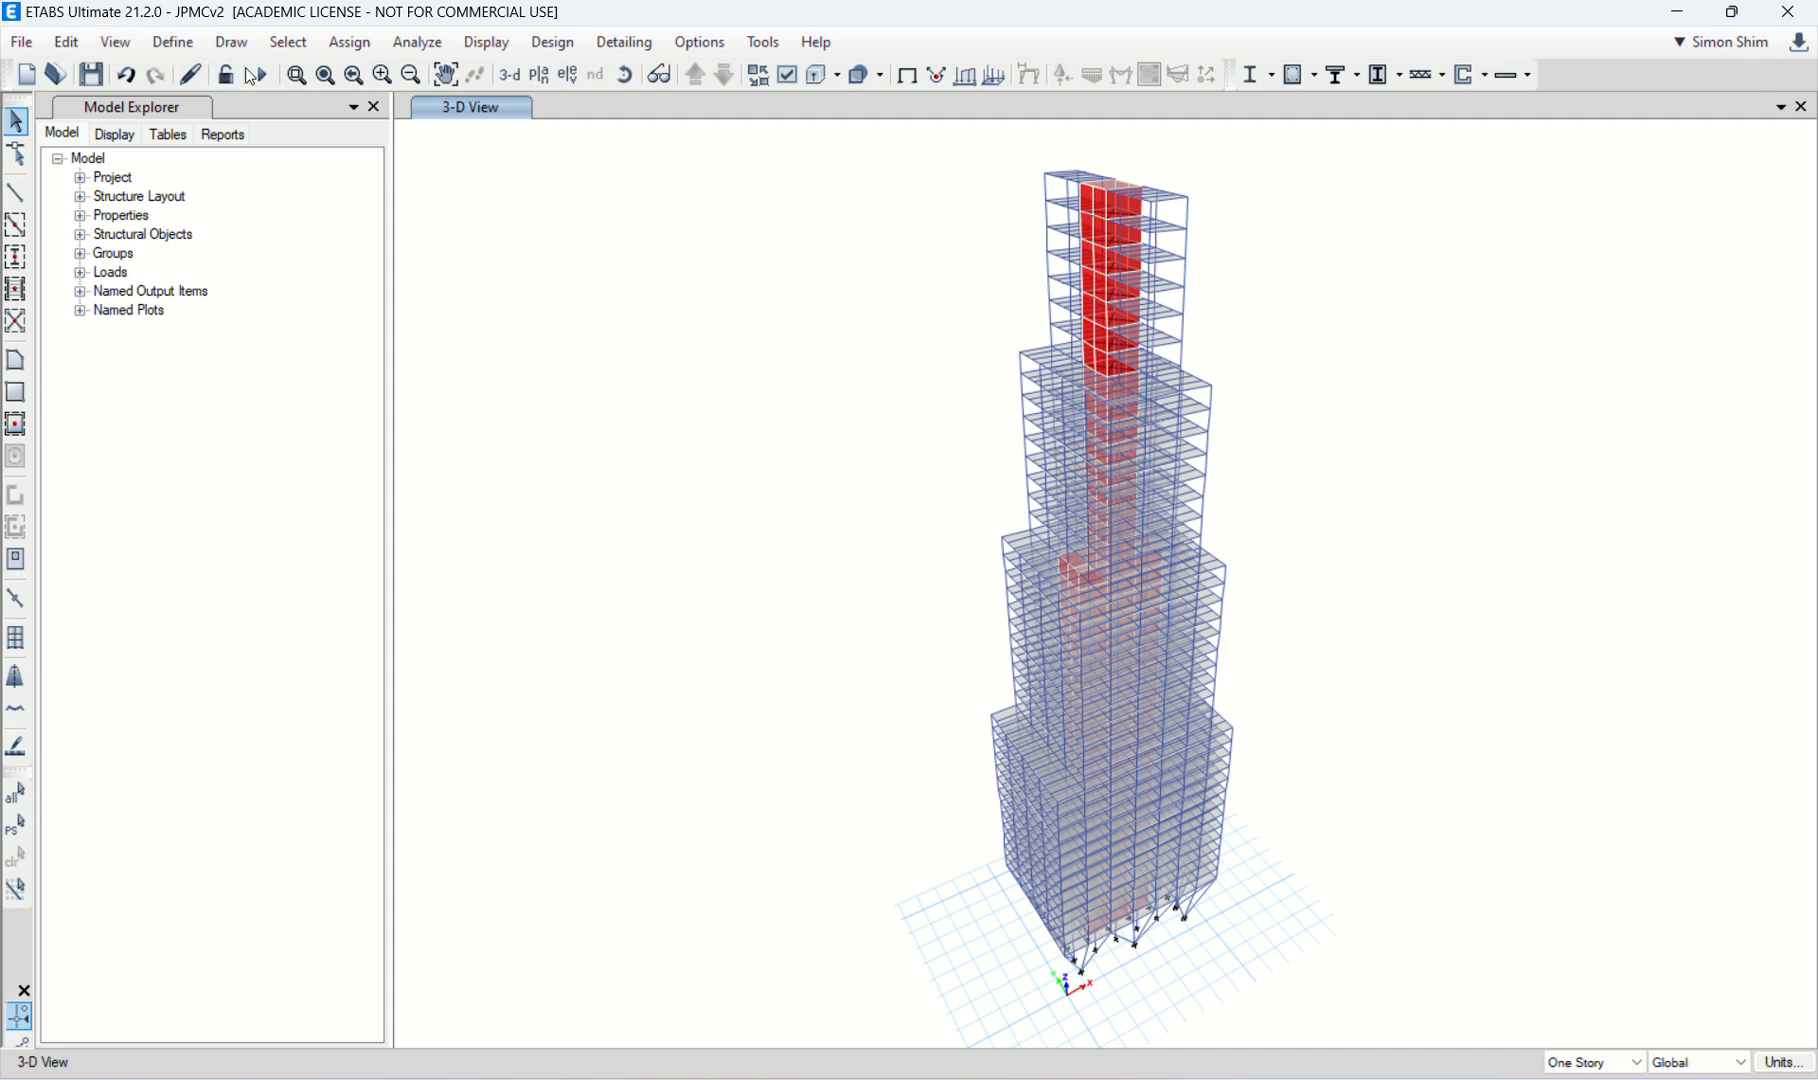
Step: Select the whole model, check that diaphragm D1 is defined as rigid, and assign D1 to all joints
{"action": "left_click", "coordinate": [17, 794]}
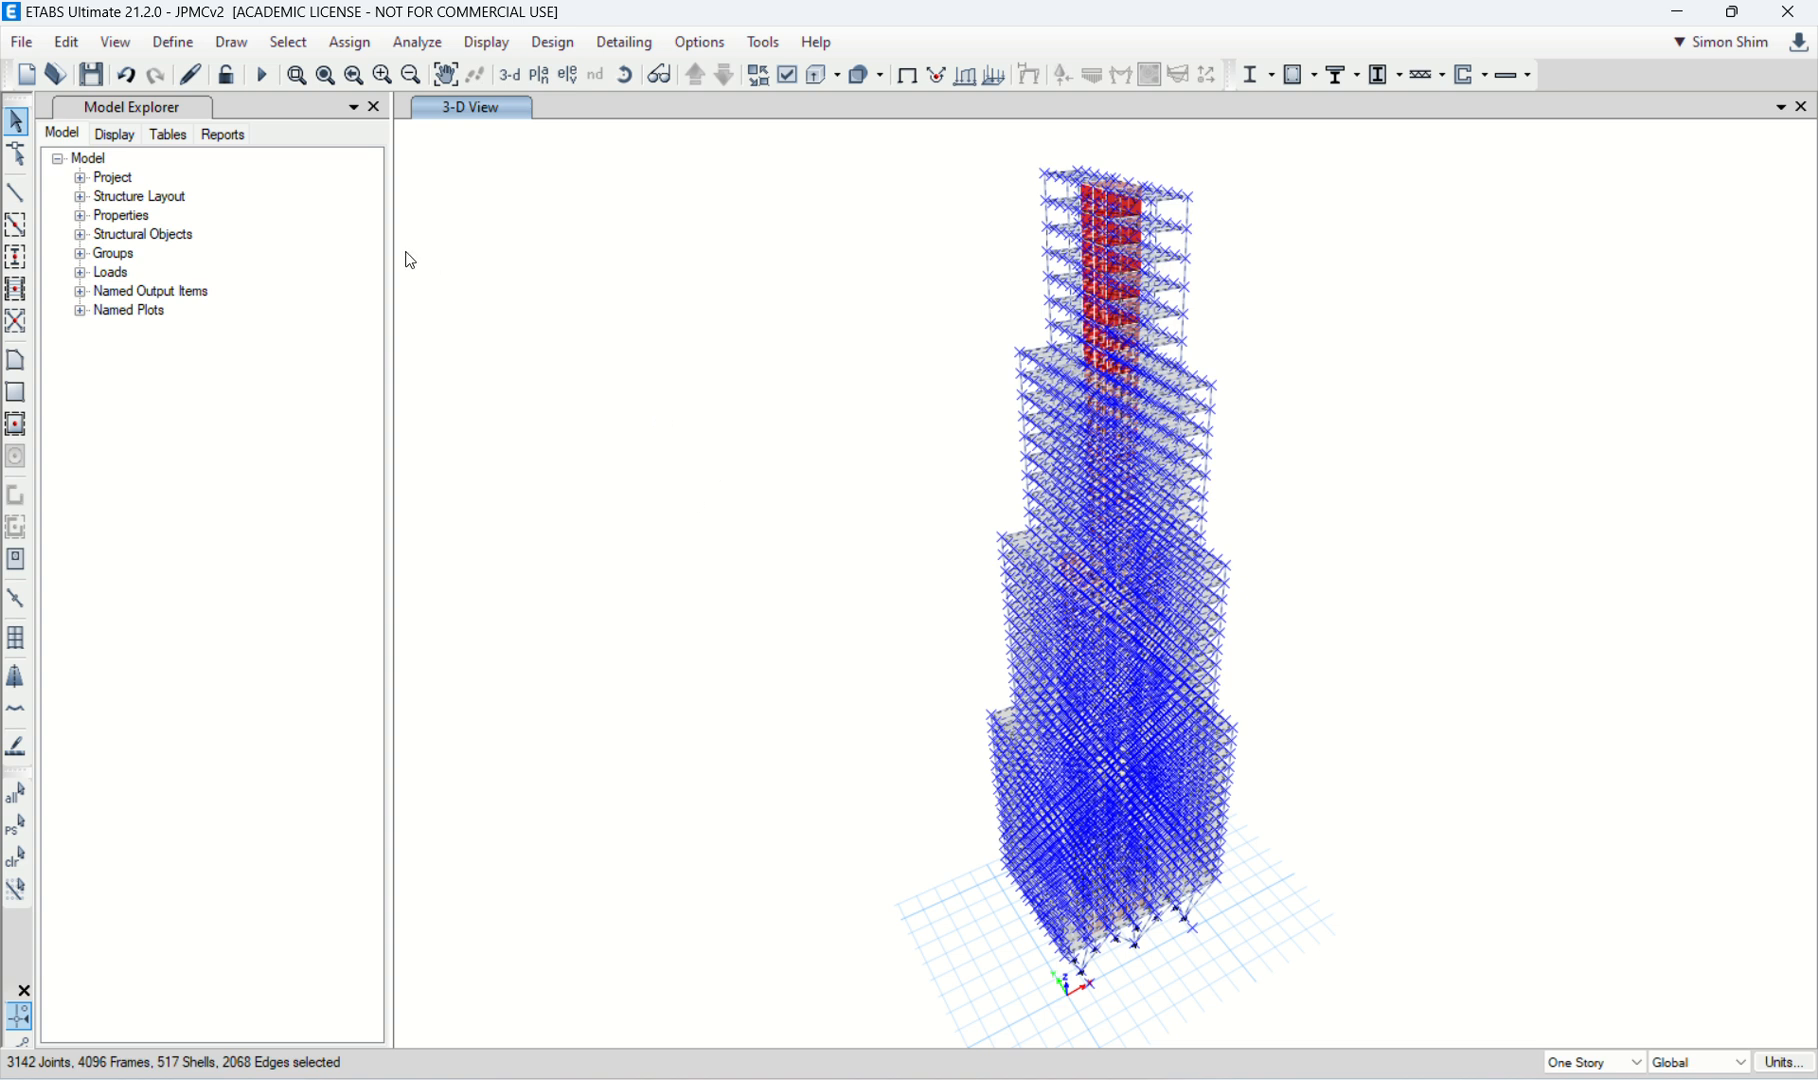
{"action": "left_click", "coordinate": [350, 42]}
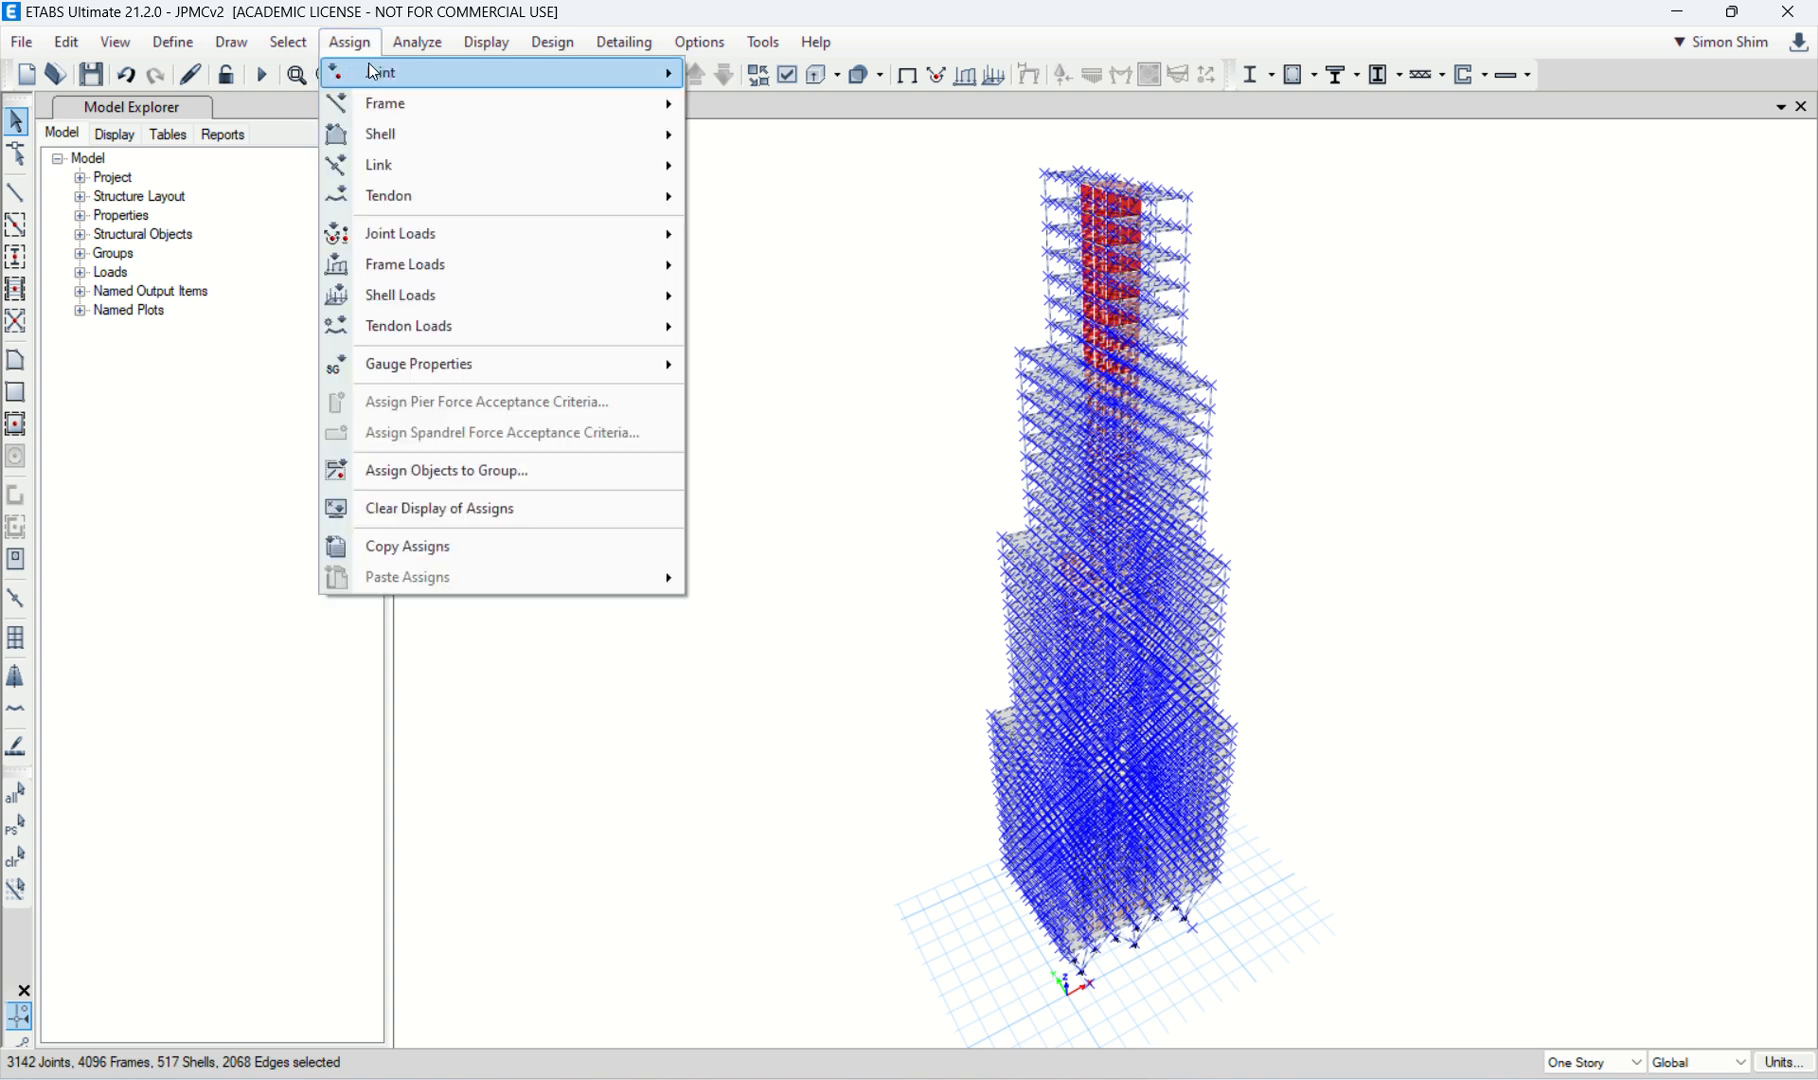
{"action": "mouse_move", "coordinate": [375, 75]}
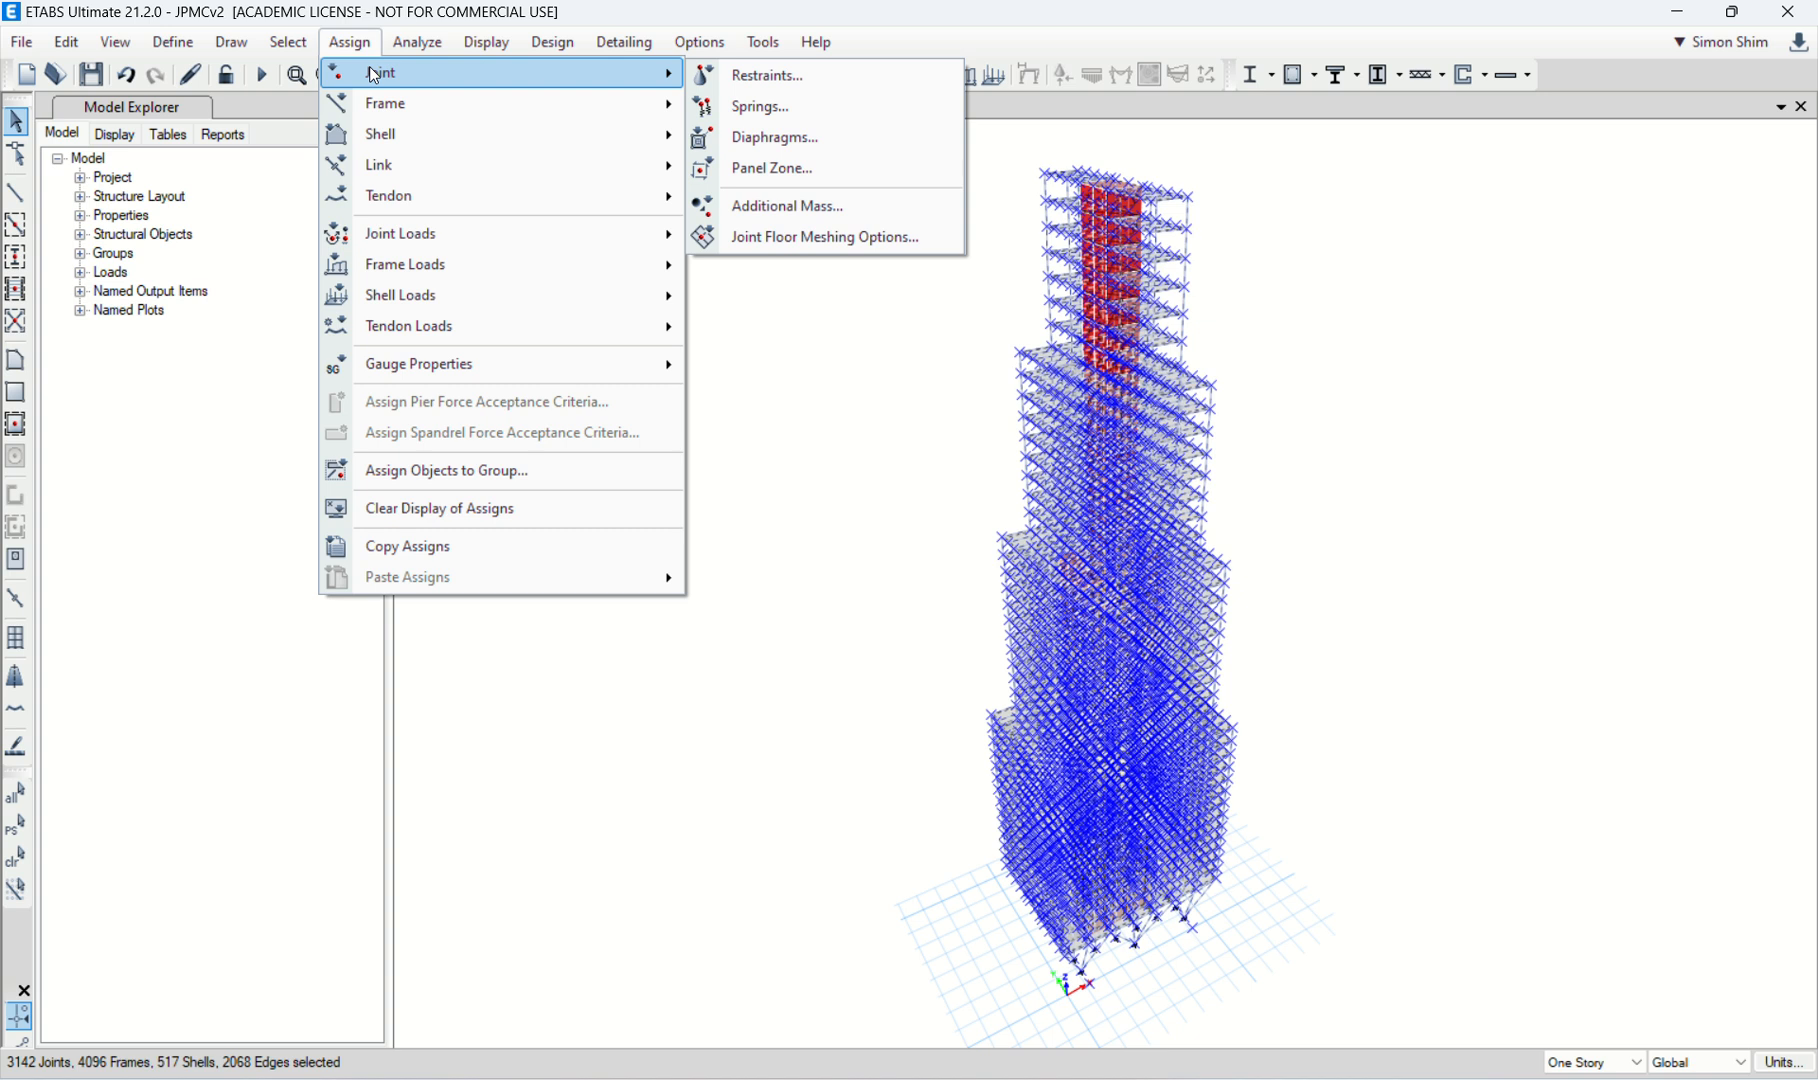
{"action": "left_click", "coordinate": [786, 138]}
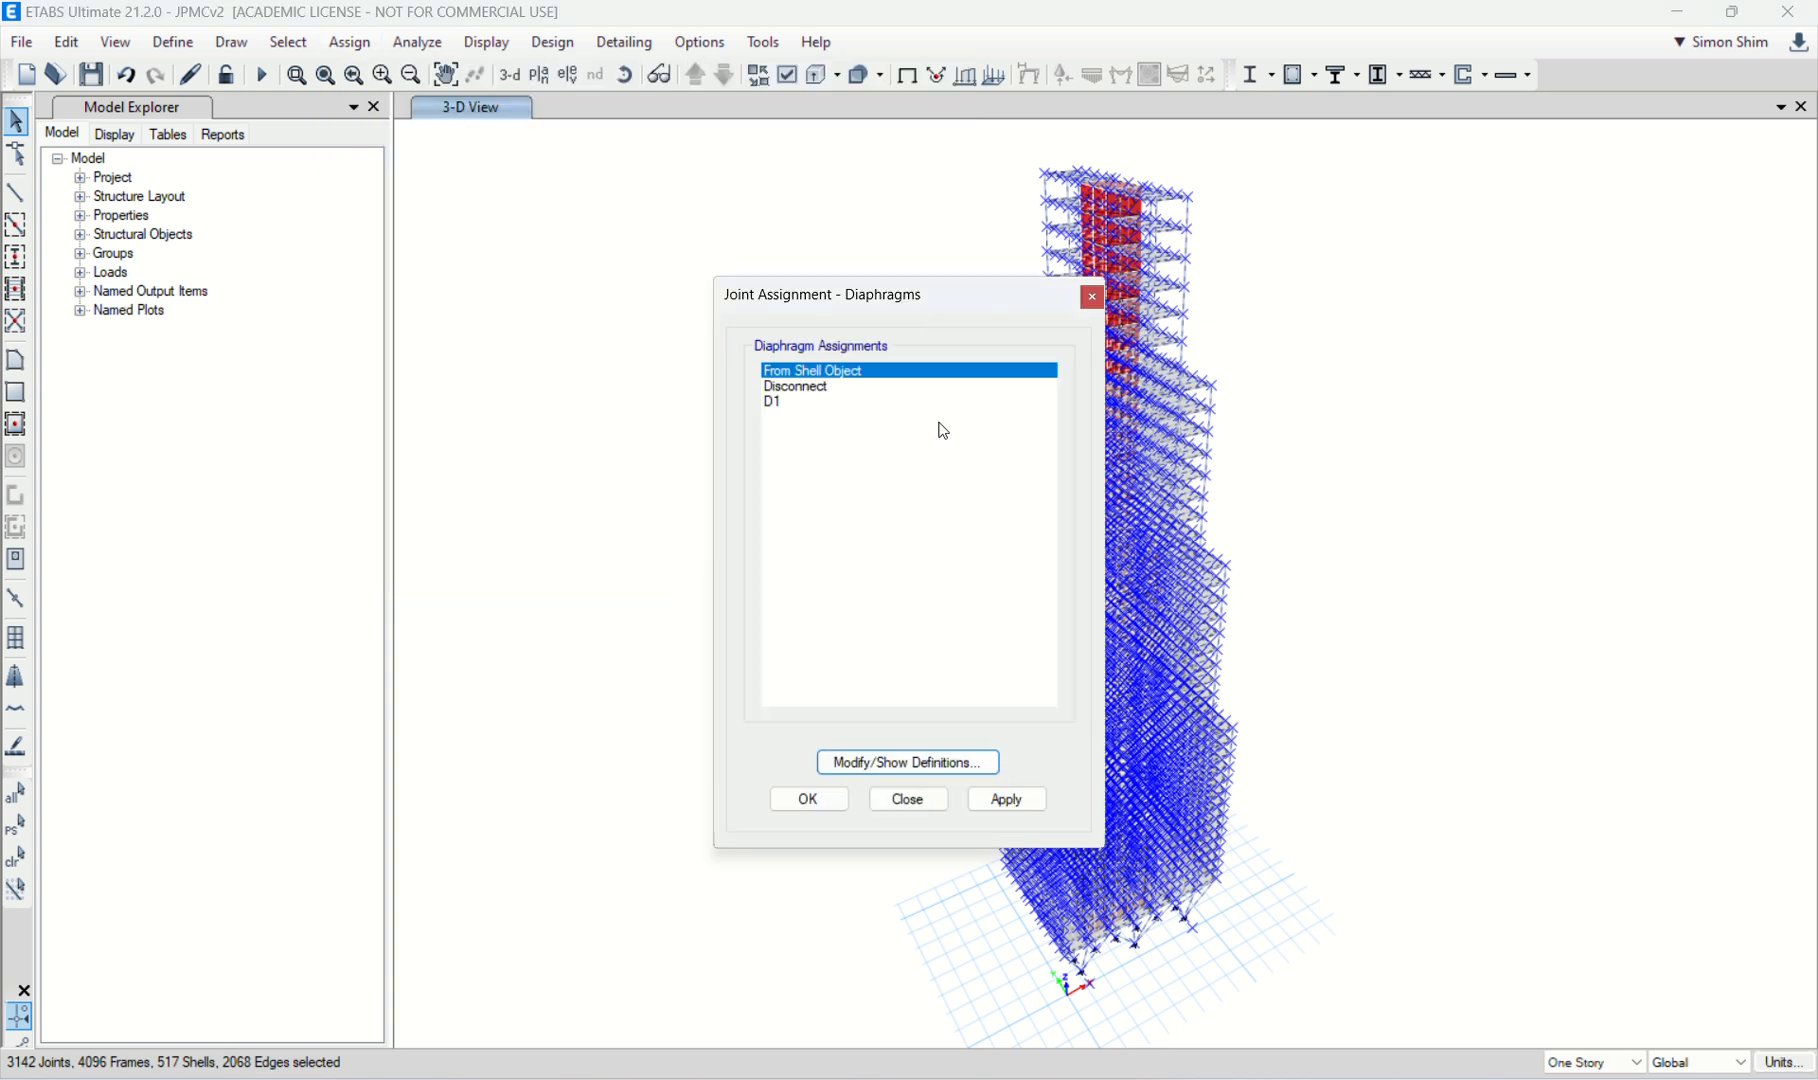
{"action": "left_click", "coordinate": [778, 404]}
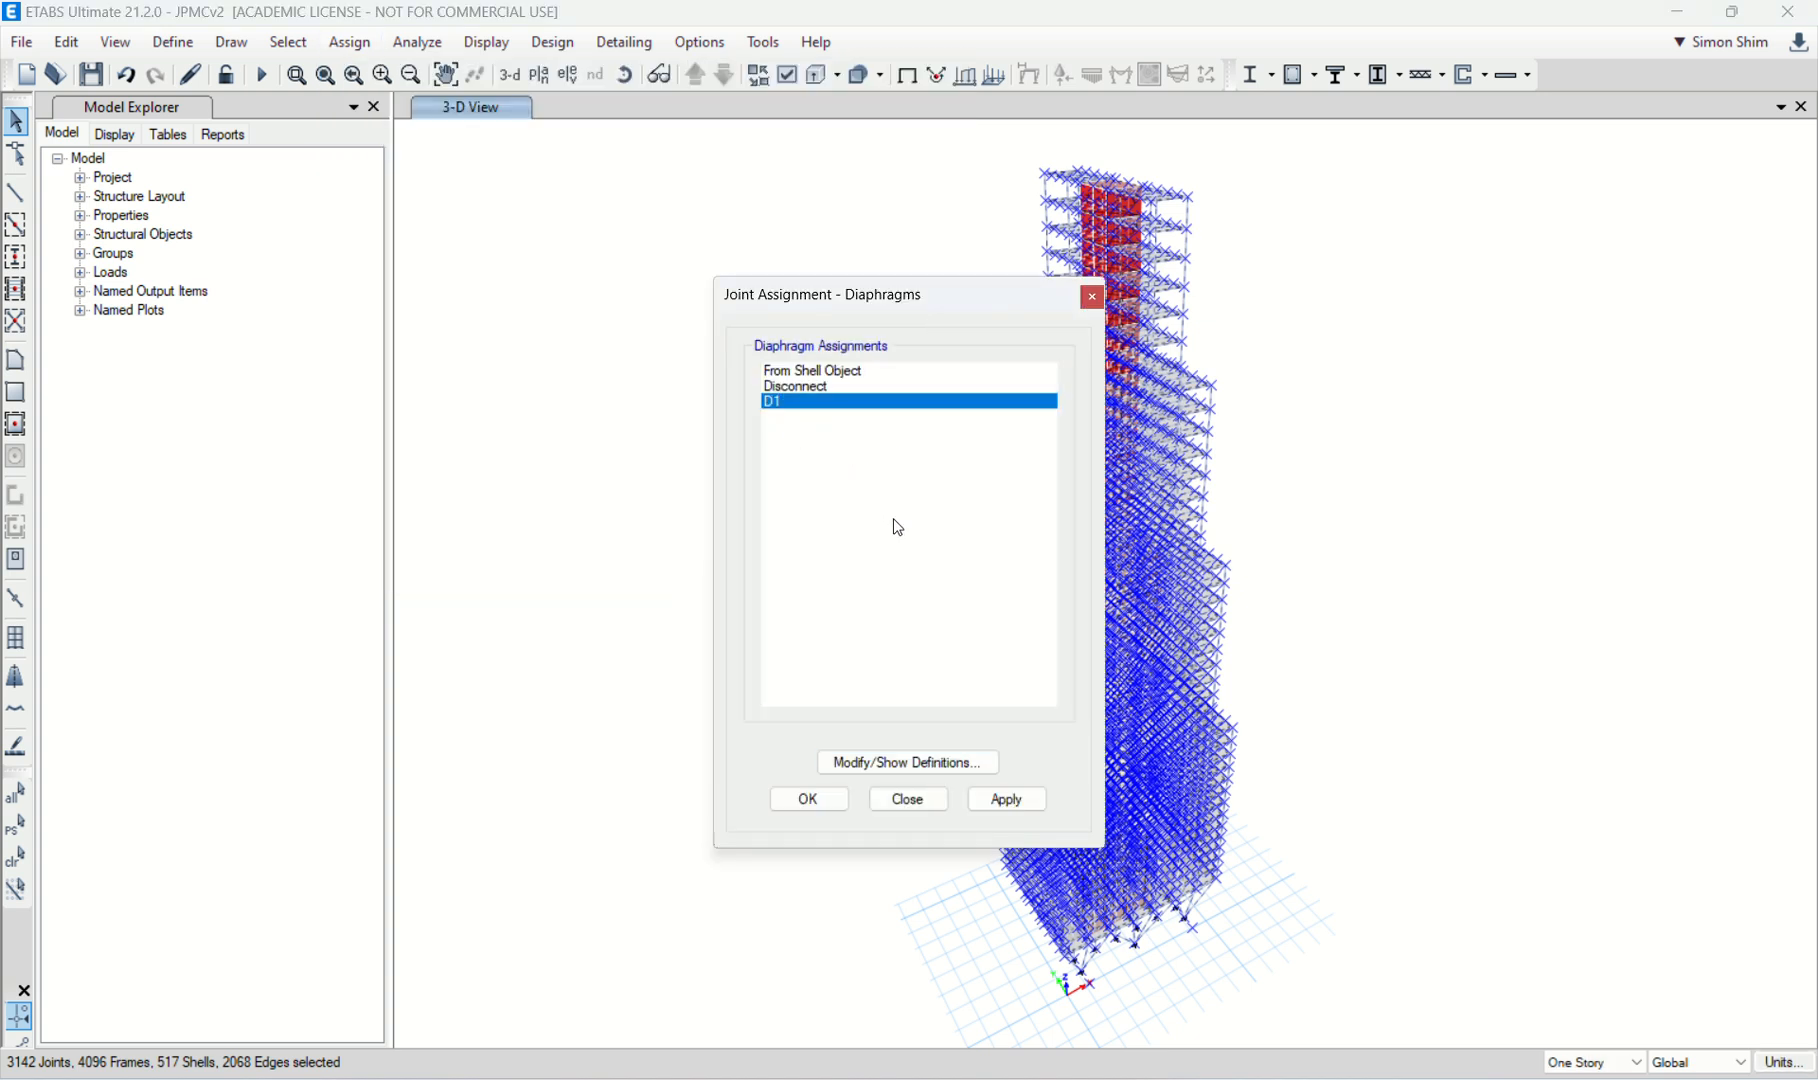
{"action": "left_click", "coordinate": [908, 763]}
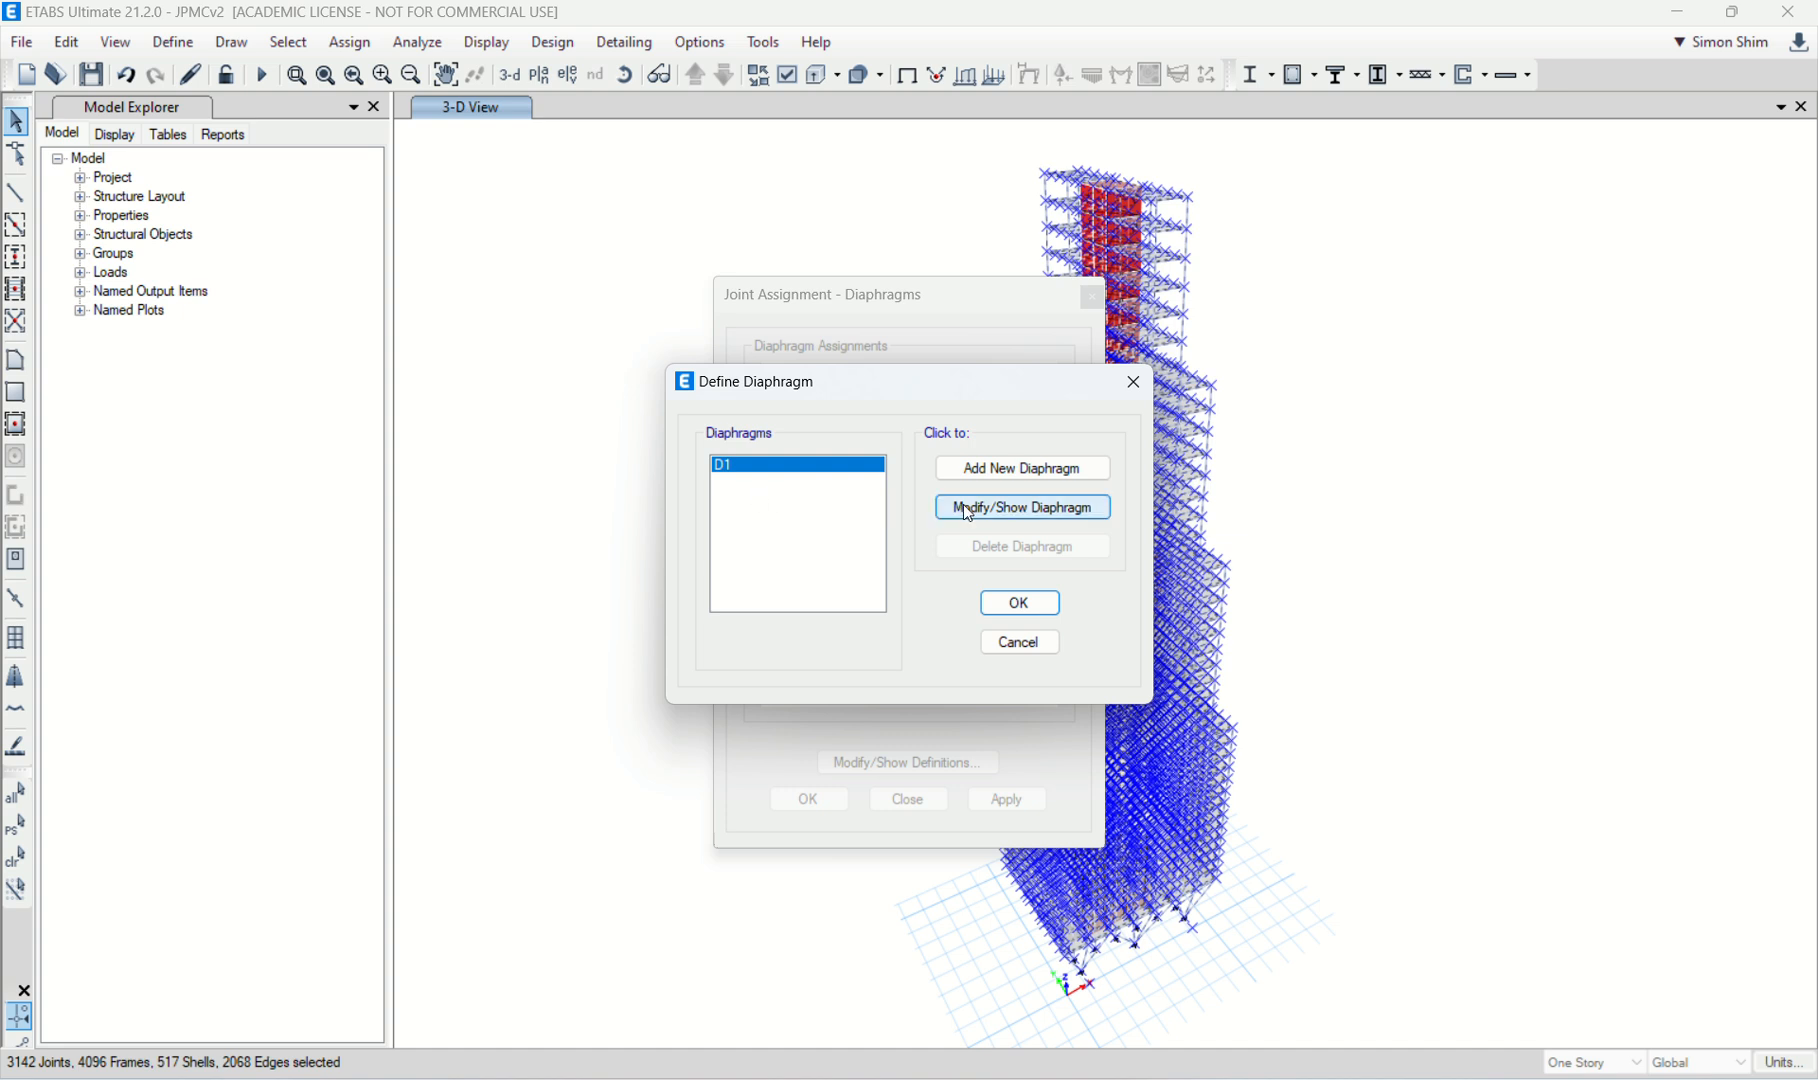
{"action": "left_click", "coordinate": [981, 509]}
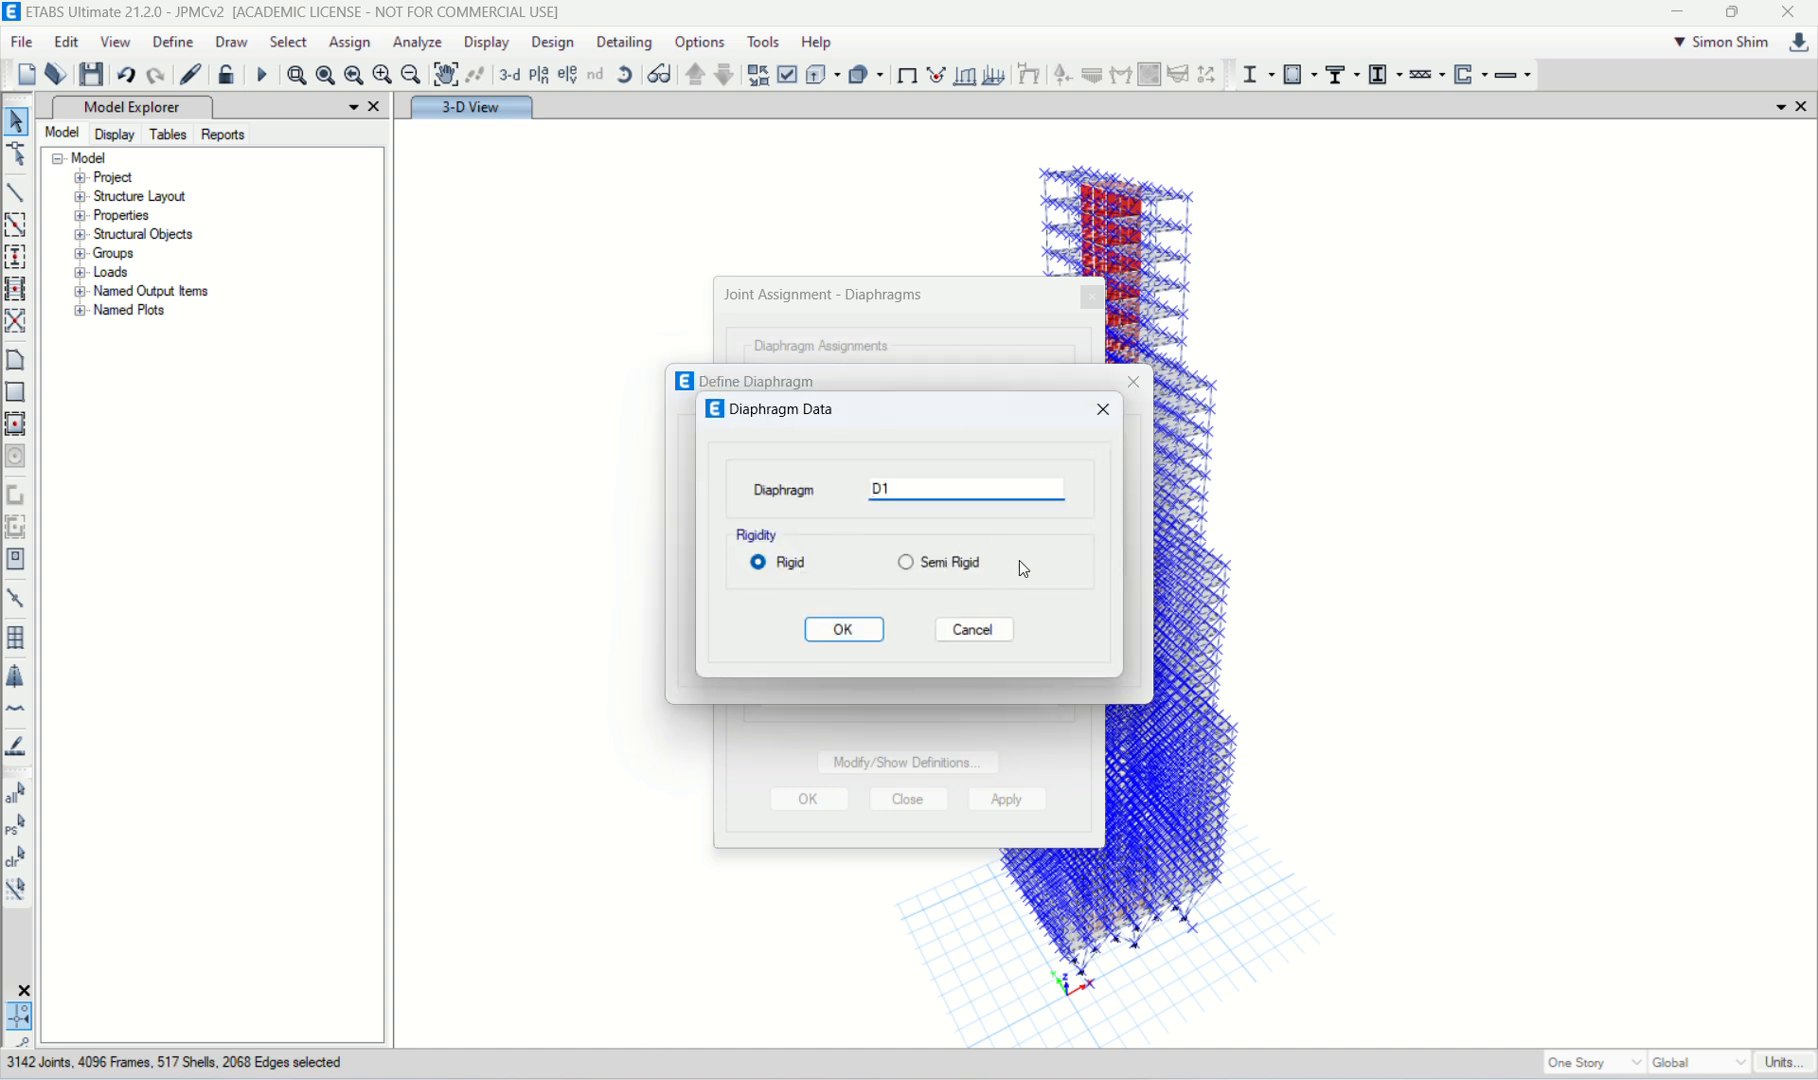
{"action": "left_click", "coordinate": [840, 628]}
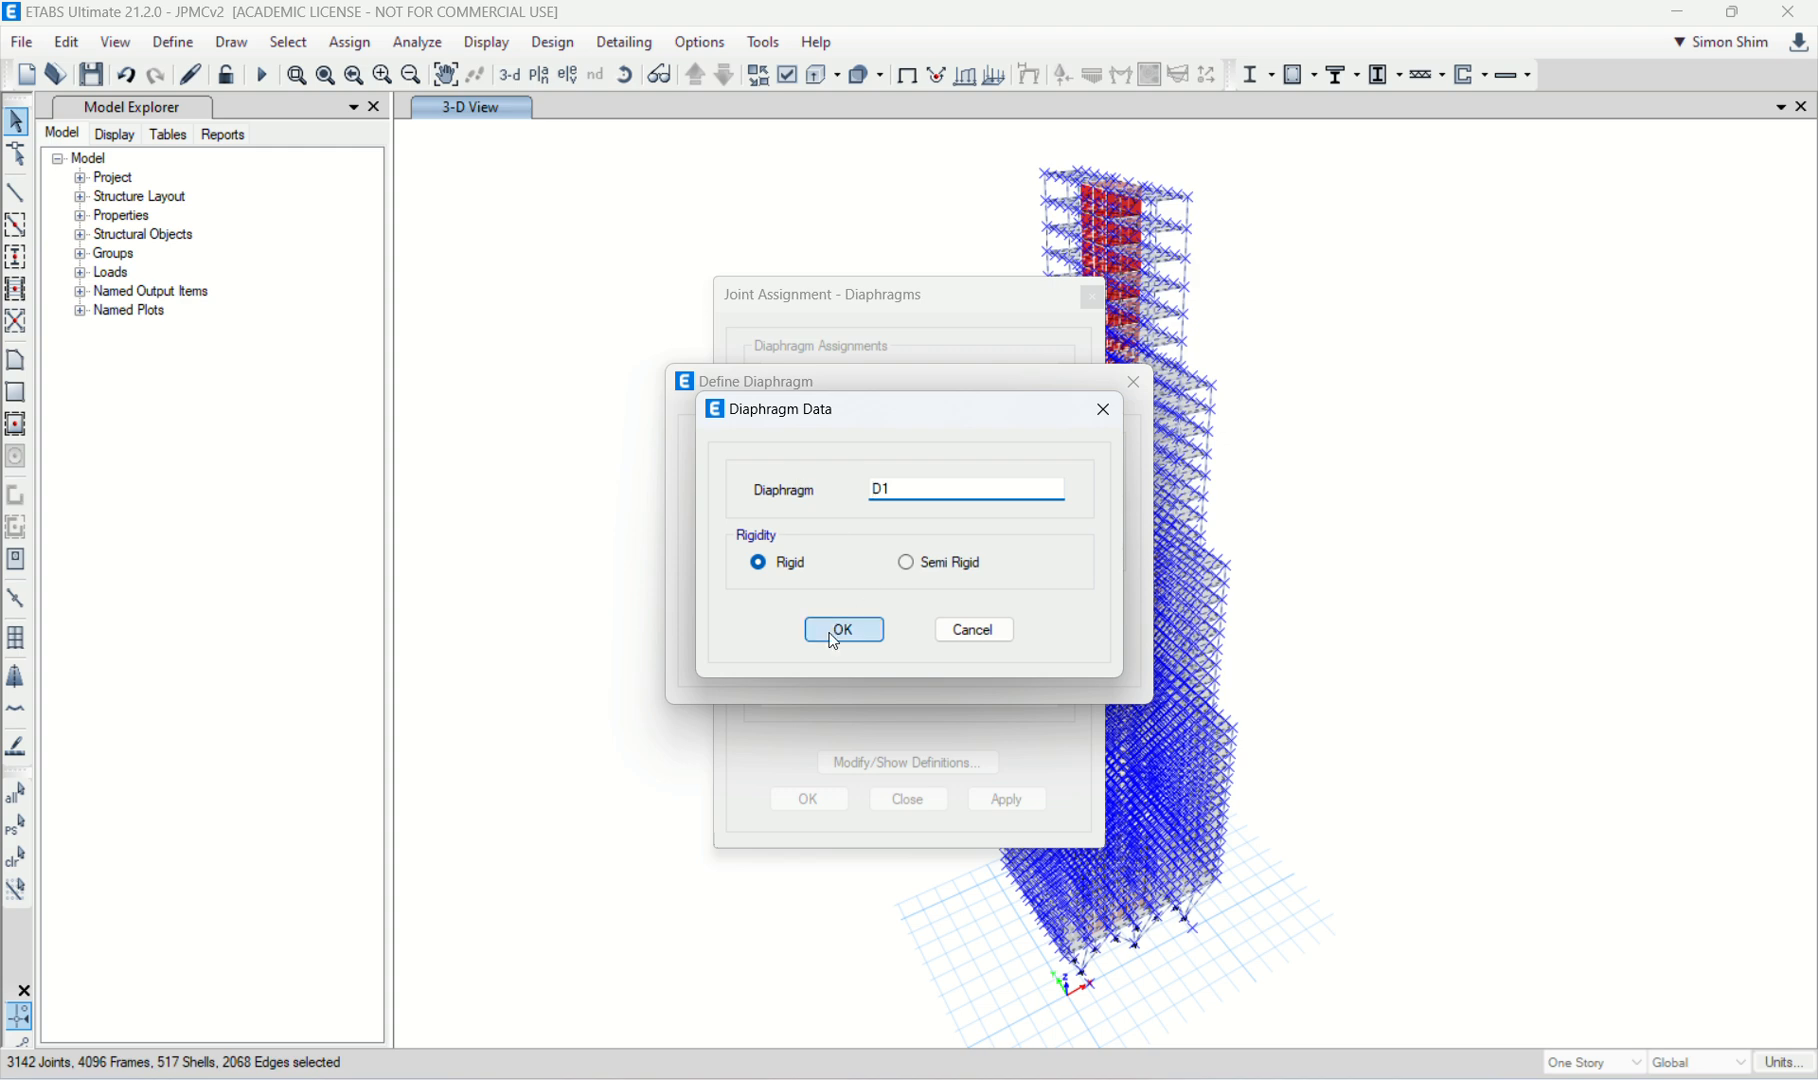
{"action": "left_click", "coordinate": [1019, 602]}
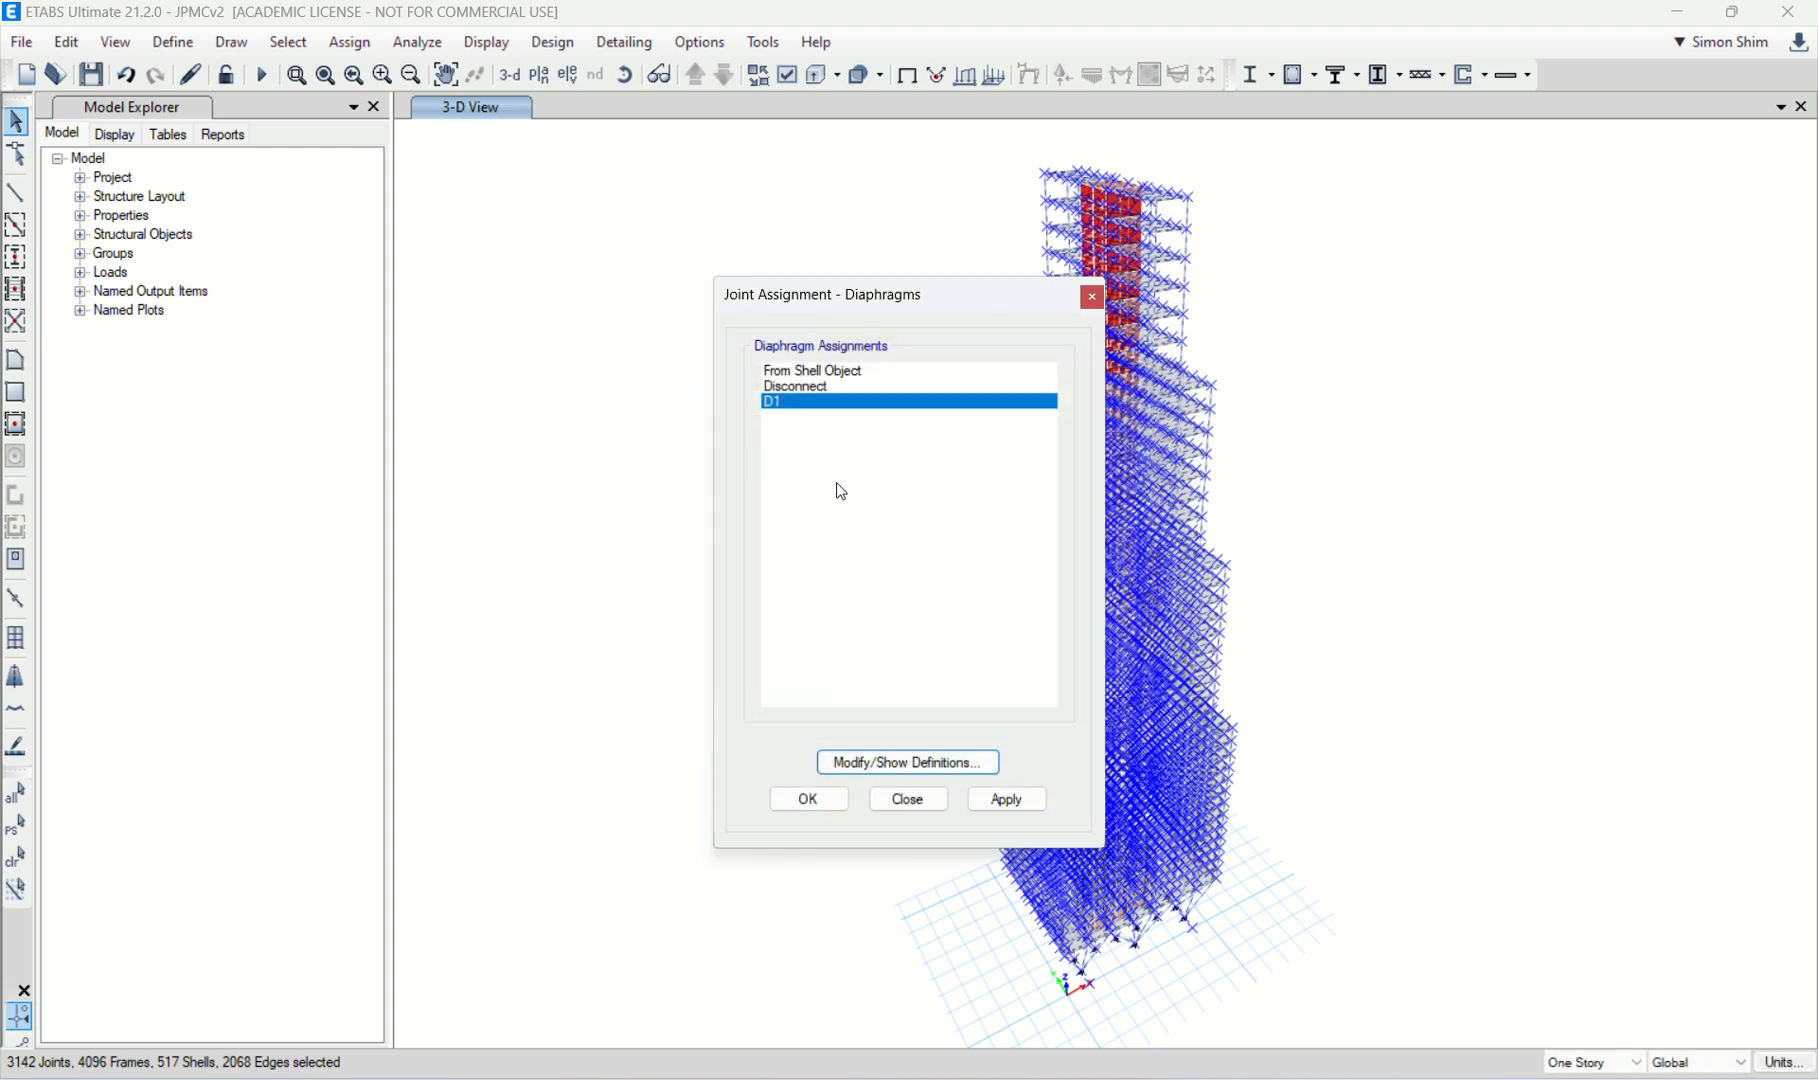
{"action": "left_click", "coordinate": [810, 800]}
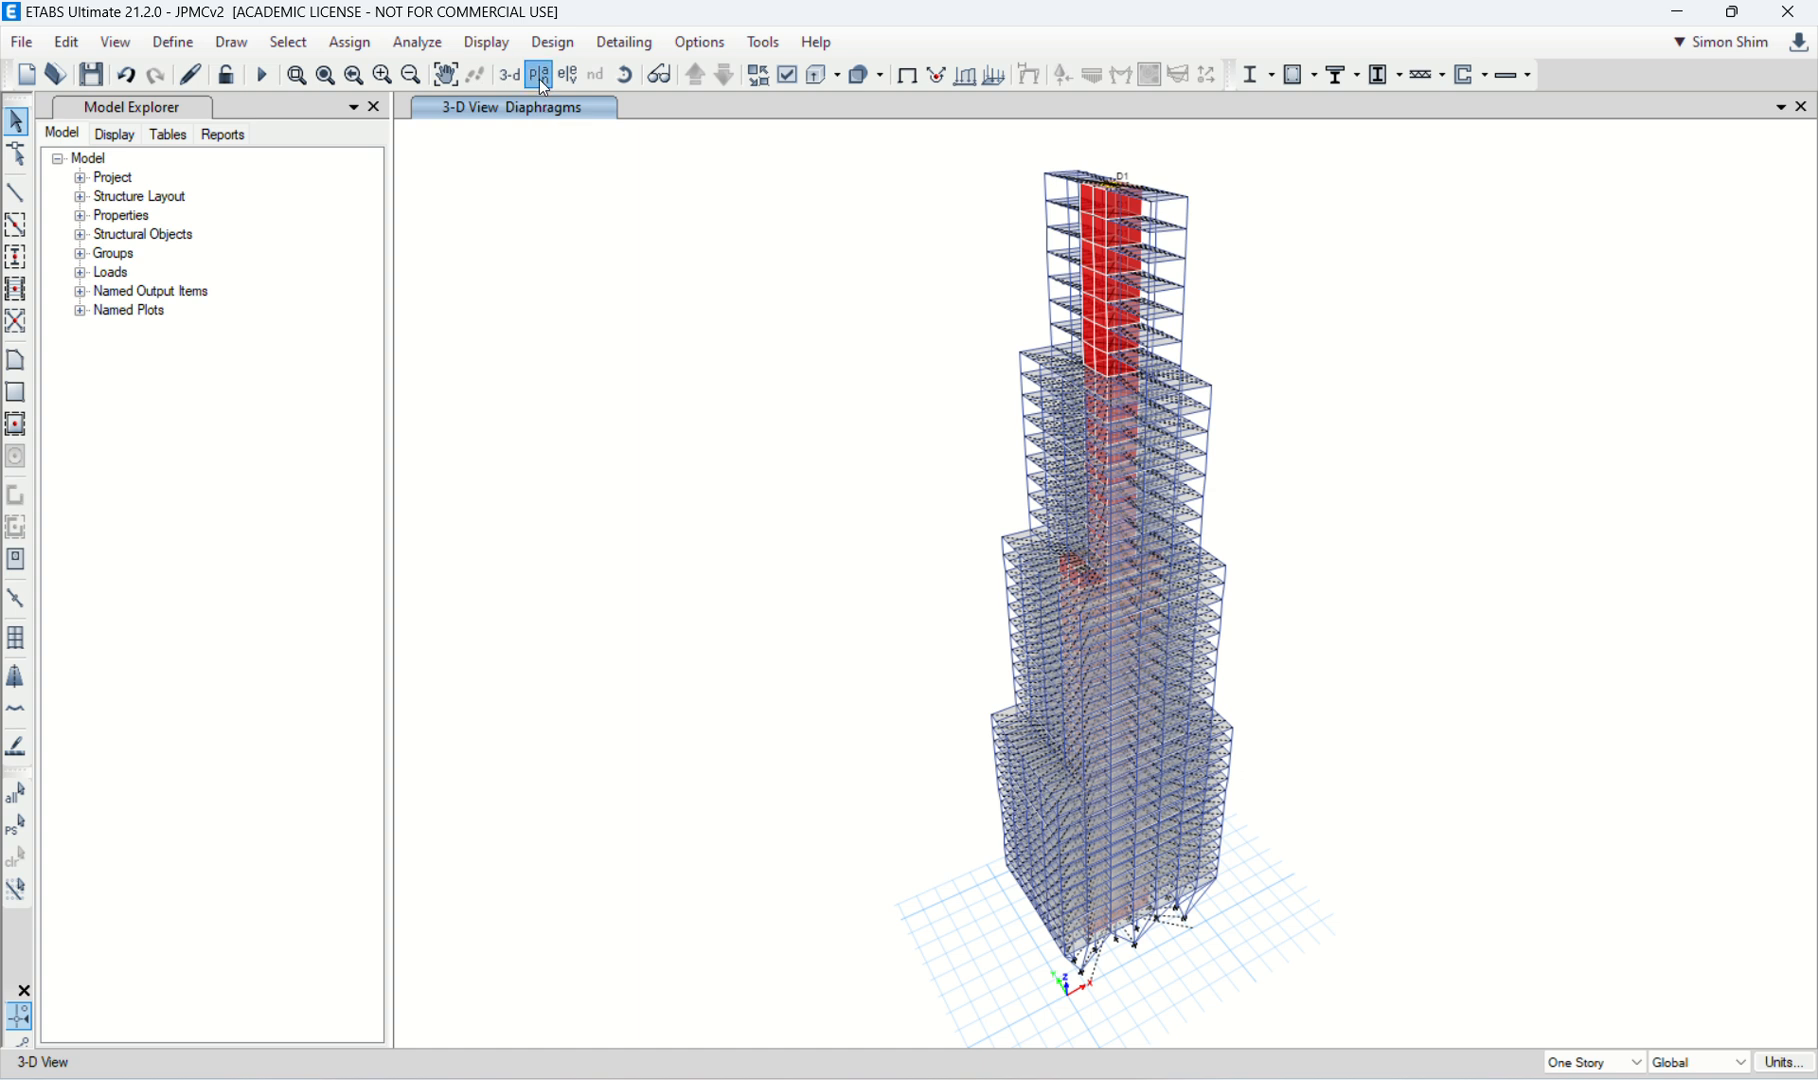
Step: Examine the diaphragm assignments in the story plans from Story41 down to Story34
{"action": "left_click", "coordinate": [539, 76]}
{"action": "left_click", "coordinate": [804, 836]}
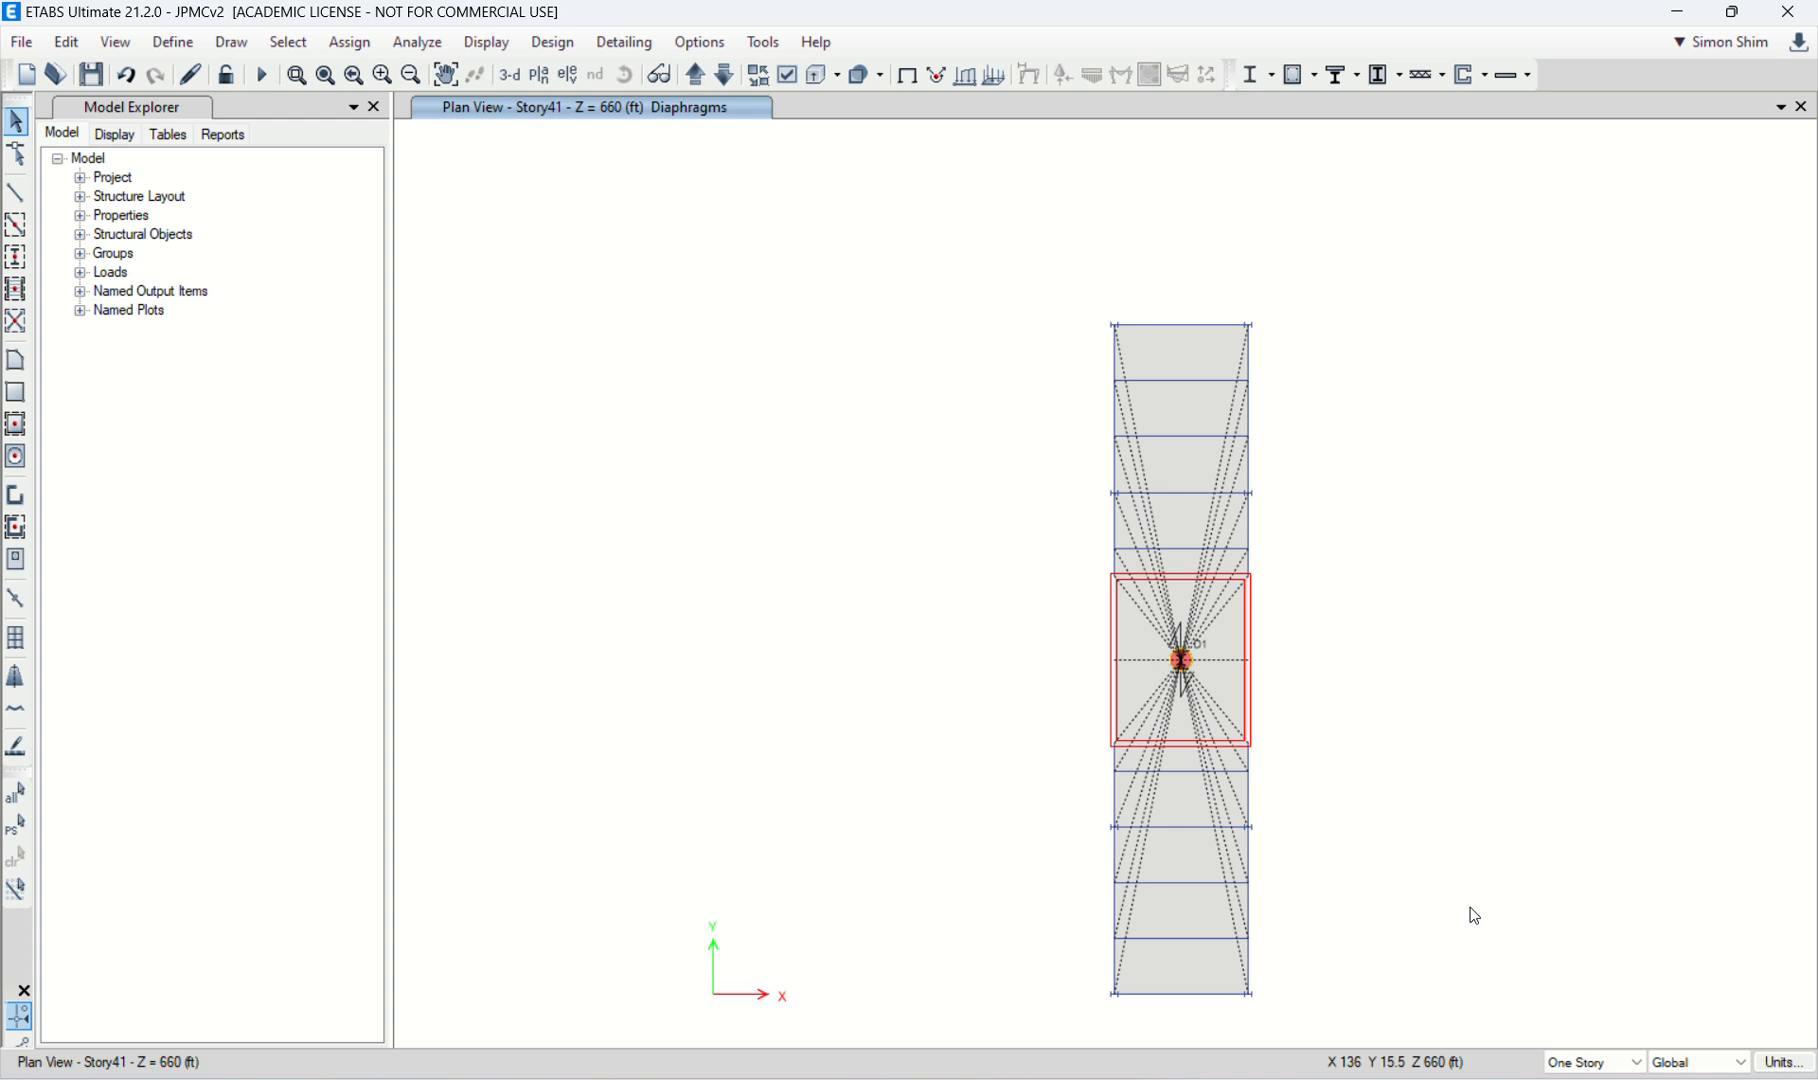
{"action": "left_click", "coordinate": [724, 77]}
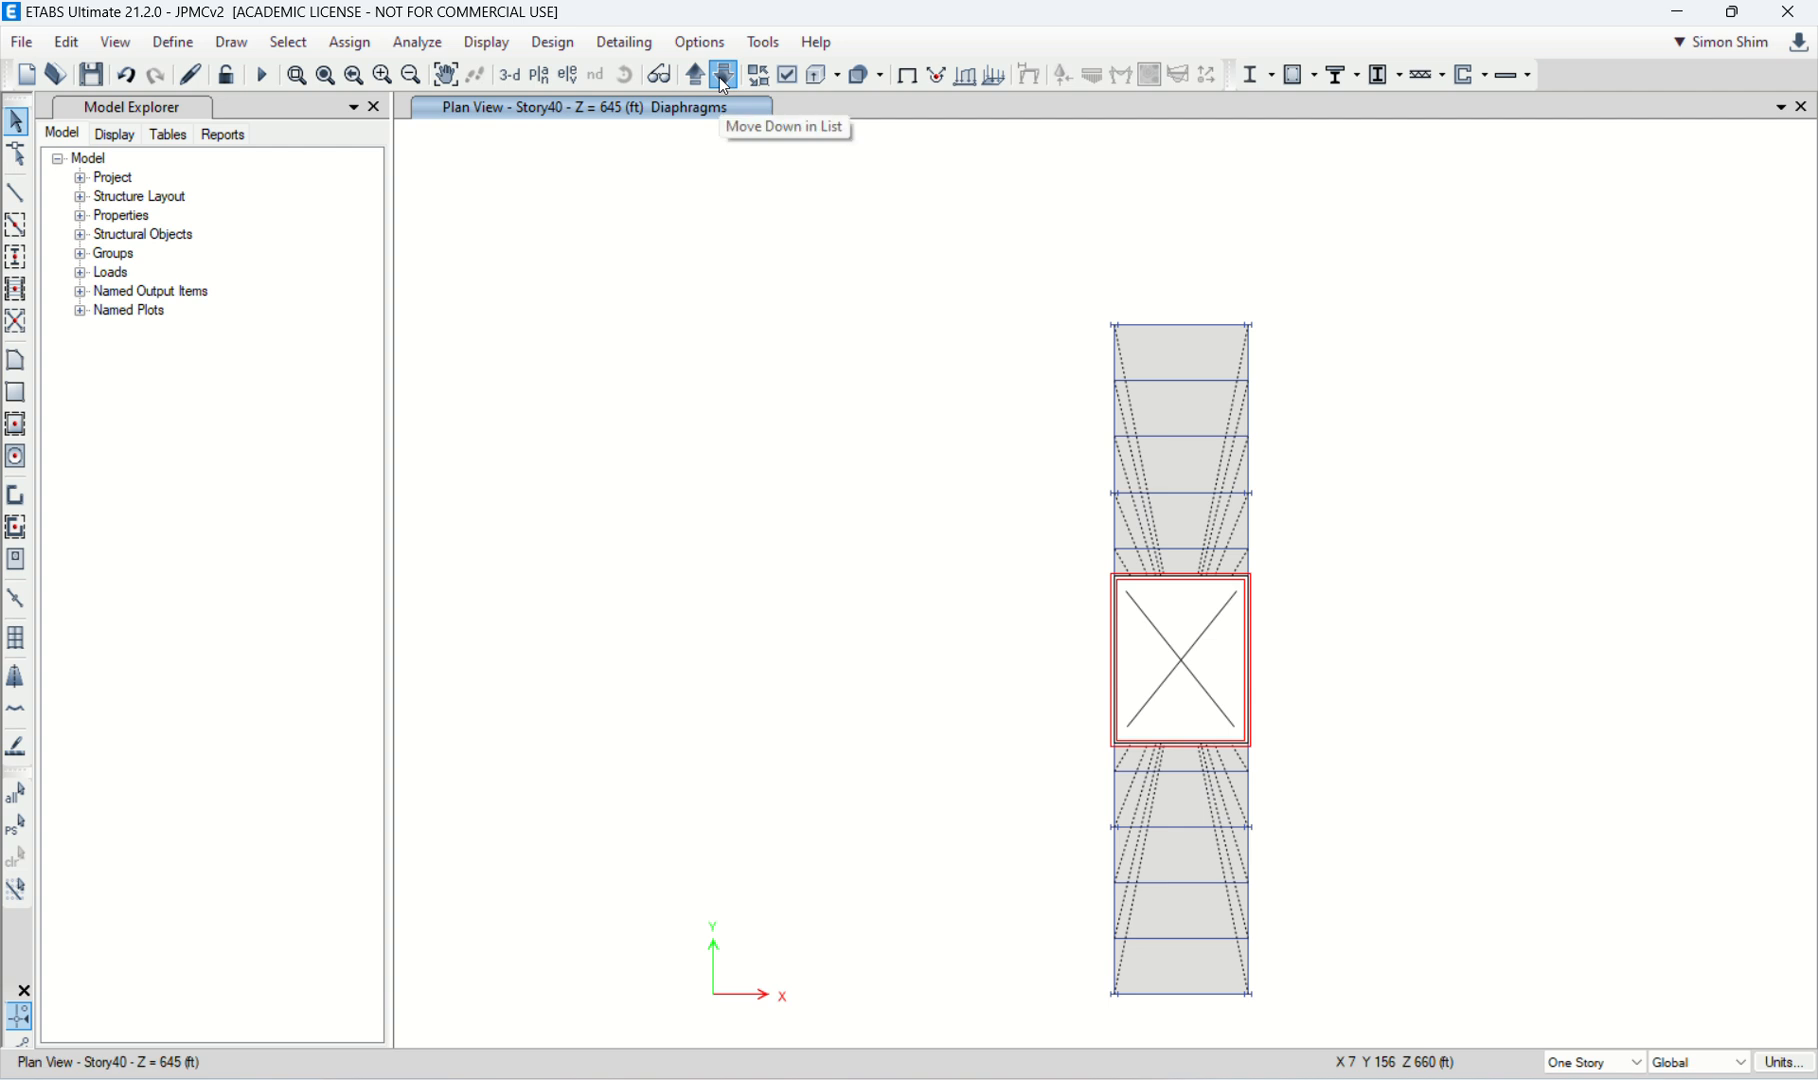
{"action": "left_click", "coordinate": [721, 77]}
{"action": "left_click", "coordinate": [721, 77]}
{"action": "left_click", "coordinate": [724, 77]}
{"action": "left_click", "coordinate": [724, 77]}
{"action": "left_click", "coordinate": [724, 77]}
{"action": "left_click", "coordinate": [724, 77]}
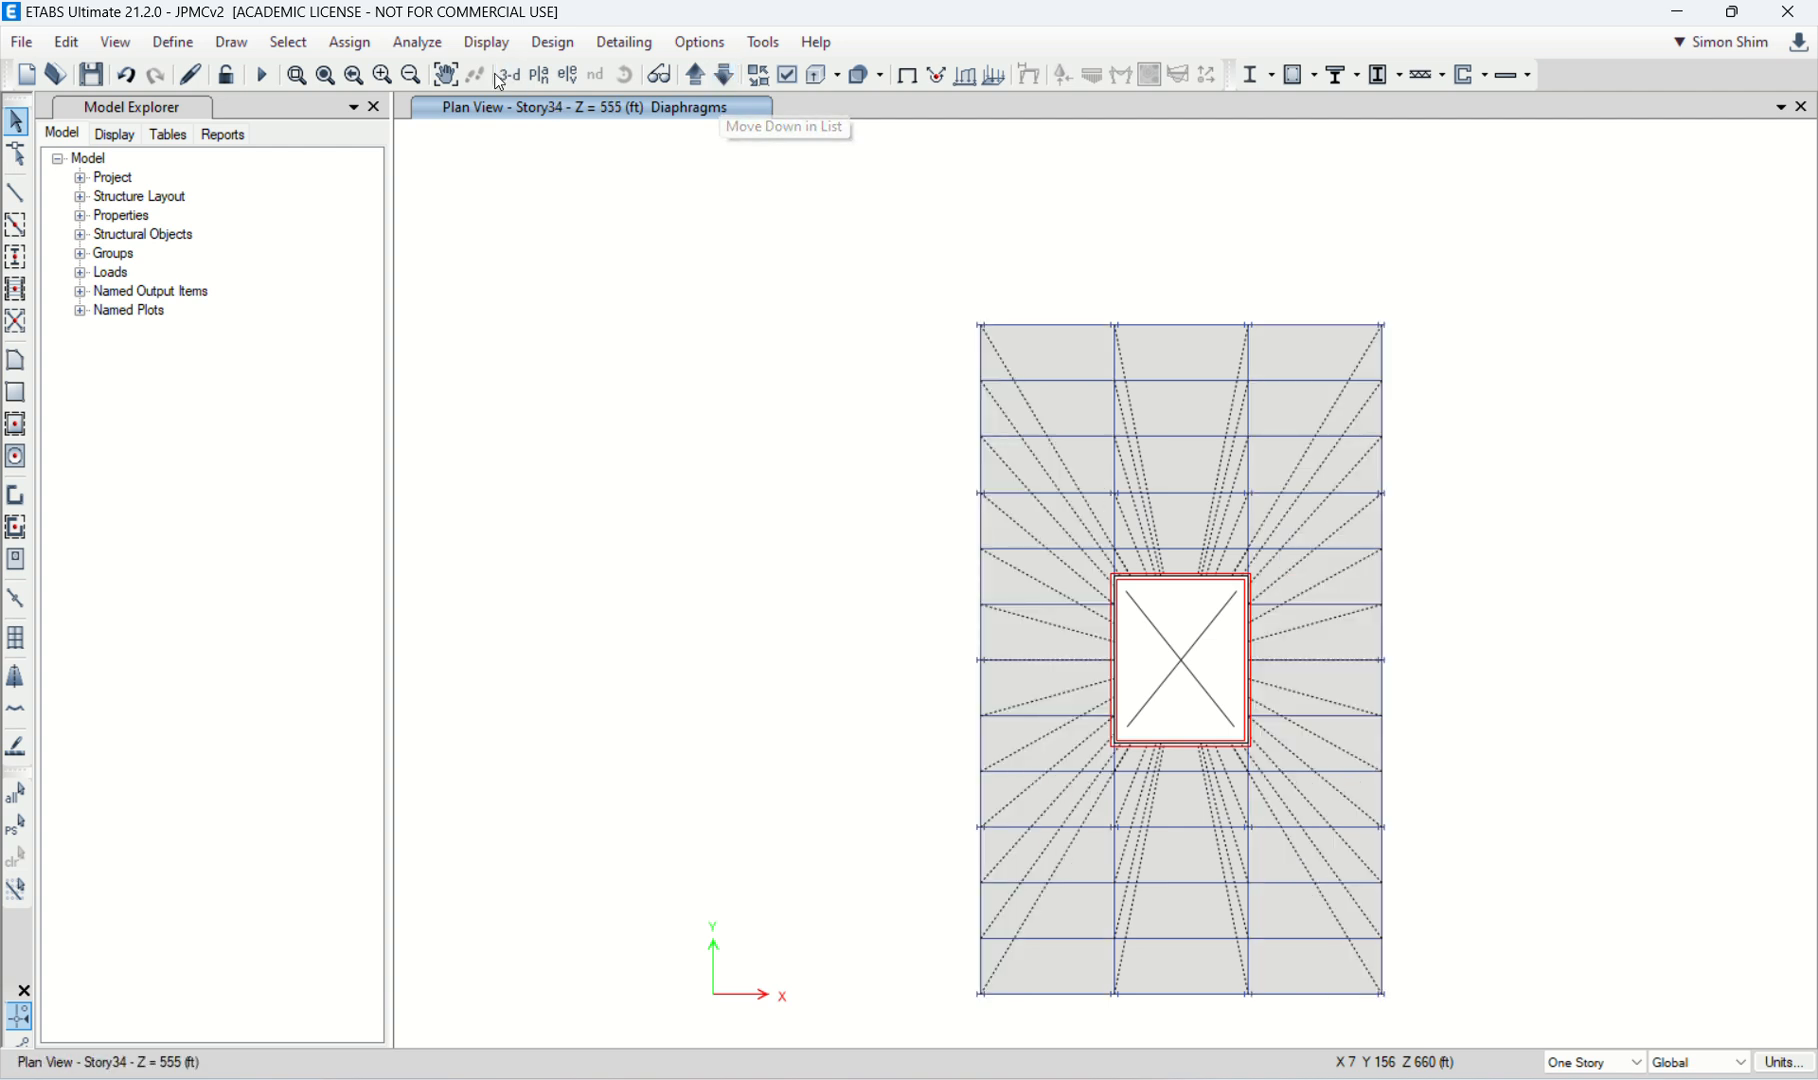
Step: Set the 3D view to the XZ direction with an aperture of 0
{"action": "left_click", "coordinate": [510, 75]}
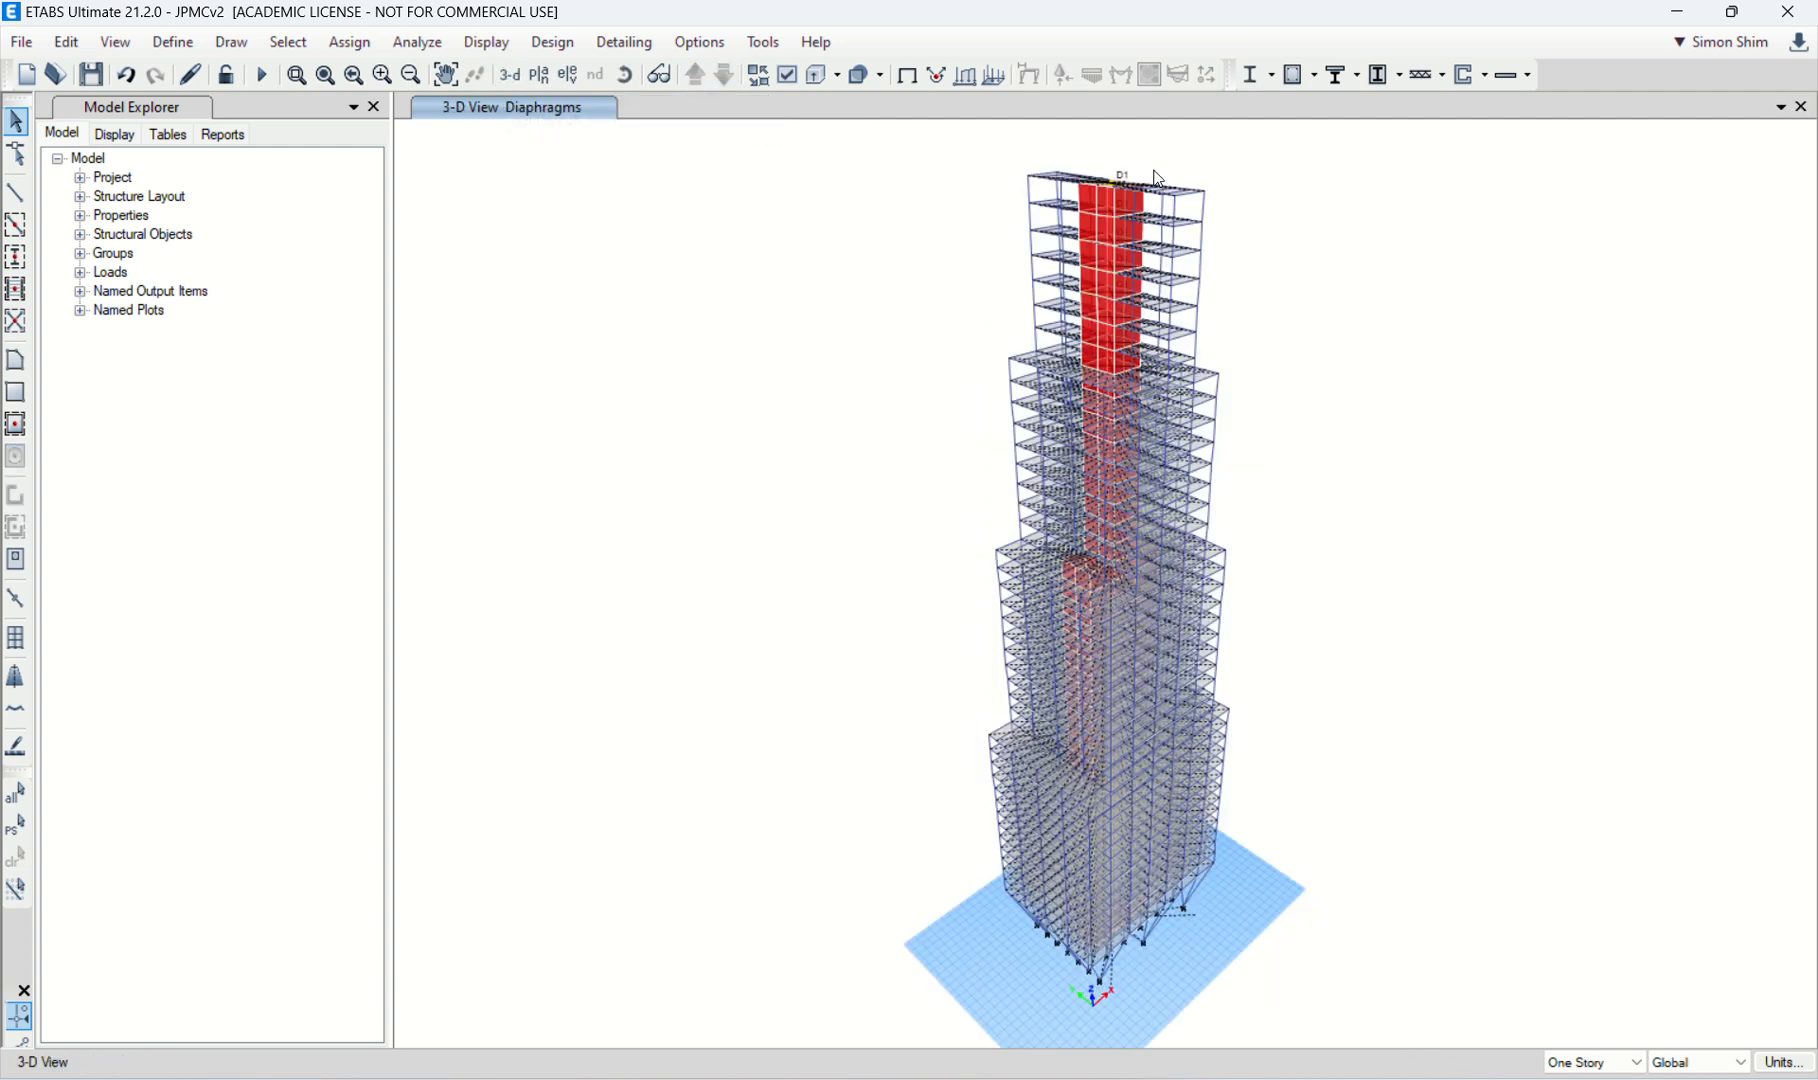
{"action": "left_click", "coordinate": [116, 42]}
{"action": "left_click", "coordinate": [186, 72]}
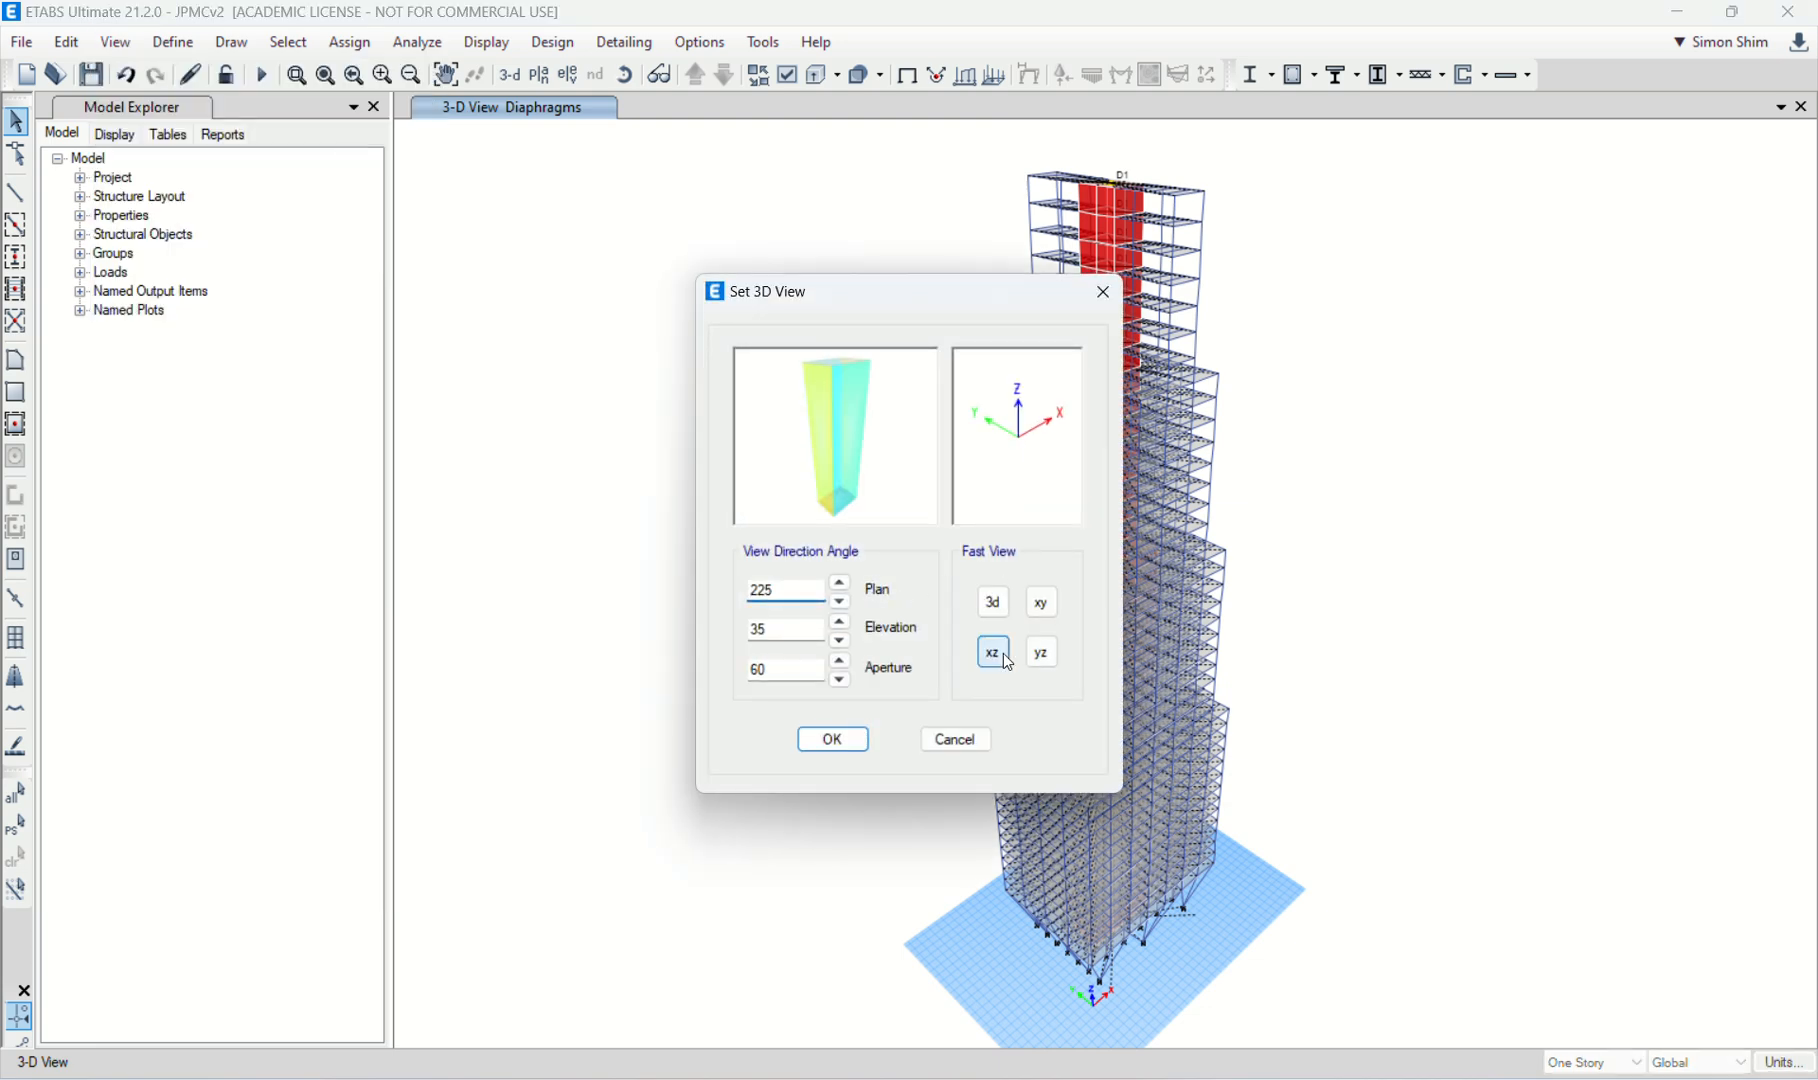
{"action": "left_click", "coordinate": [993, 652]}
{"action": "left_click_drag", "start_coordinate": [791, 664], "coordinate": [679, 663]}
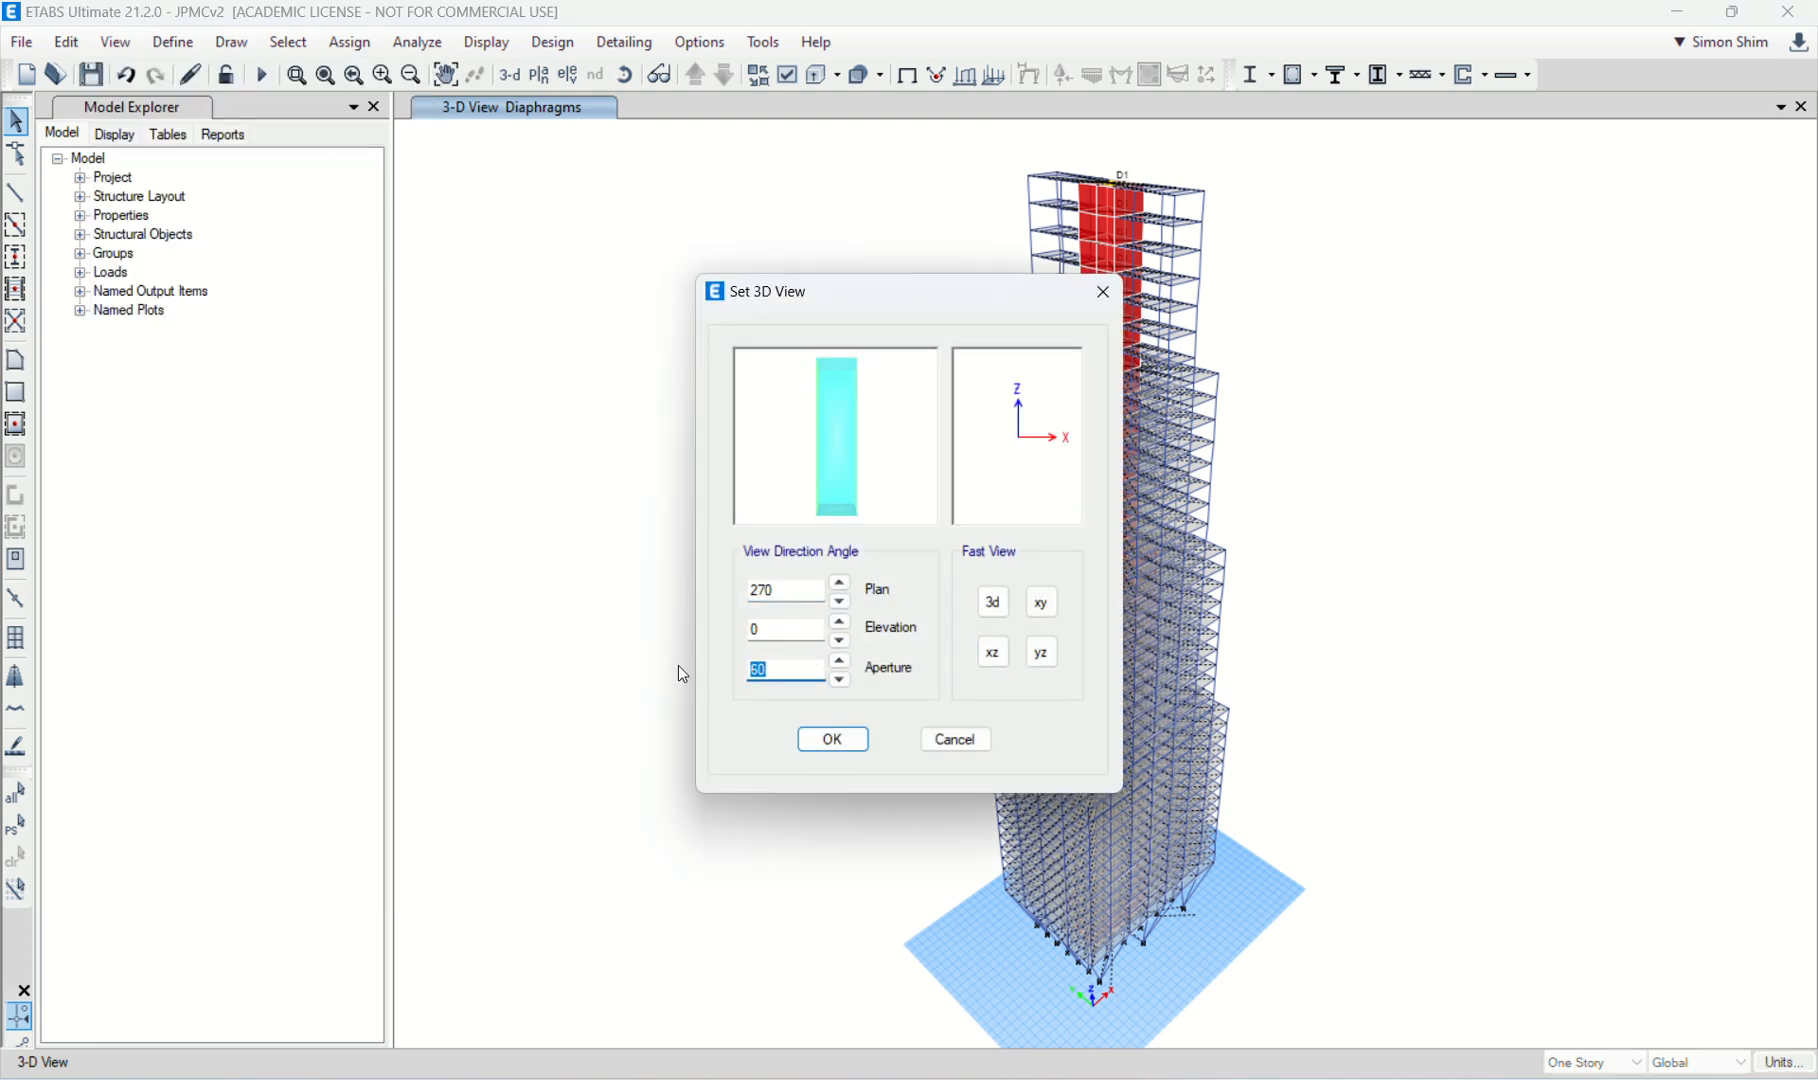
{"action": "type", "text": "0"}
{"action": "key", "text": "Return"}
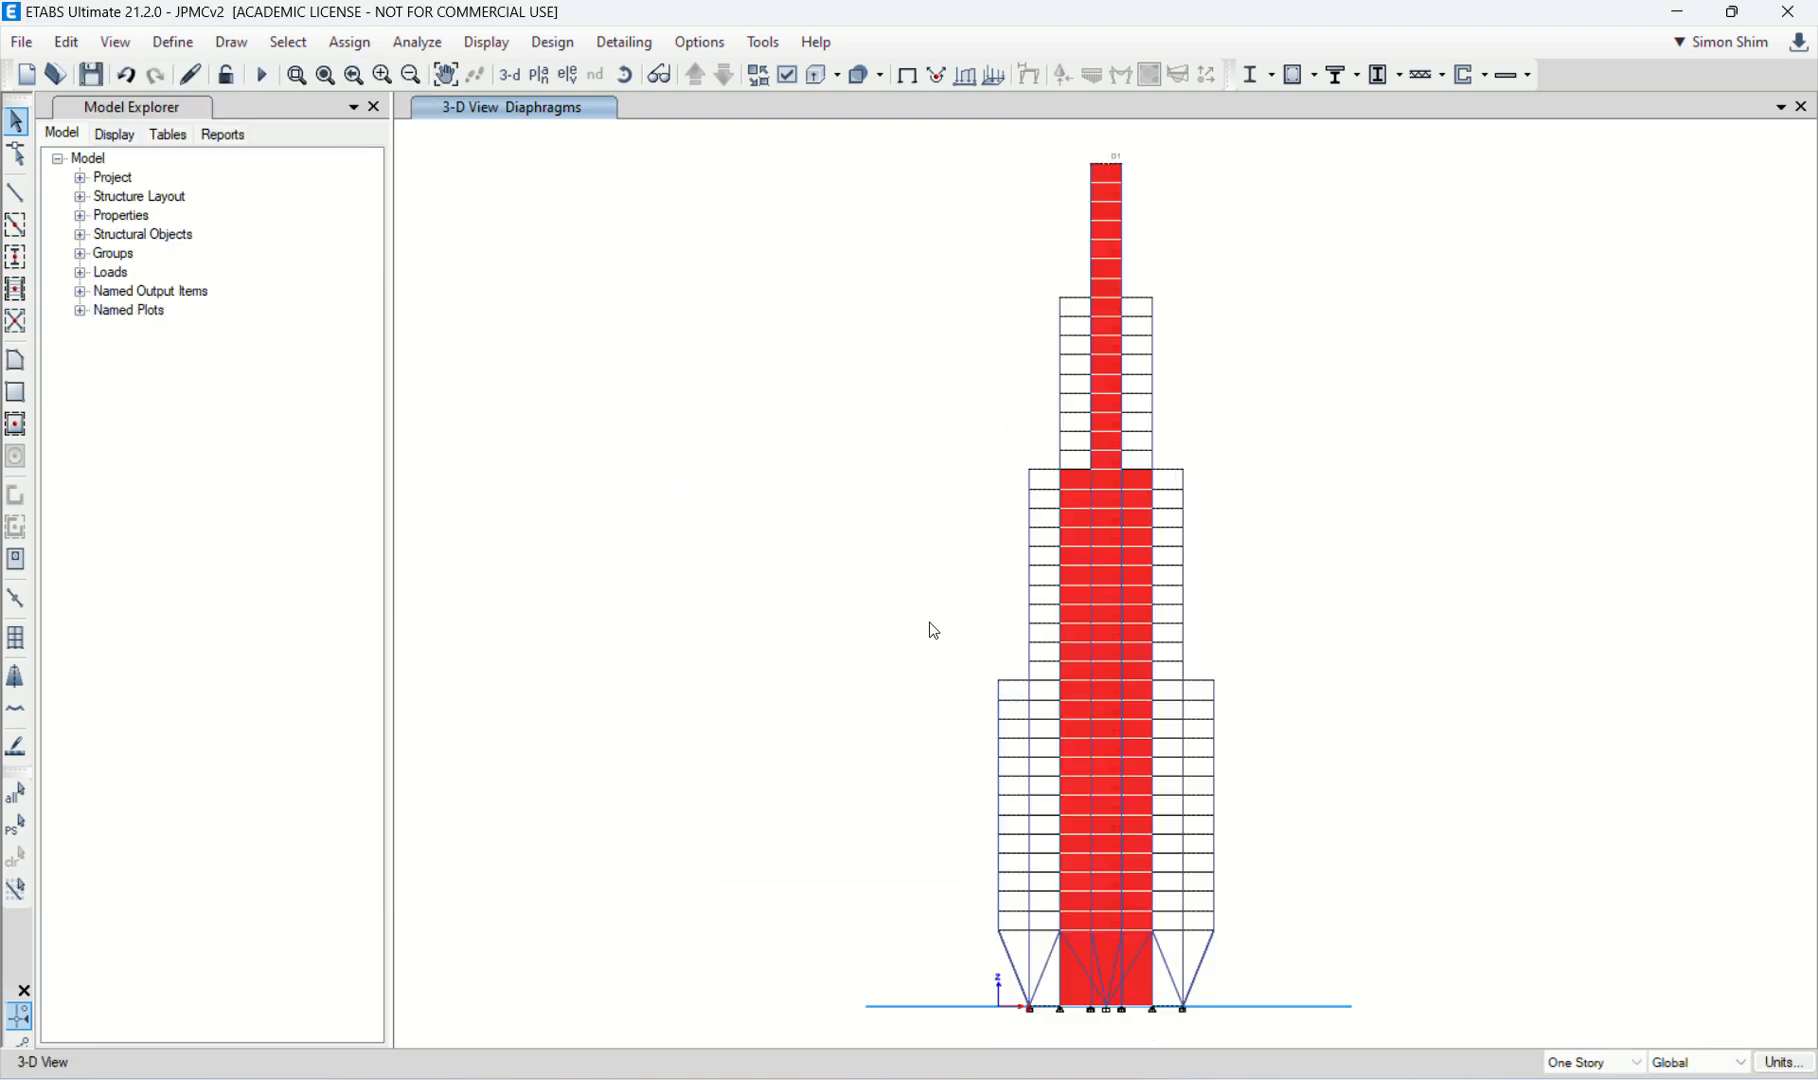
Step: Examine the supports and diaphragm links at the tower base in XZ elevation and in the default 3D view
{"action": "left_click", "coordinate": [296, 74]}
{"action": "left_click_drag", "start_coordinate": [902, 833], "coordinate": [1314, 1008]}
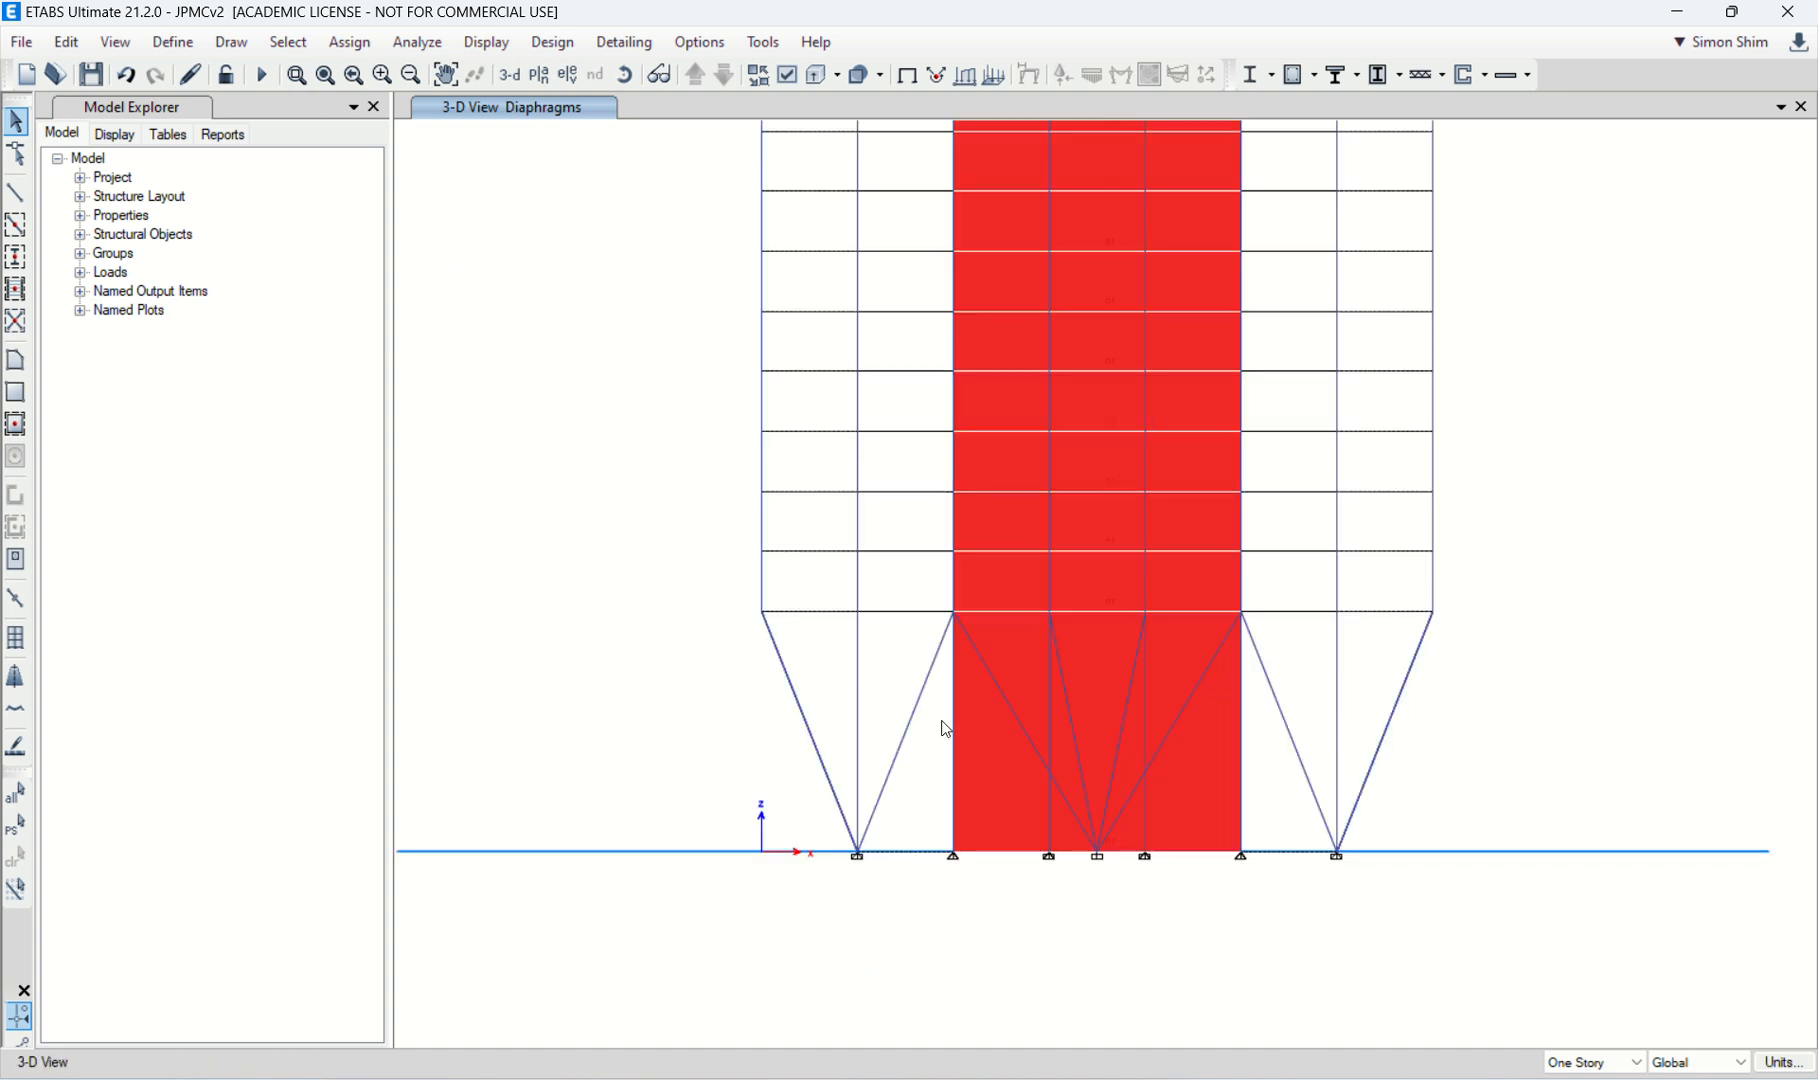
{"action": "left_click", "coordinate": [509, 80]}
{"action": "scroll", "coordinate": [1173, 975], "scroll_direction": "up", "scroll_amount": 5}
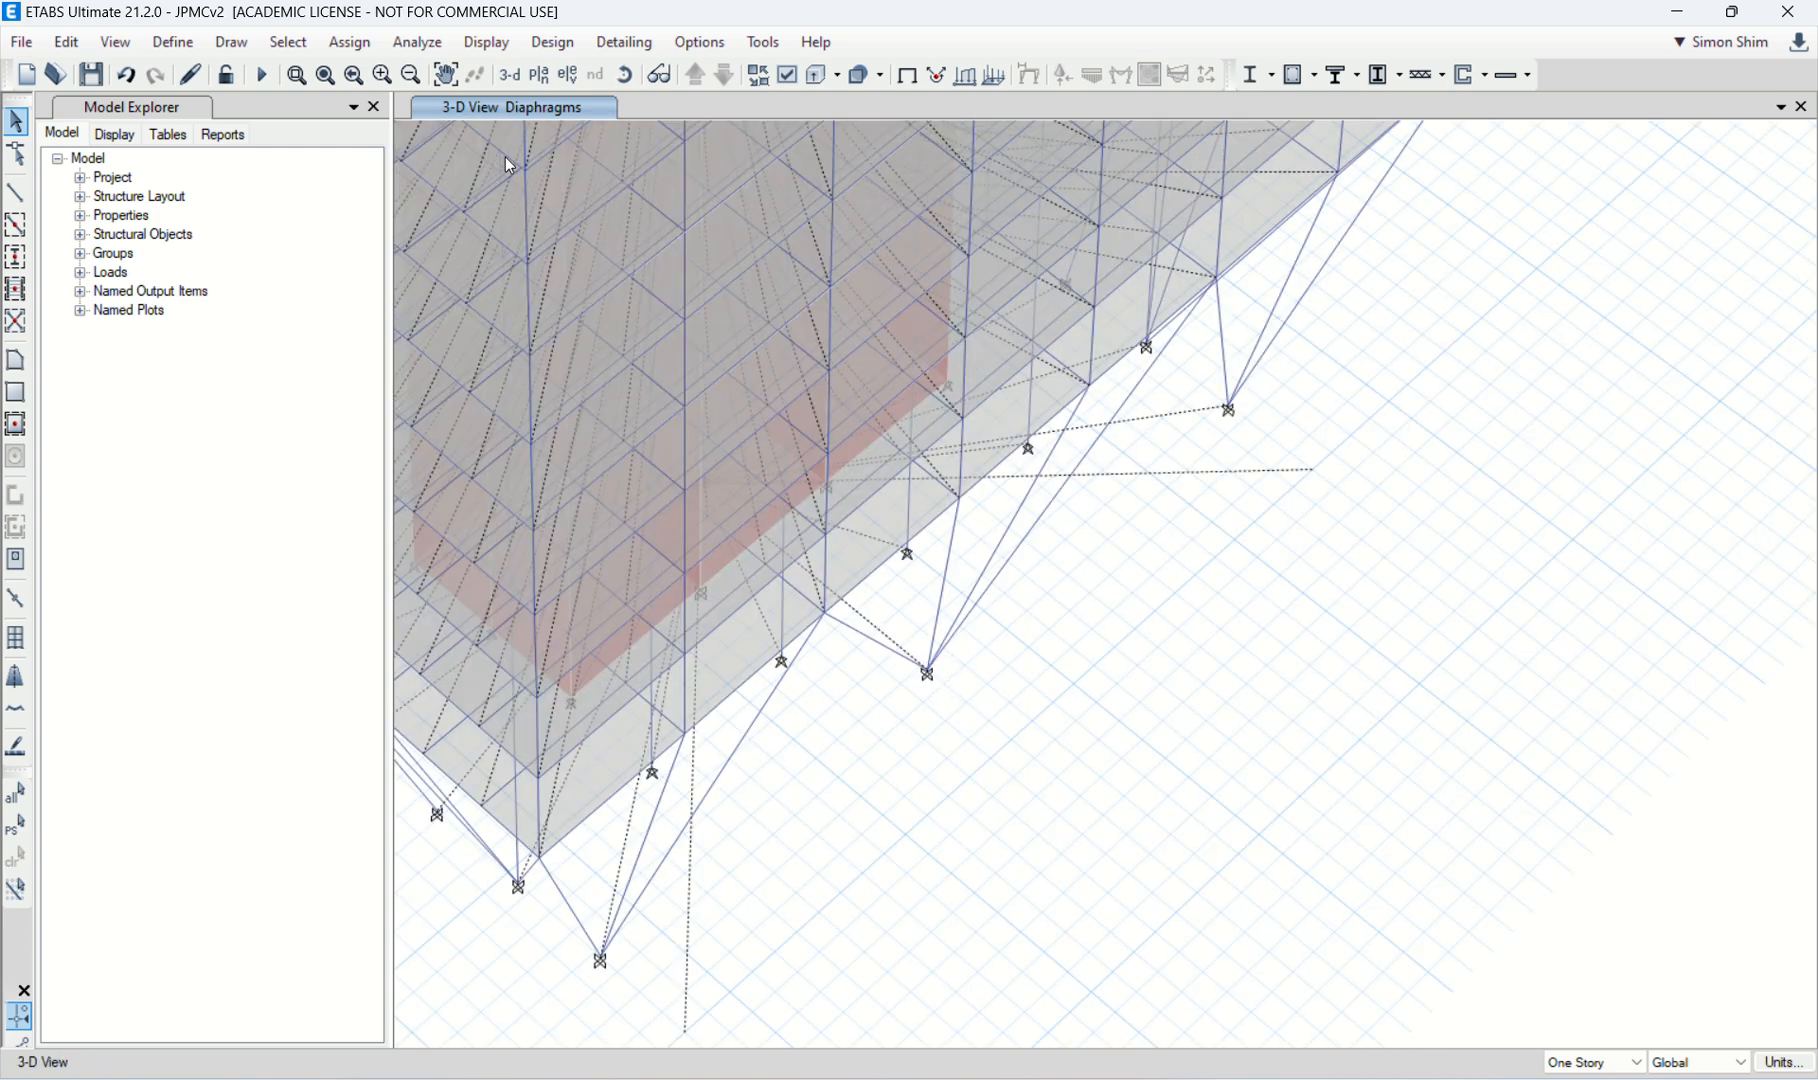
Step: Disconnect all joints on the Base level plan from the diaphragm
{"action": "left_click", "coordinate": [539, 75]}
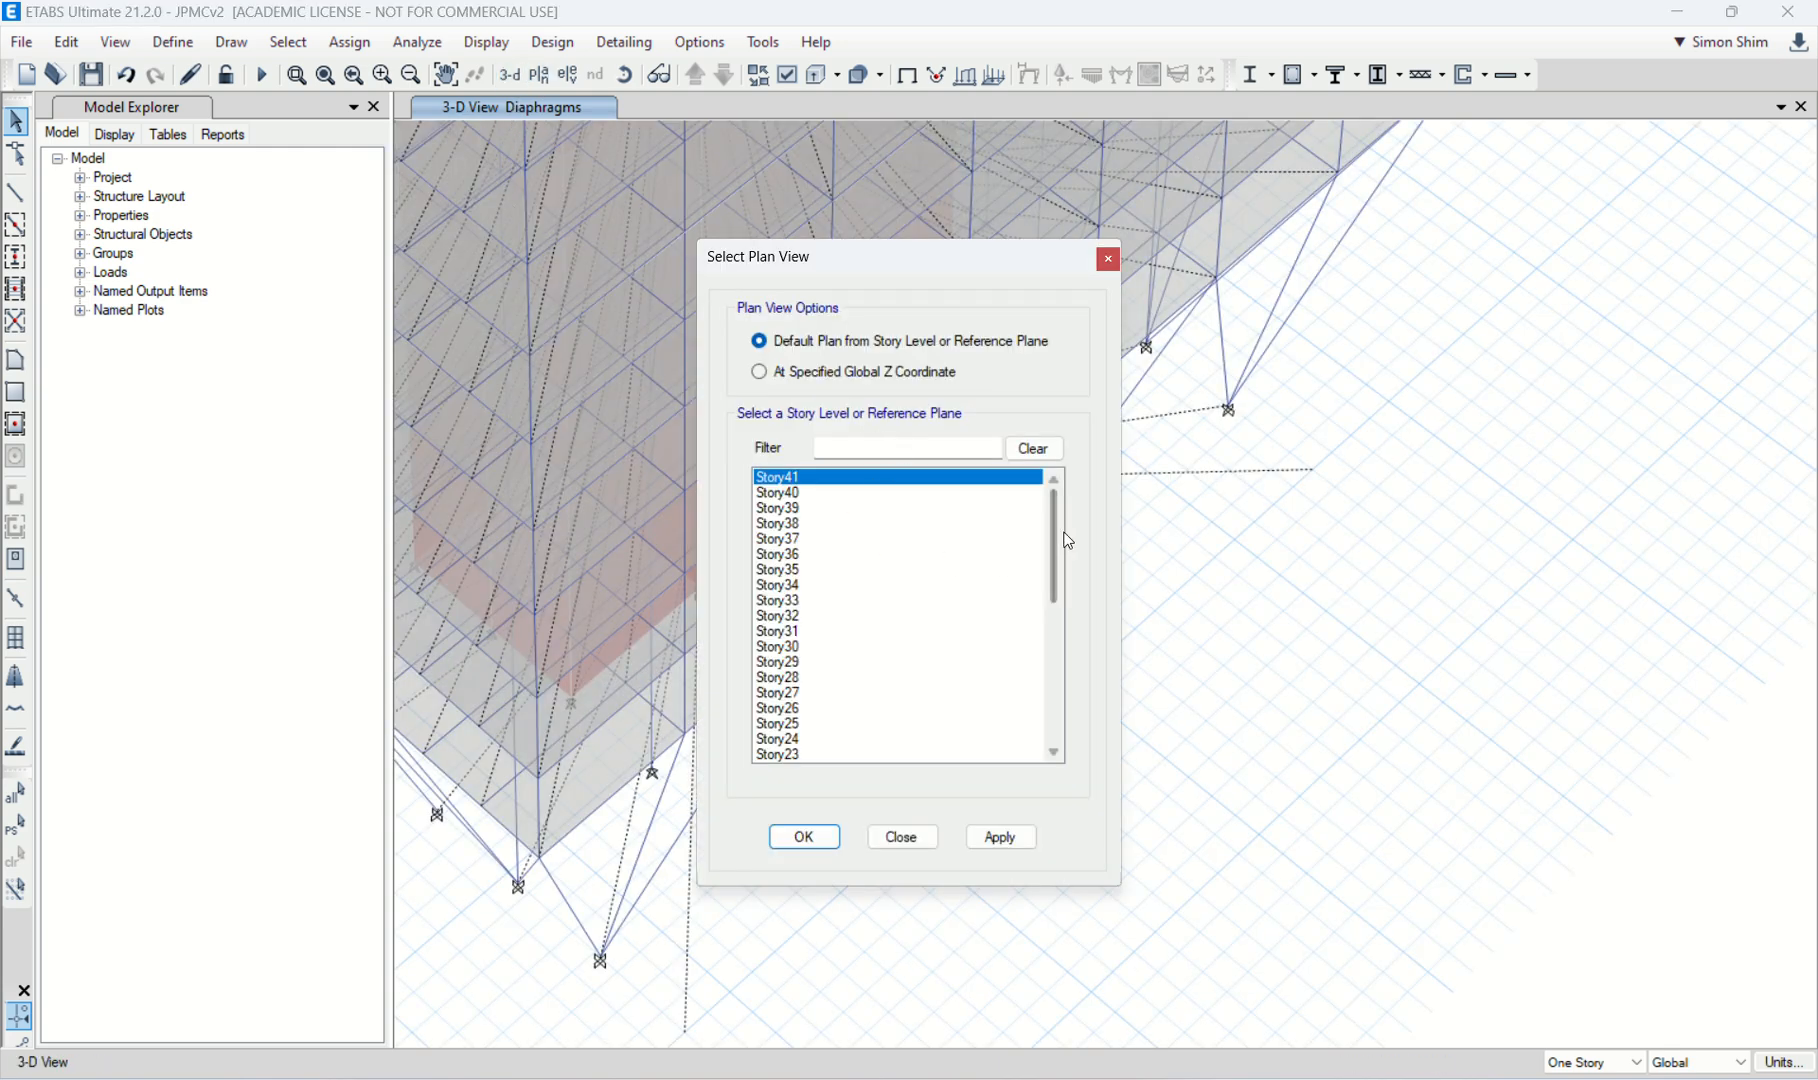
{"action": "left_click_drag", "start_coordinate": [1058, 538], "coordinate": [1043, 706]}
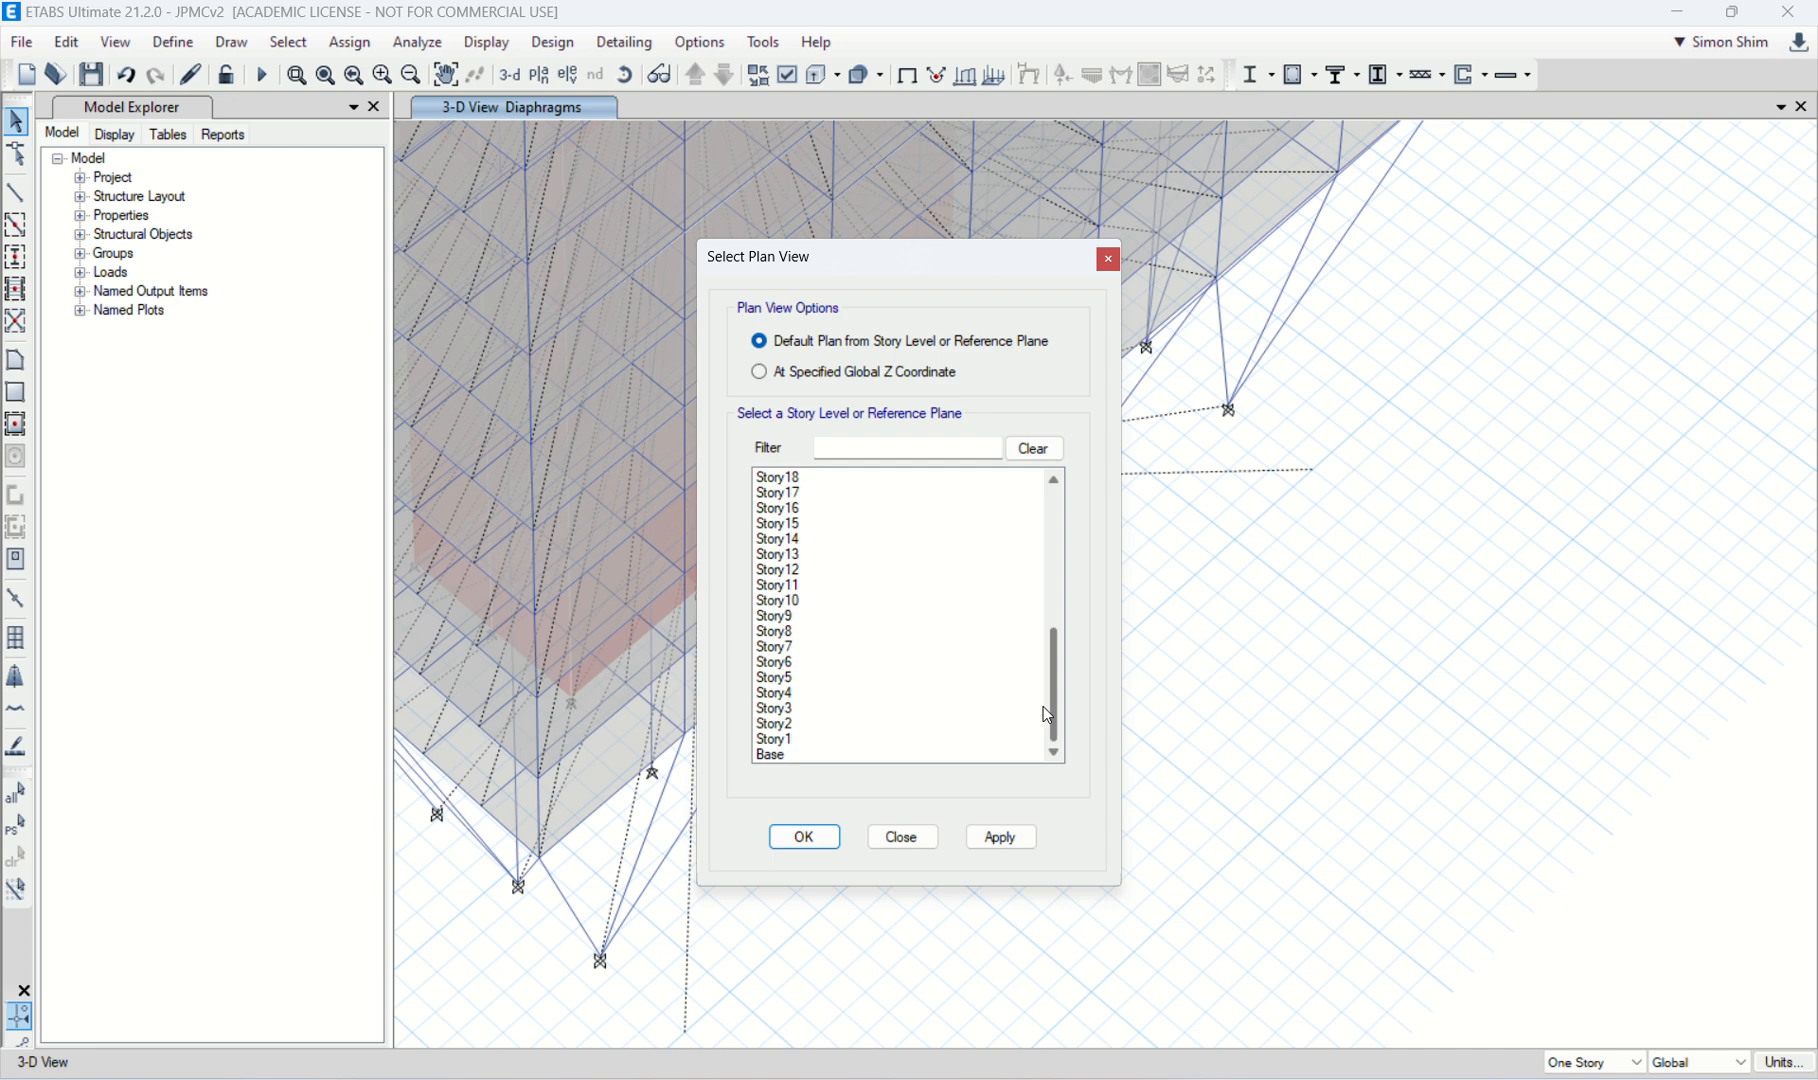
{"action": "left_click", "coordinate": [801, 757]}
{"action": "left_click", "coordinate": [802, 836]}
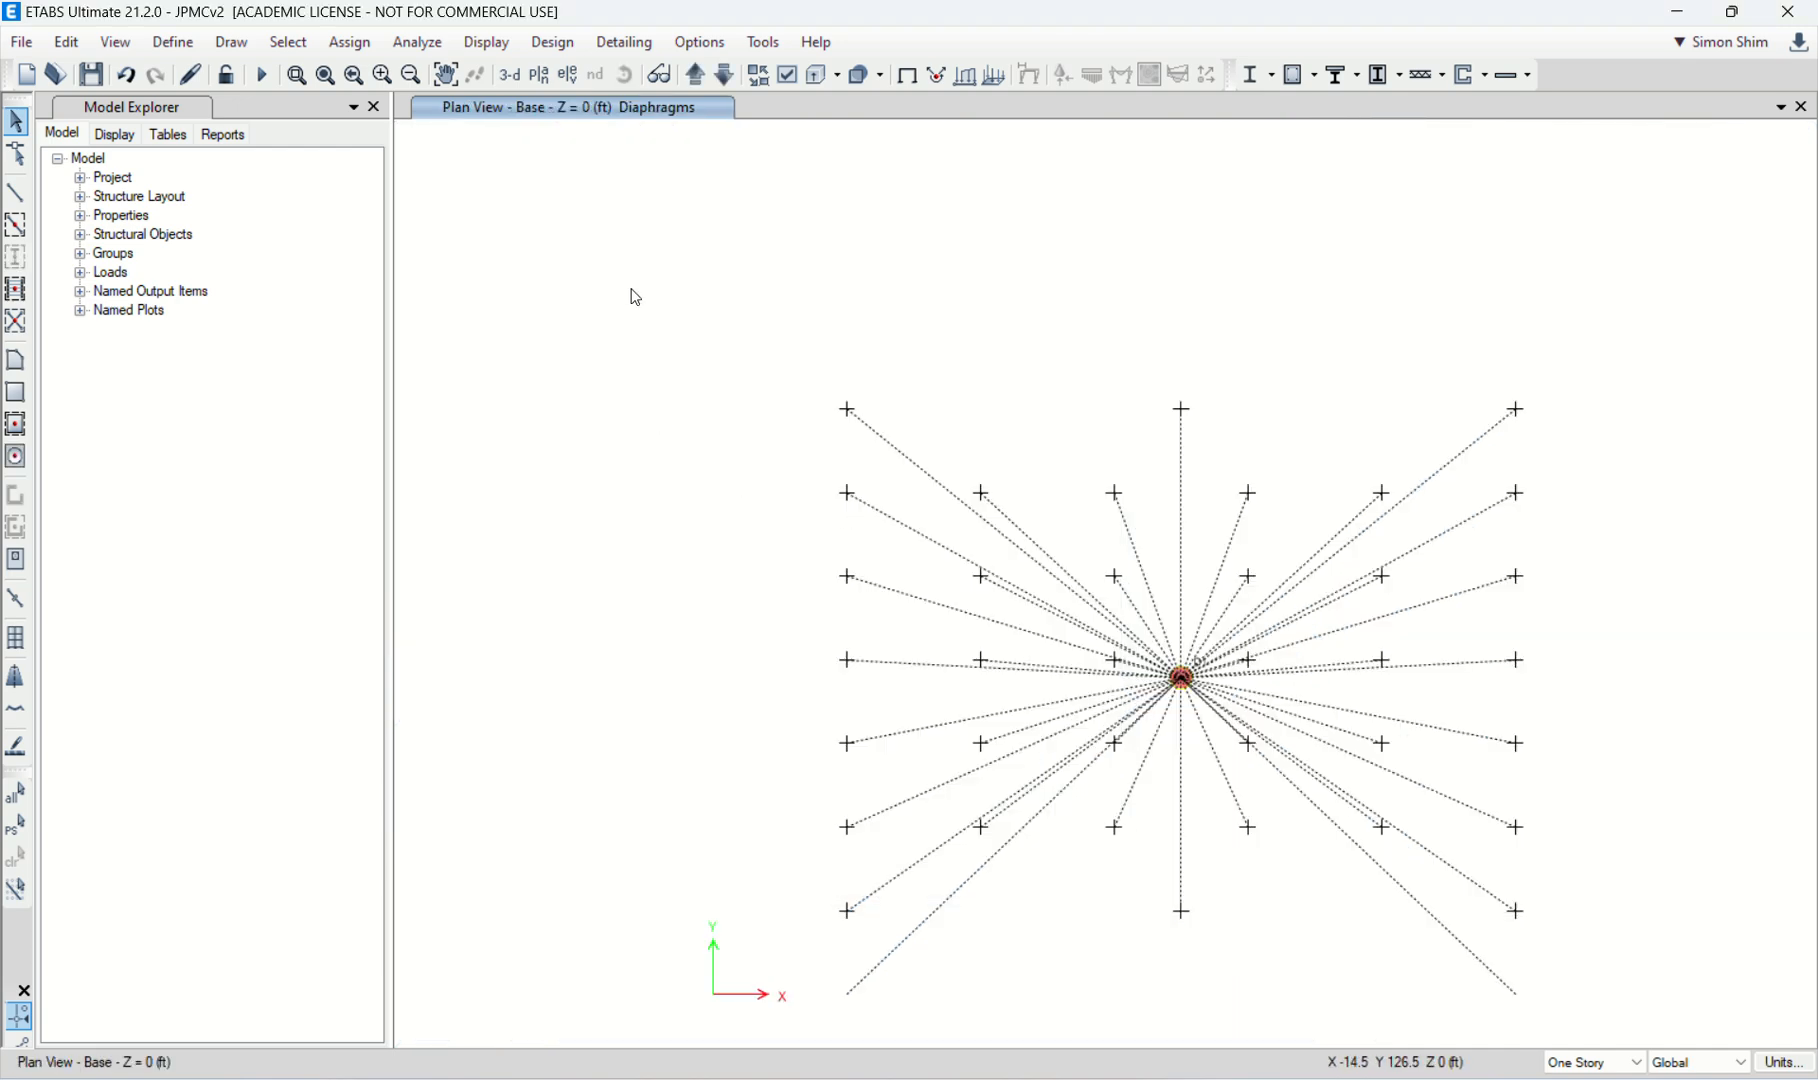
{"action": "left_click_drag", "start_coordinate": [636, 297], "coordinate": [1668, 1024]}
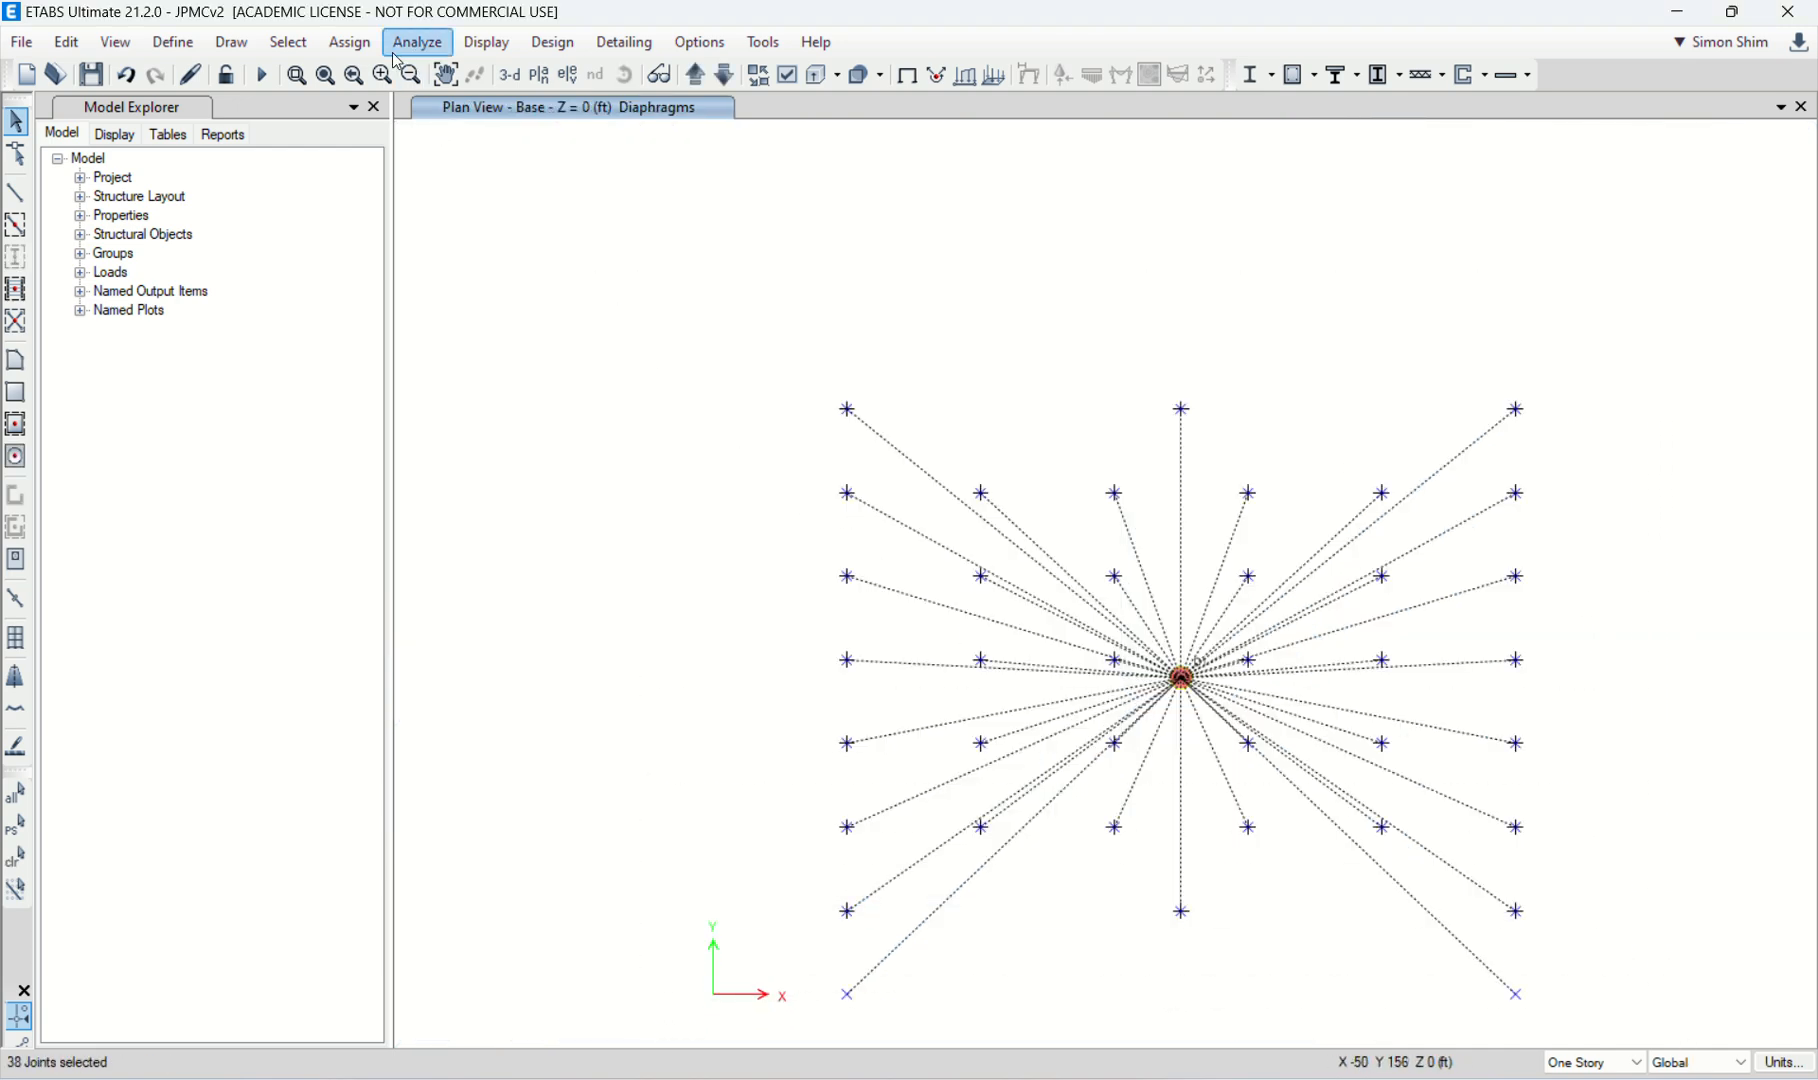
{"action": "left_click", "coordinate": [350, 42]}
{"action": "mouse_move", "coordinate": [380, 73]}
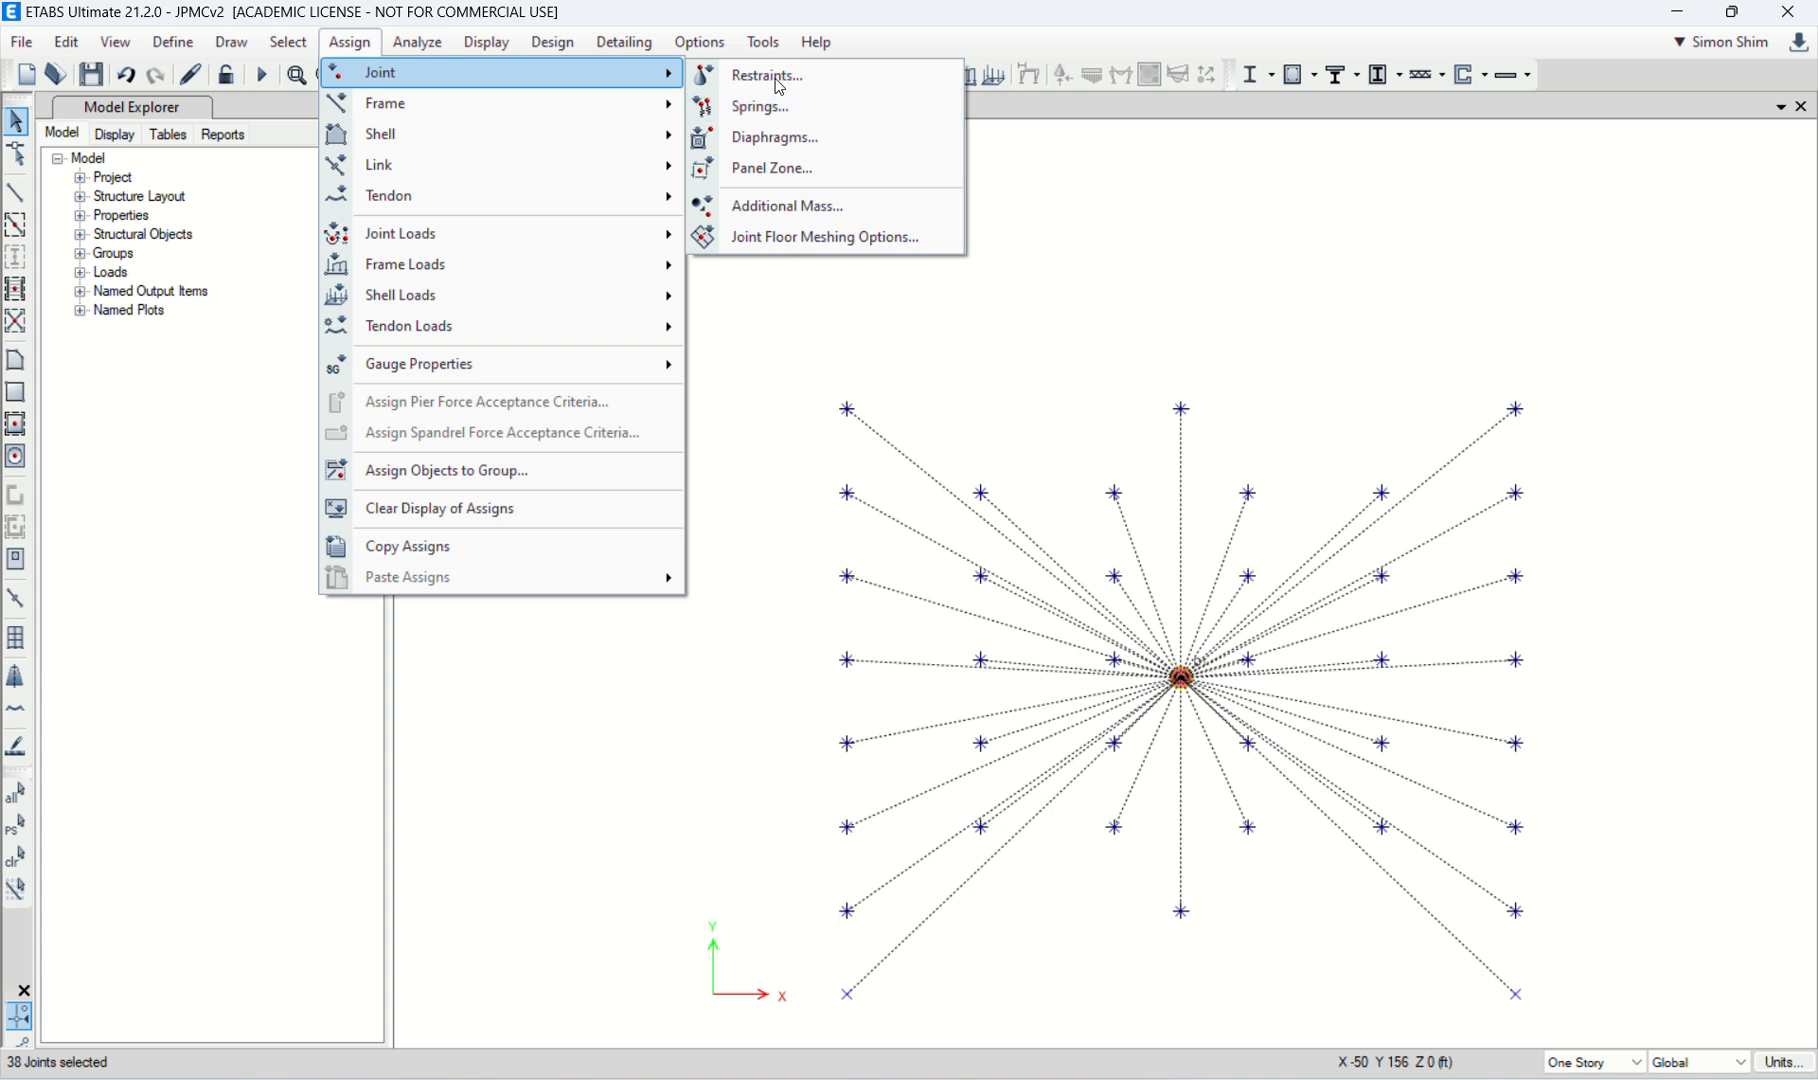
{"action": "left_click", "coordinate": [789, 145]}
{"action": "left_click", "coordinate": [810, 387]}
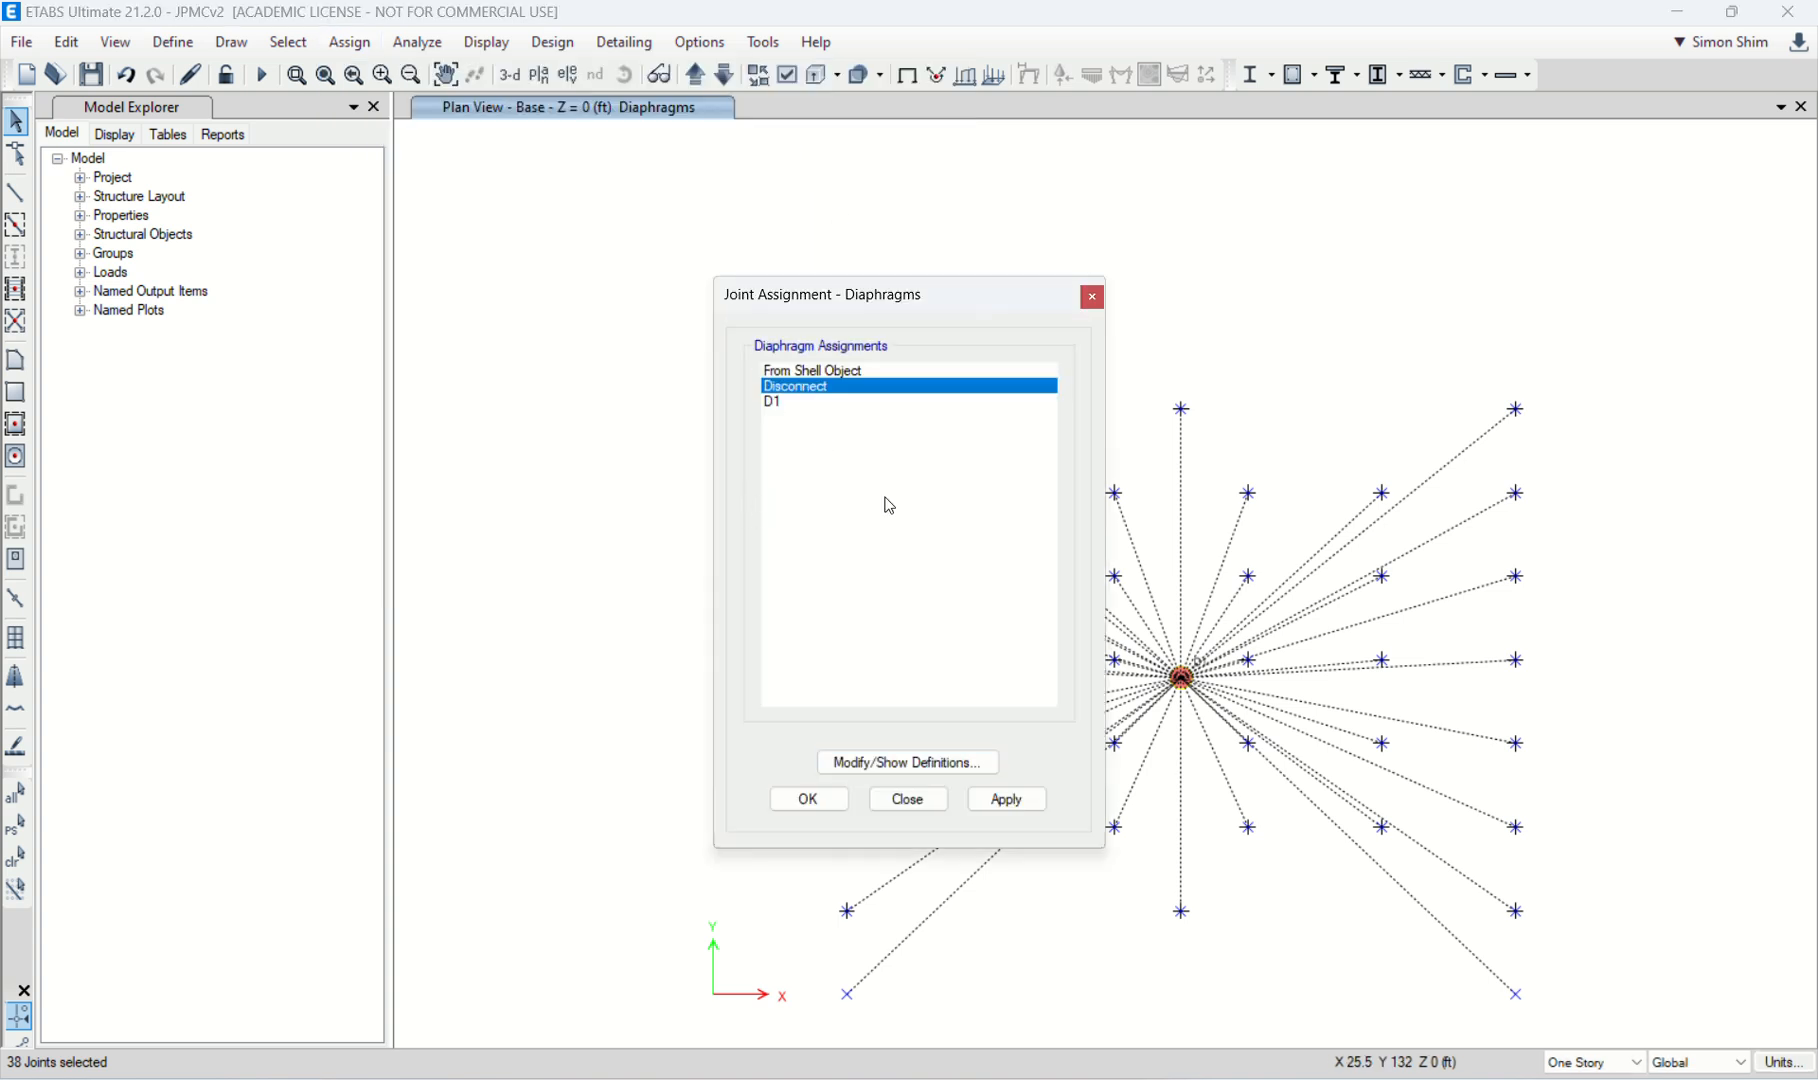
{"action": "left_click", "coordinate": [1003, 797]}
{"action": "left_click", "coordinate": [909, 800]}
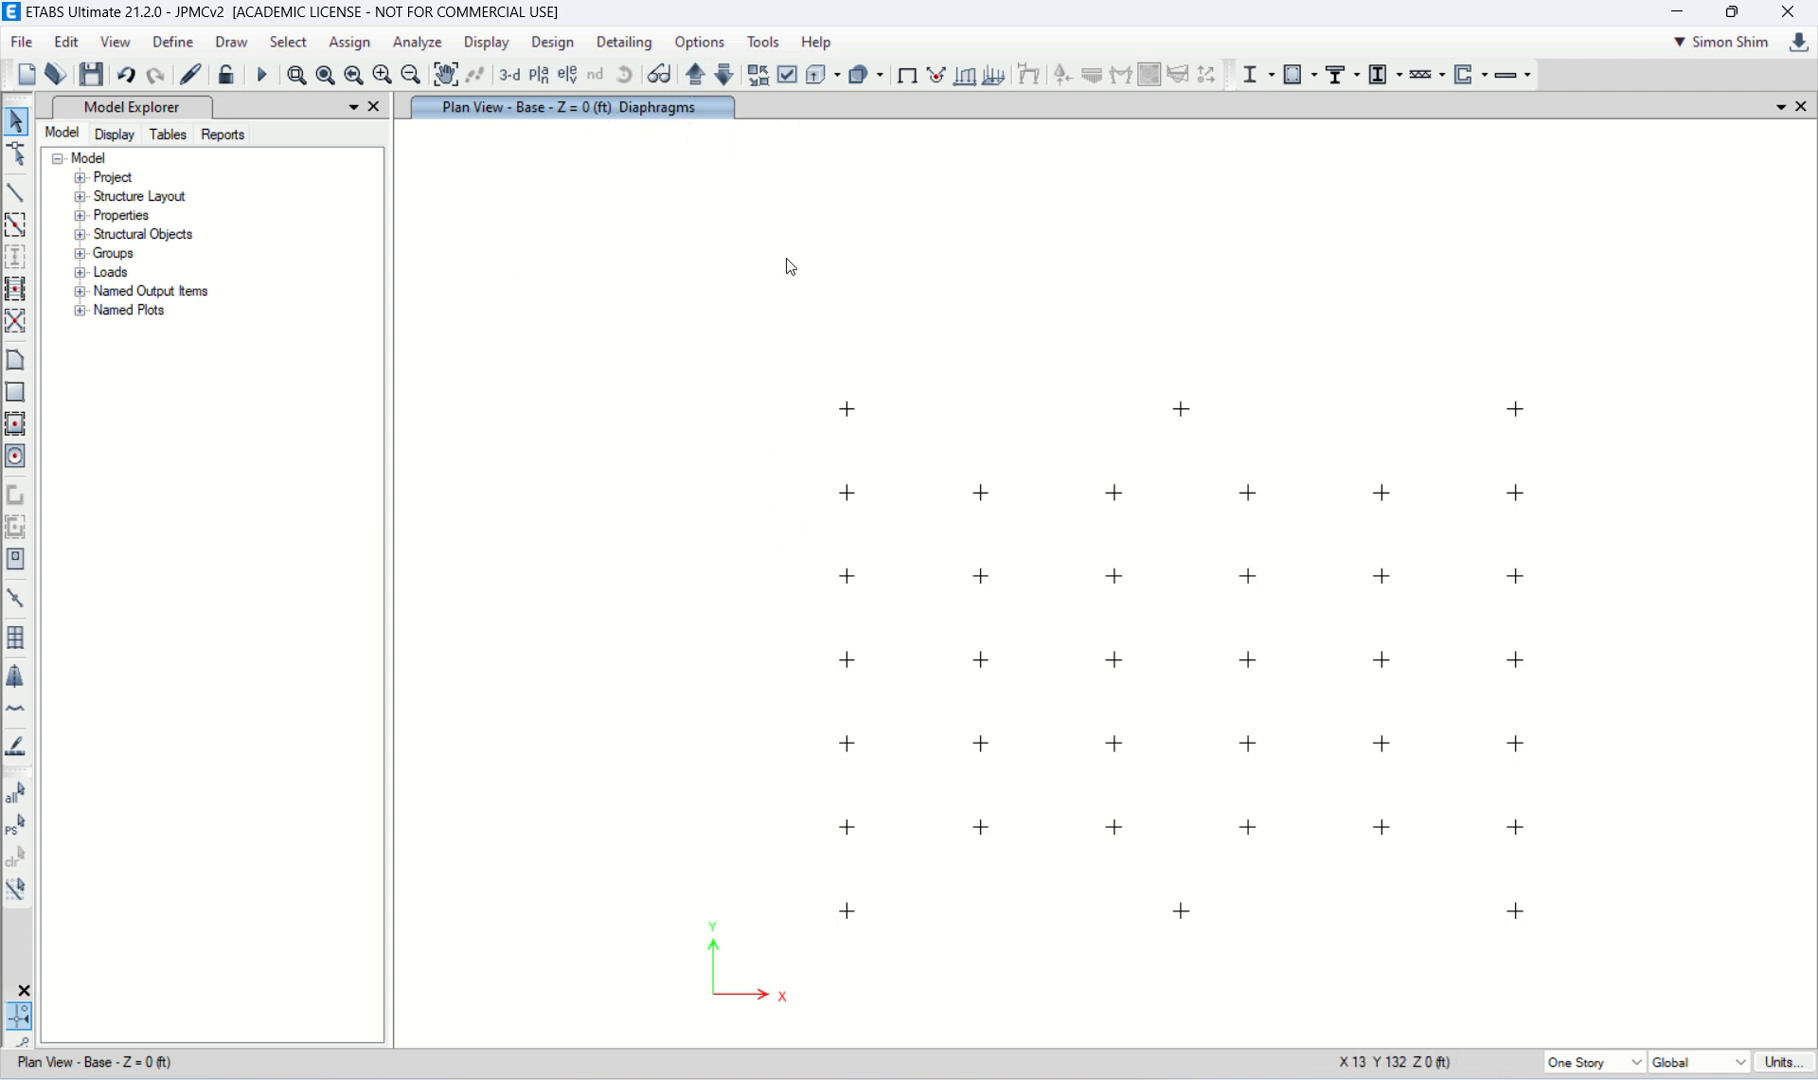
Step: Turn on Diaphragm Extent in the view options for the Story1 plan view
{"action": "left_click", "coordinate": [693, 76]}
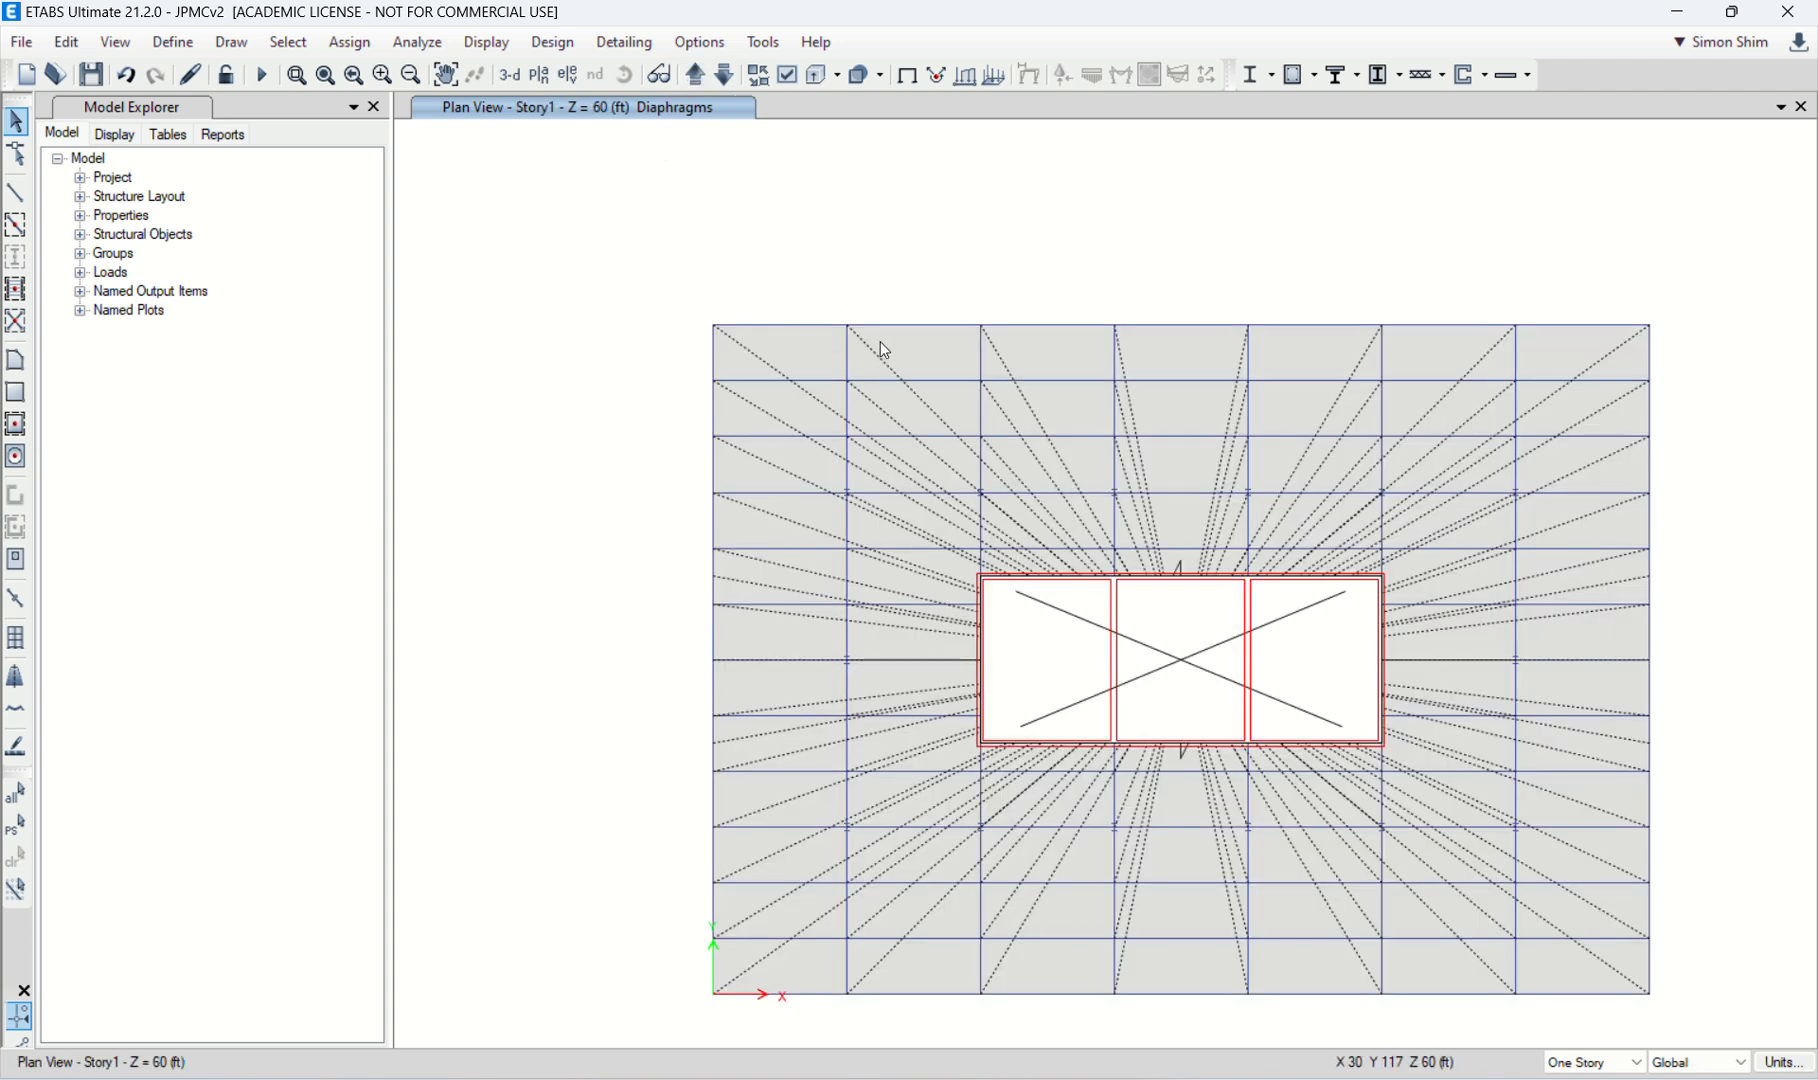
{"action": "left_click", "coordinate": [788, 84]}
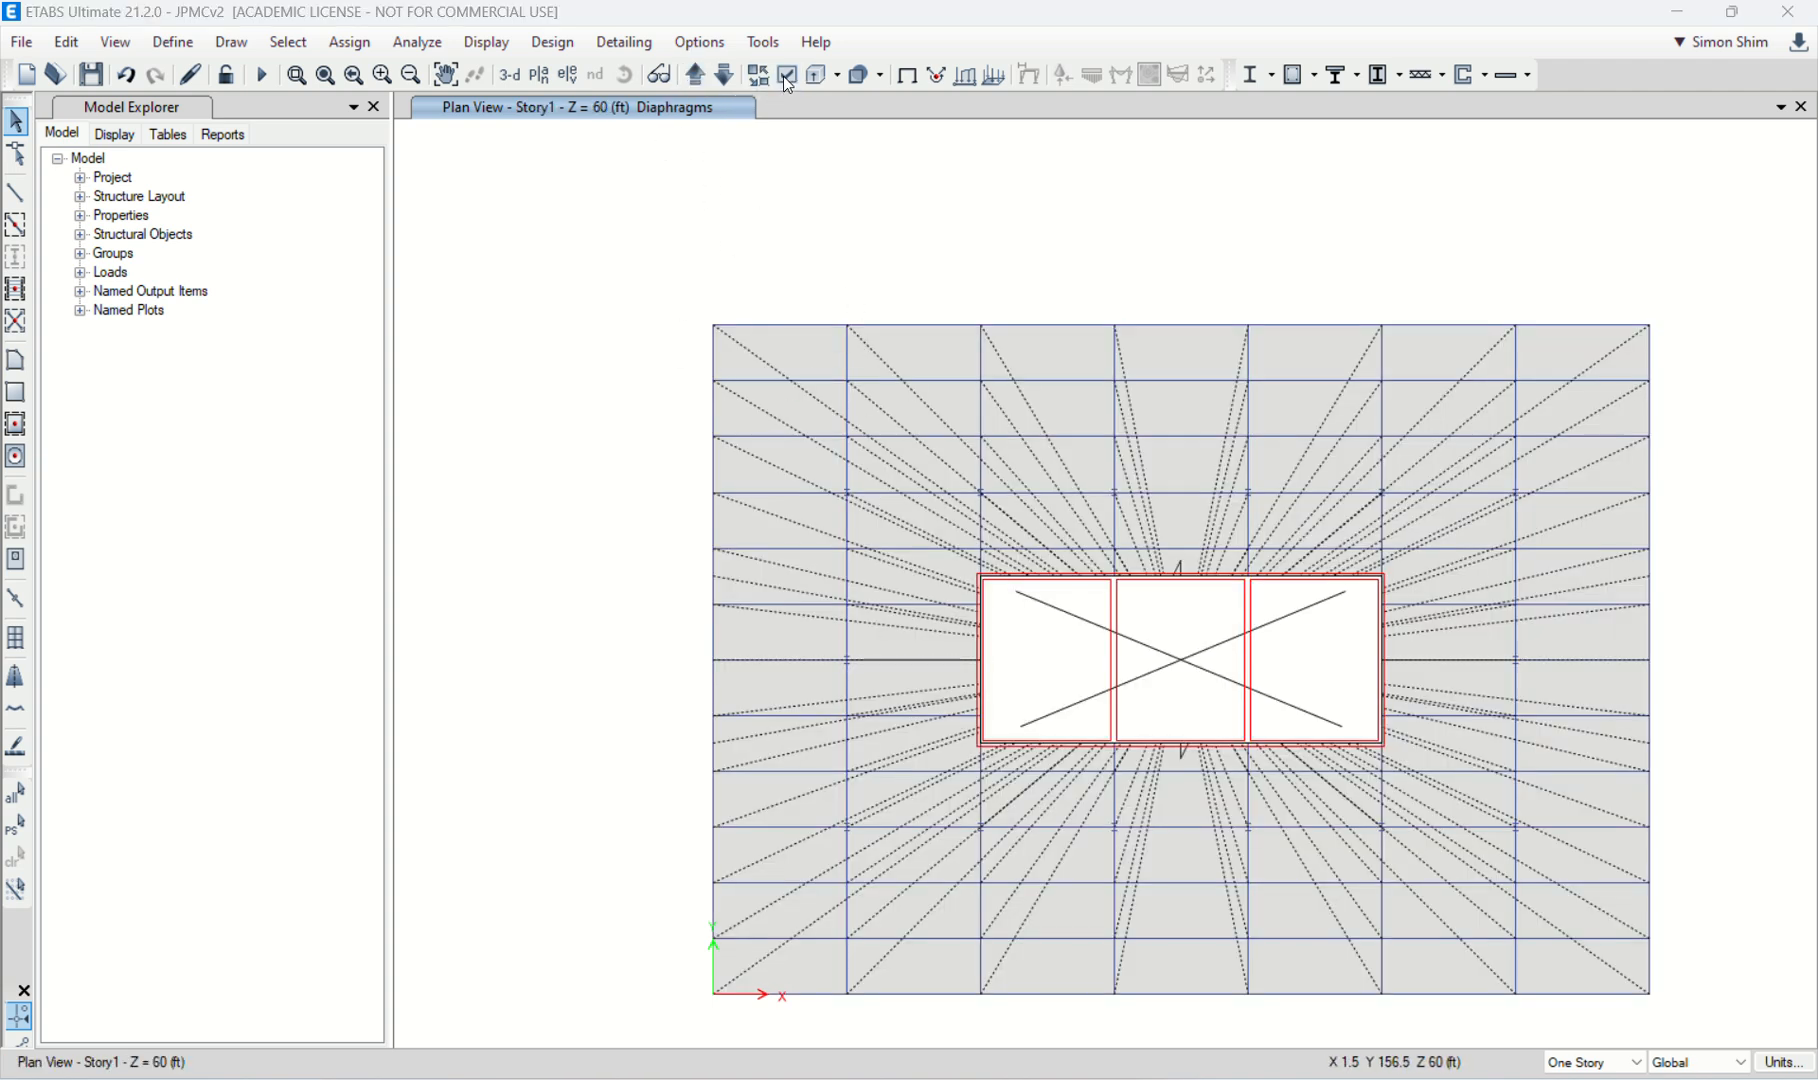
{"action": "double_click", "coordinate": [1569, 24]}
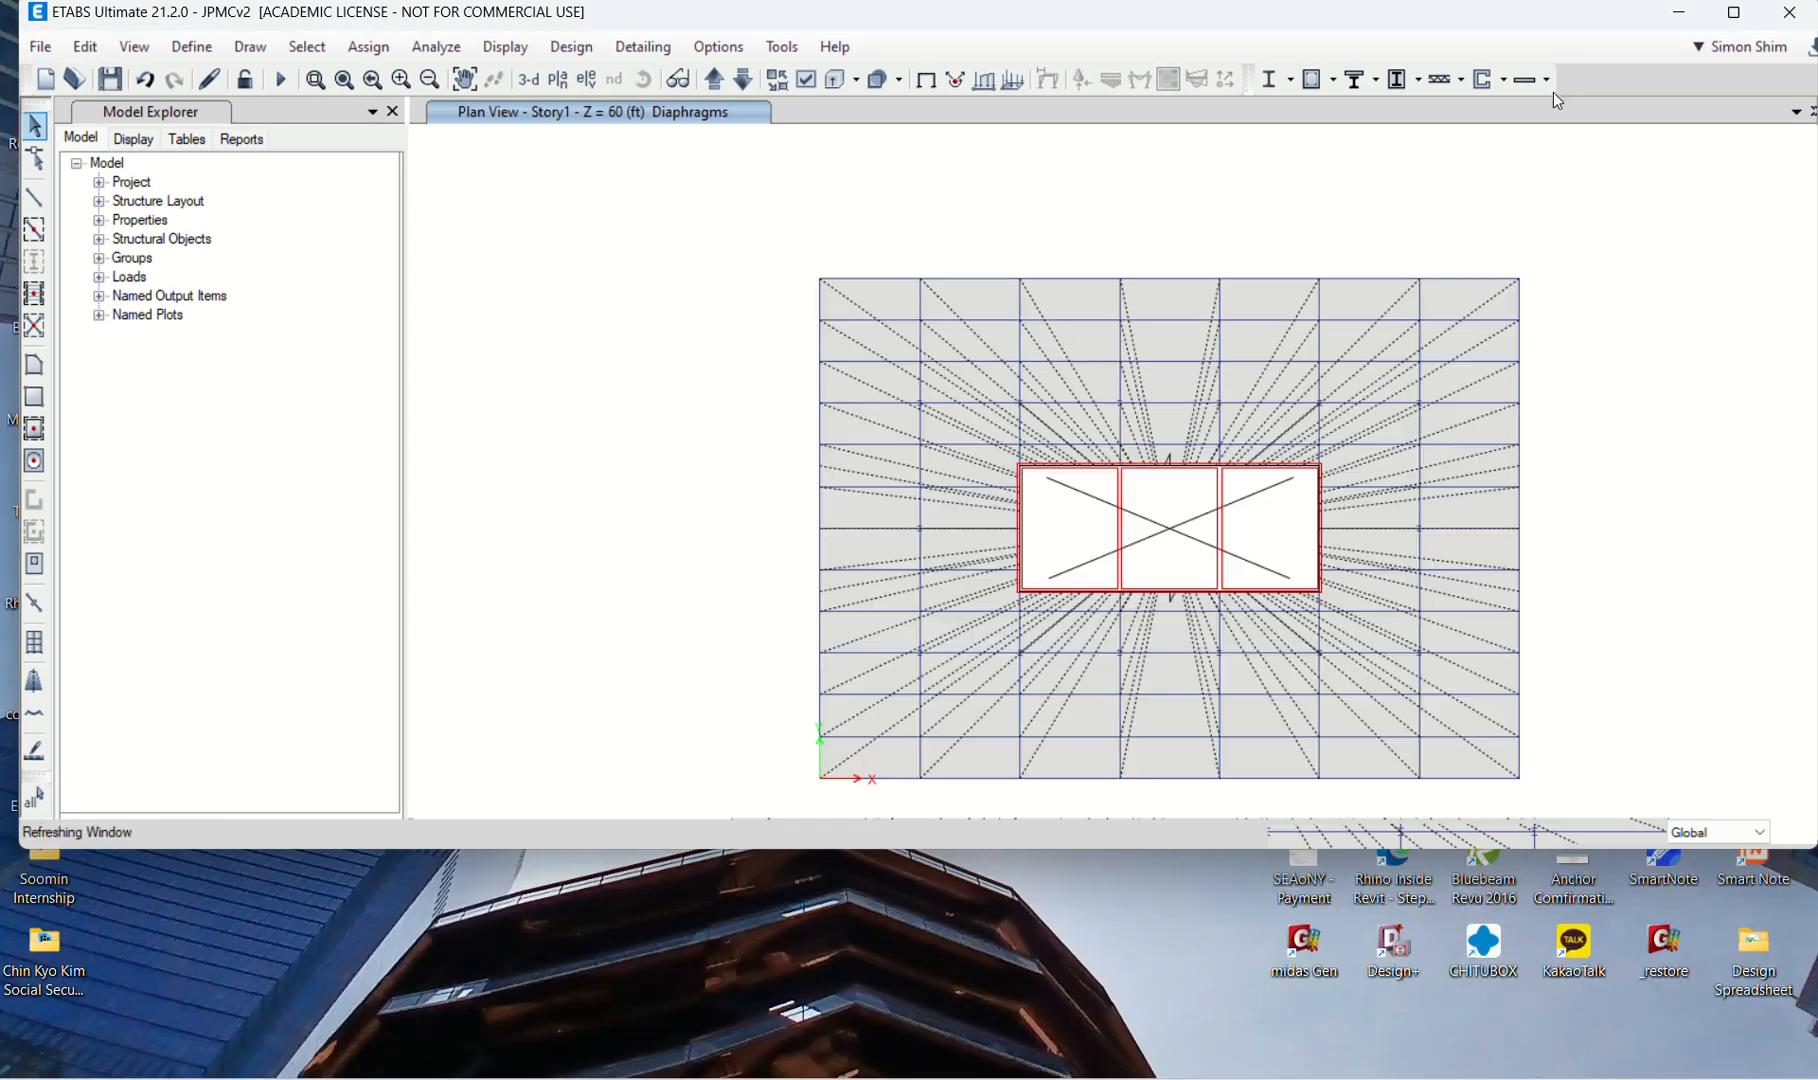
{"action": "left_click", "coordinate": [792, 150]}
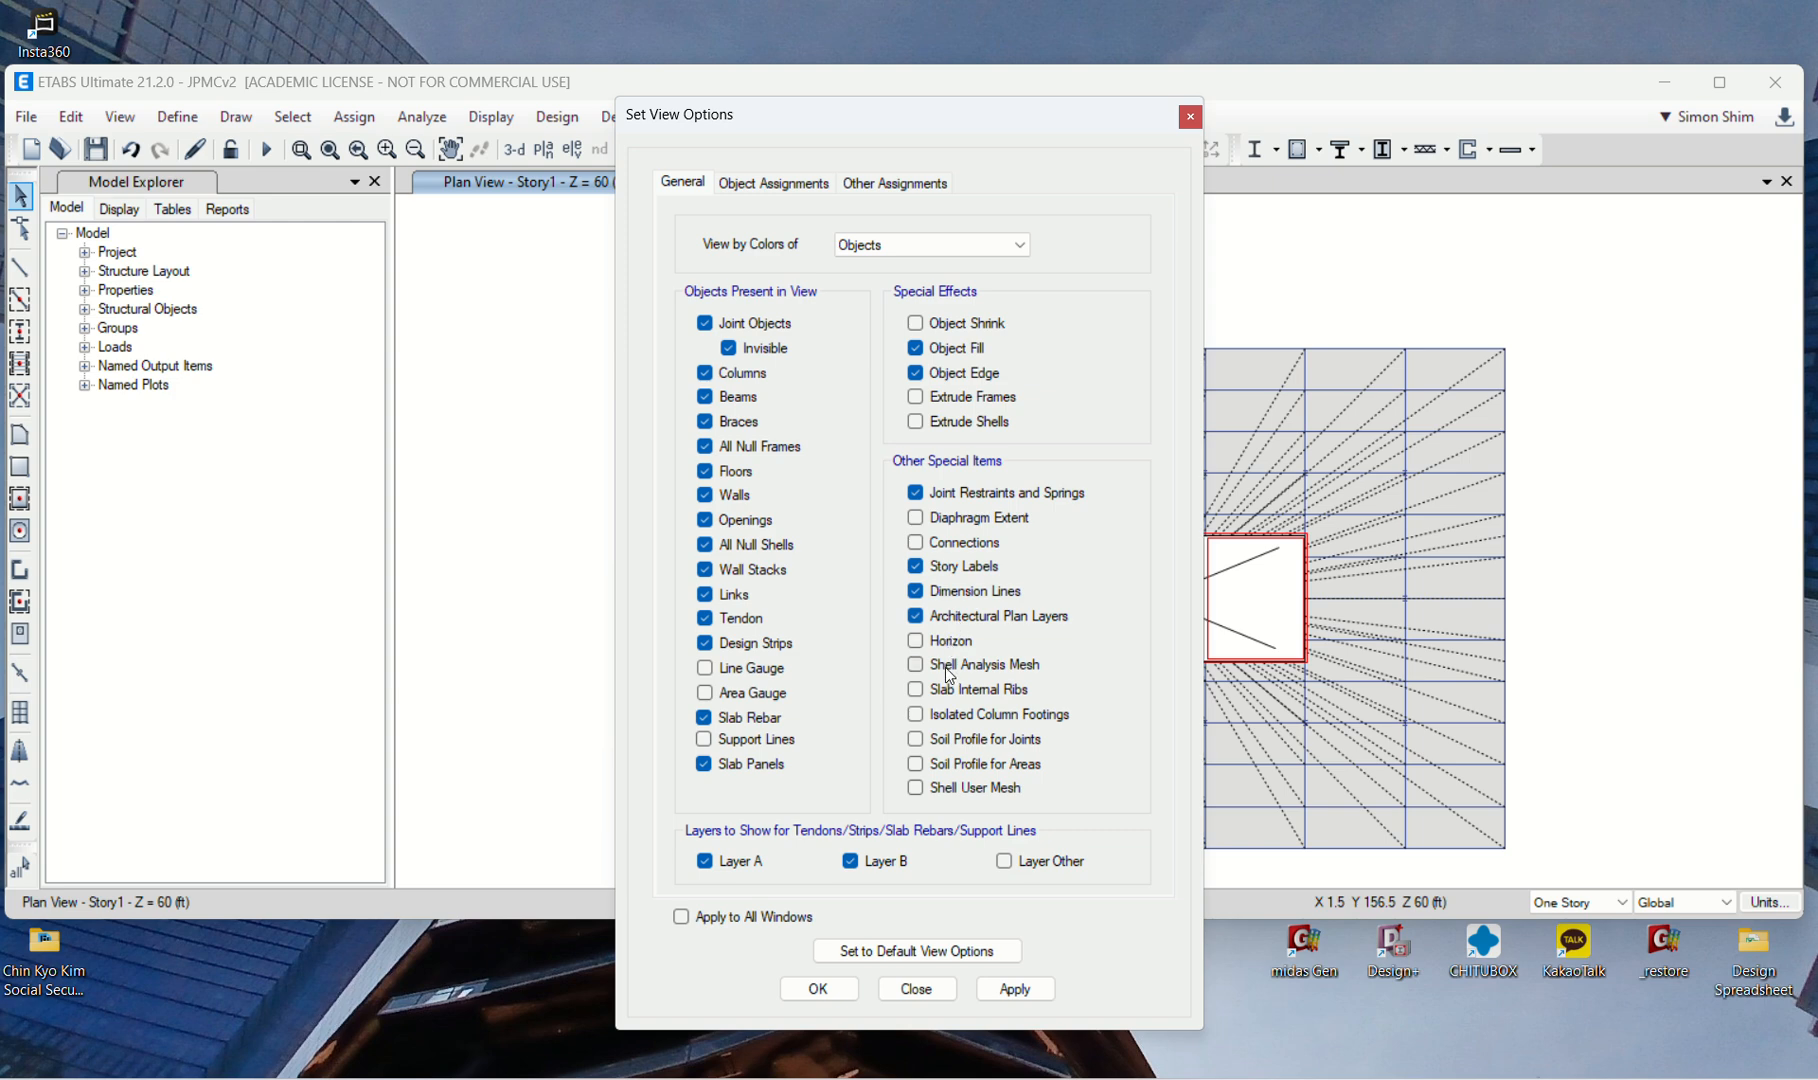
{"action": "left_click", "coordinate": [915, 517]}
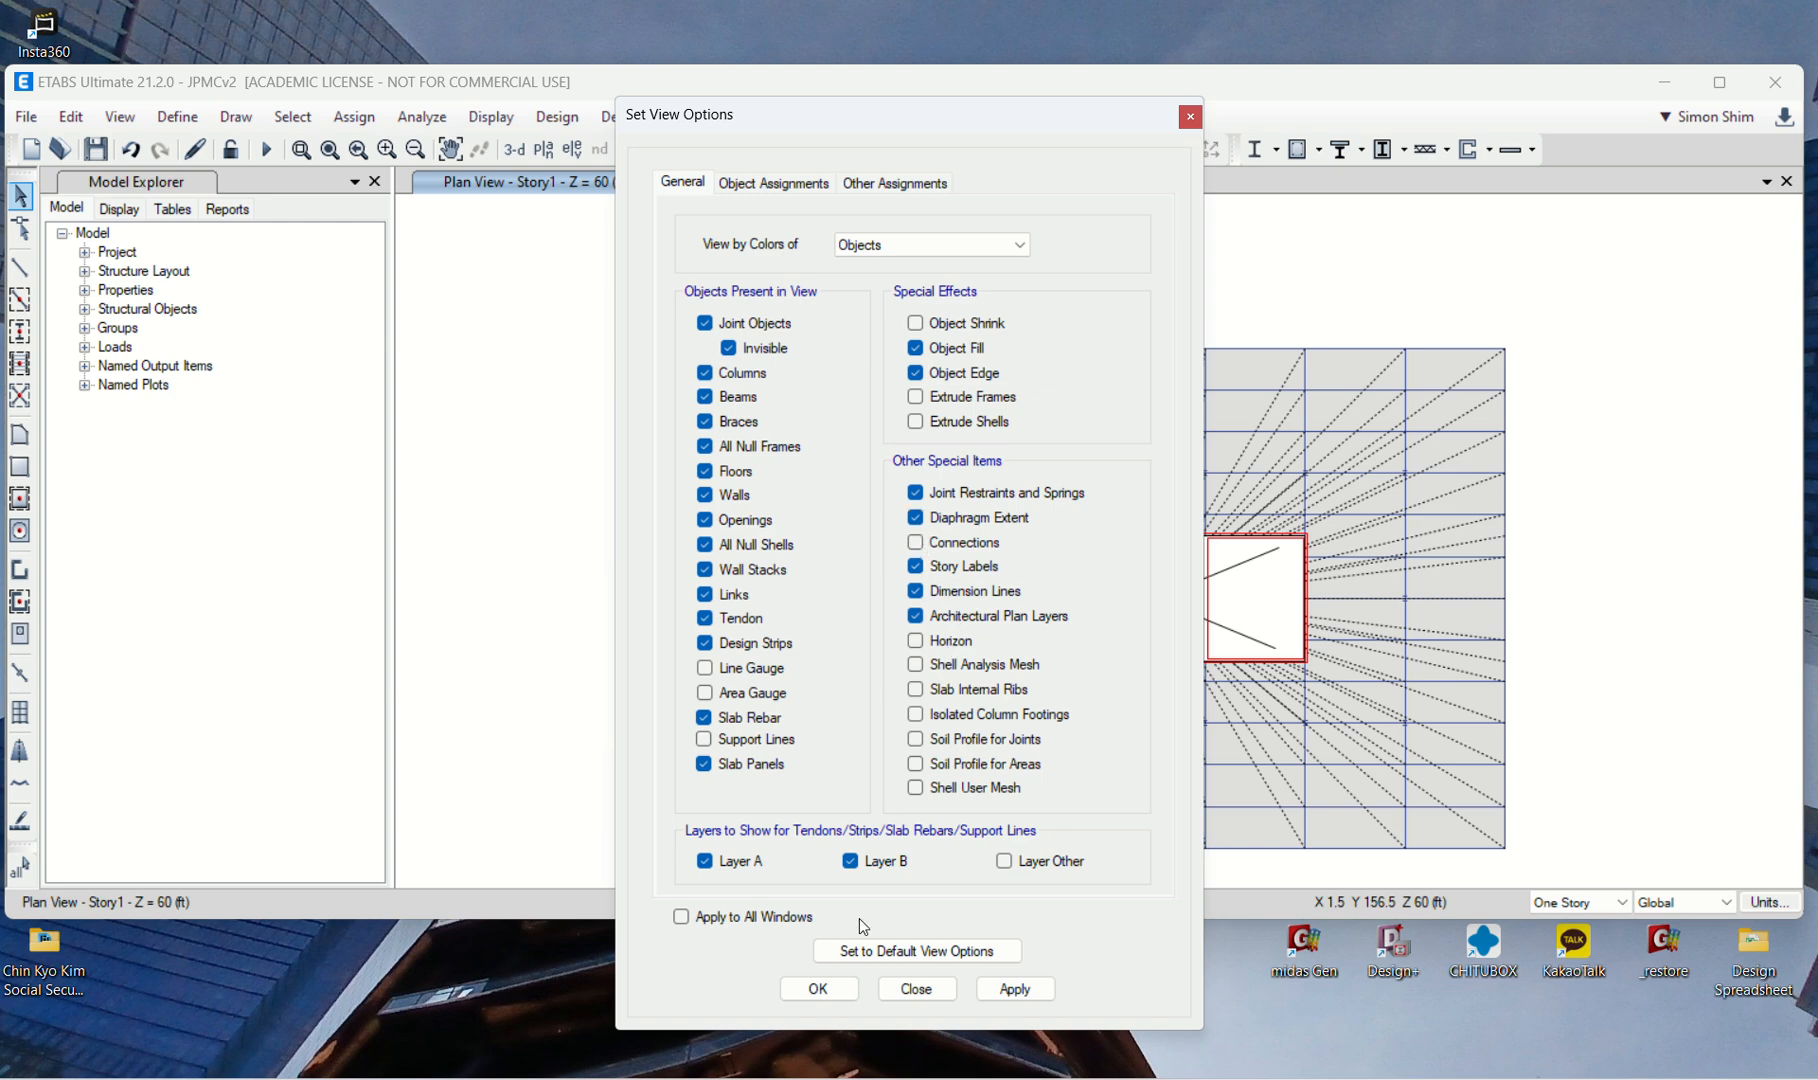
{"action": "left_click", "coordinate": [818, 988]}
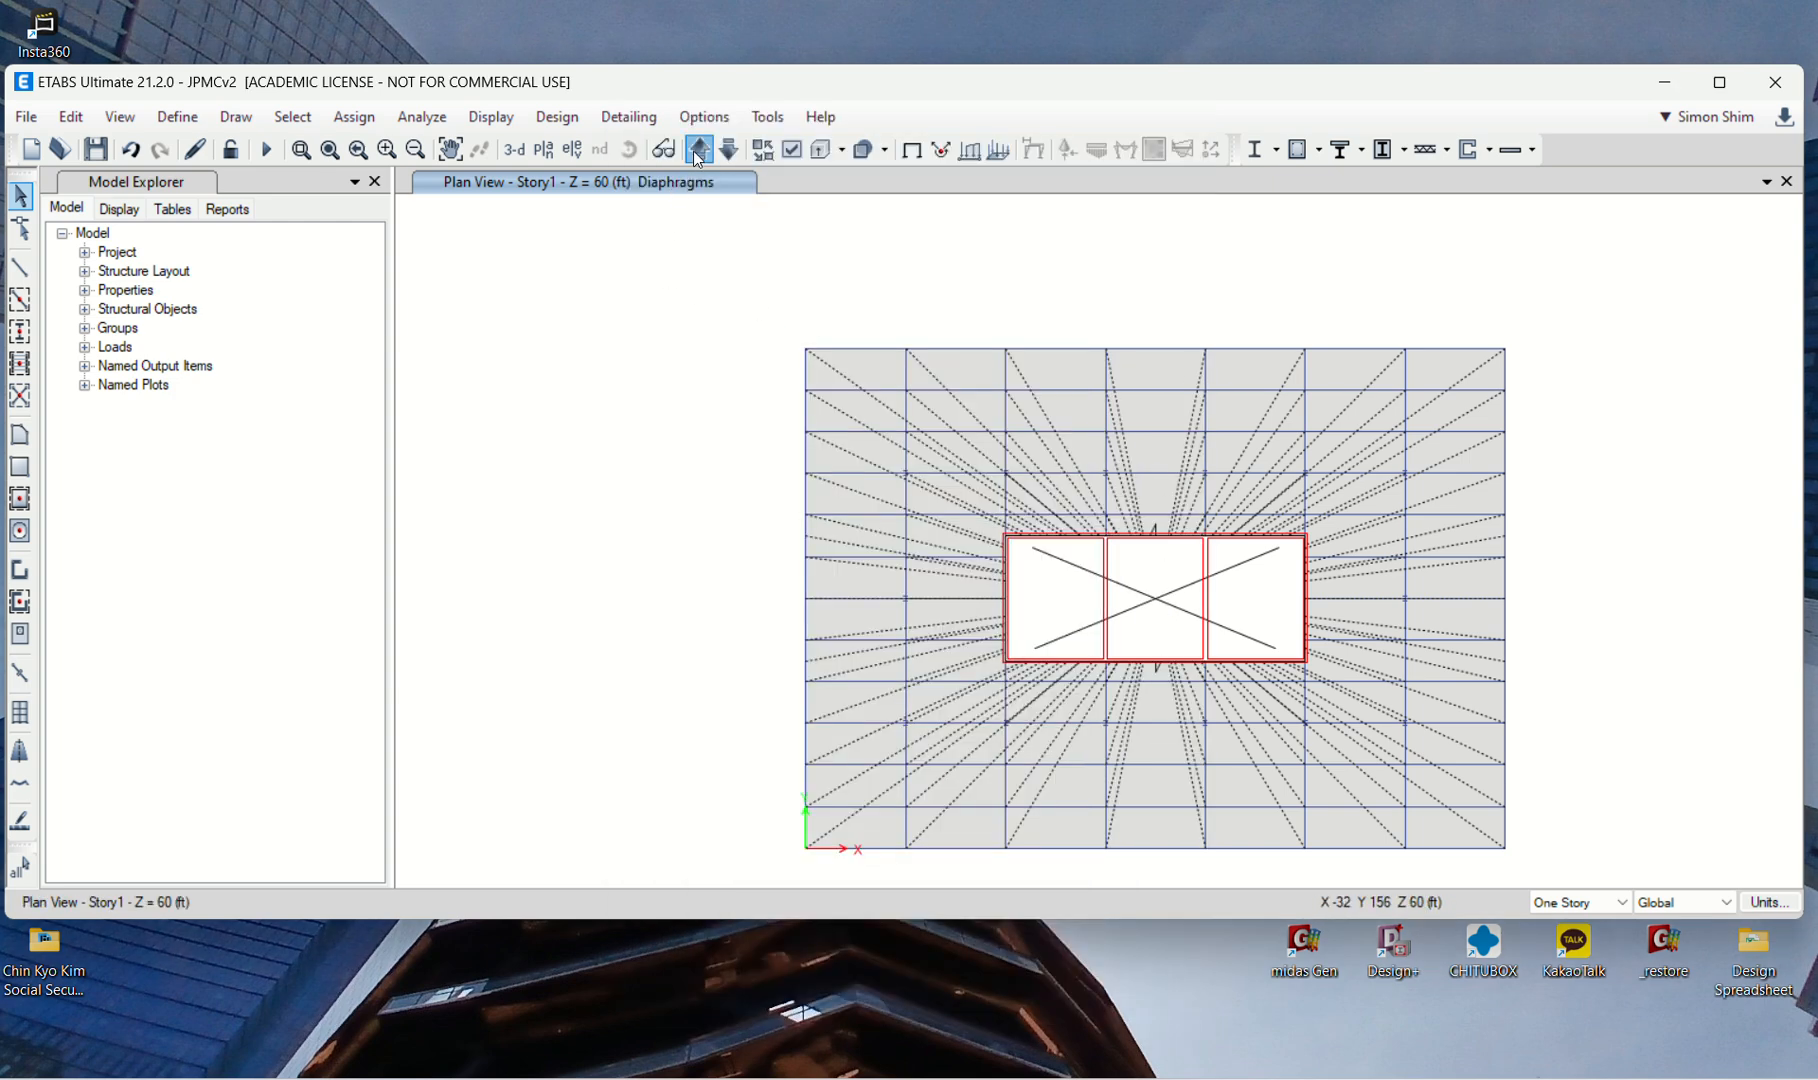
Step: Examine the diaphragms in the story plans from Story1 up to Story11
{"action": "left_click", "coordinate": [699, 150]}
{"action": "left_click", "coordinate": [699, 150]}
{"action": "left_click", "coordinate": [699, 150]}
{"action": "left_click", "coordinate": [699, 150]}
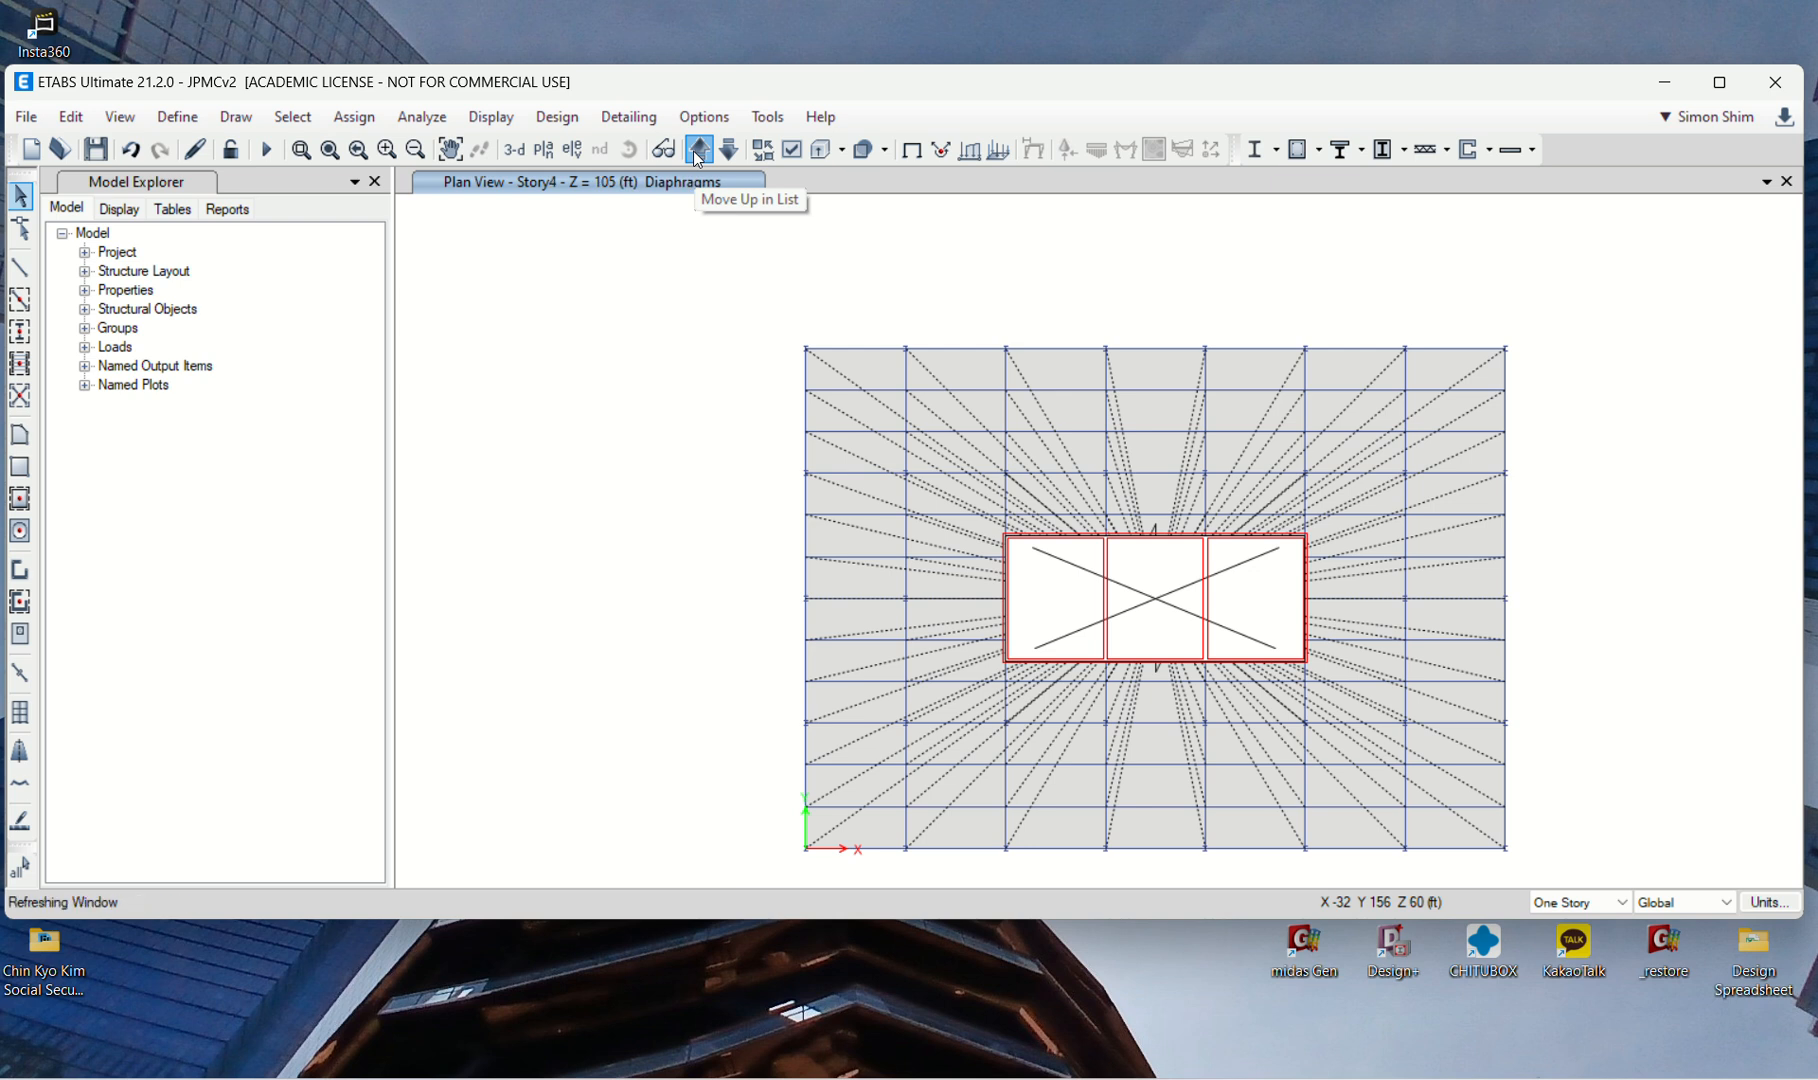
{"action": "left_click", "coordinate": [699, 150]}
{"action": "left_click", "coordinate": [699, 150]}
{"action": "left_click", "coordinate": [699, 150]}
{"action": "left_click", "coordinate": [699, 150]}
{"action": "left_click", "coordinate": [699, 150]}
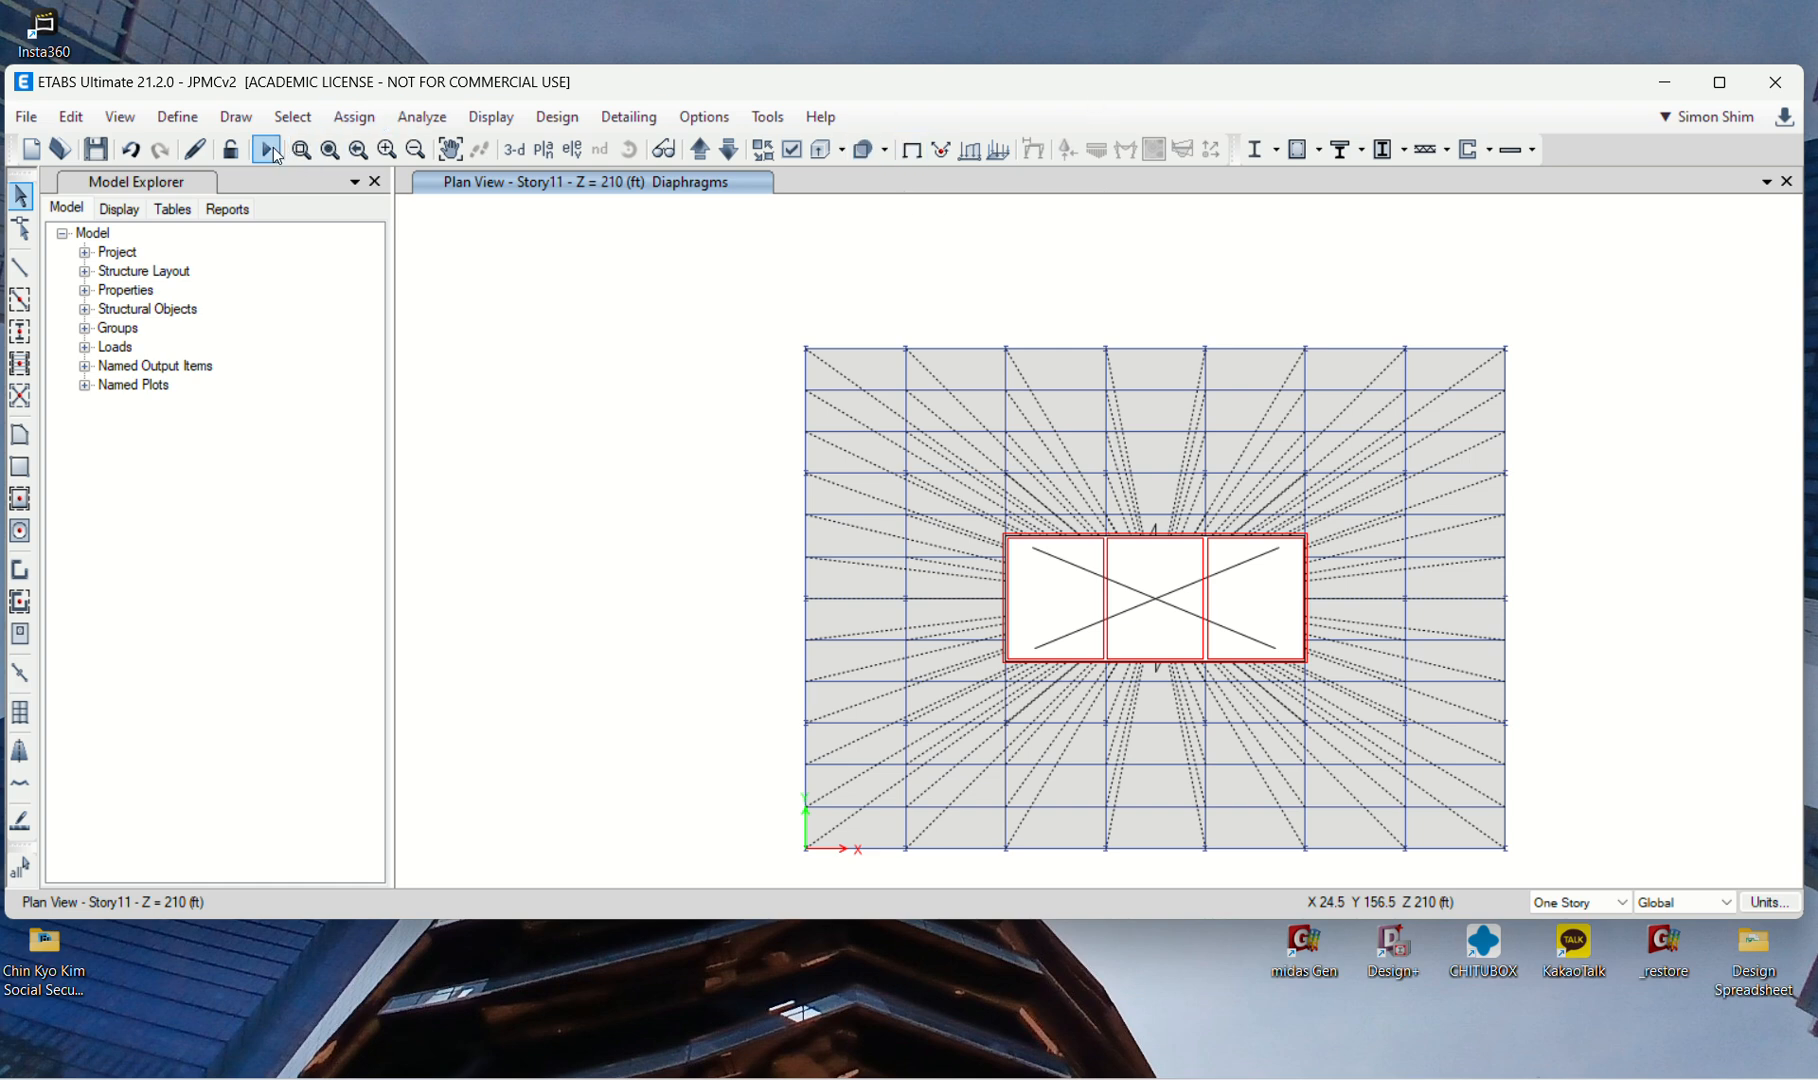
Step: Review the Wind pattern's ASCE 7-16 exposure, pressure coefficient and exposure width options without keeping any changes
{"action": "left_click", "coordinate": [236, 117]}
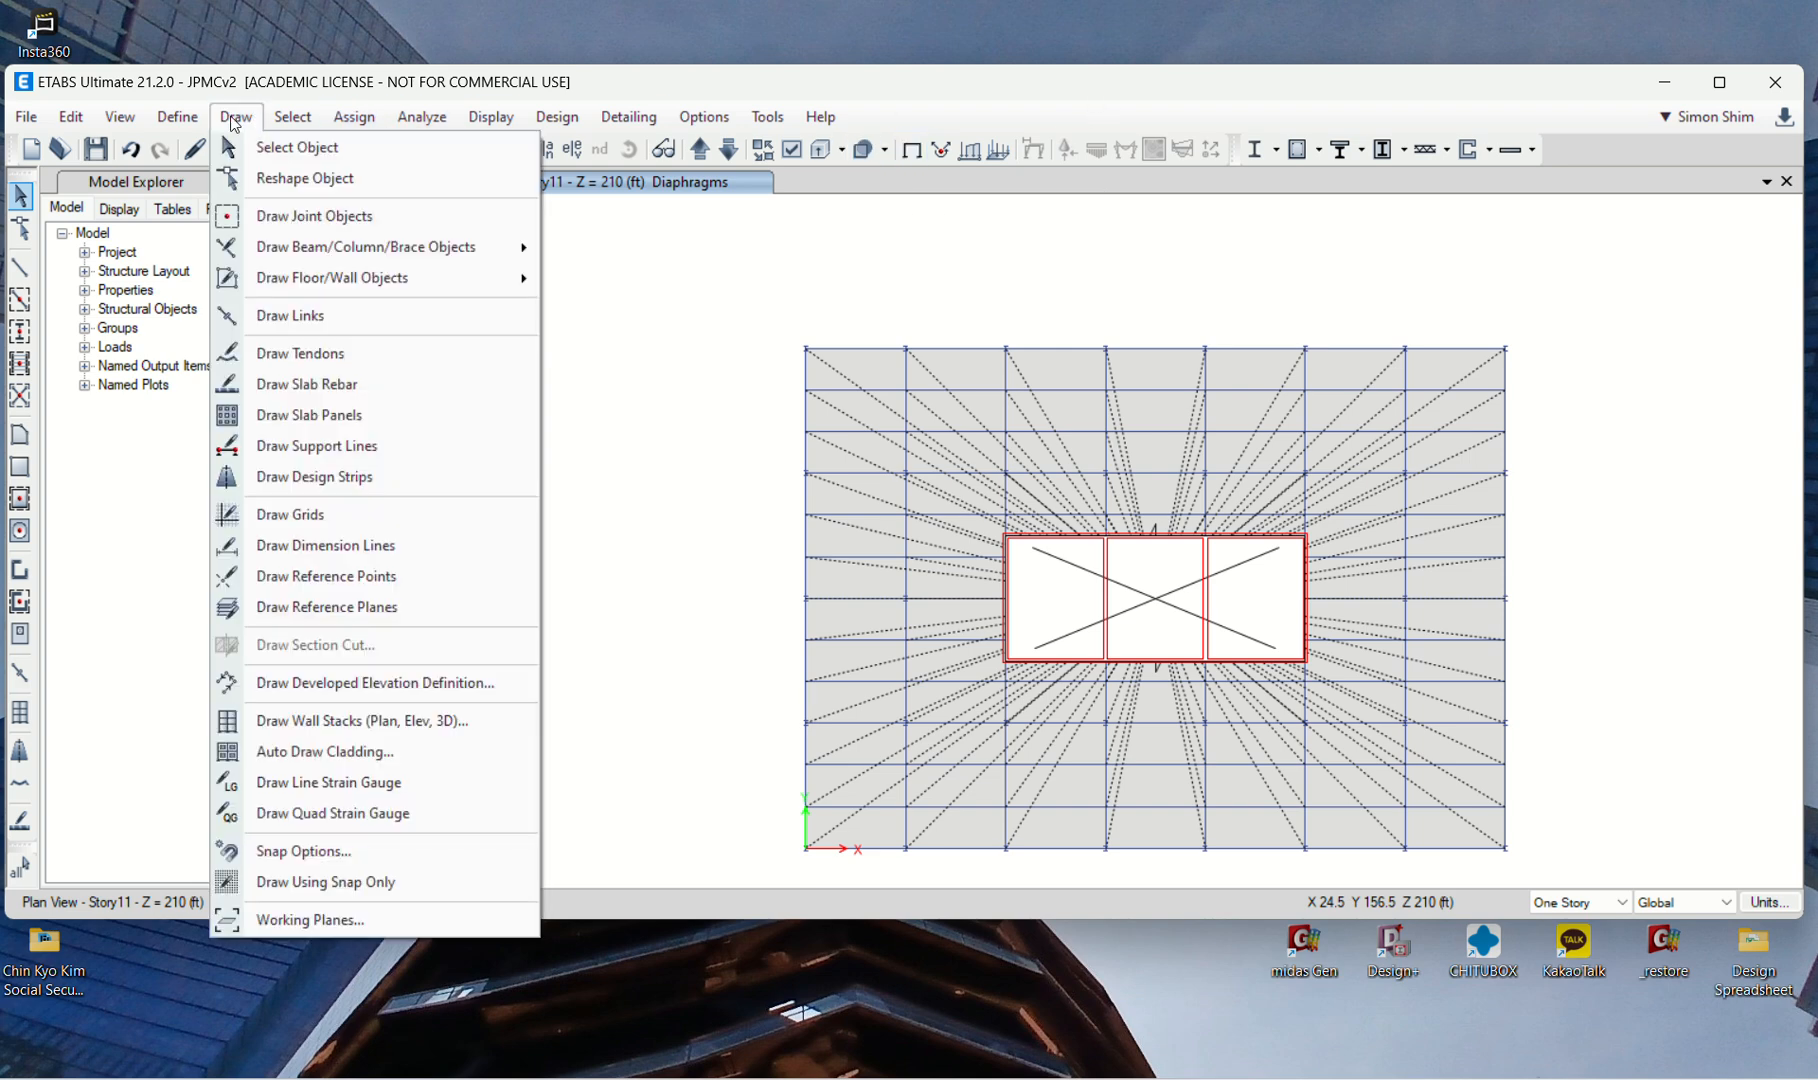
{"action": "mouse_move", "coordinate": [178, 117]}
{"action": "left_click", "coordinate": [262, 612]}
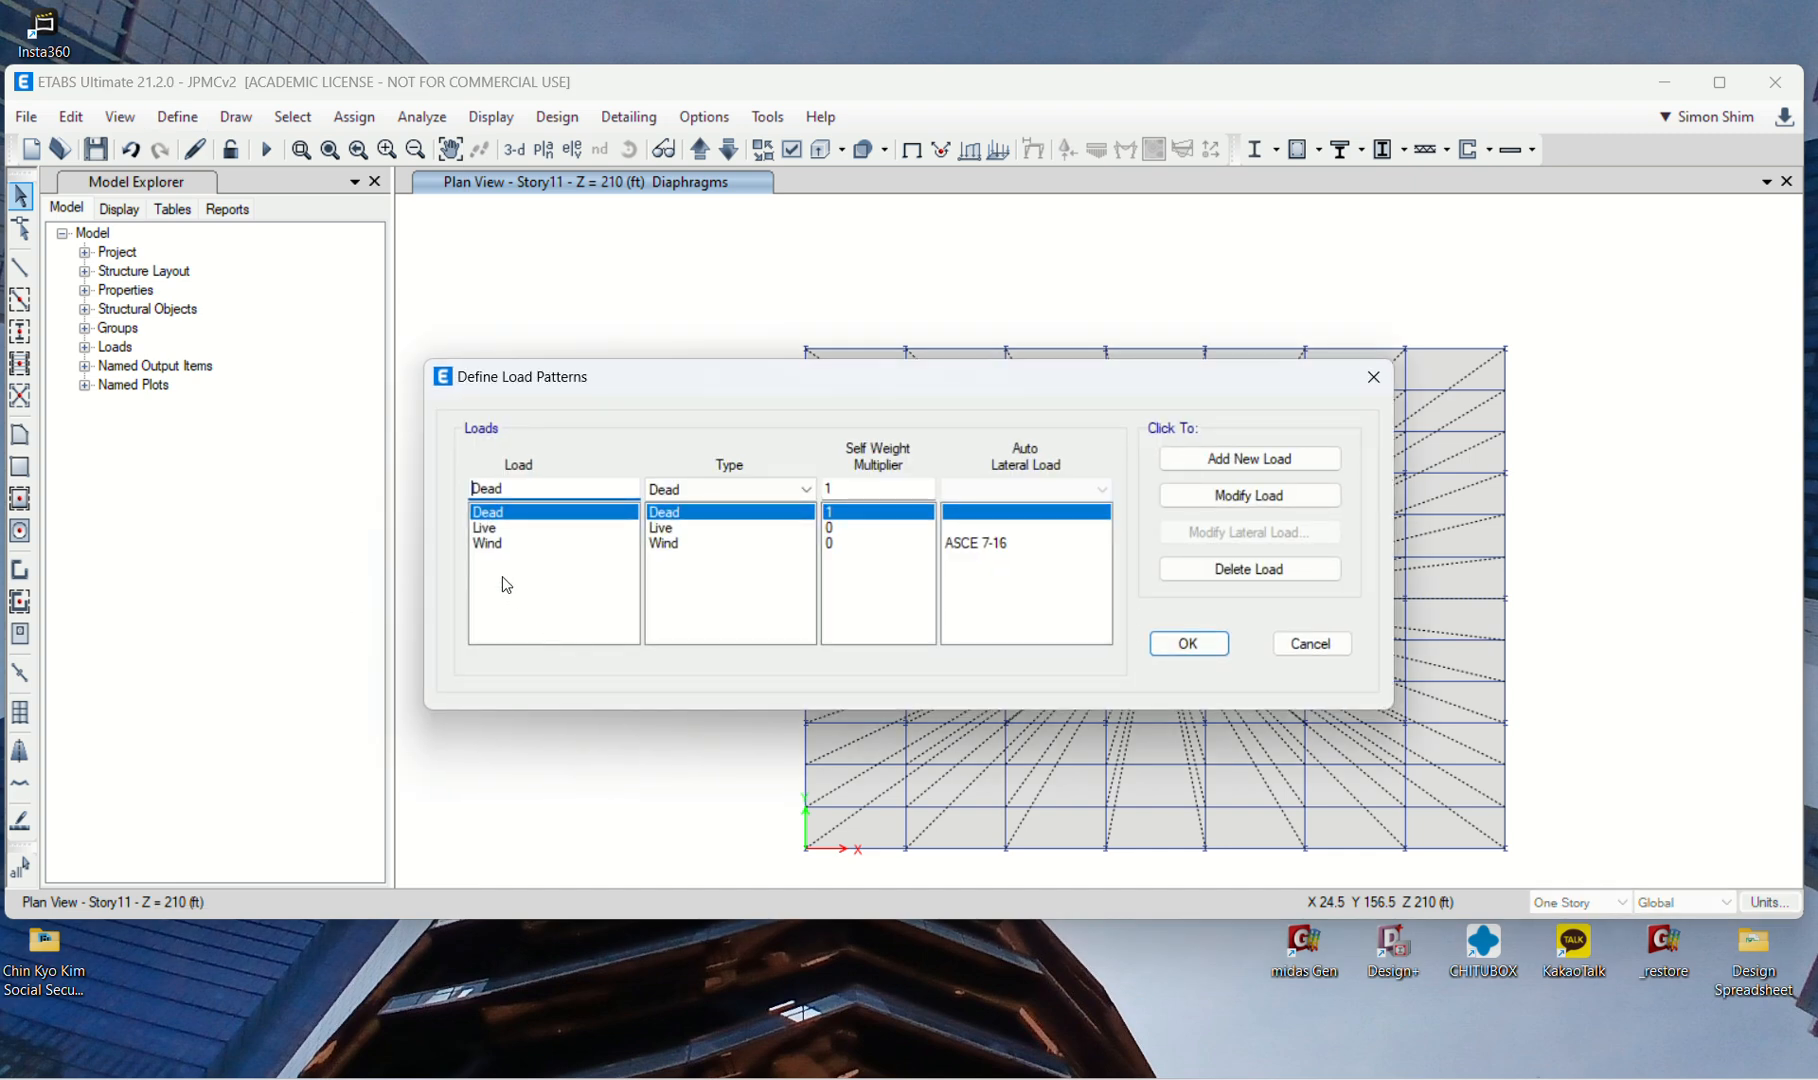
{"action": "left_click", "coordinate": [1243, 504]}
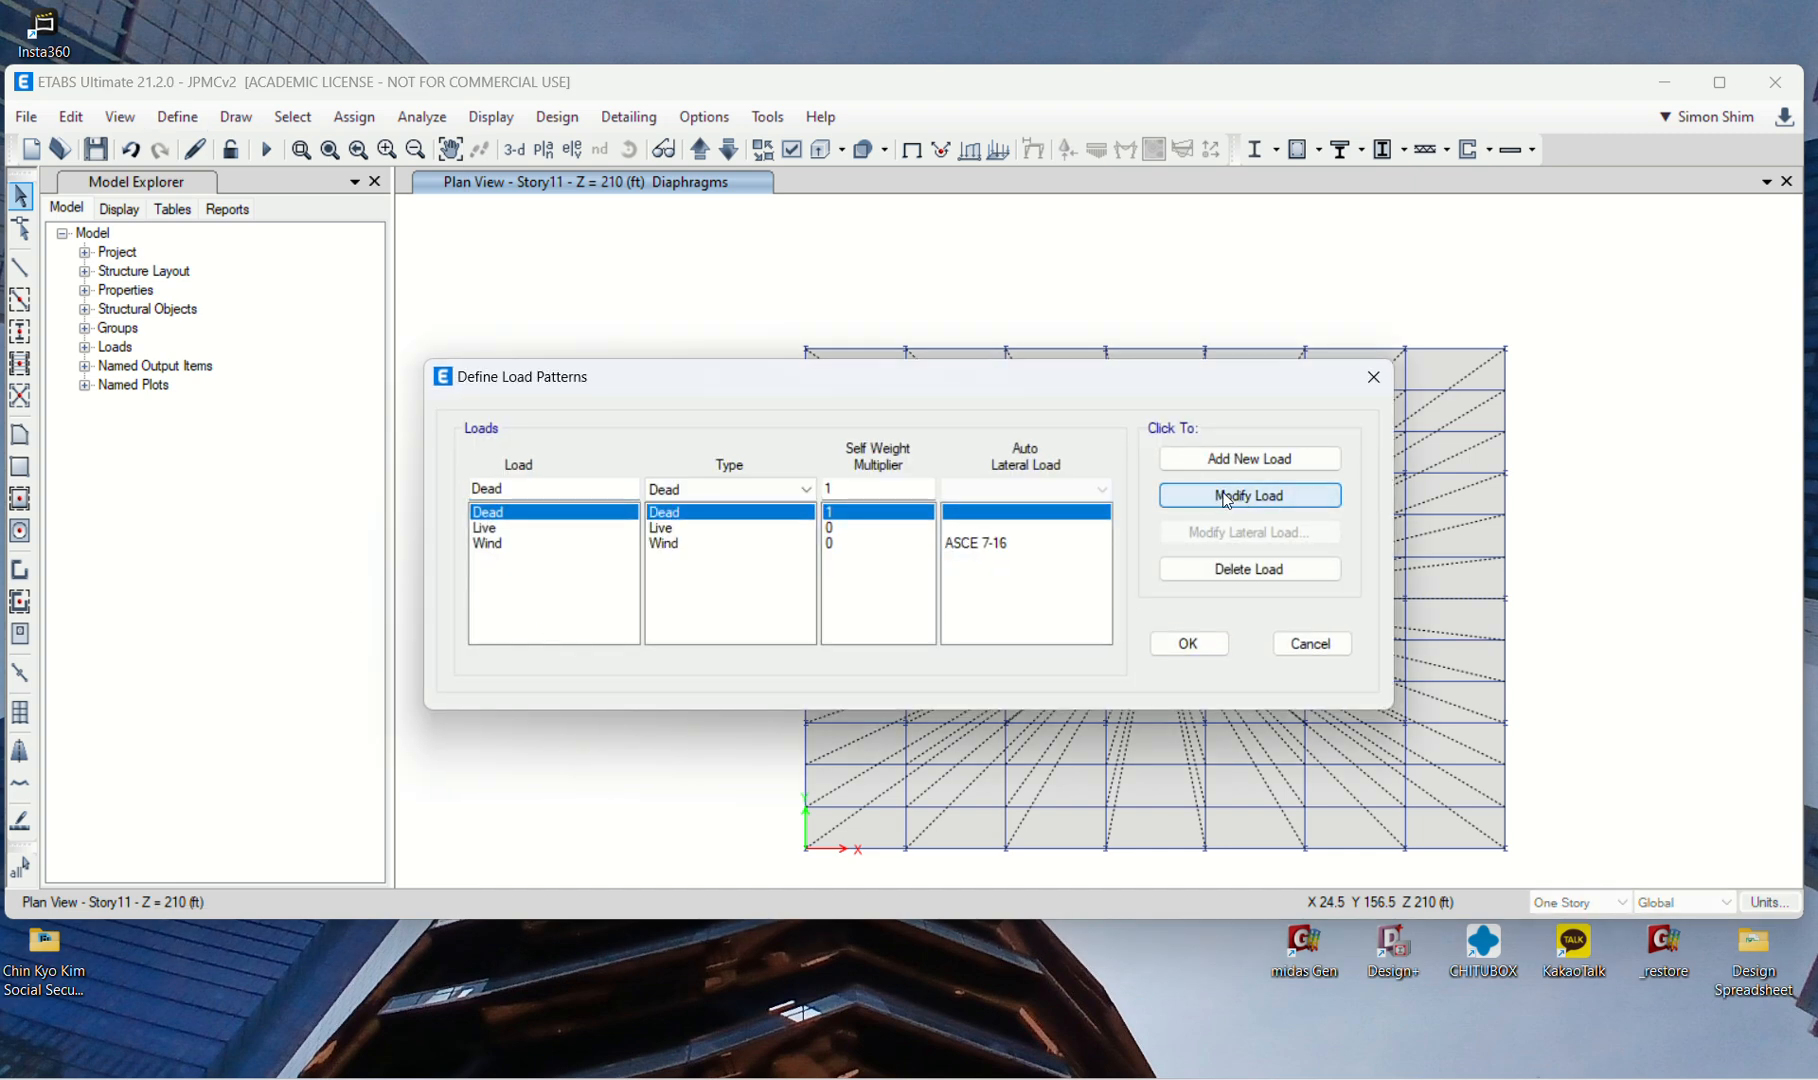
{"action": "left_click", "coordinate": [1006, 543]}
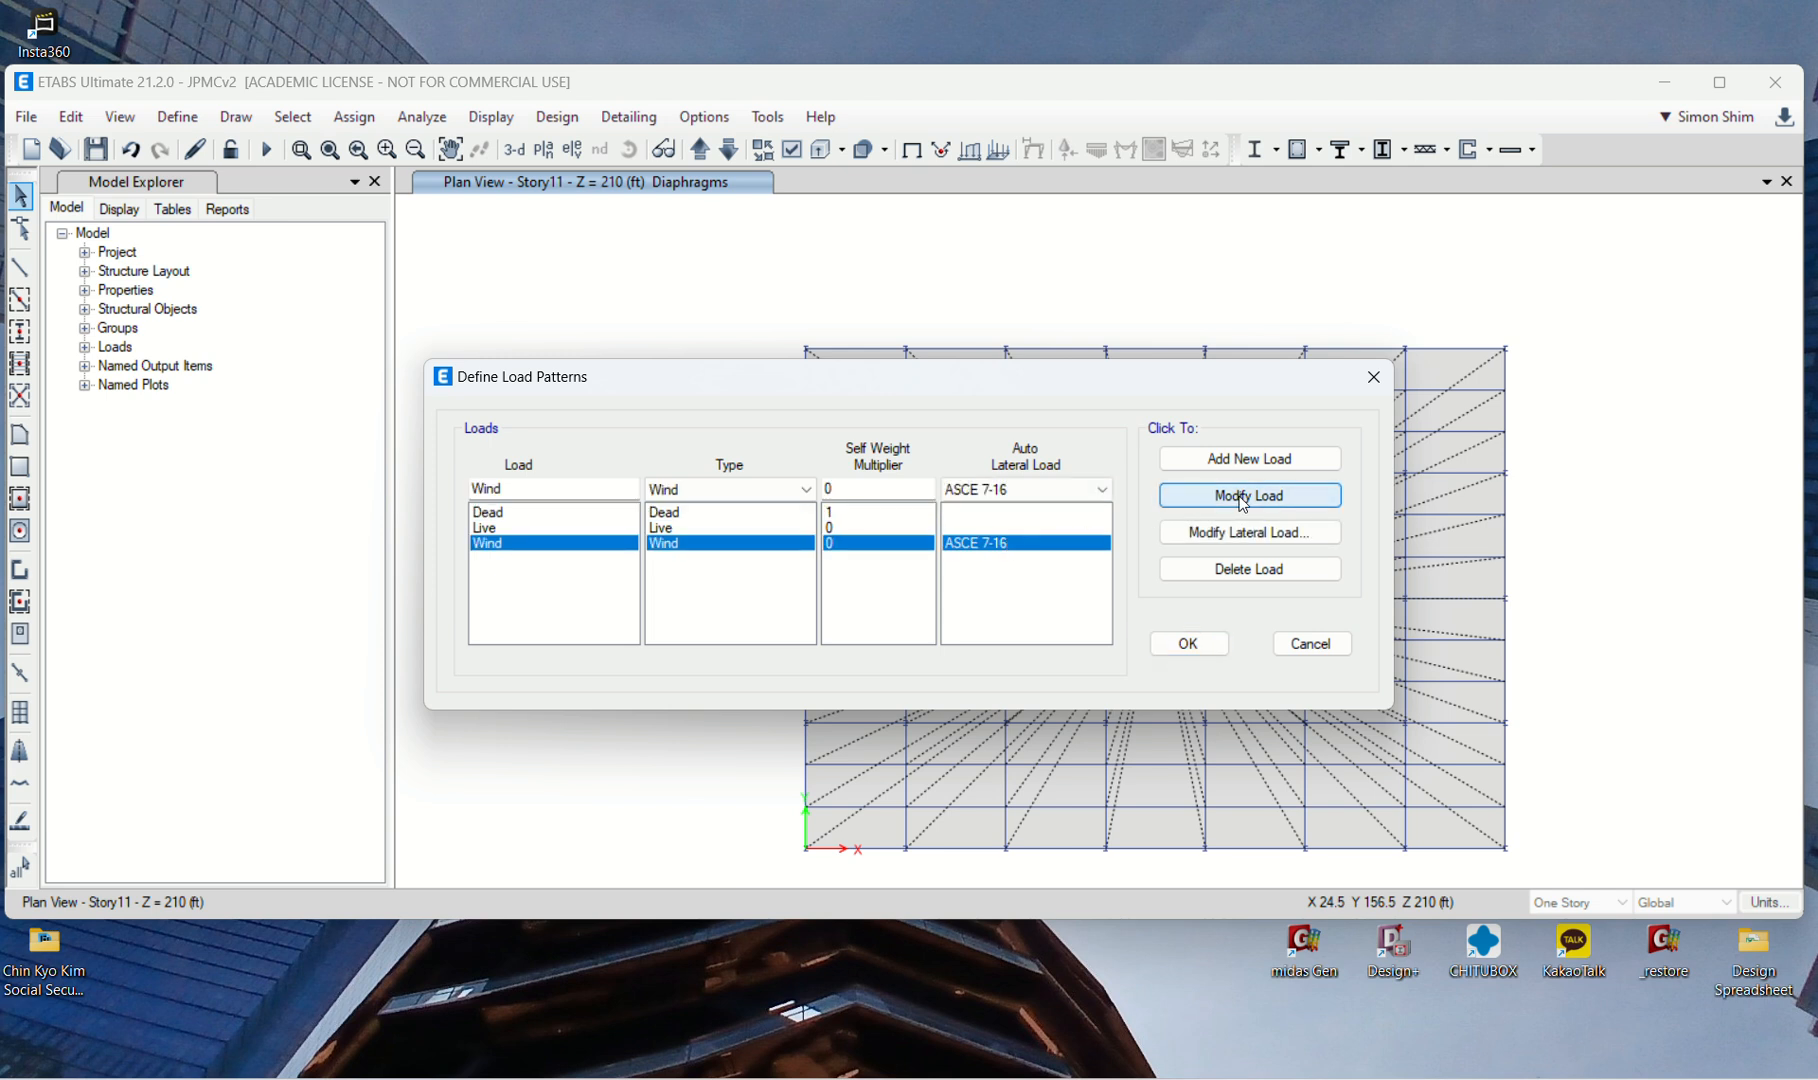
{"action": "left_click", "coordinate": [1246, 533]}
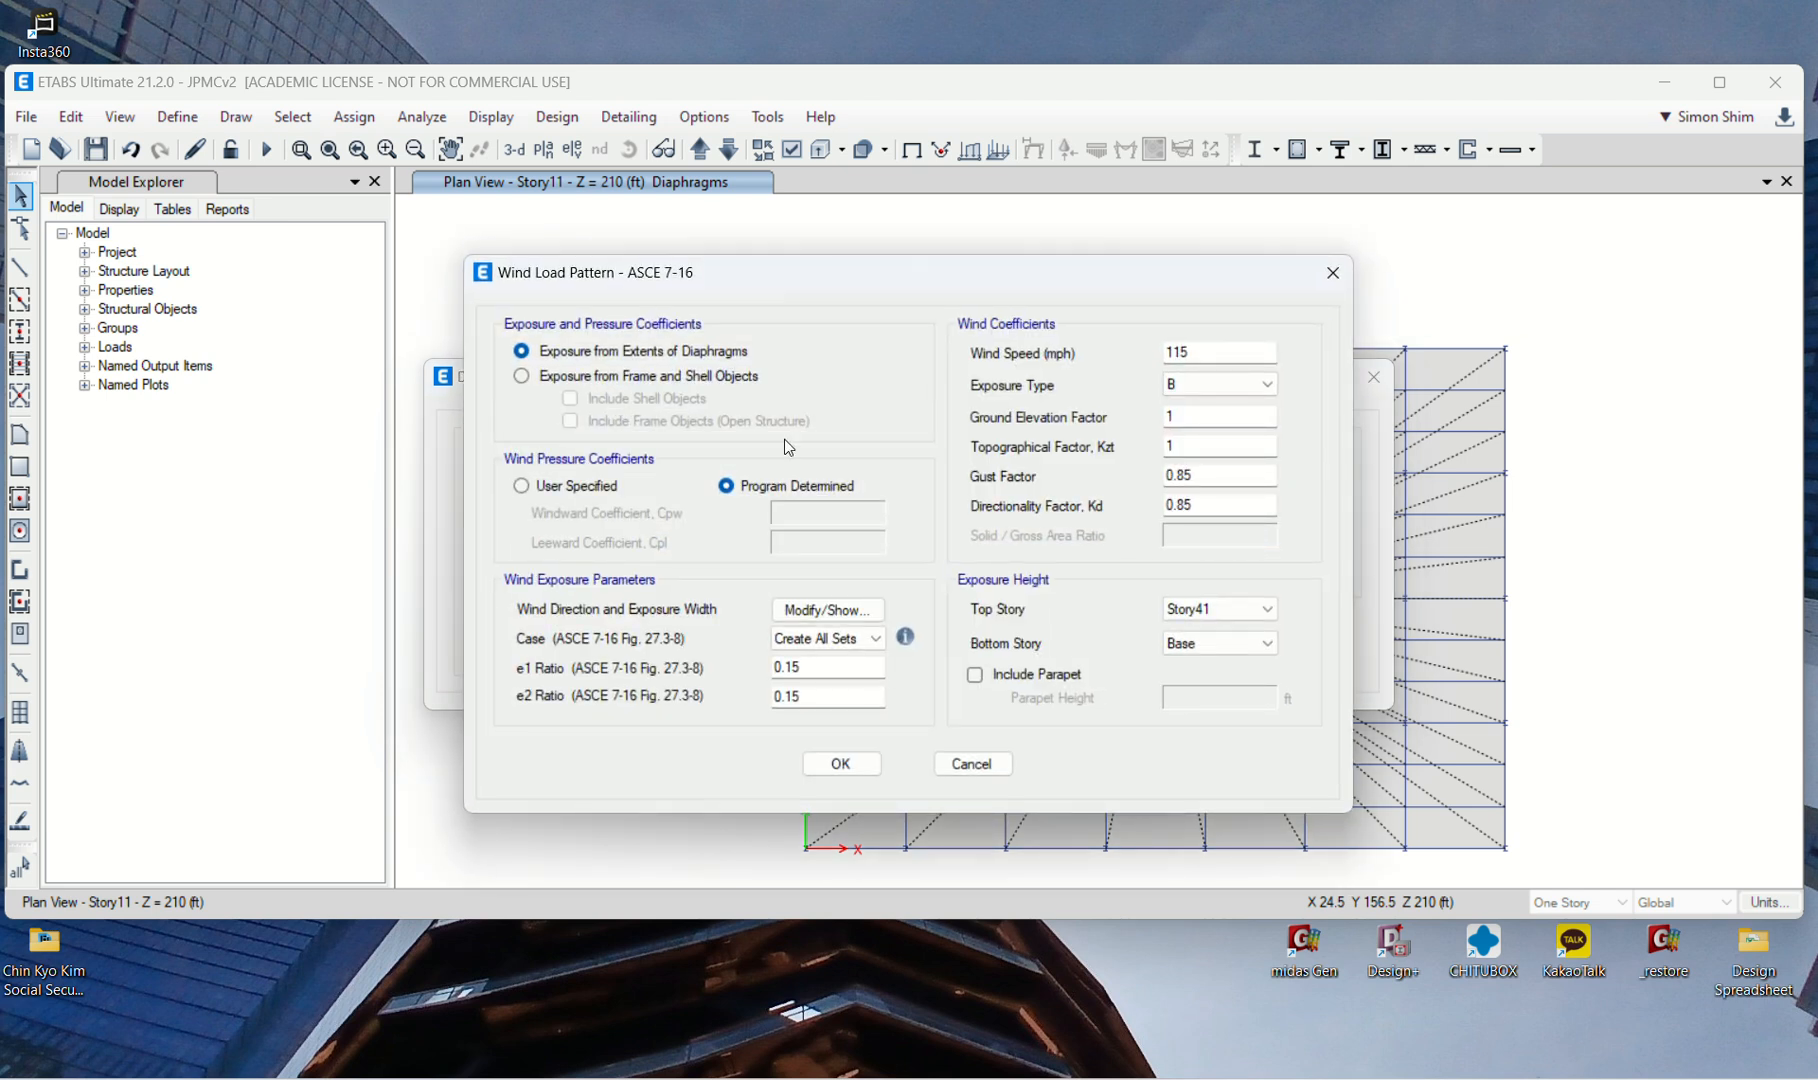
{"action": "left_click", "coordinate": [562, 377]}
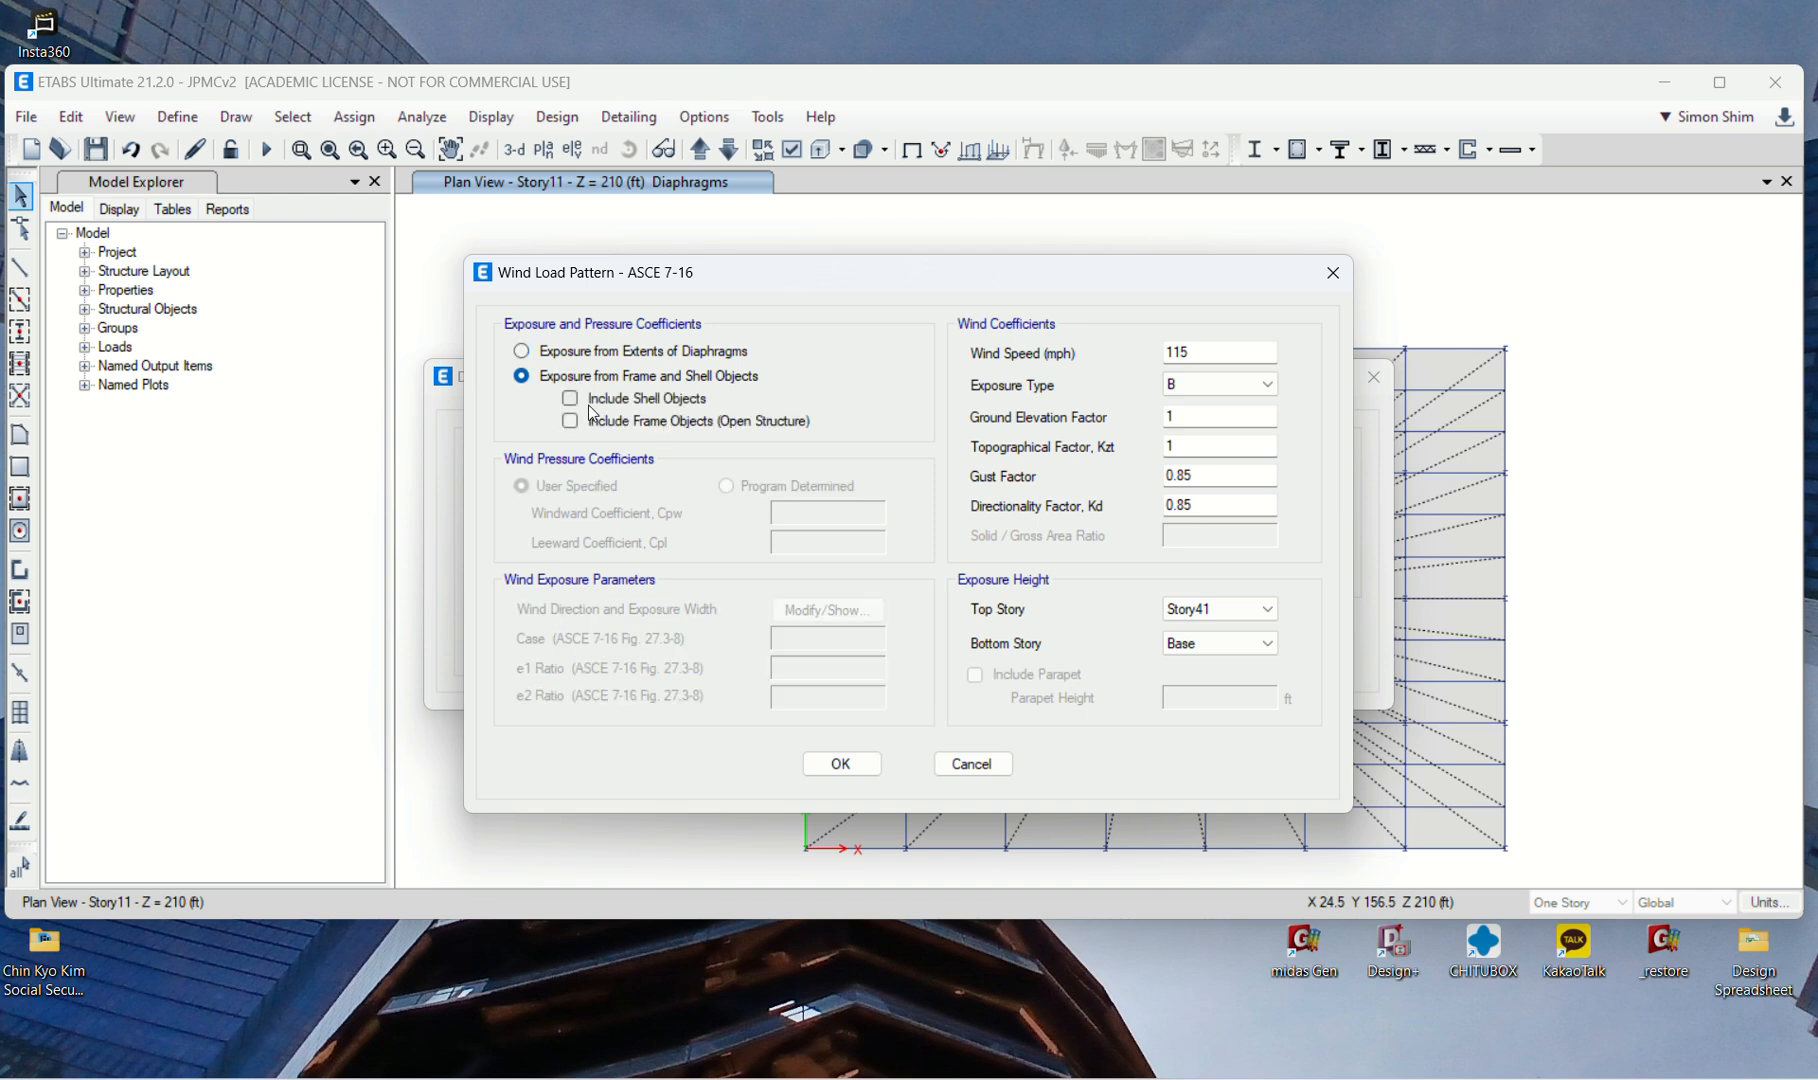
{"action": "left_click", "coordinate": [545, 352]}
{"action": "left_click", "coordinate": [521, 486]}
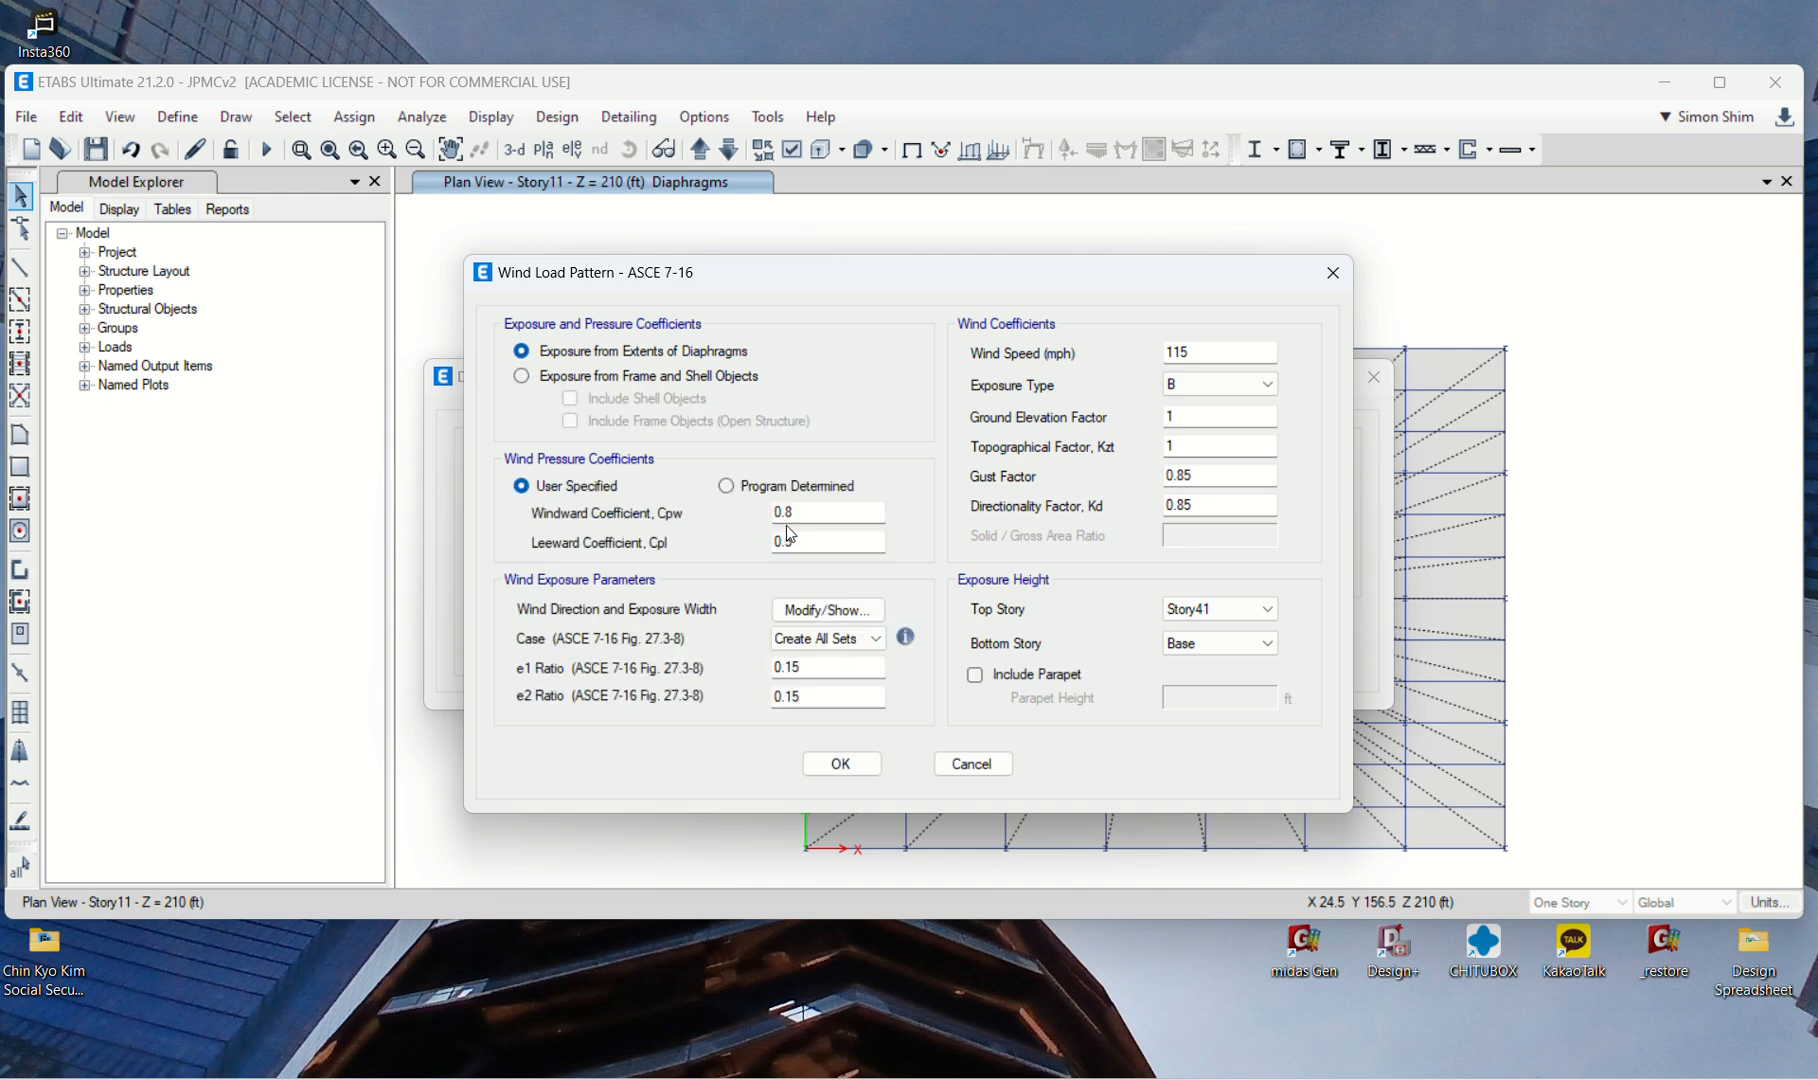
{"action": "left_click", "coordinate": [849, 611]}
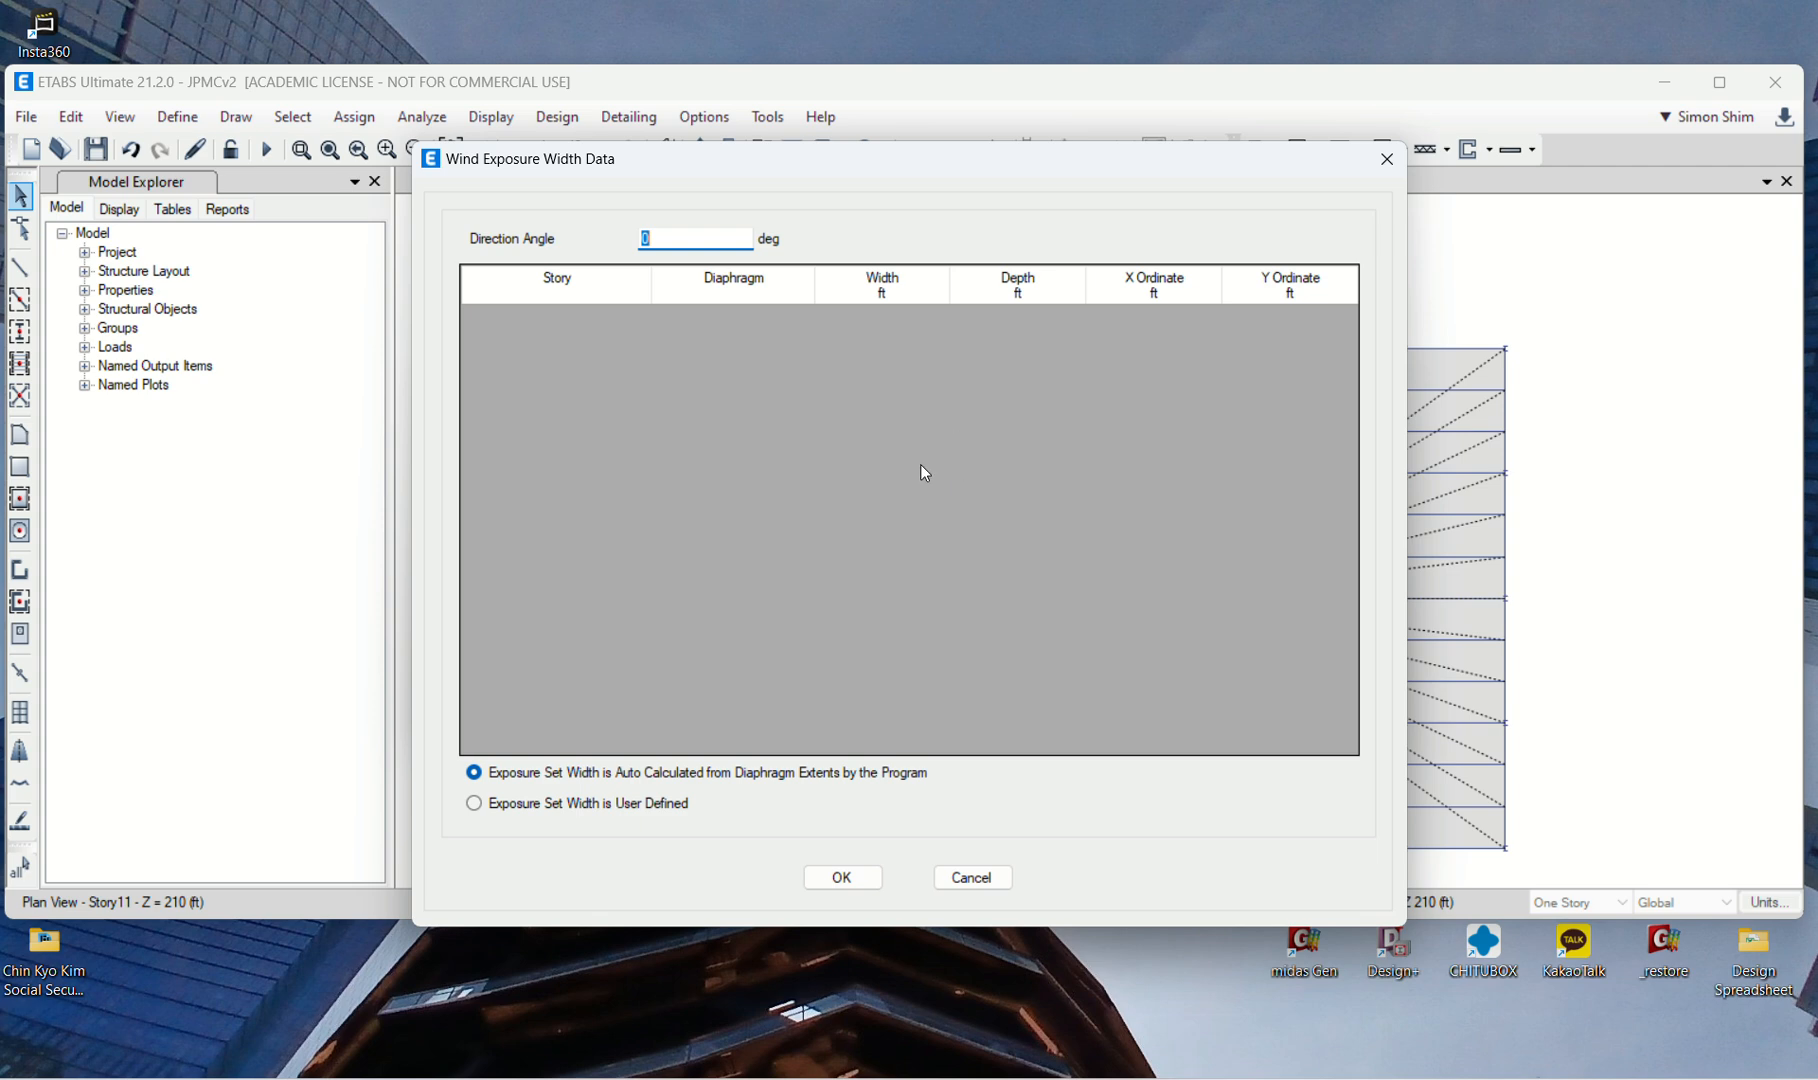
{"action": "left_click", "coordinate": [968, 875]}
{"action": "left_click", "coordinate": [993, 766]}
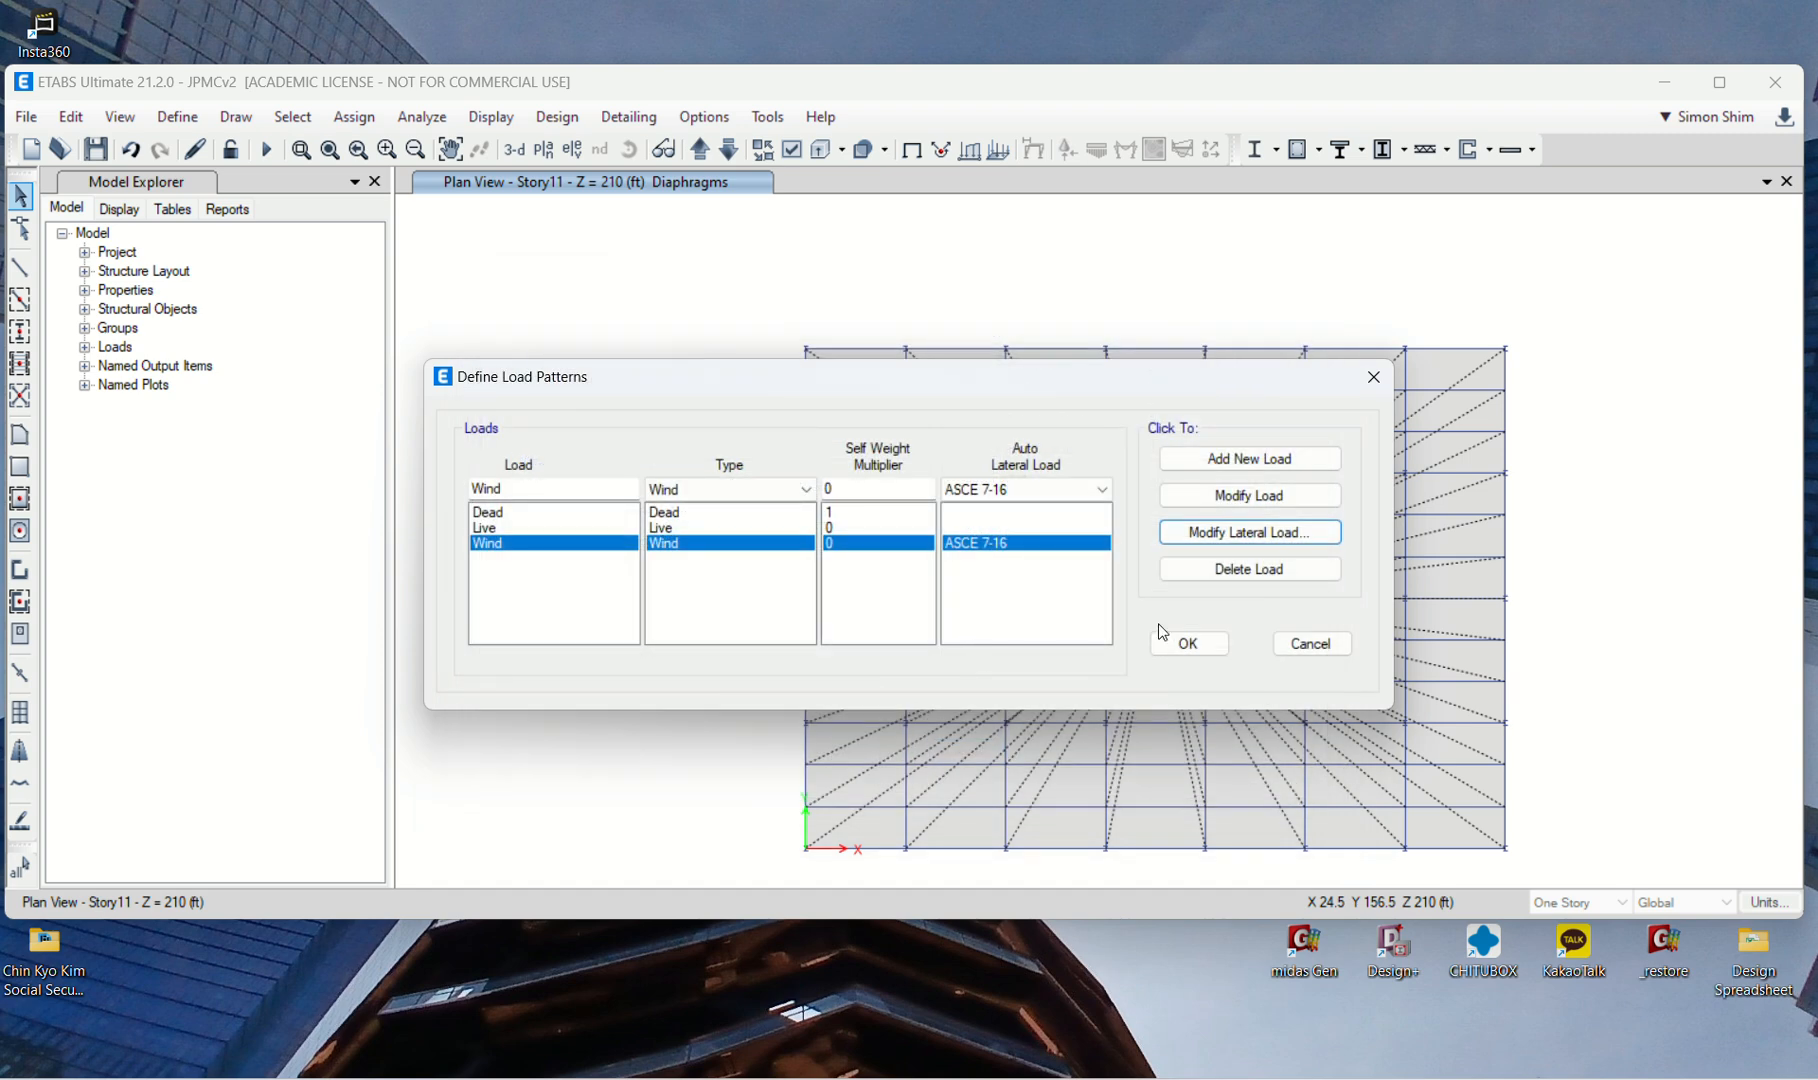
{"action": "left_click", "coordinate": [1309, 641]}
Step: Run the analysis in the maximized window and show the undeformed tower in the default 3D view
{"action": "double_click", "coordinate": [1157, 86]}
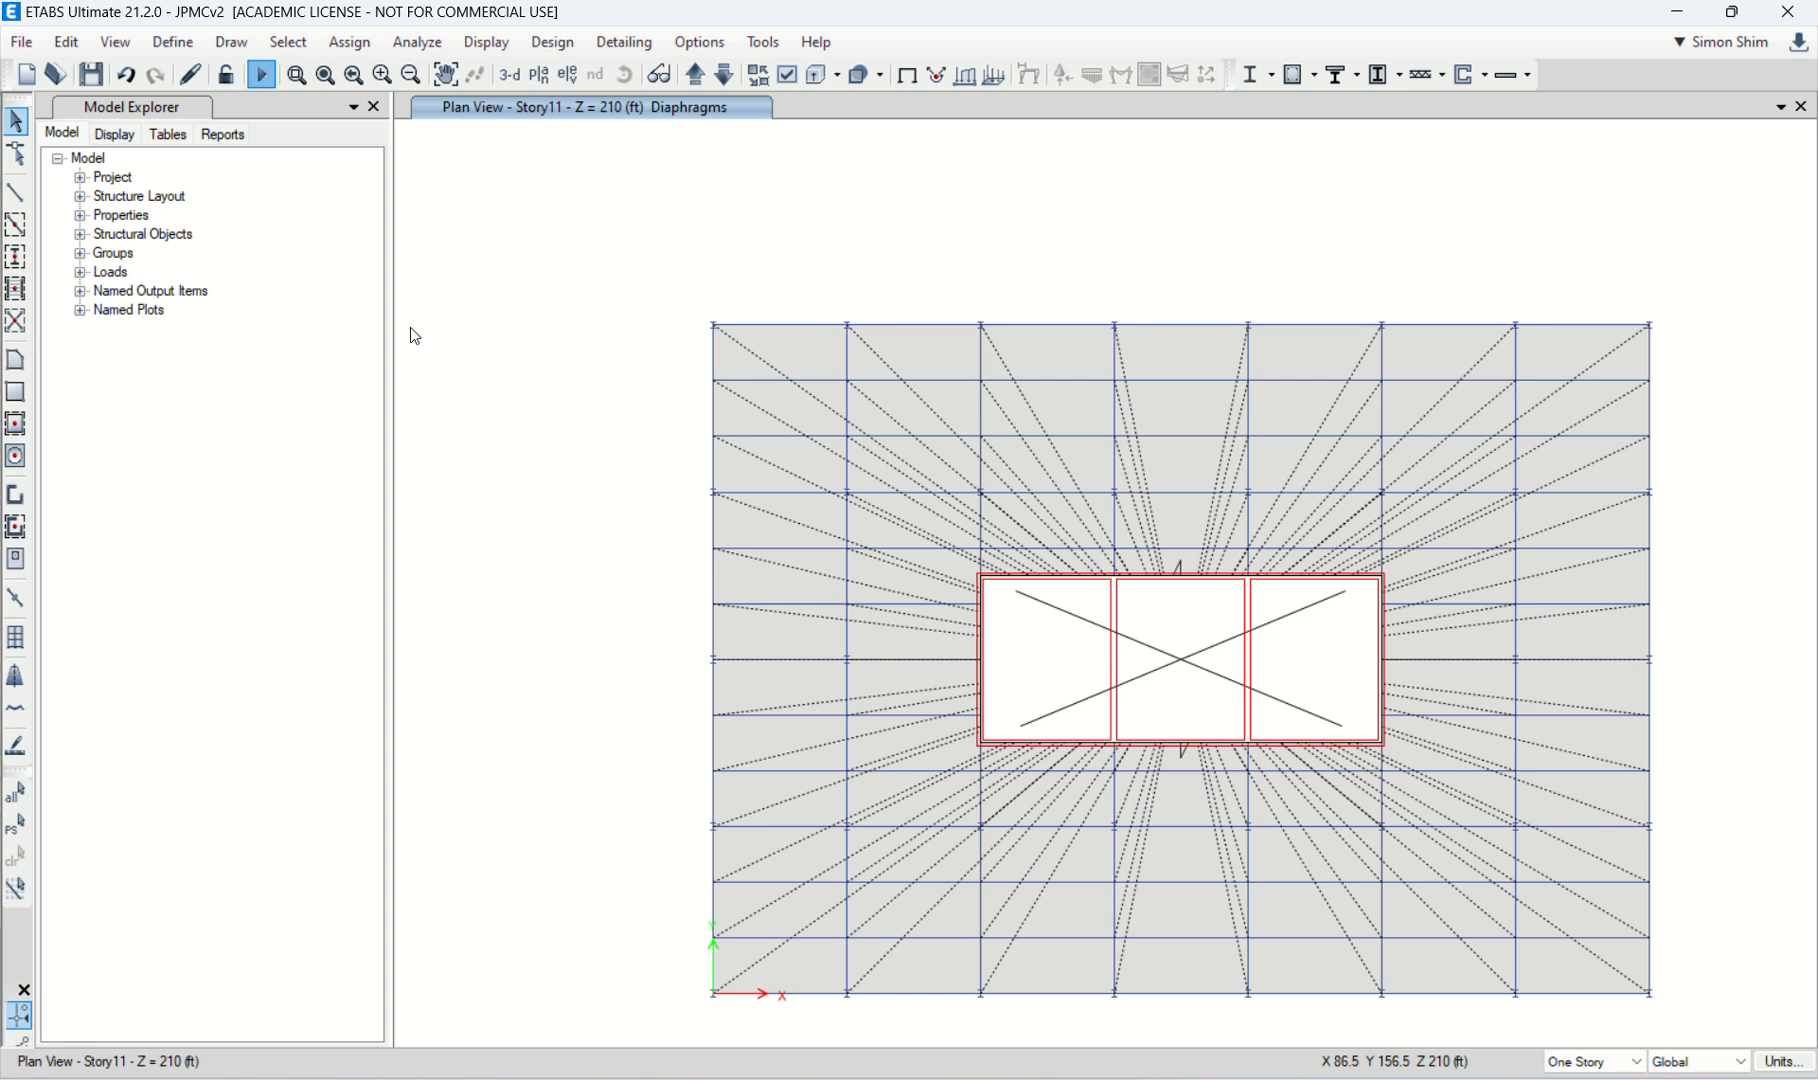
{"action": "key", "text": "F5"}
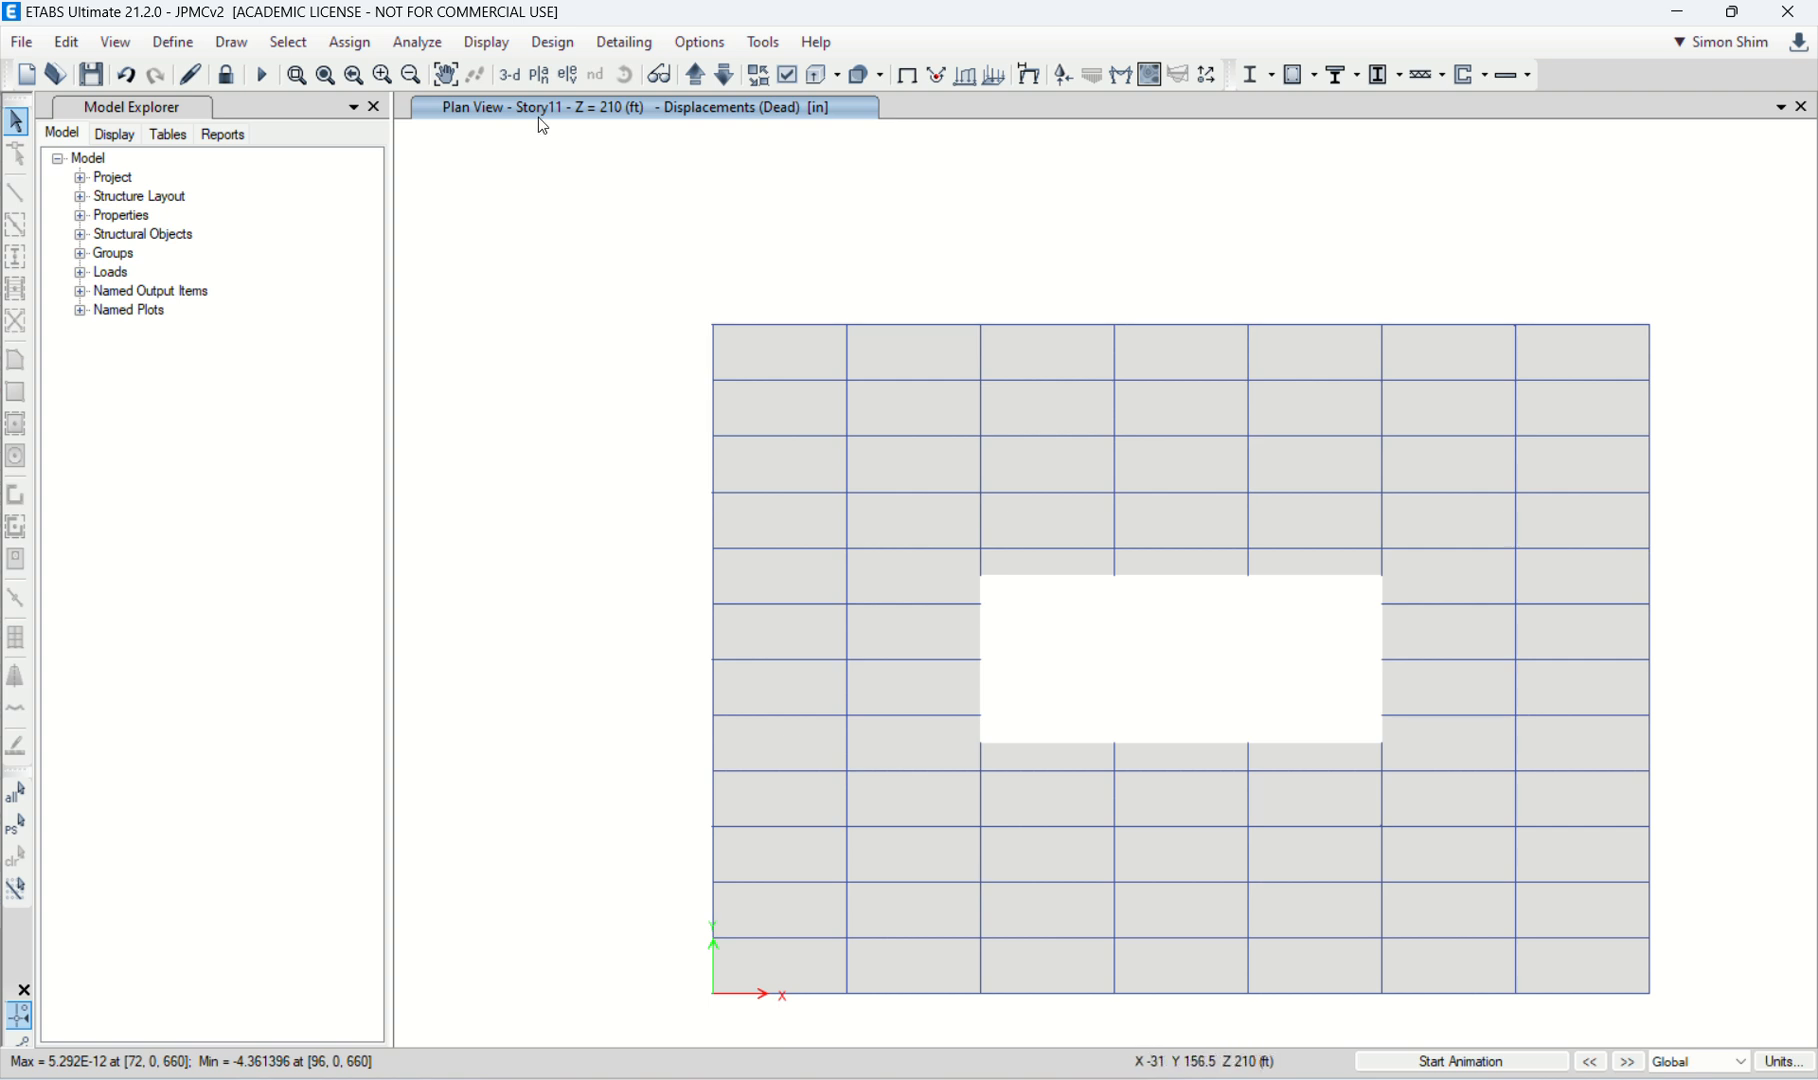
{"action": "left_click", "coordinate": [515, 80]}
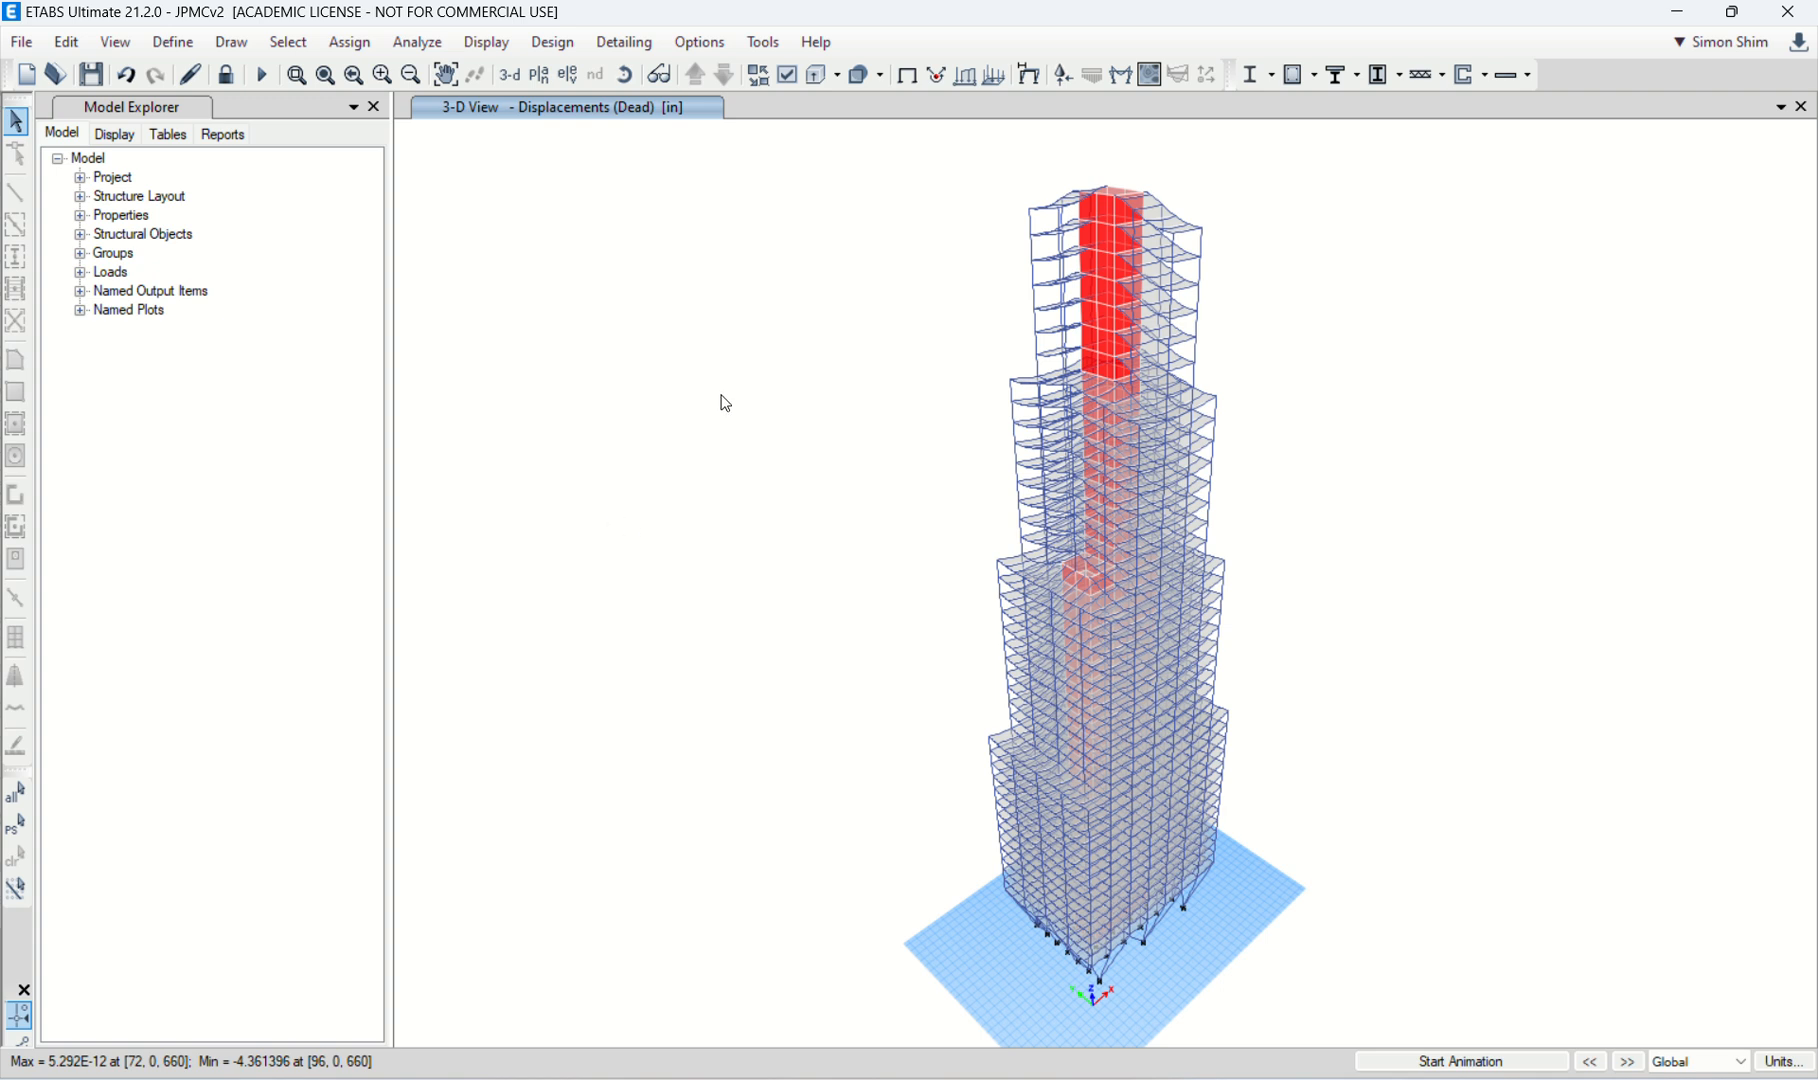
{"action": "left_click", "coordinate": [912, 82]}
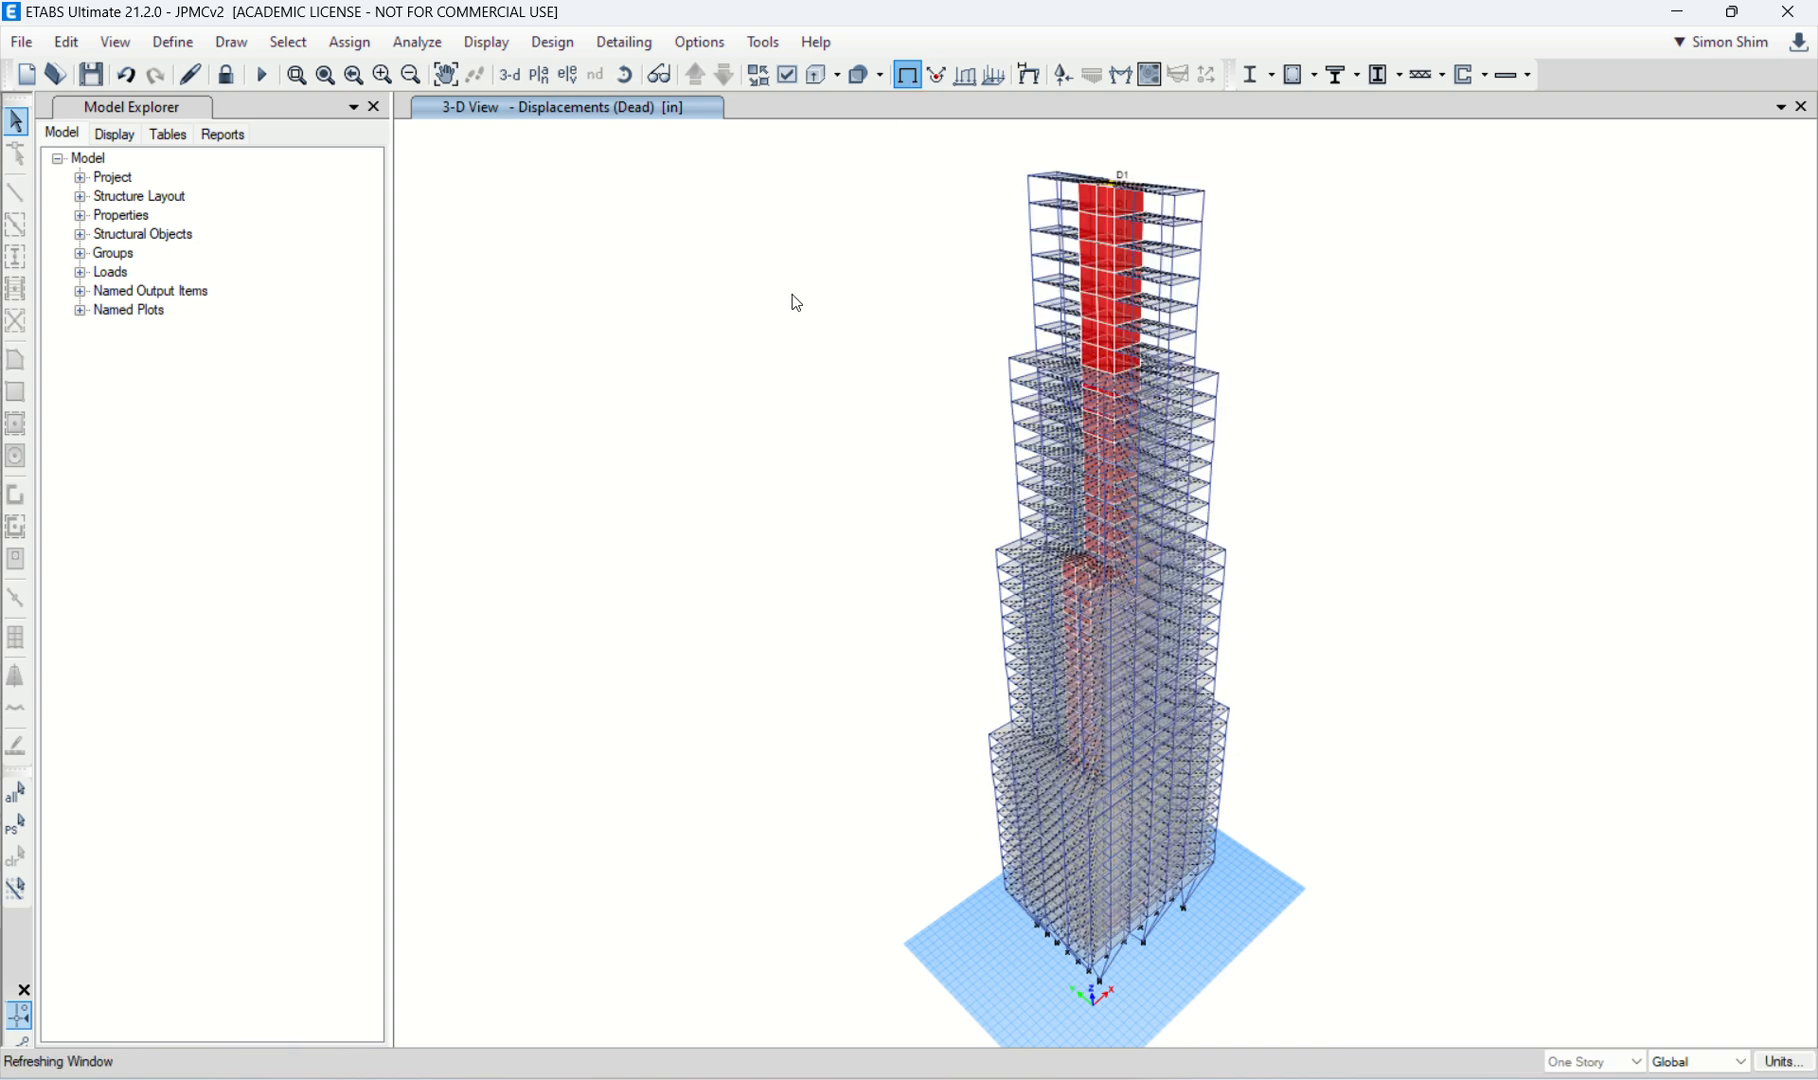
Step: Check the Wind pattern's ASCE 7-16 settings and wind exposure width data in the analyzed model, then close them
{"action": "left_click", "coordinate": [188, 48]}
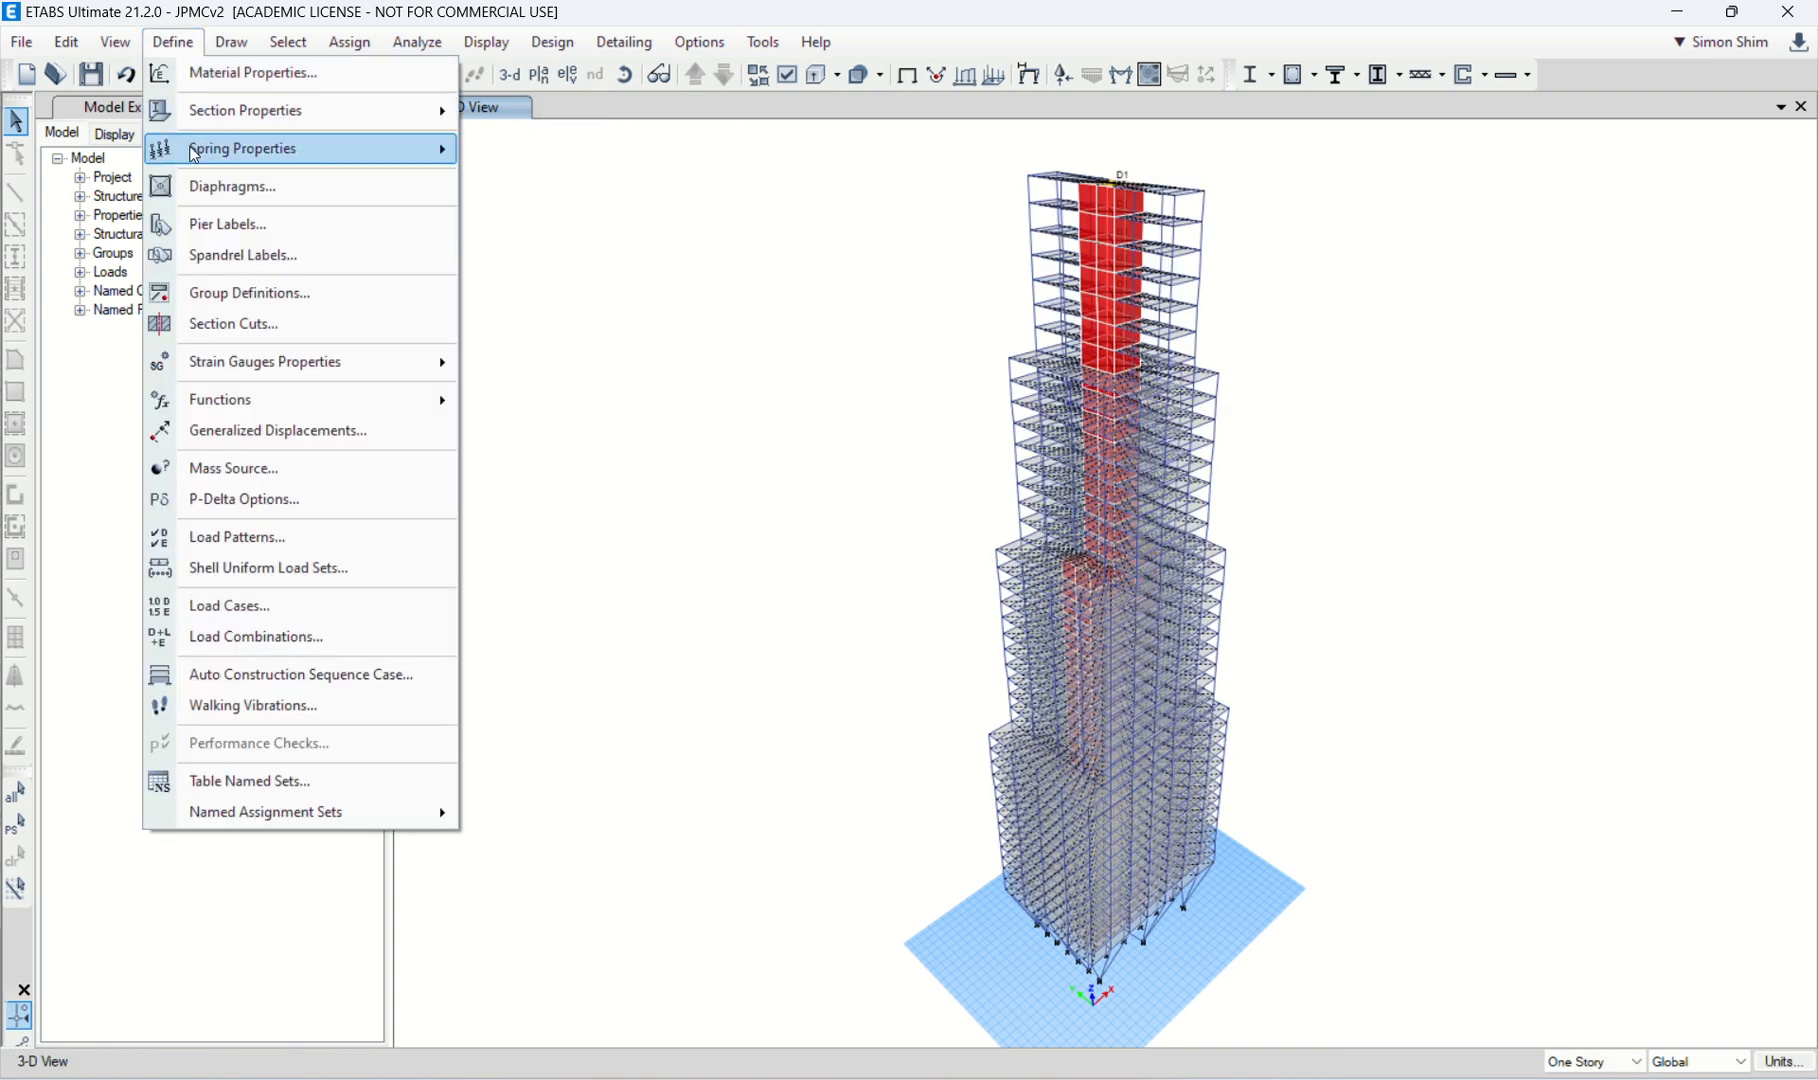
{"action": "left_click", "coordinate": [277, 546]}
{"action": "left_click", "coordinate": [515, 543]}
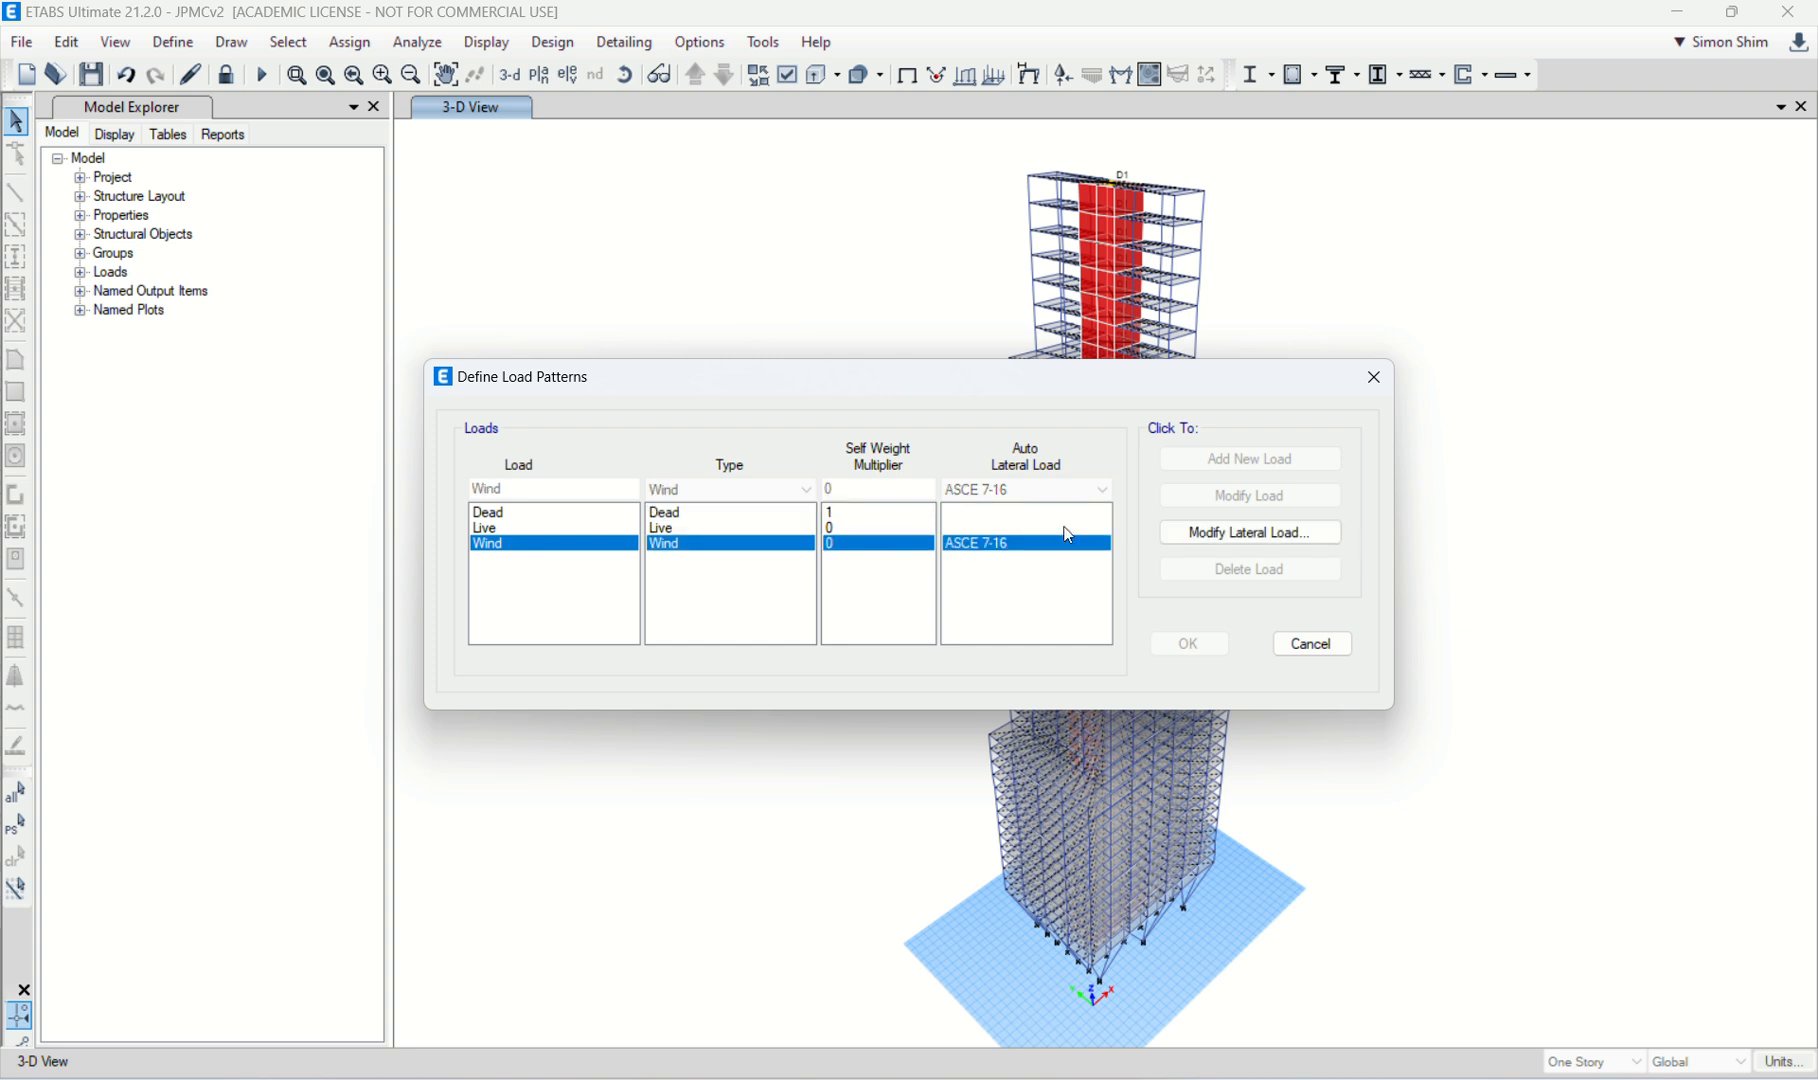
{"action": "left_click", "coordinate": [1190, 533]}
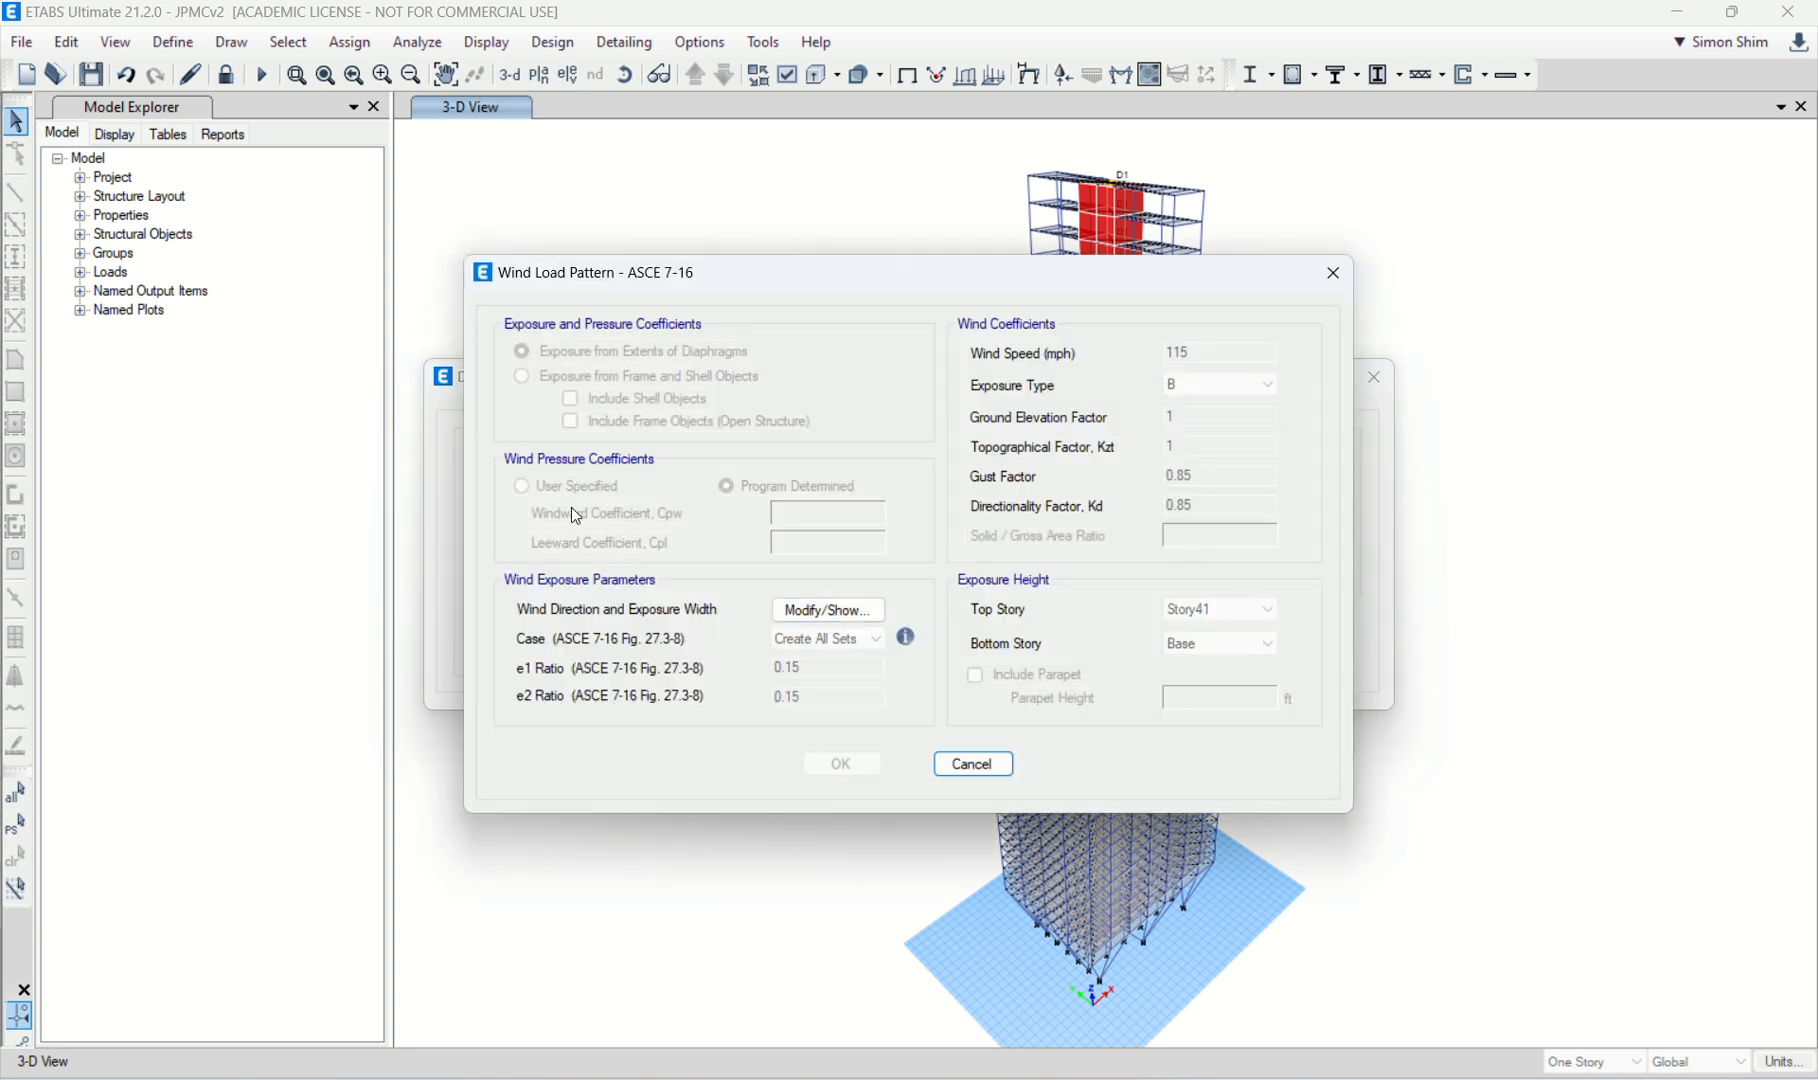
{"action": "left_click", "coordinate": [832, 609]}
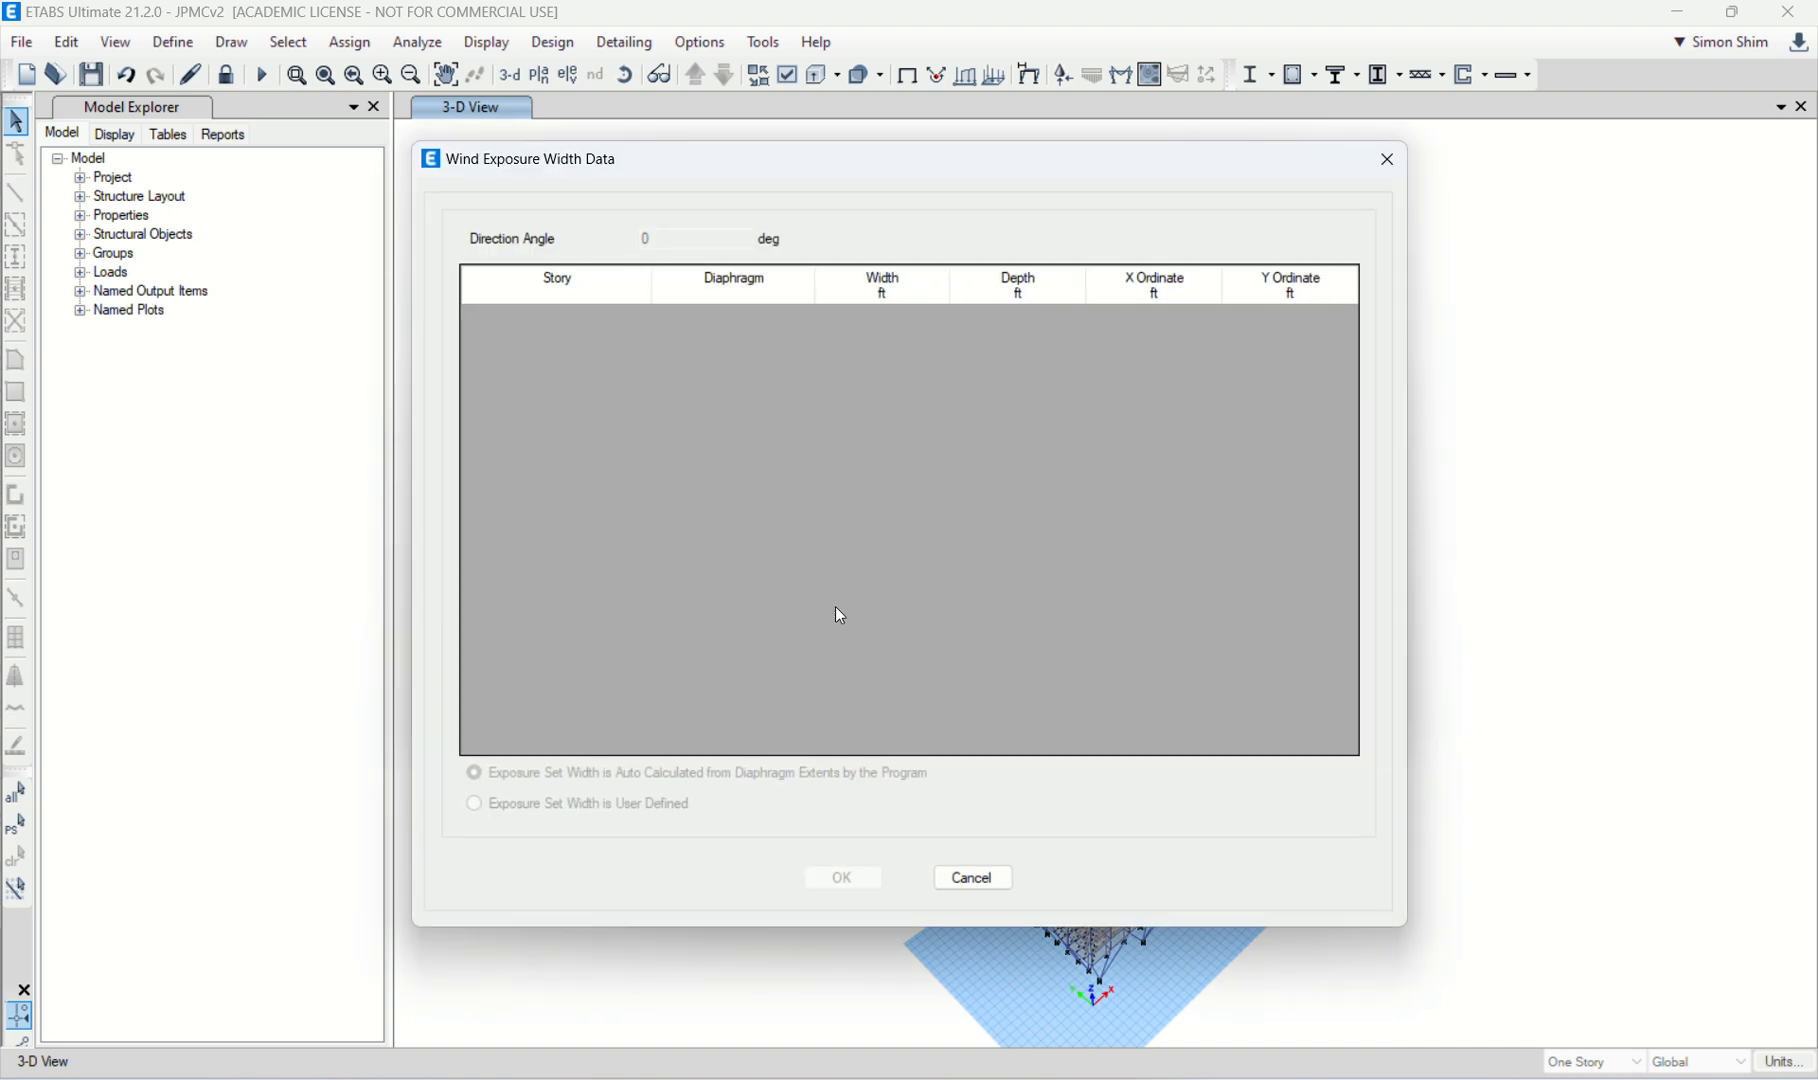
{"action": "left_click", "coordinate": [968, 883]}
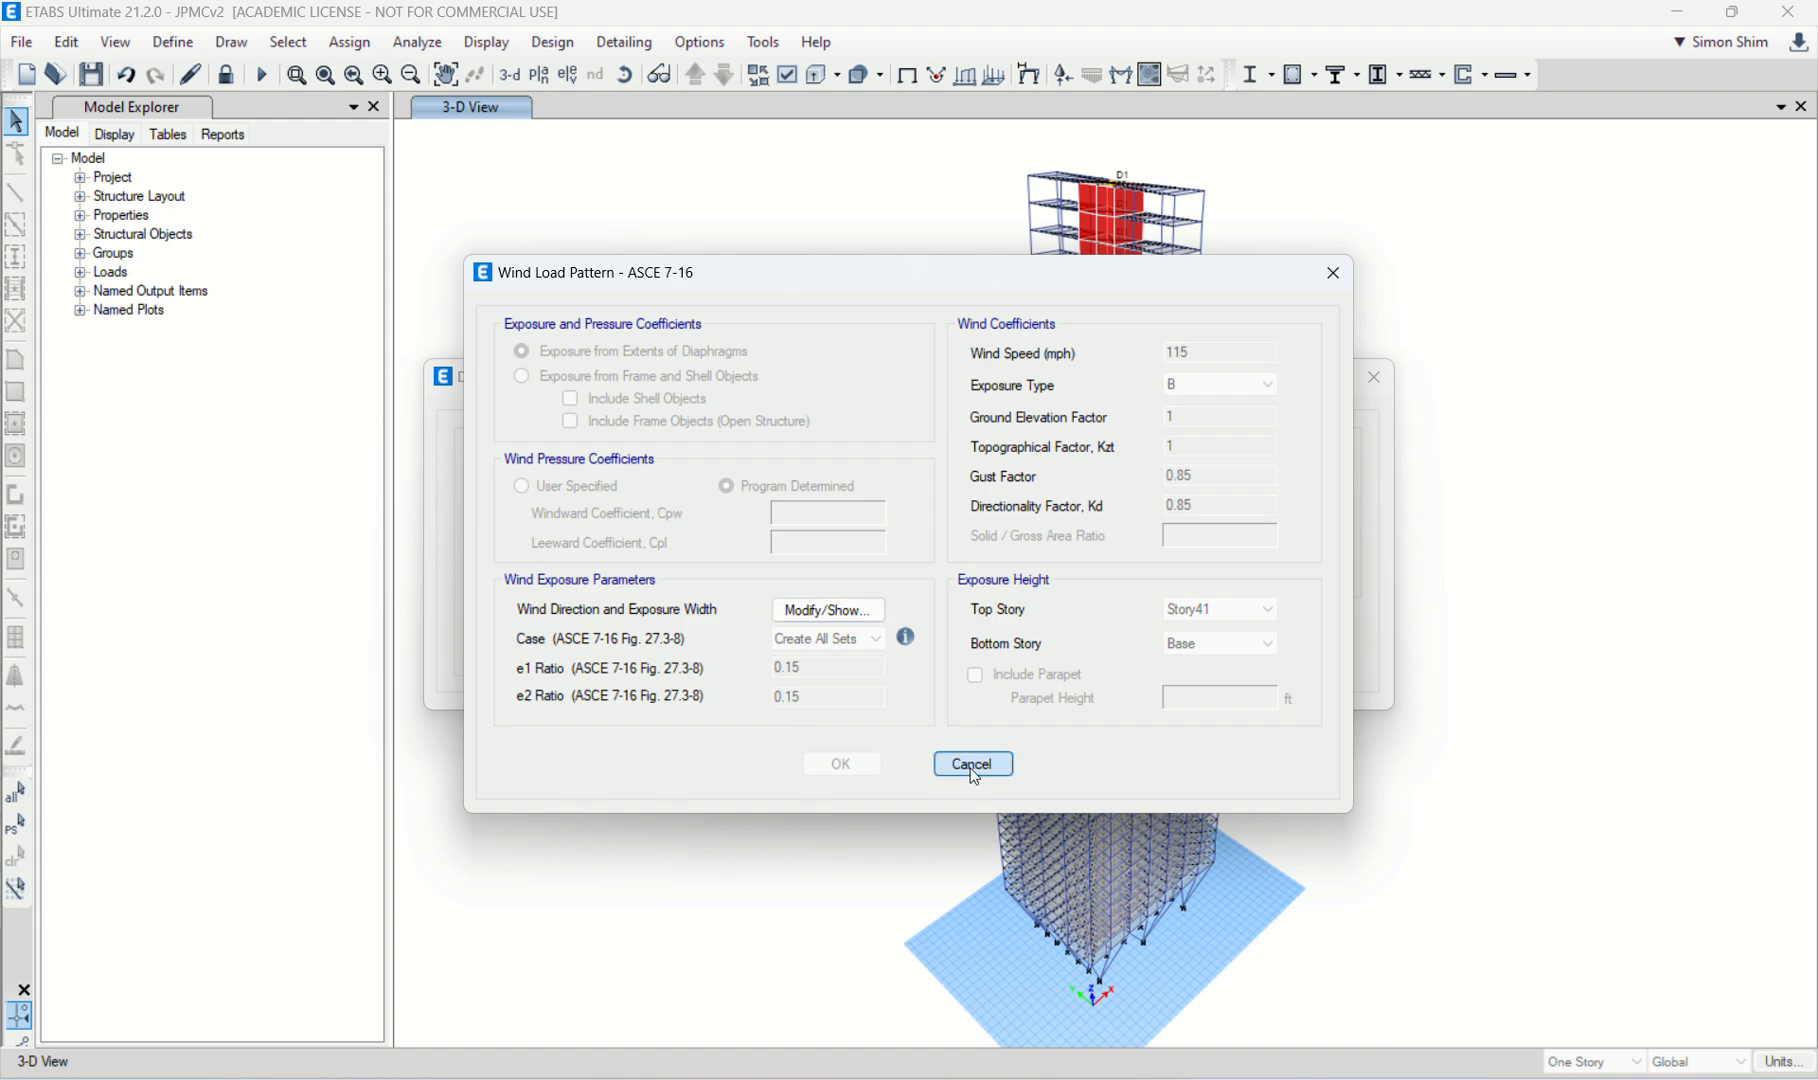
{"action": "left_click", "coordinate": [964, 764]}
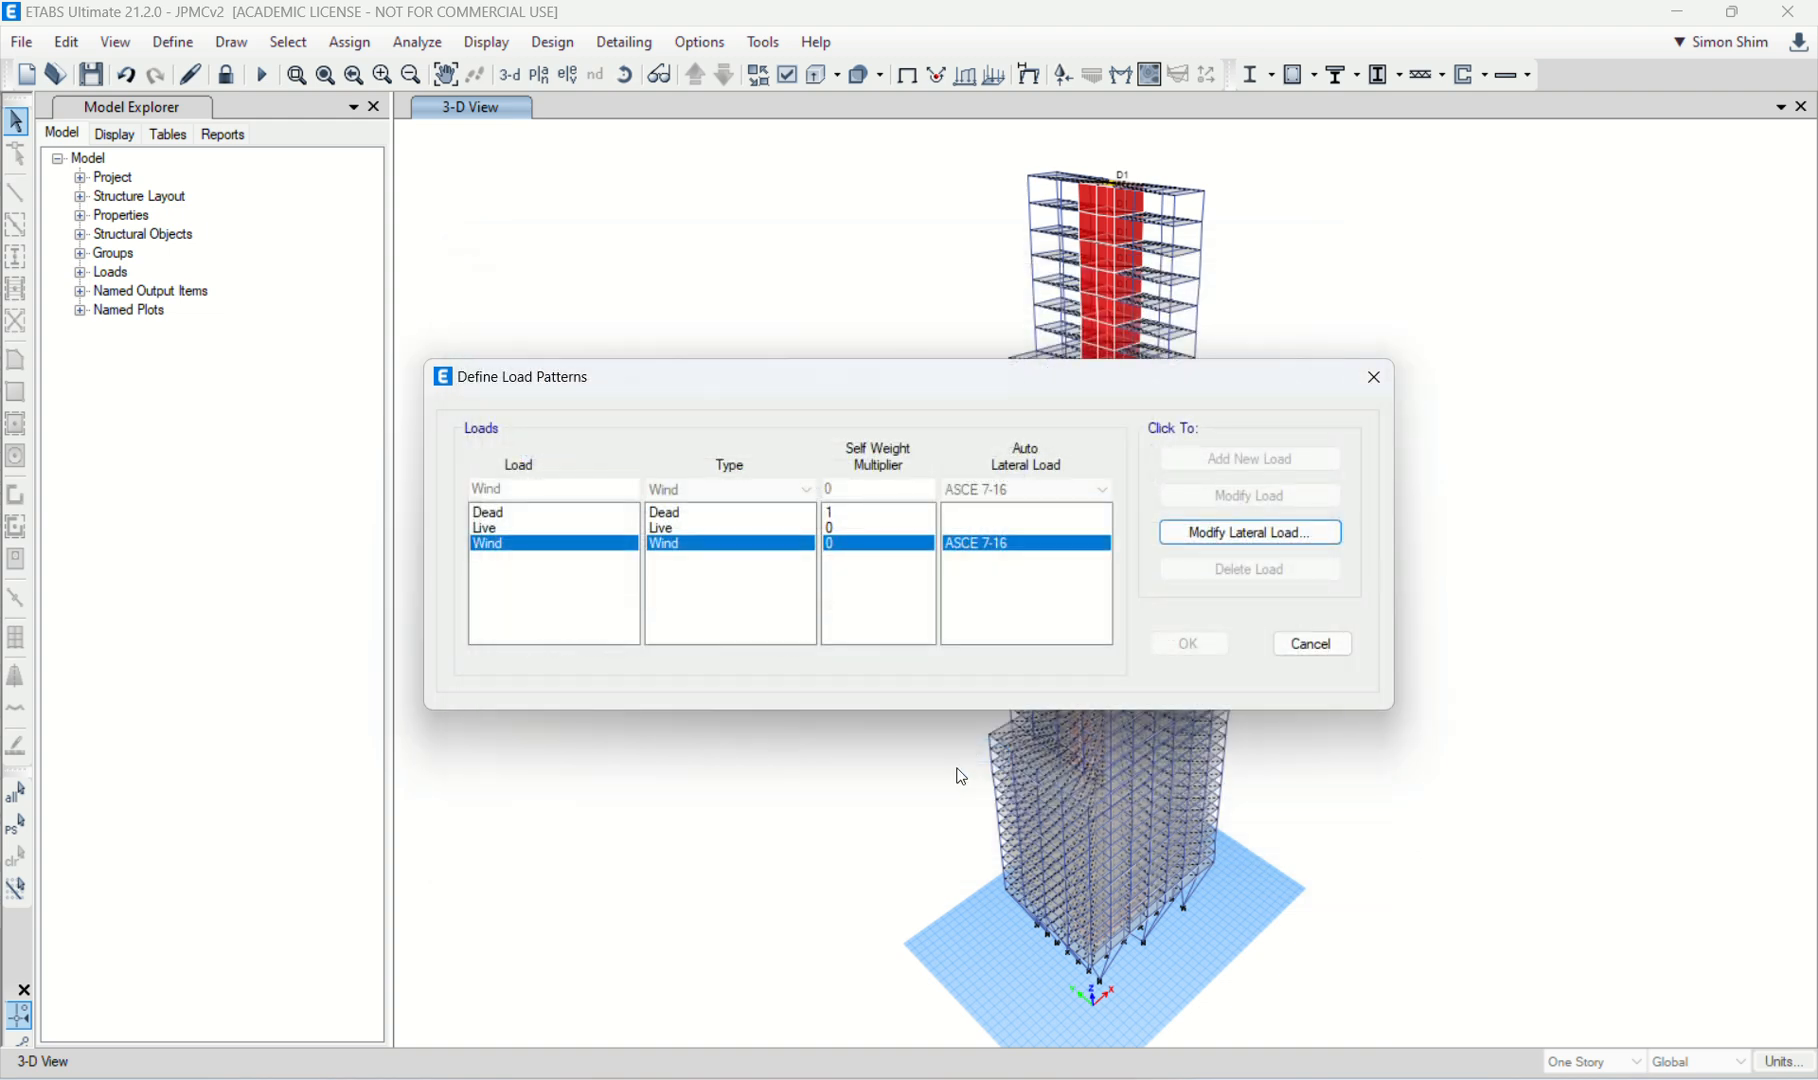
{"action": "left_click", "coordinate": [1300, 644]}
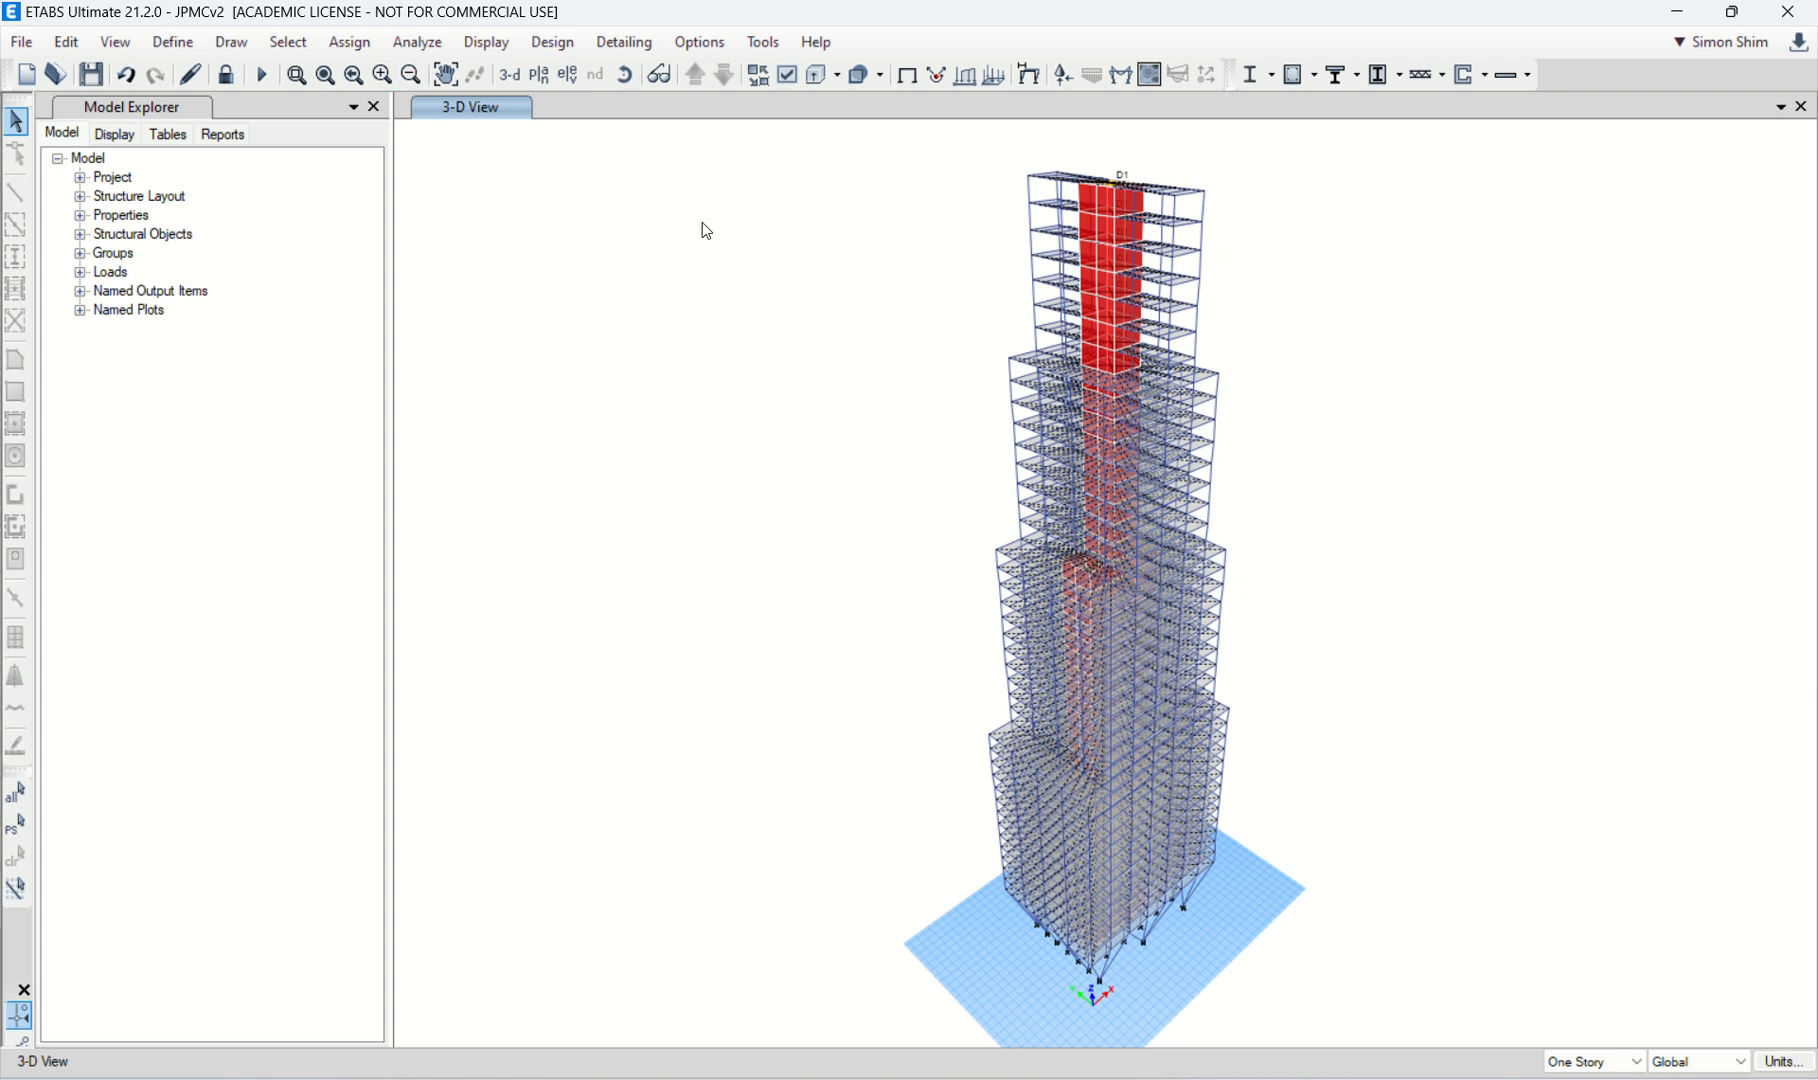
Step: Create a story response plot of the maximum story displacement for the Wind load case
{"action": "left_click", "coordinate": [552, 42]}
{"action": "mouse_move", "coordinate": [487, 42]}
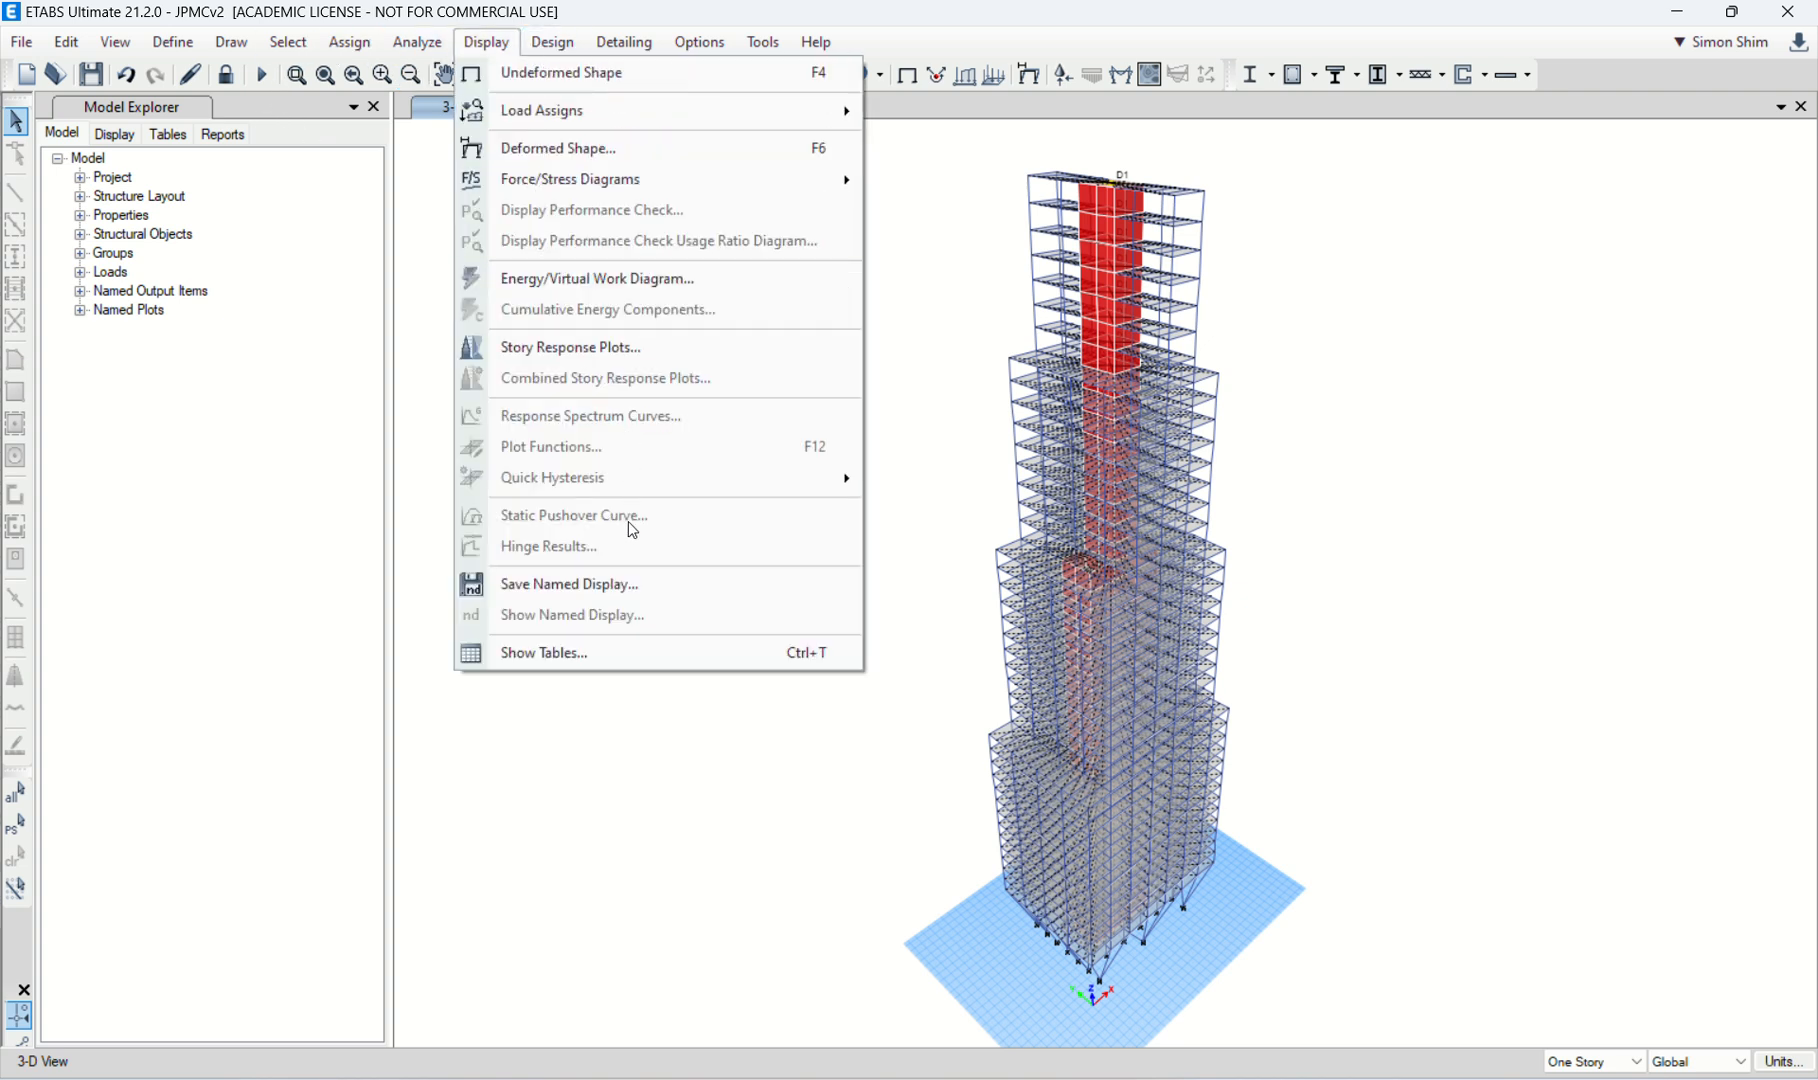
{"action": "left_click", "coordinate": [626, 354]}
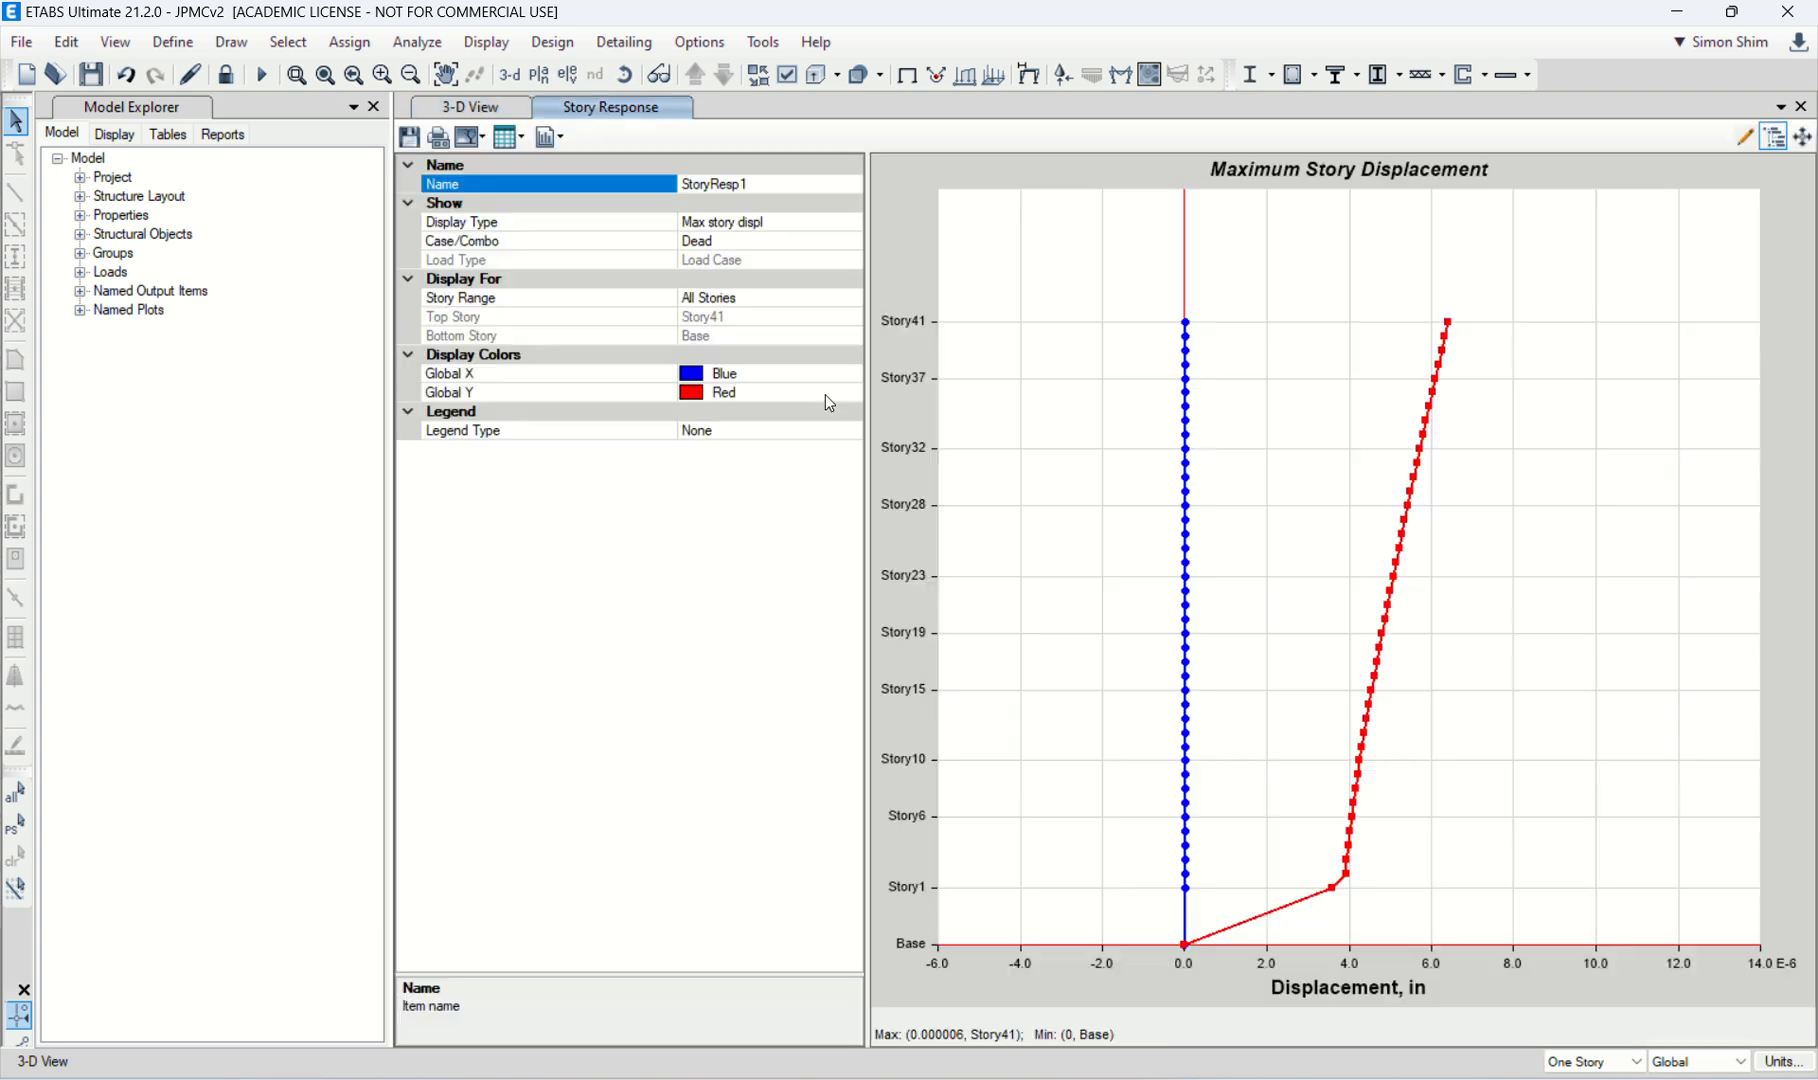
{"action": "left_click", "coordinate": [813, 240]}
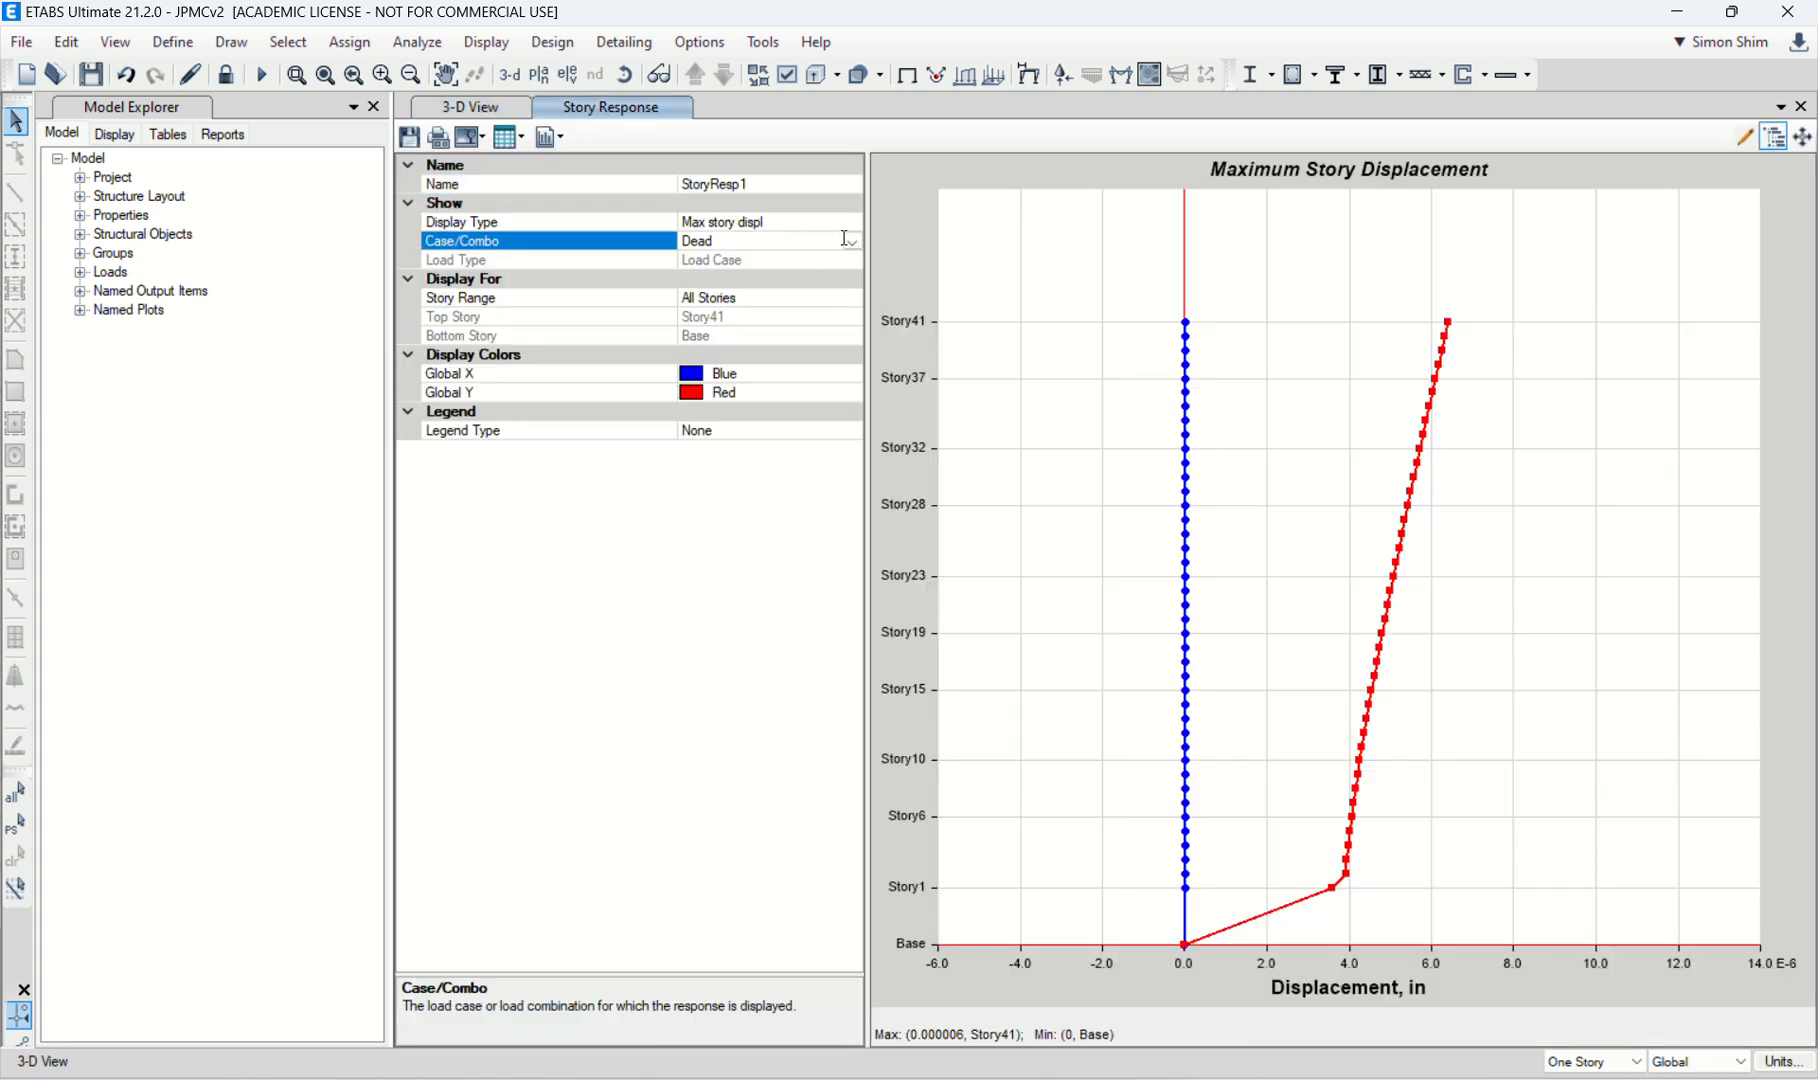
{"action": "left_click", "coordinate": [845, 240]}
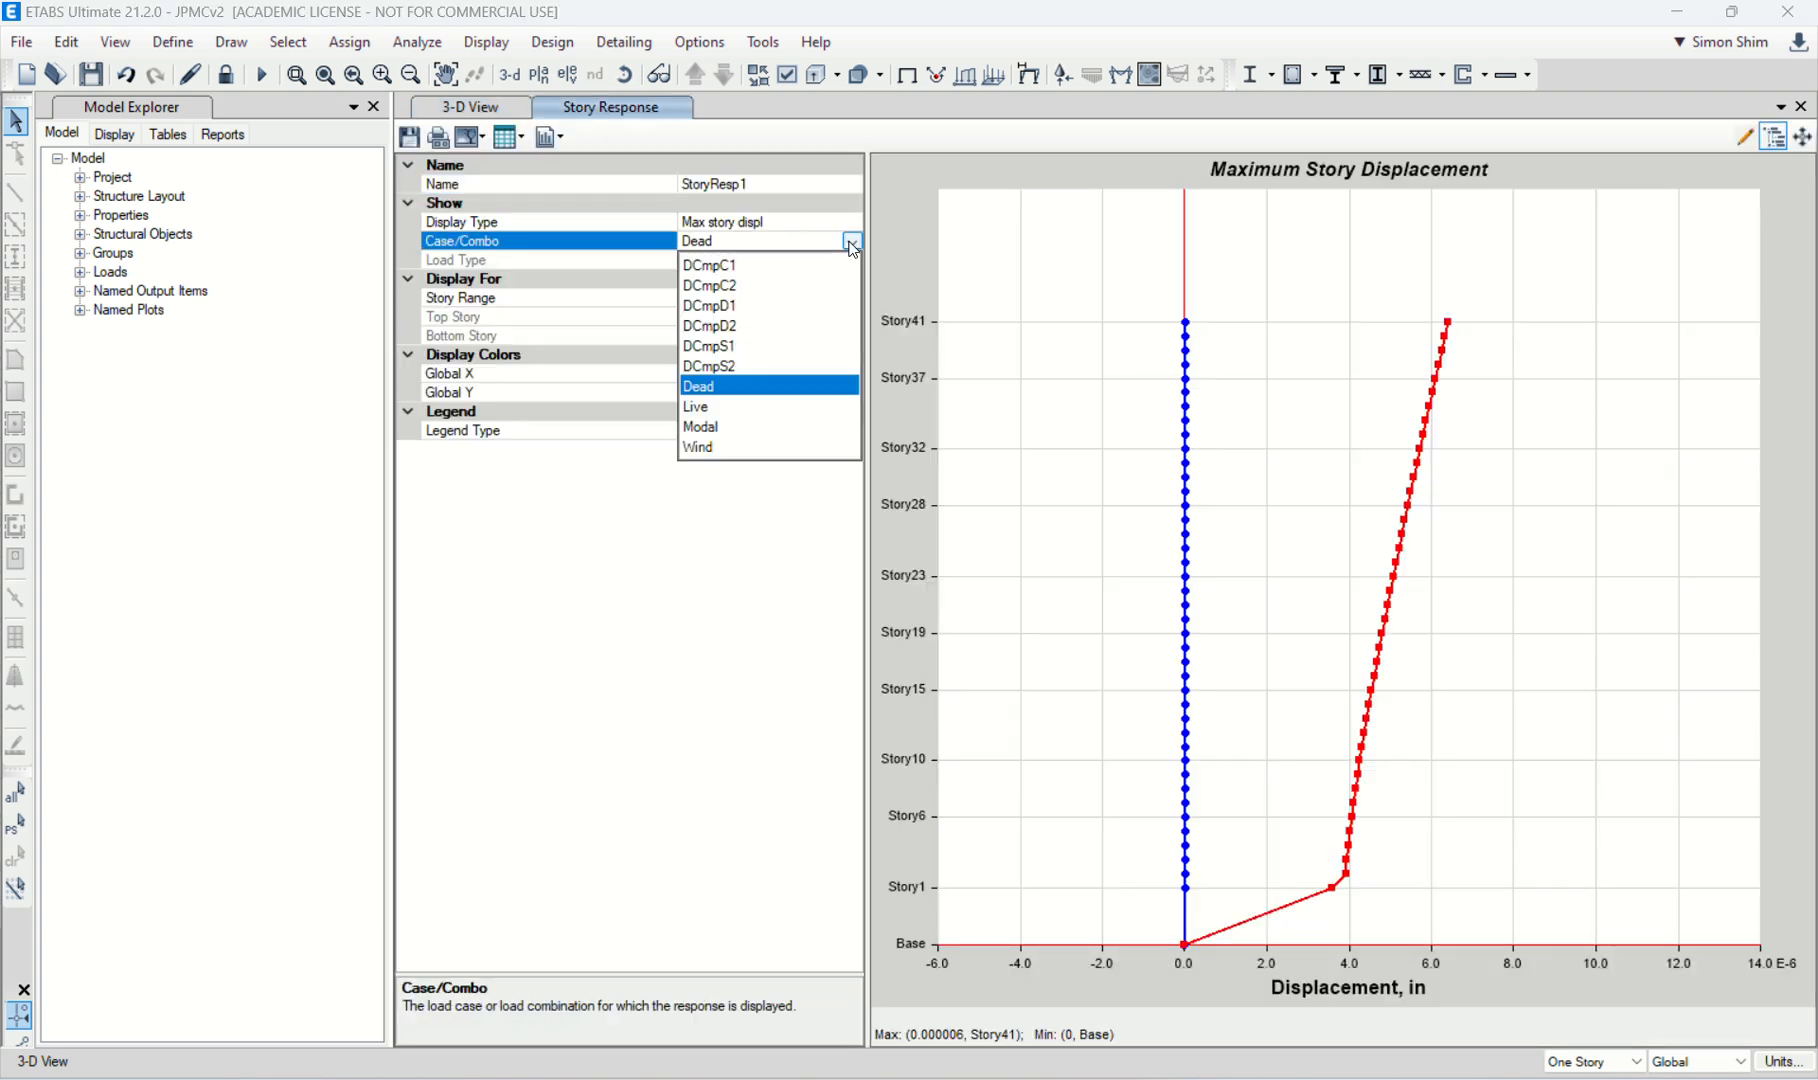
{"action": "left_click", "coordinate": [727, 450]}
Step: Switch the story response plot's display type to Story shears for the Wind case
{"action": "left_click", "coordinate": [803, 221]}
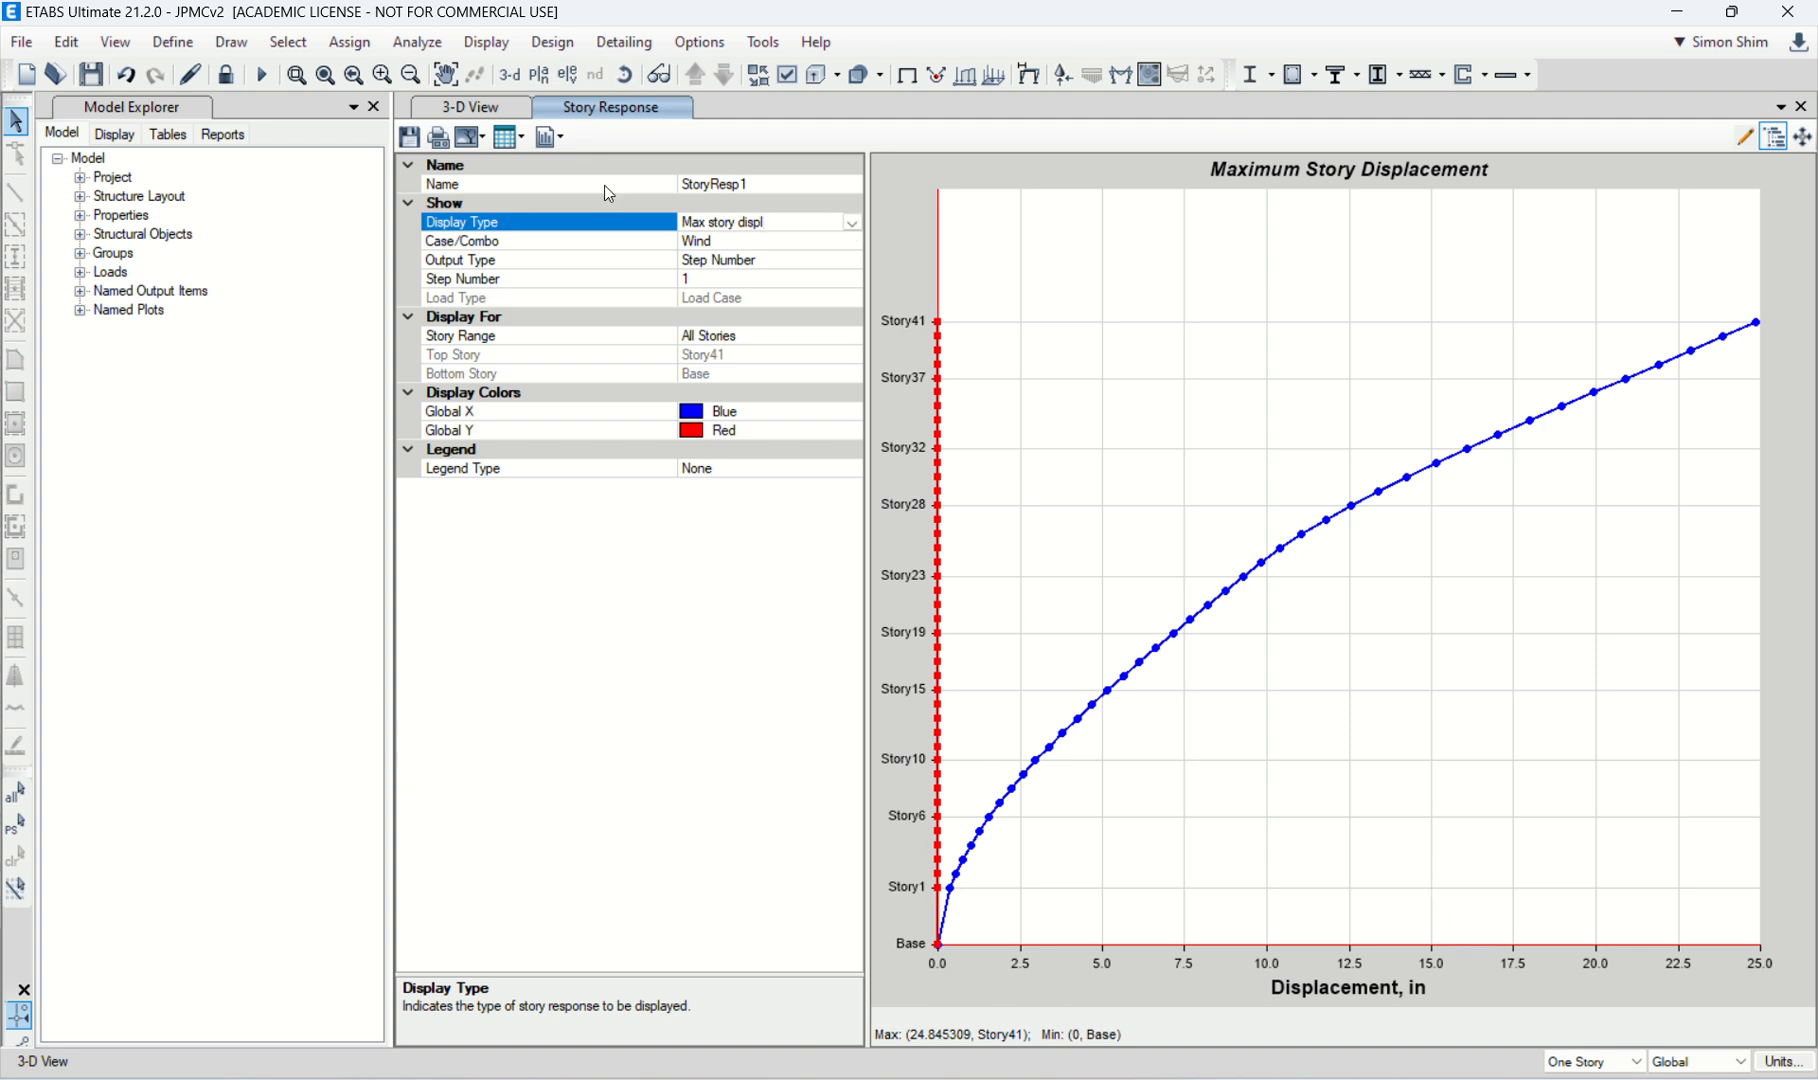
{"action": "left_click", "coordinate": [851, 222]}
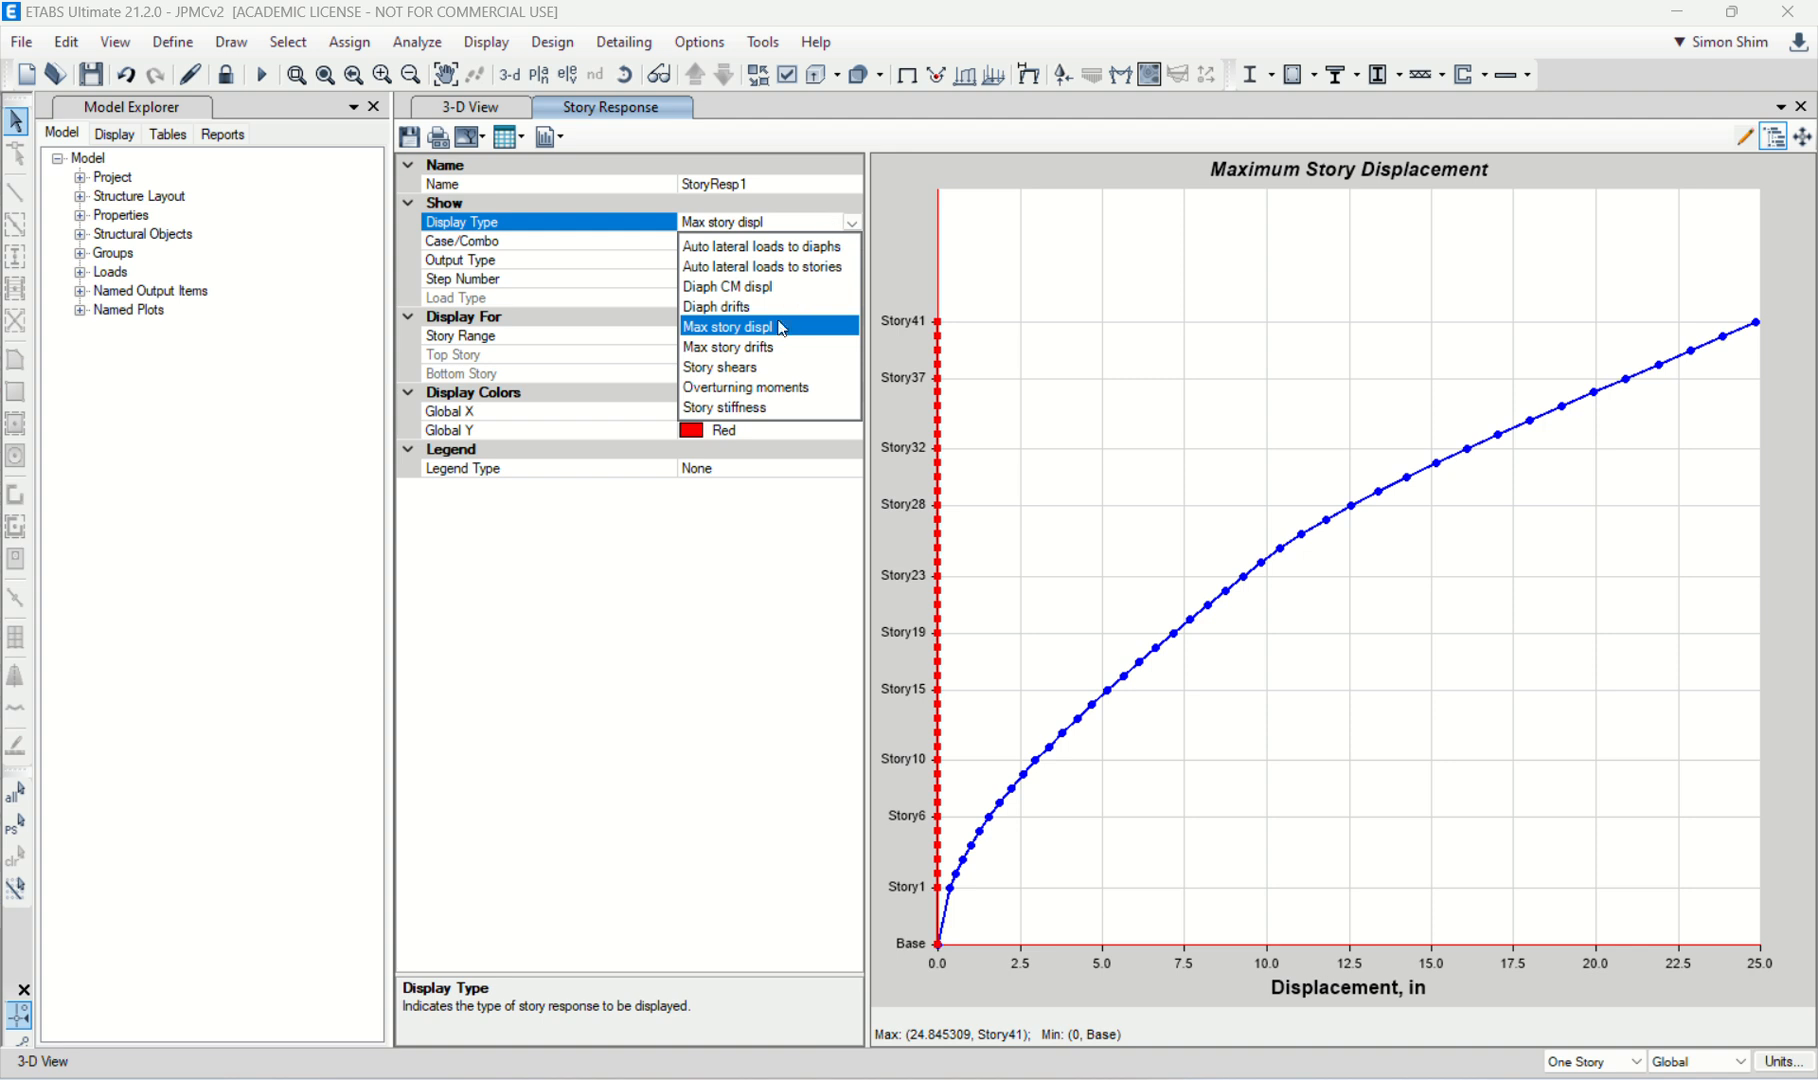
{"action": "left_click", "coordinate": [757, 366]}
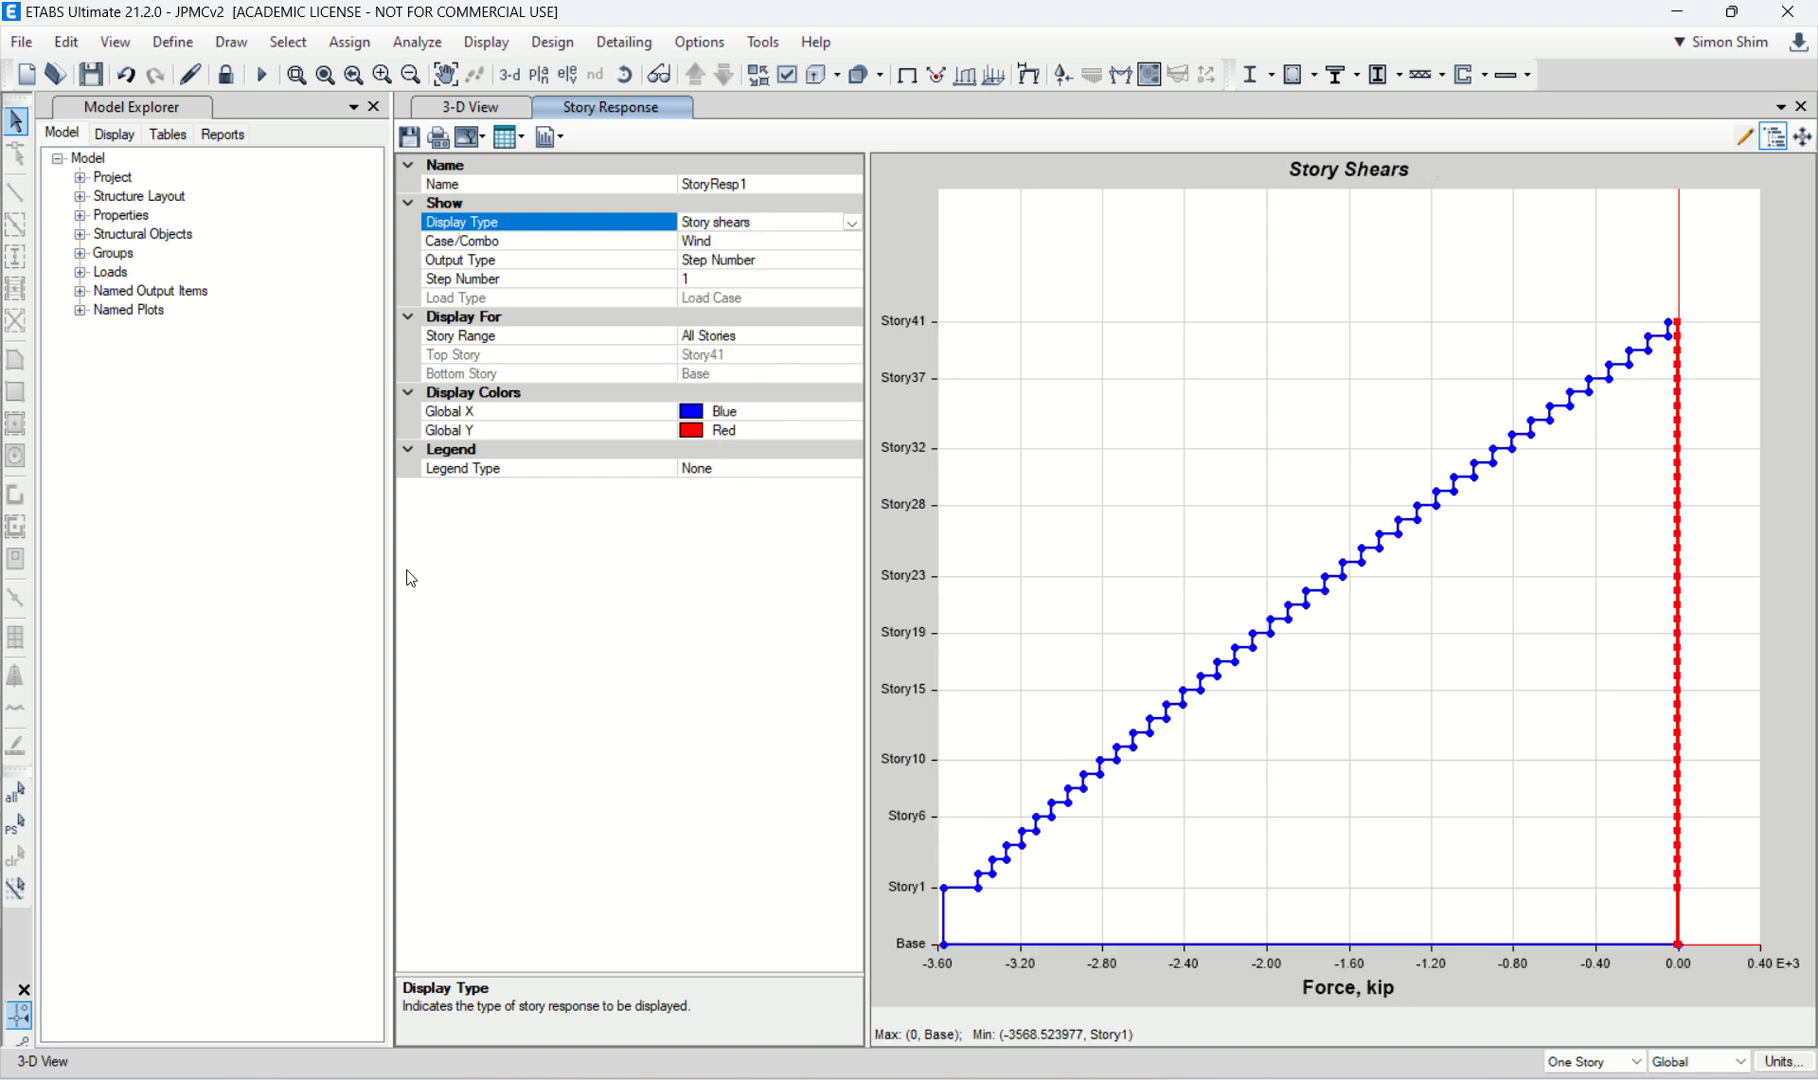
Step: Narrow the Model Explorer and create a second story response plot of maximum story displacement for the Wind case
{"action": "left_click_drag", "start_coordinate": [391, 579], "coordinate": [289, 579]}
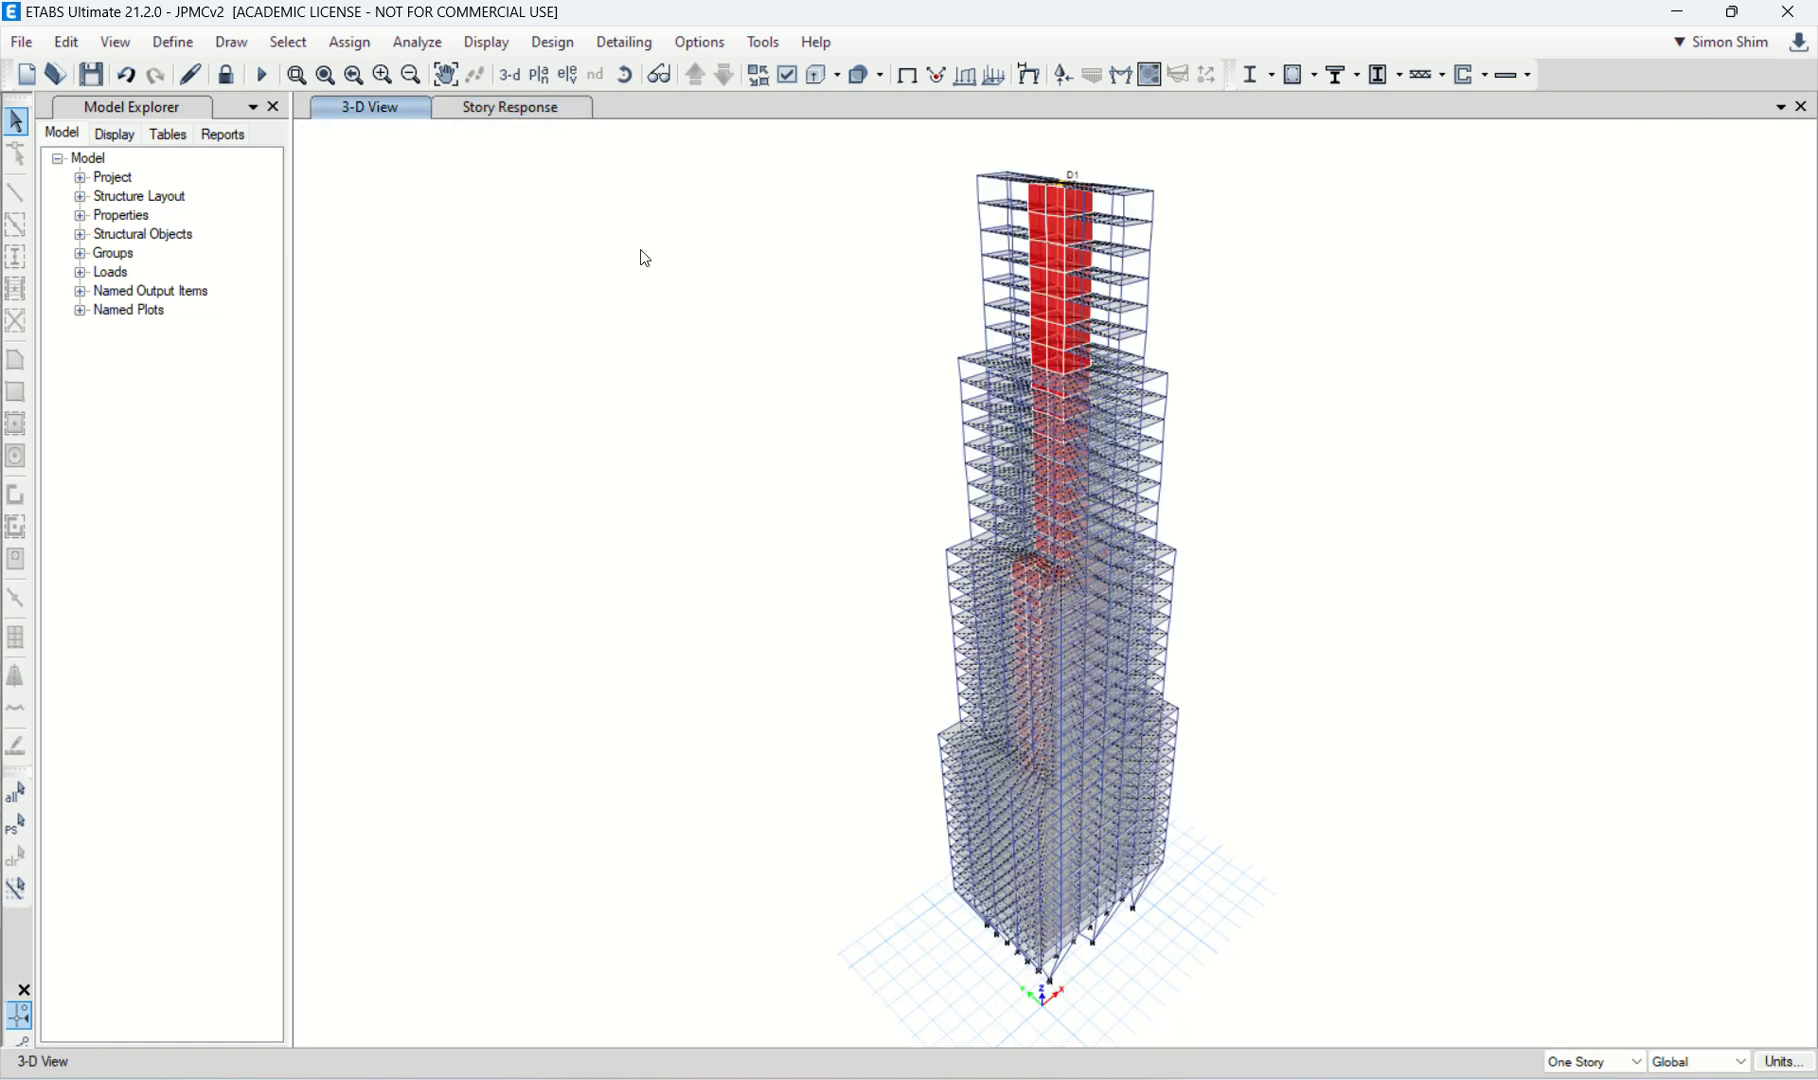
{"action": "left_click", "coordinate": [486, 42]}
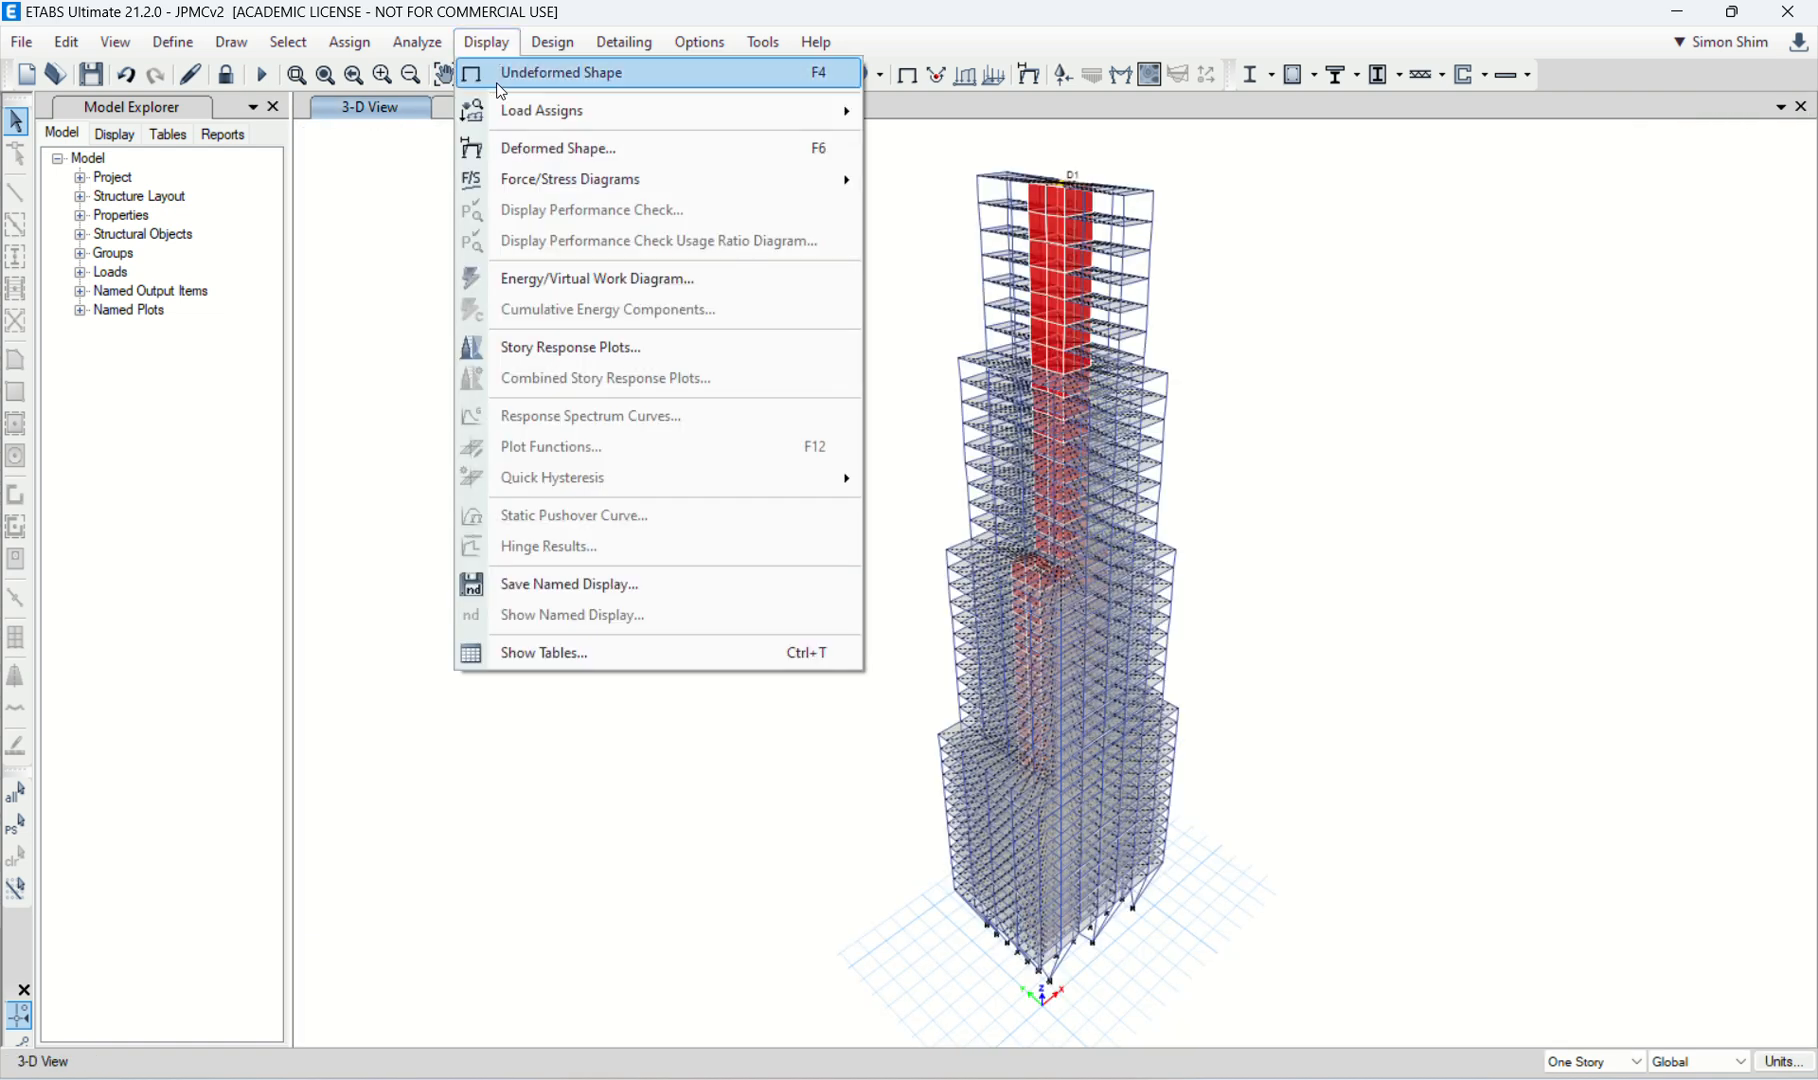
{"action": "left_click", "coordinate": [600, 346]}
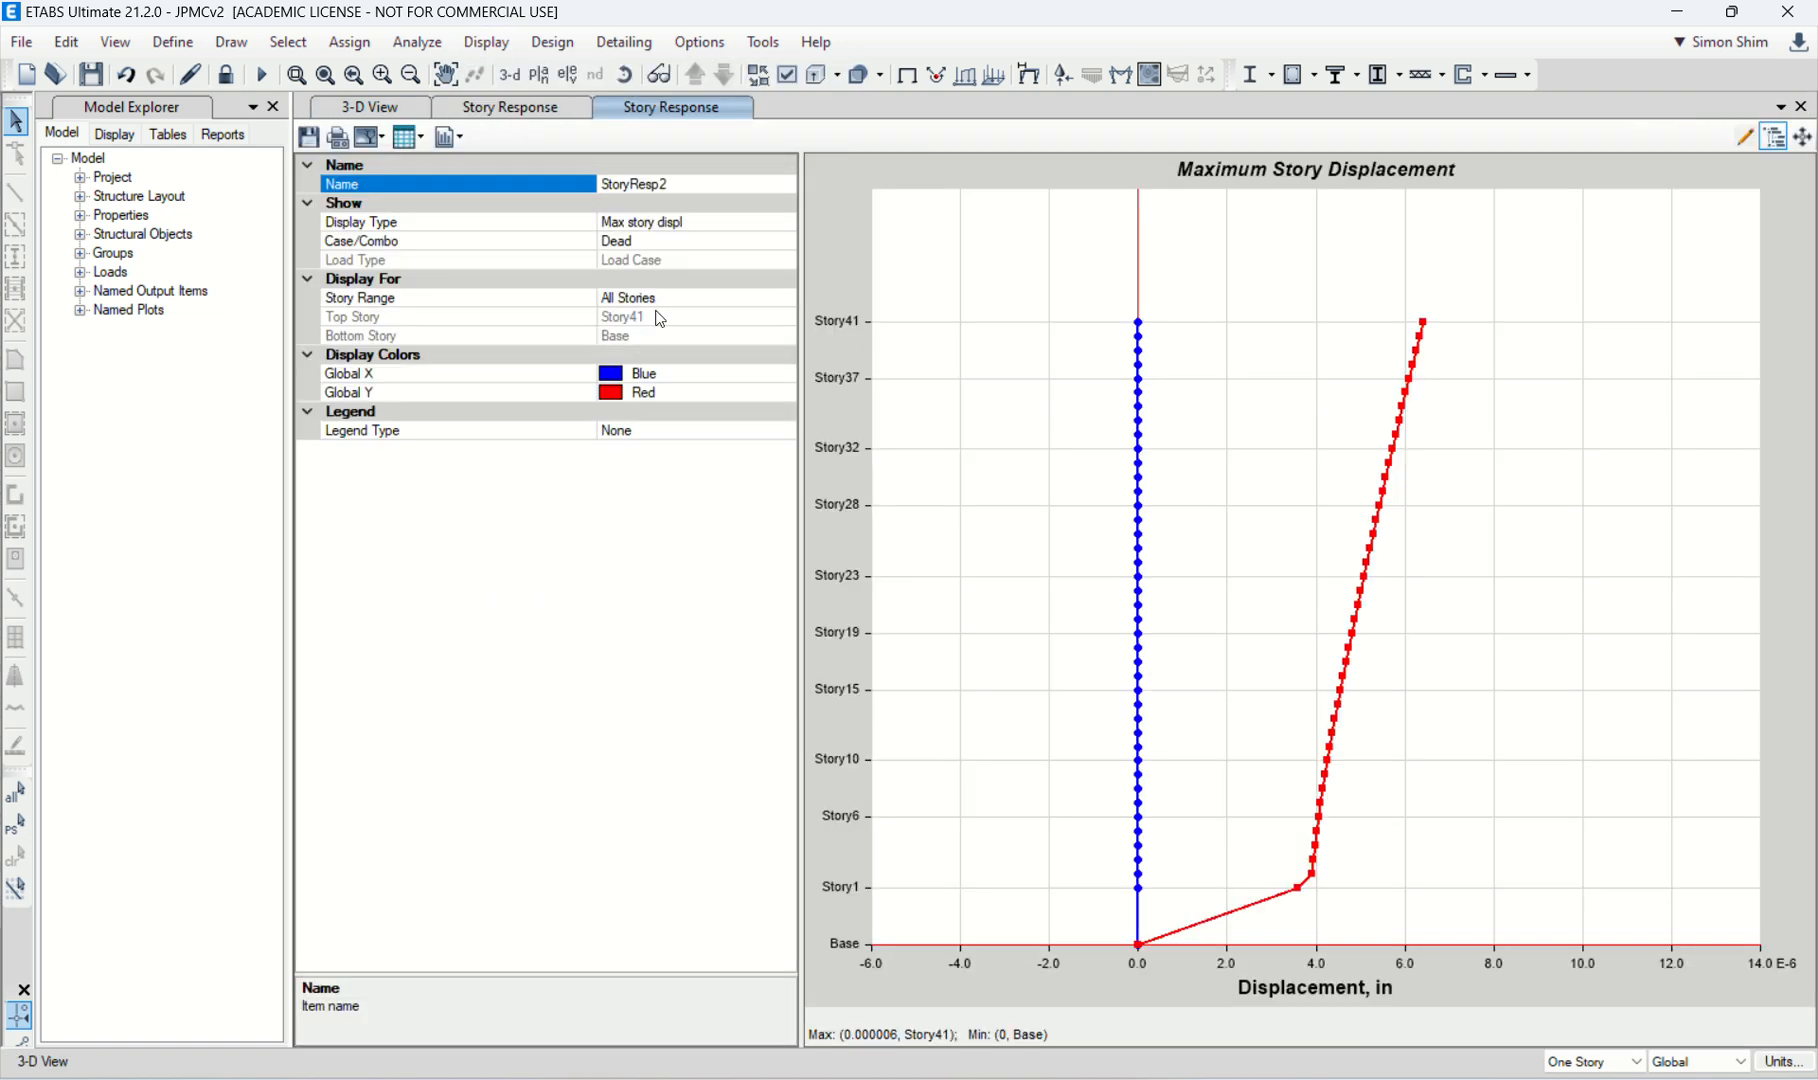
{"action": "left_click", "coordinate": [705, 241]}
{"action": "left_click", "coordinate": [778, 243]}
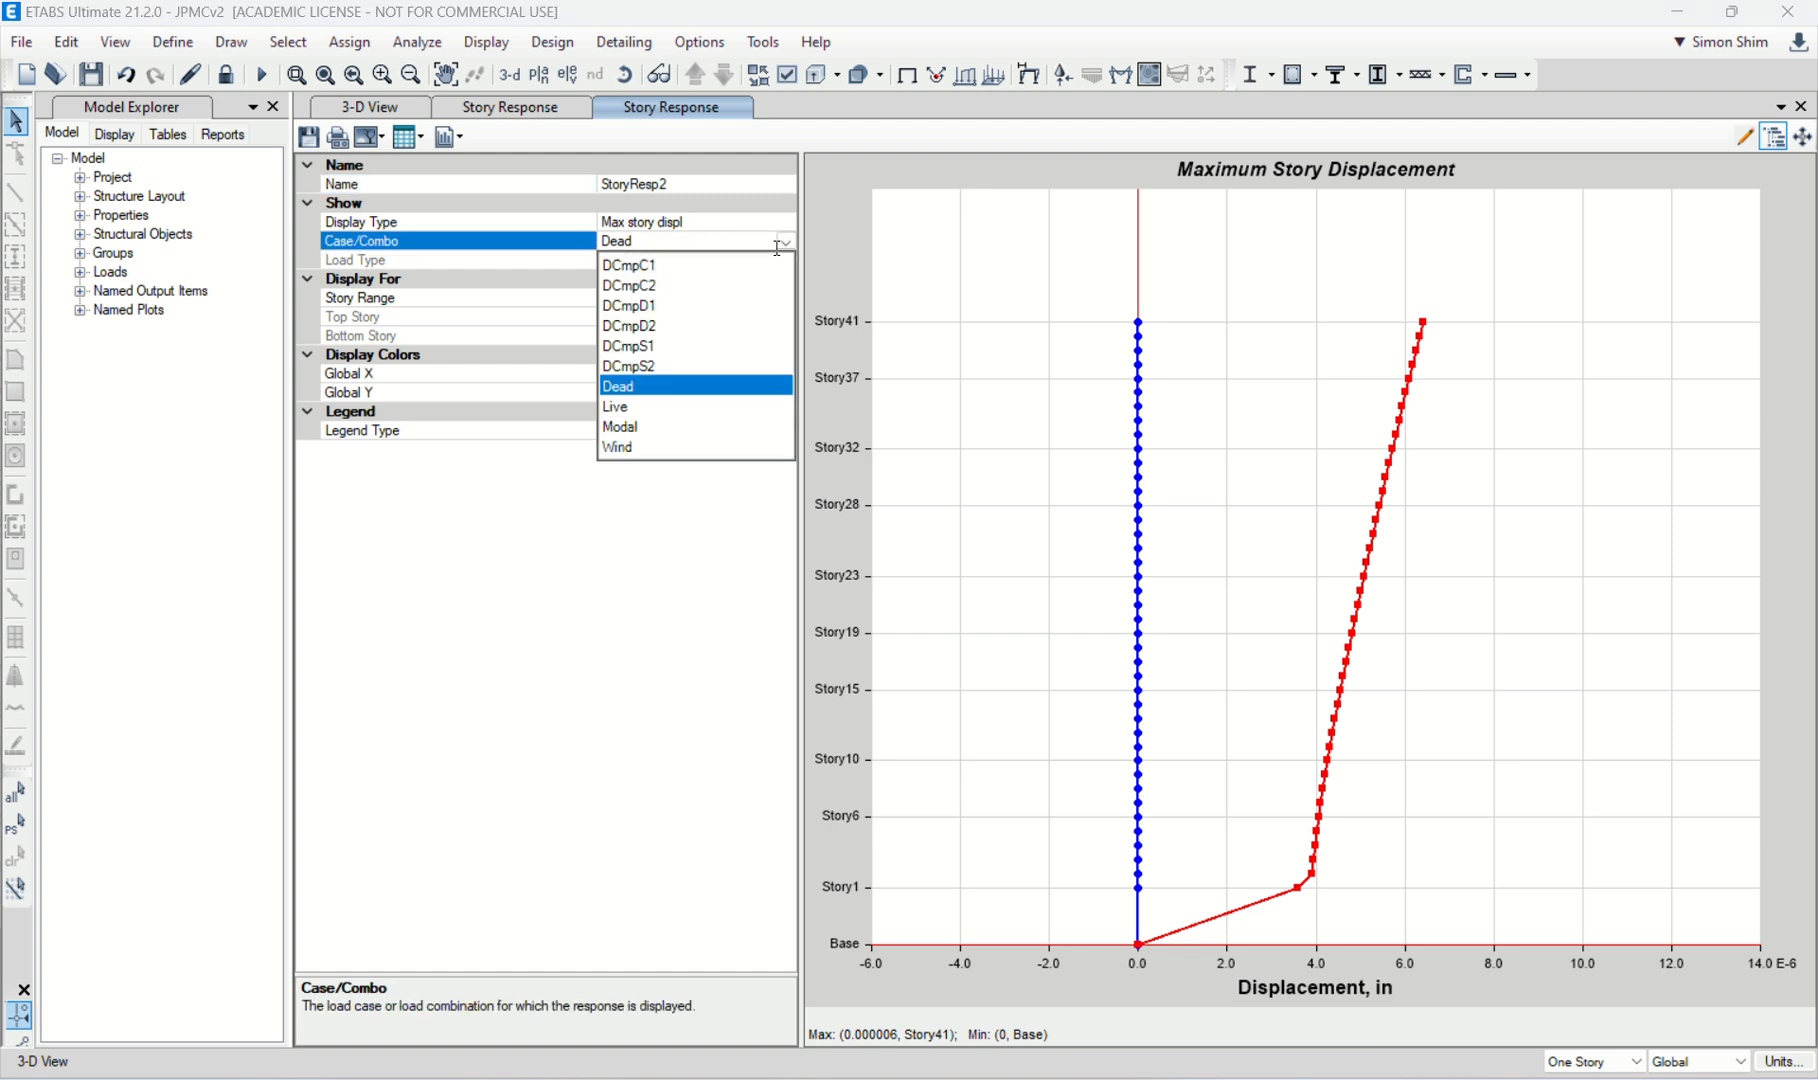
{"action": "left_click", "coordinate": [646, 445]}
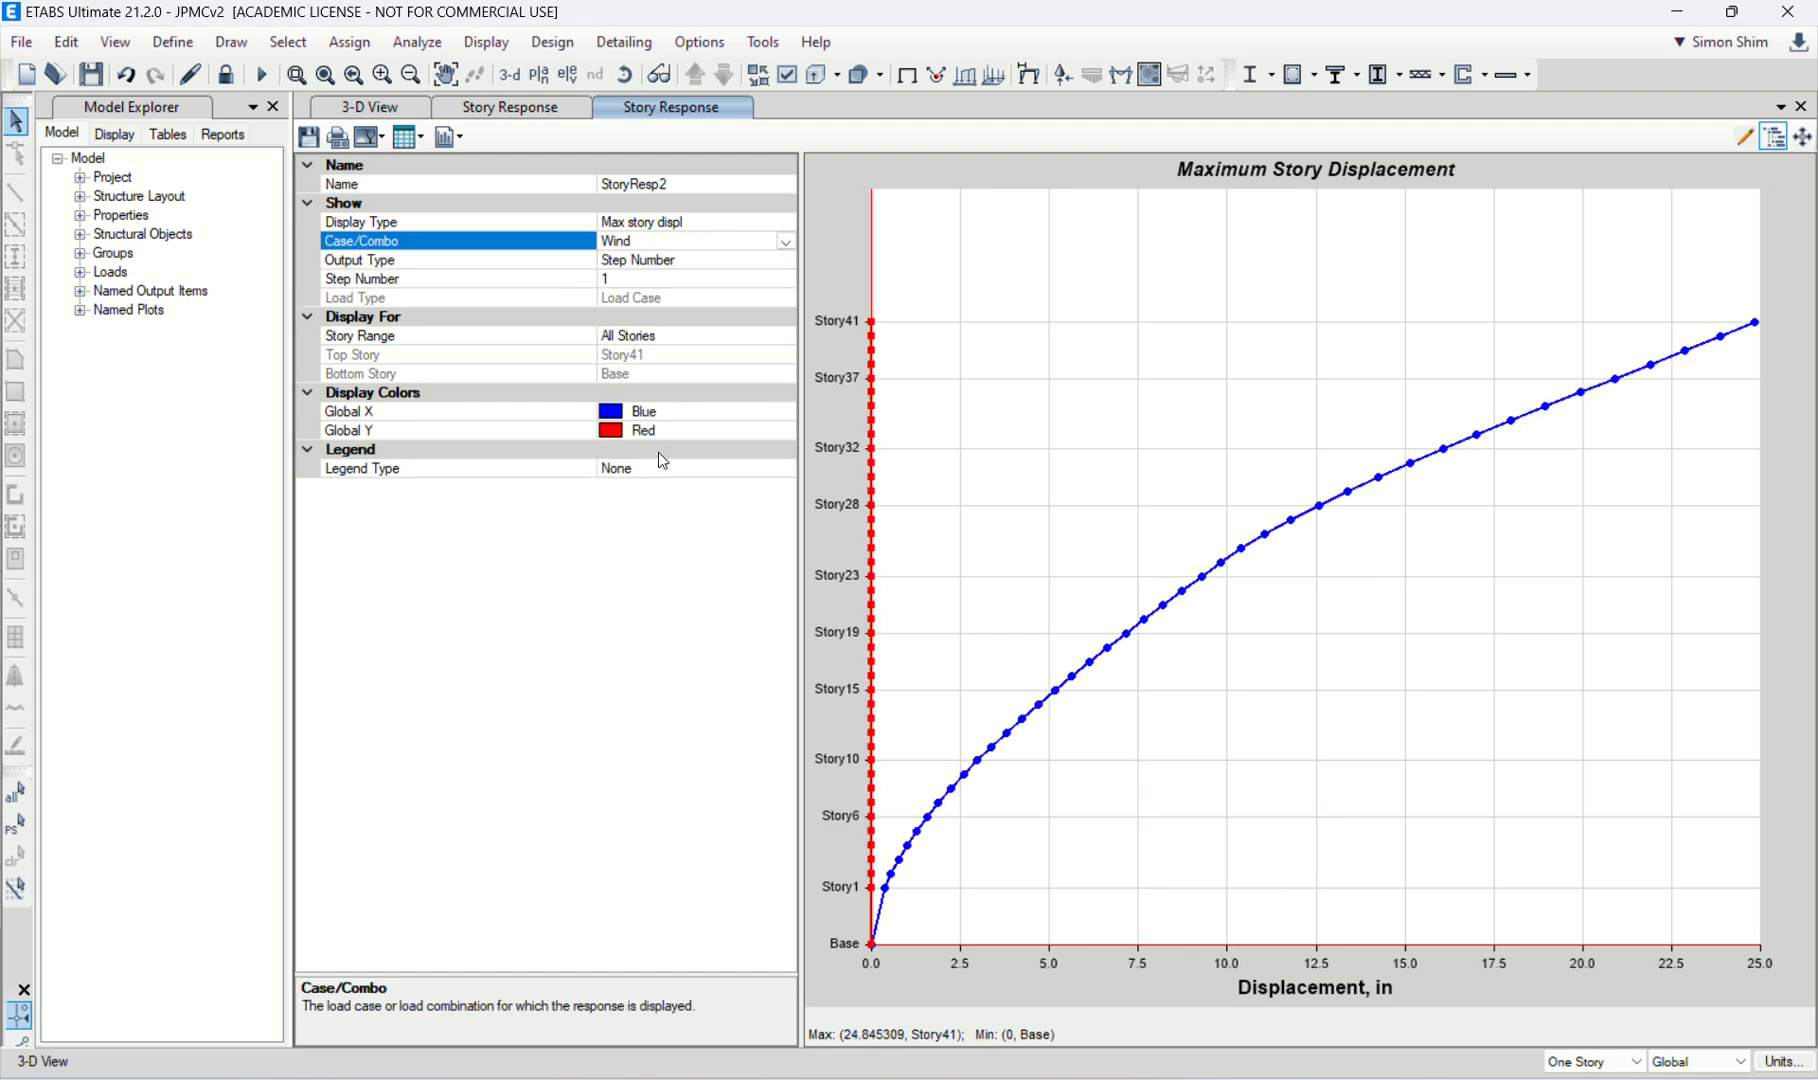
Step: Set the second story response plot to step number 2 and return to the 3D view of the tower
{"action": "left_click", "coordinate": [658, 276]}
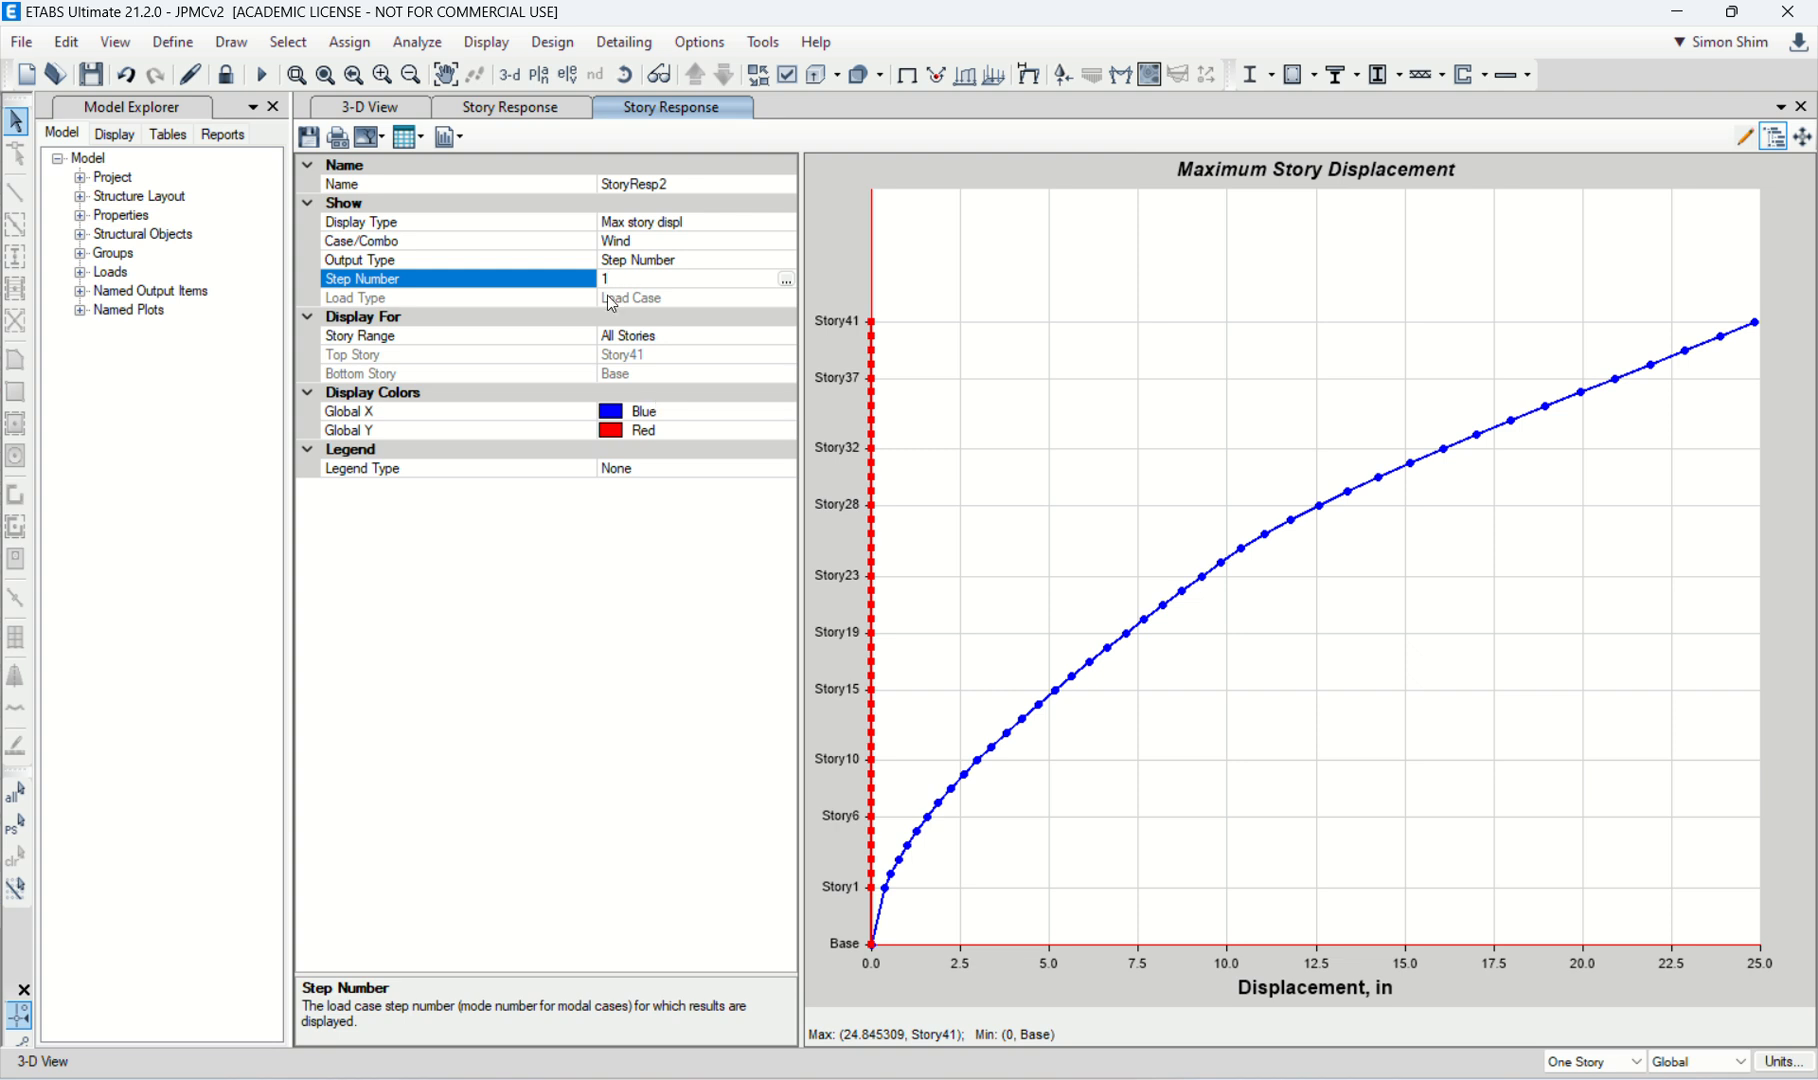
{"action": "key", "text": "BackSpace"}
{"action": "type", "text": "2"}
{"action": "key", "text": "Return"}
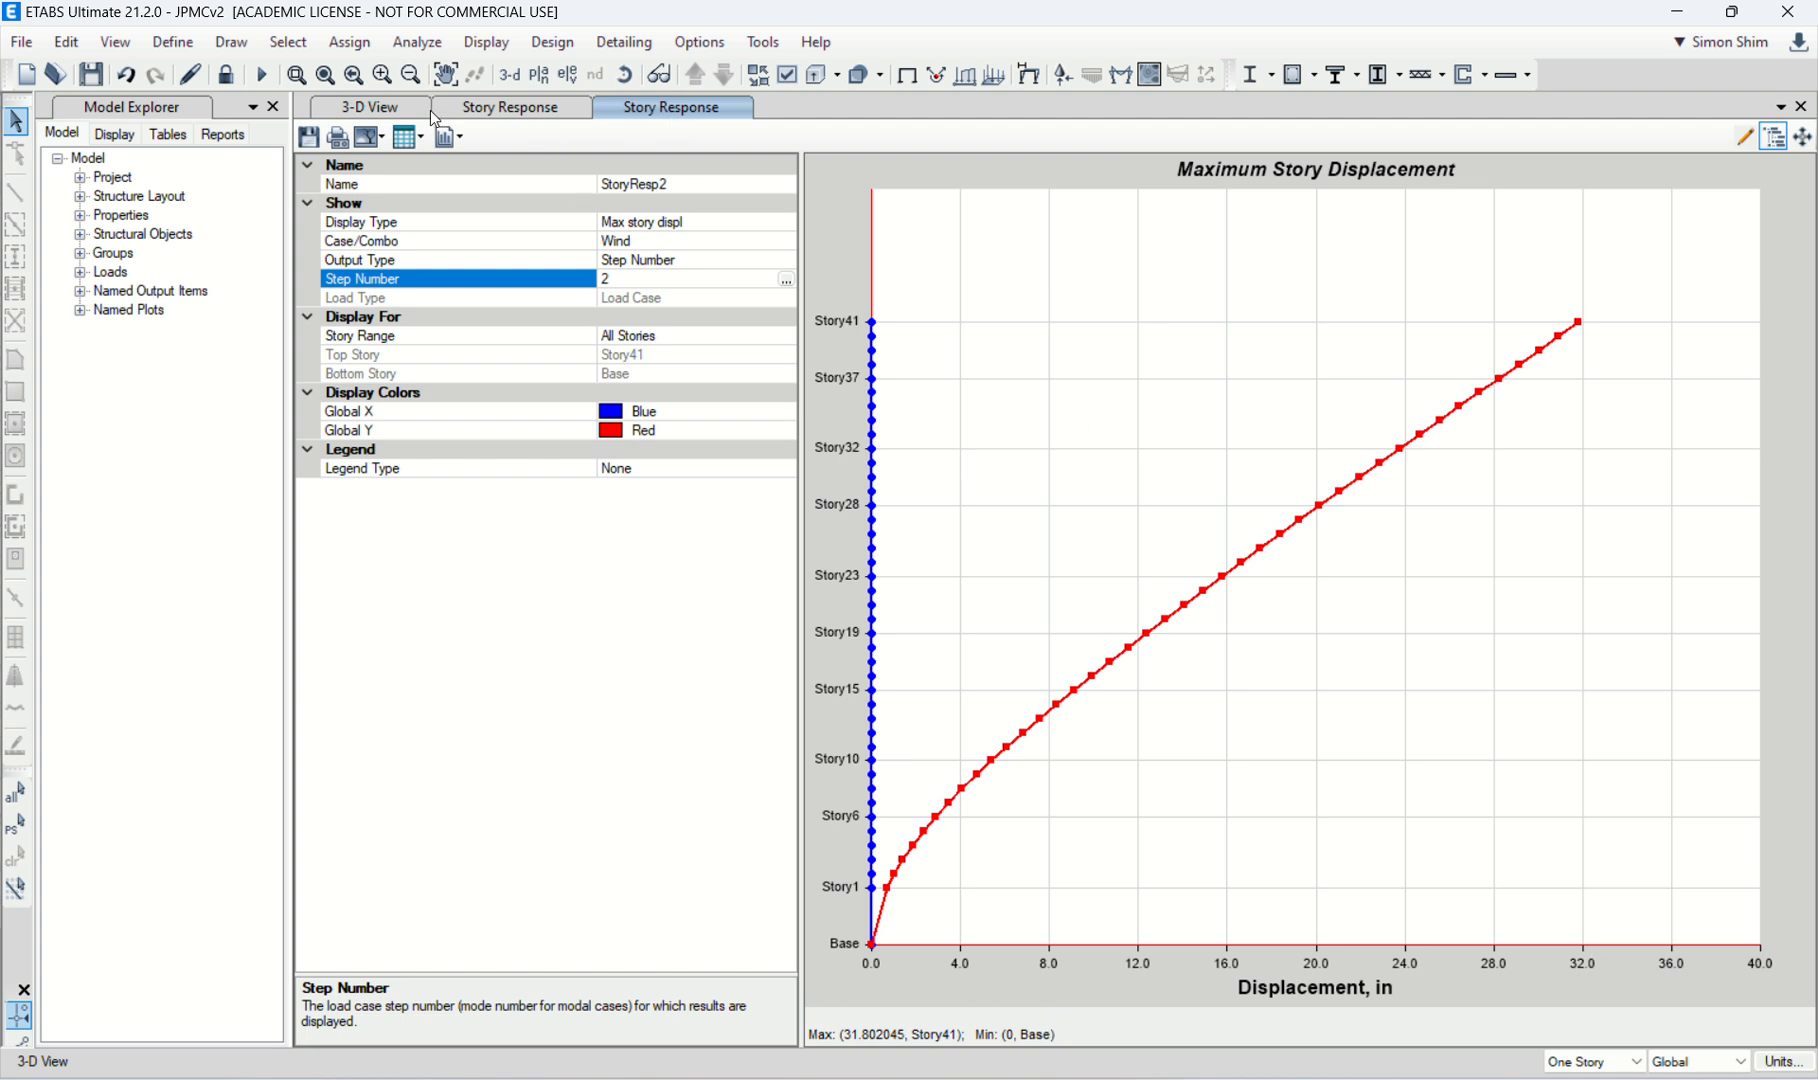
{"action": "left_click", "coordinate": [386, 118]}
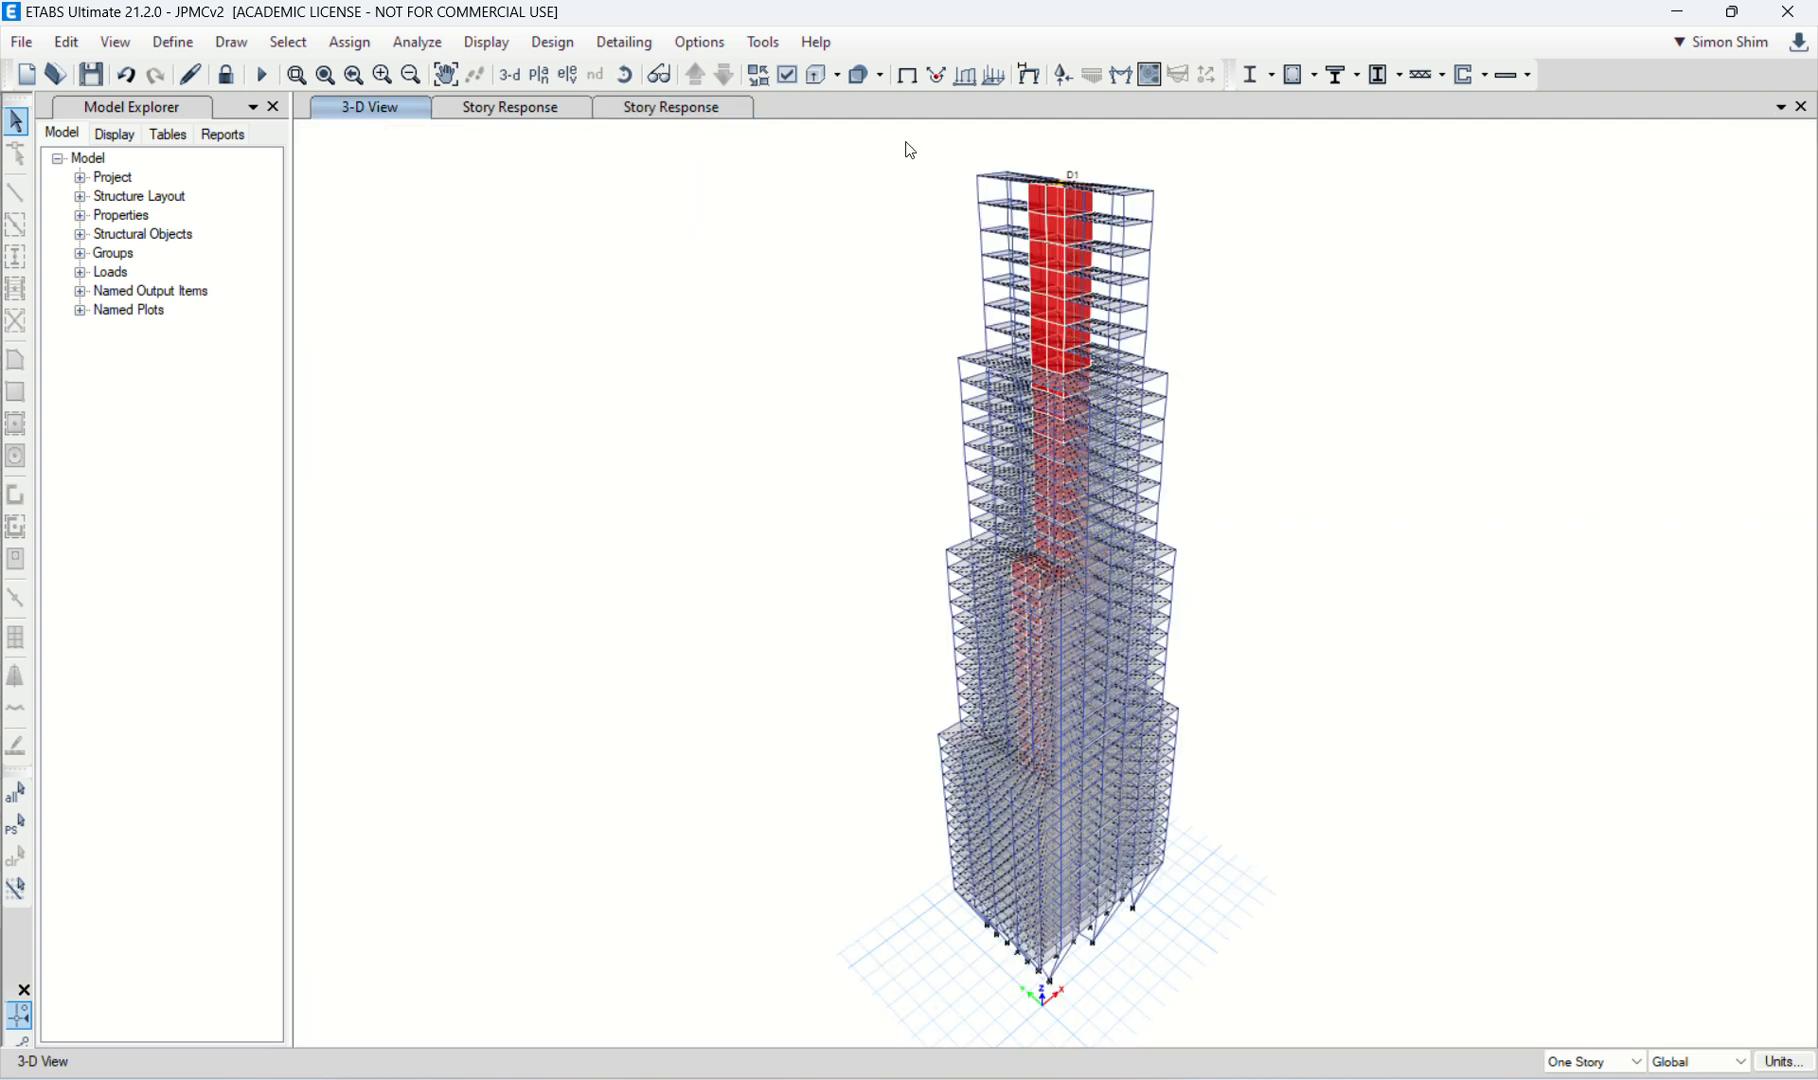
Step: Rotate the 3D tower view to face its side, and replace it with the elevation view at grid 2
{"action": "left_click", "coordinate": [625, 75]}
{"action": "left_click_drag", "start_coordinate": [1278, 472], "coordinate": [1326, 535]}
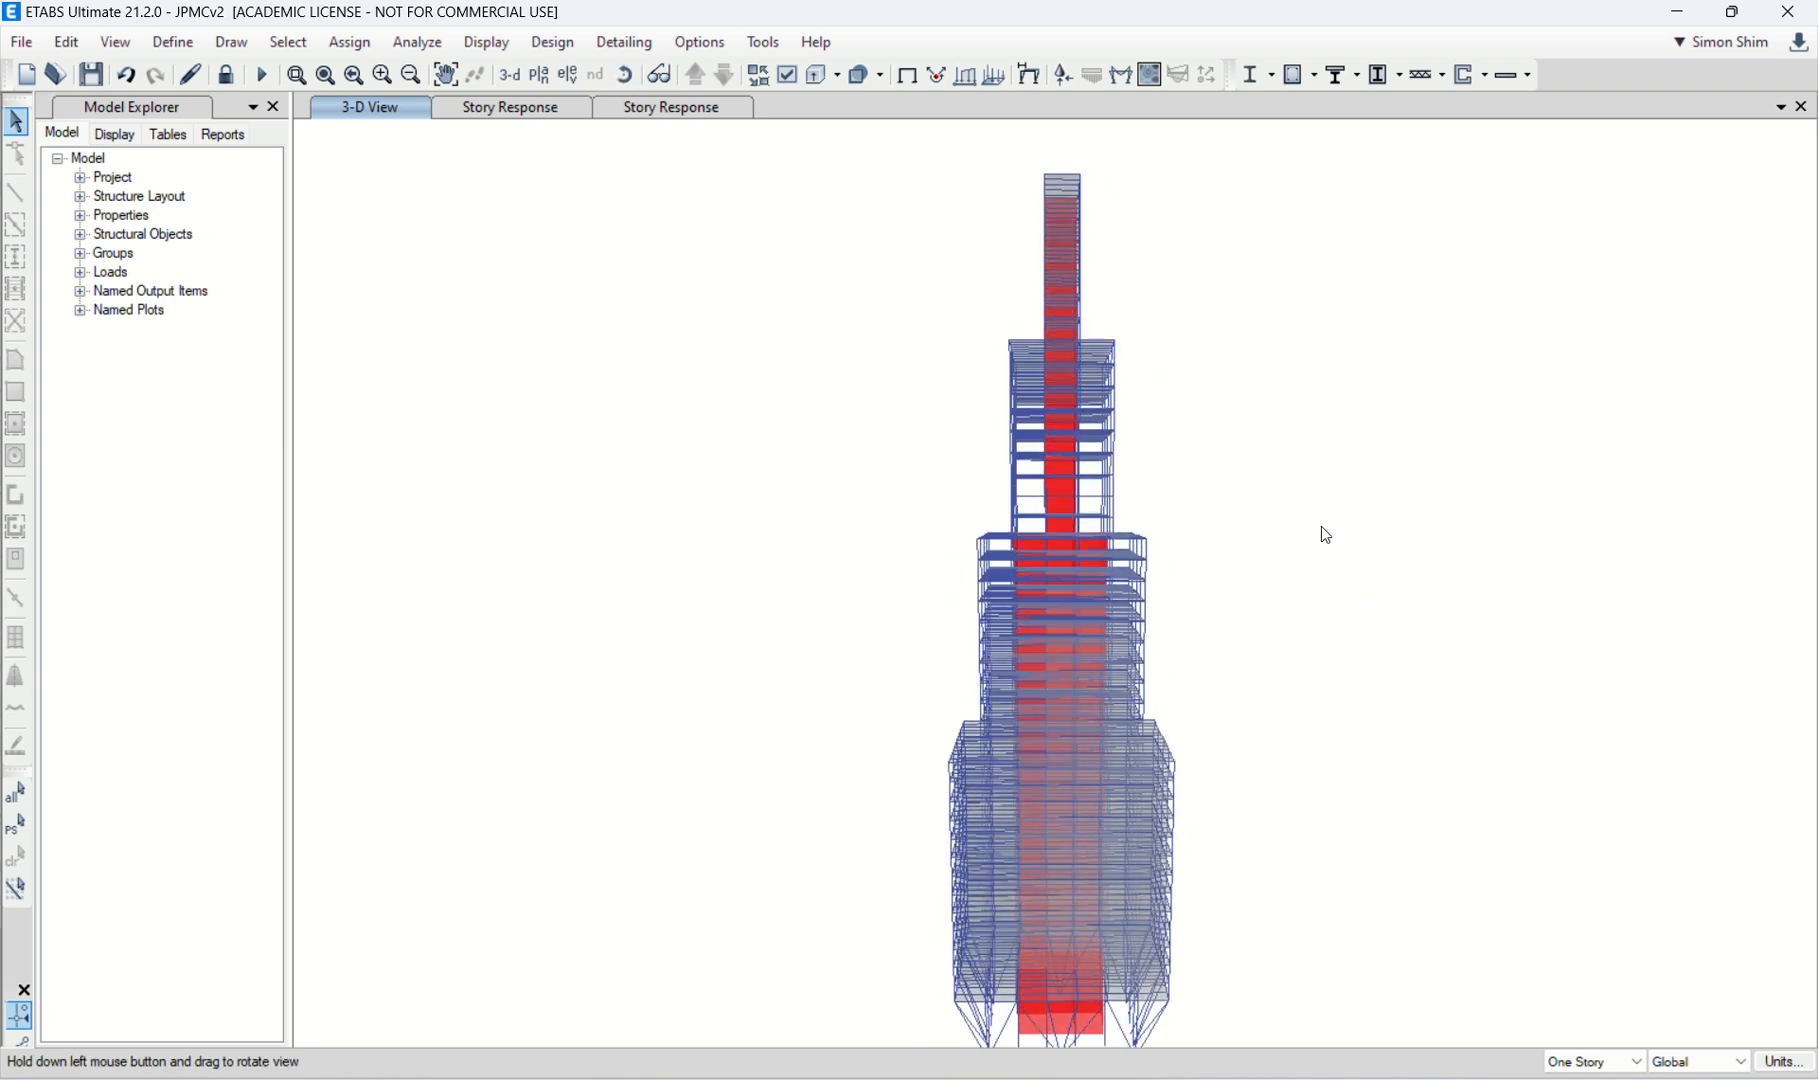
{"action": "left_click", "coordinate": [568, 75]}
{"action": "left_click", "coordinate": [723, 565]}
{"action": "left_click", "coordinate": [818, 850]}
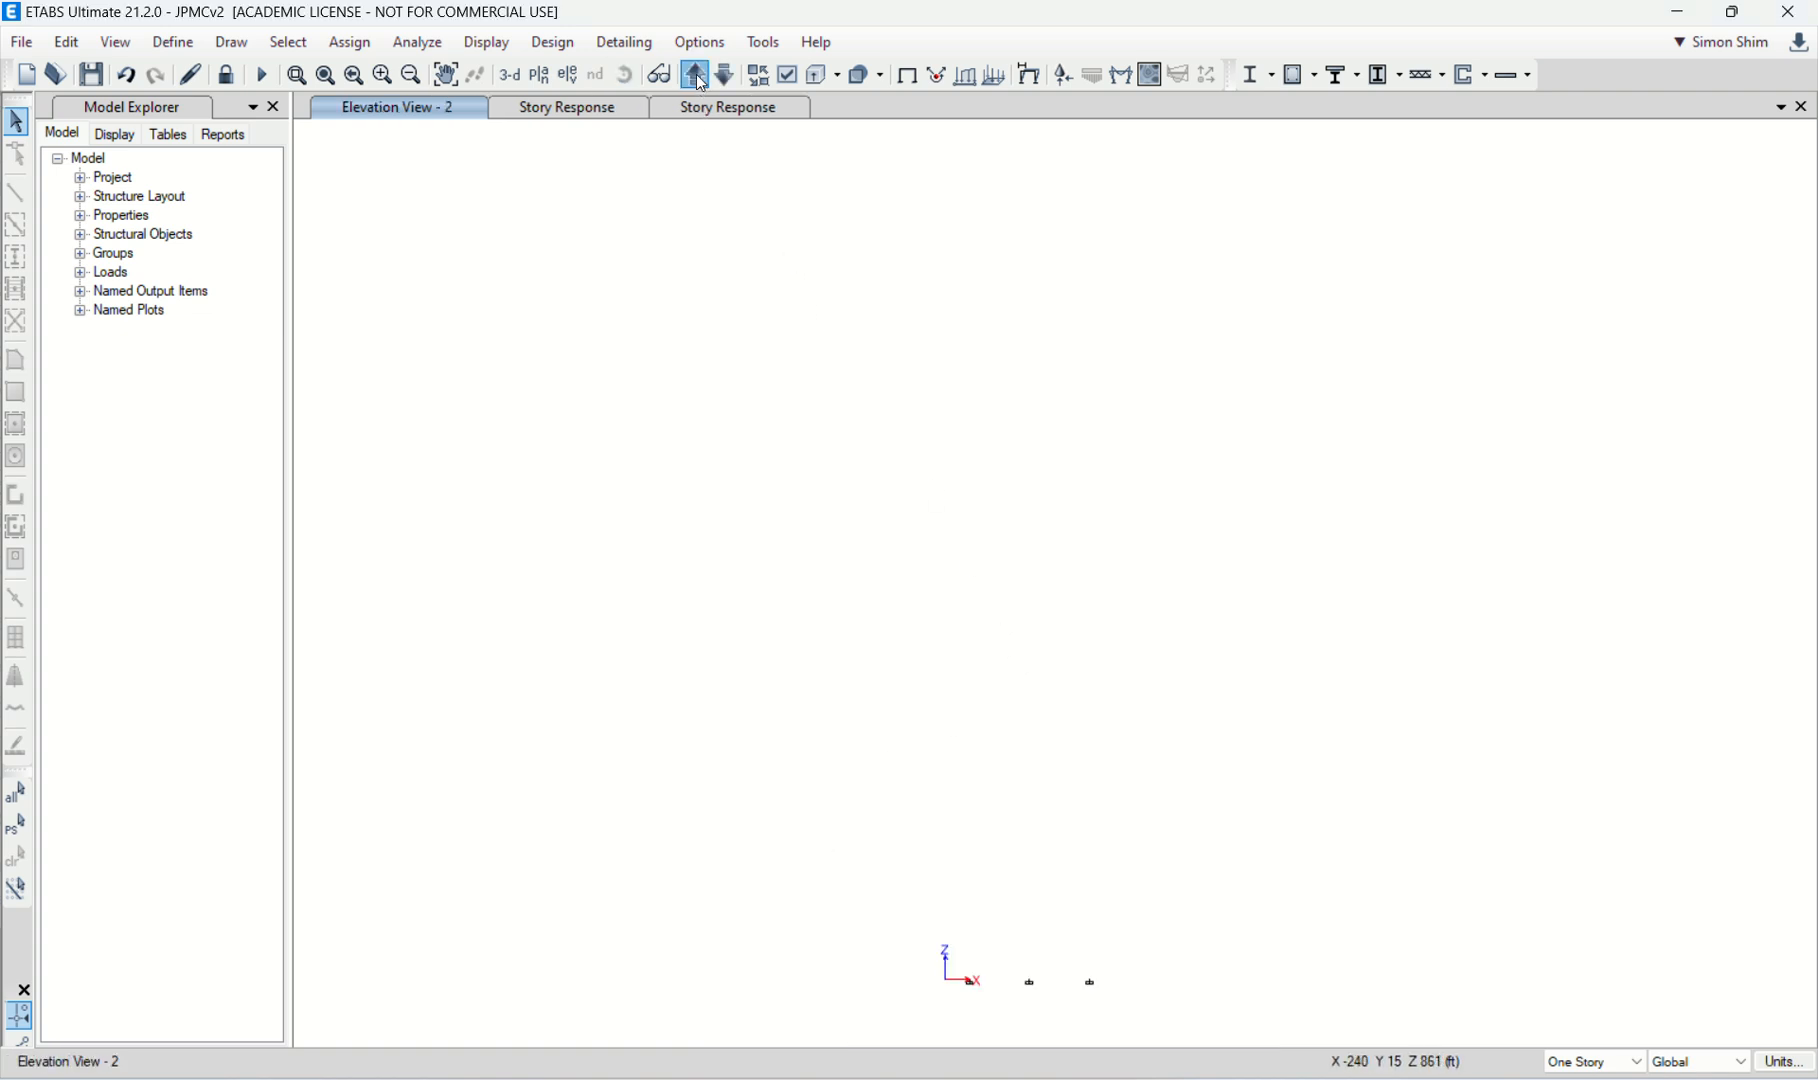
Step: Step through the tower's elevations and settle on elevation 6, which cuts through the core walls
{"action": "left_click", "coordinate": [696, 75]}
{"action": "left_click", "coordinate": [696, 75]}
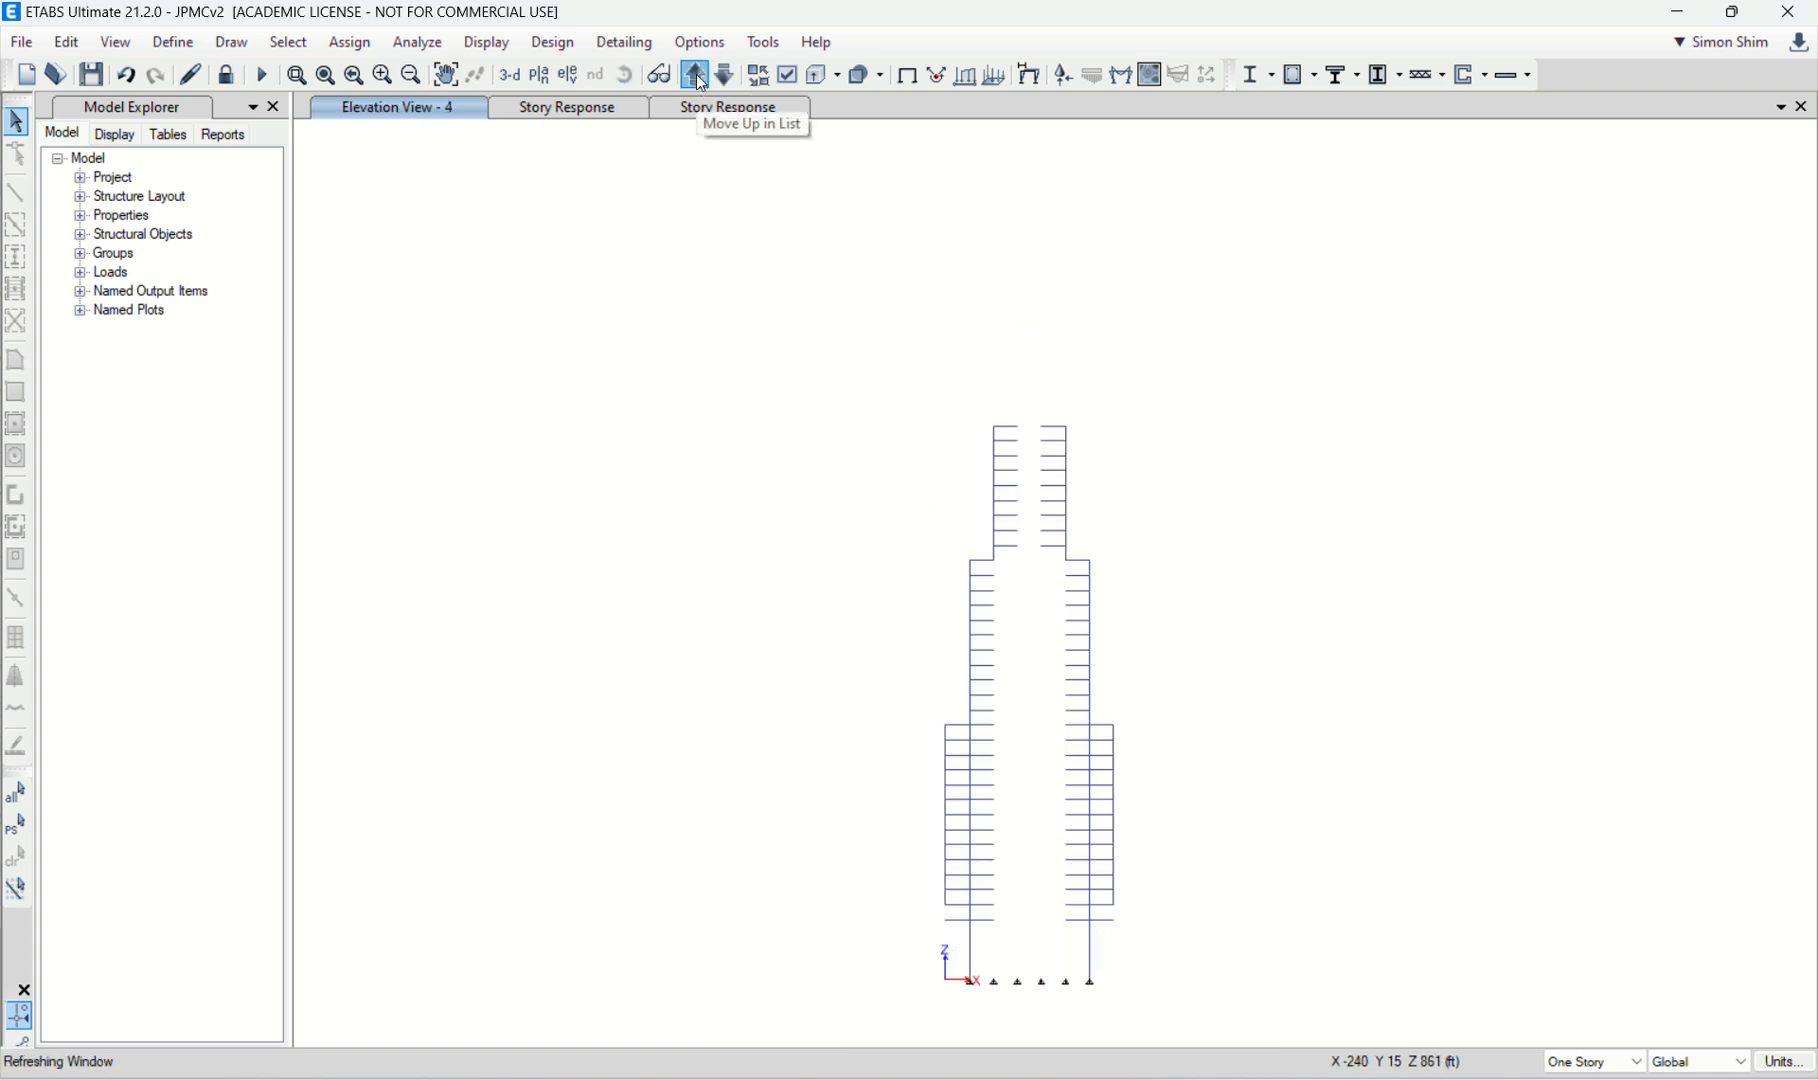
{"action": "left_click", "coordinate": [696, 75]}
{"action": "left_click", "coordinate": [696, 75]}
{"action": "left_click", "coordinate": [696, 75]}
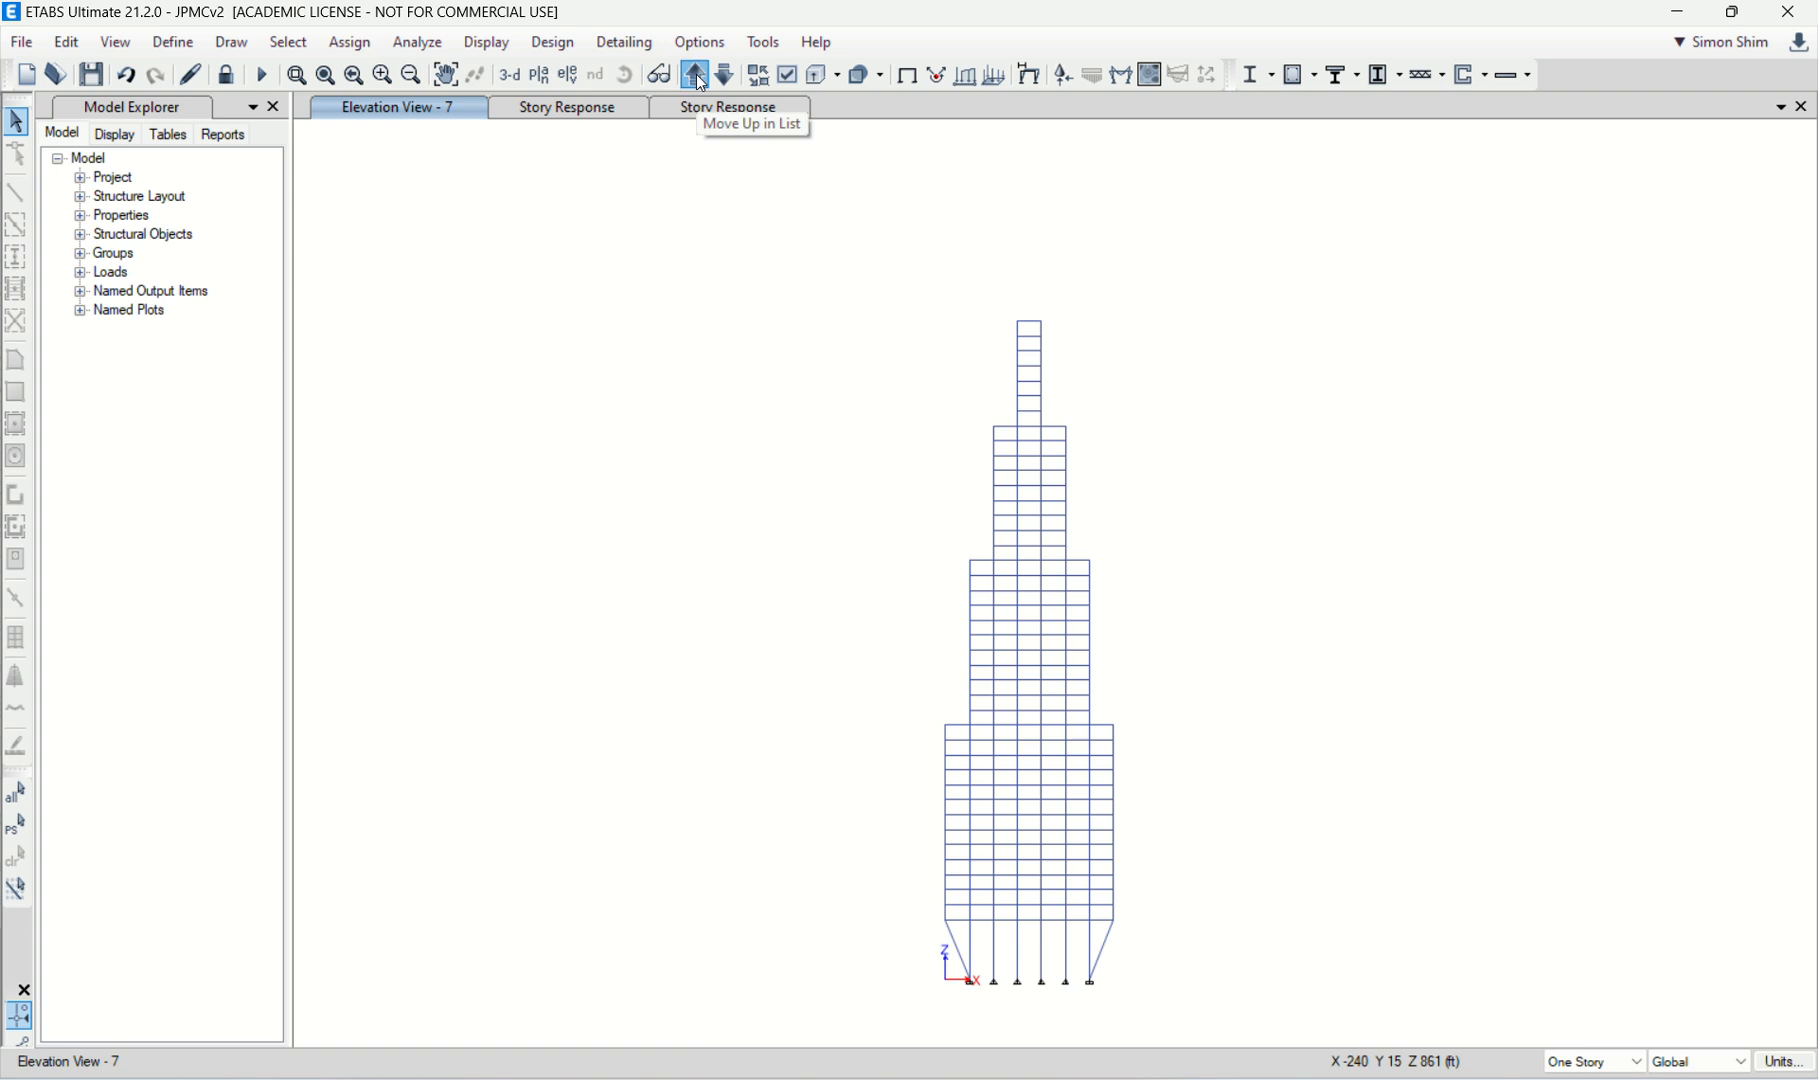
{"action": "left_click", "coordinate": [696, 75]}
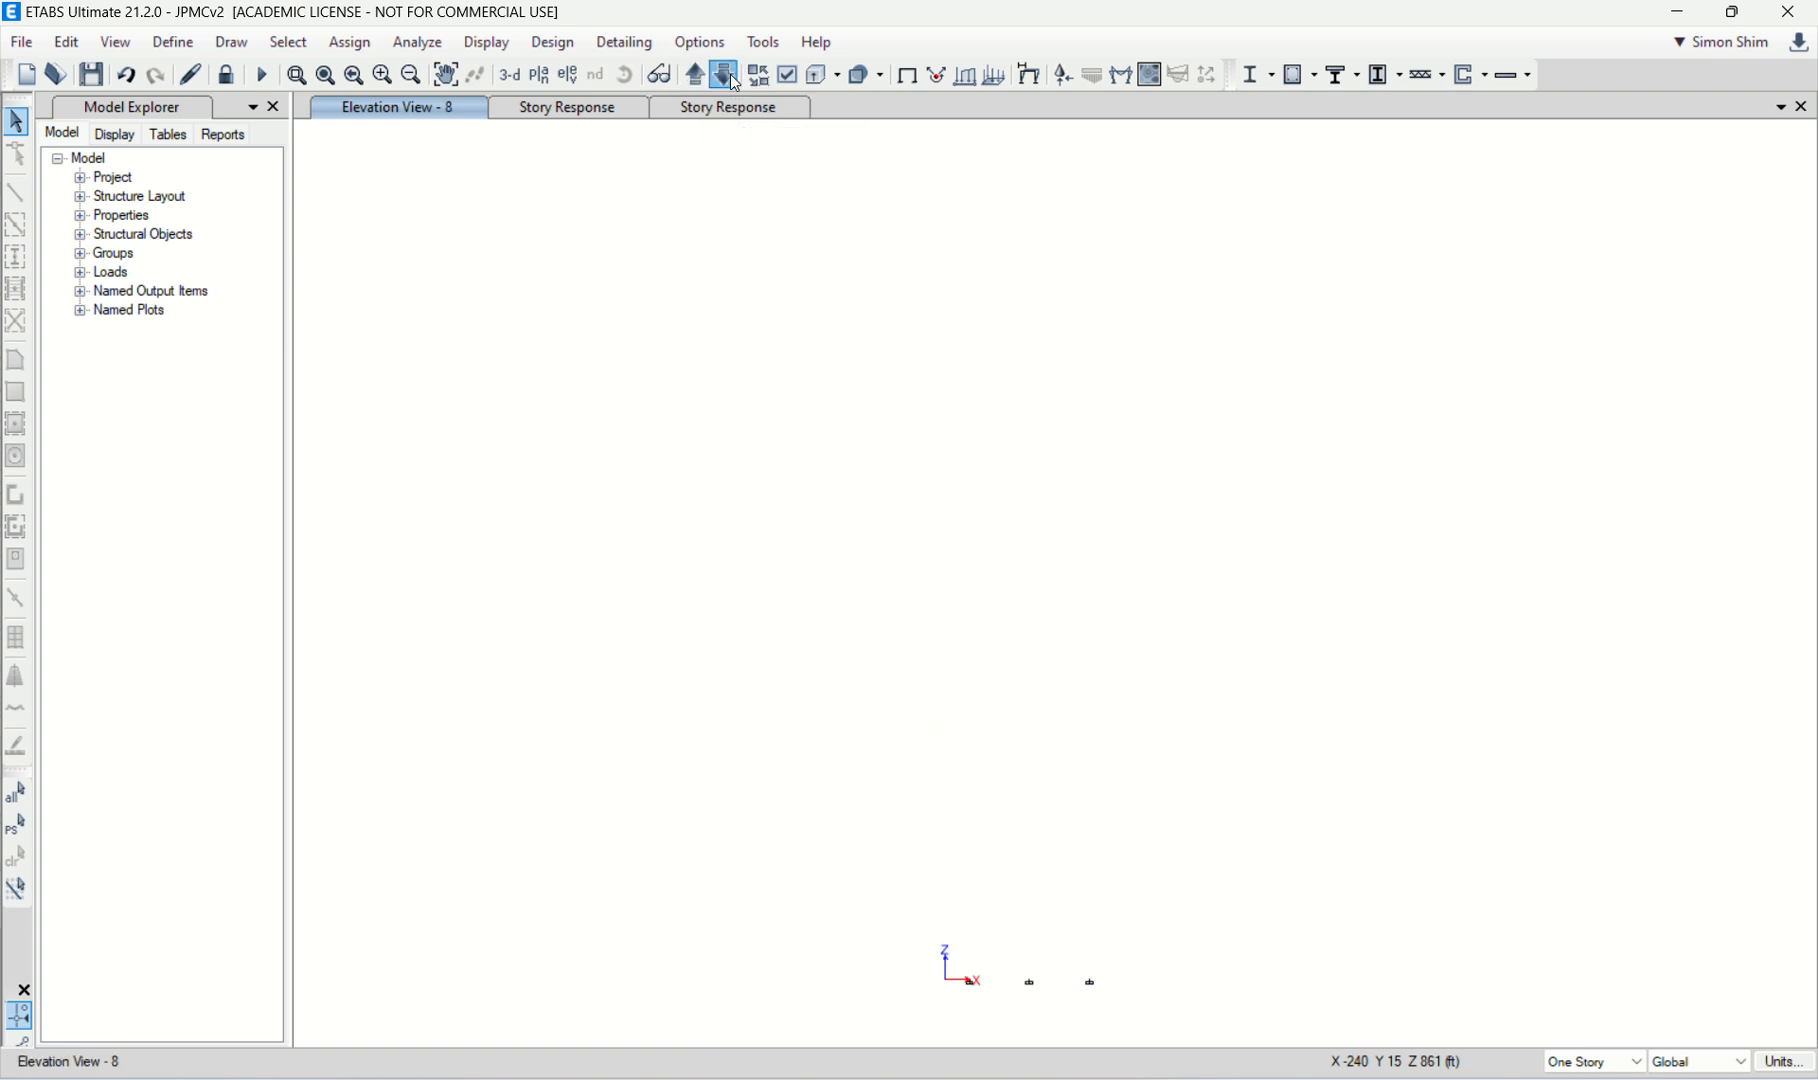
{"action": "left_click", "coordinate": [727, 75]}
{"action": "left_click", "coordinate": [730, 74]}
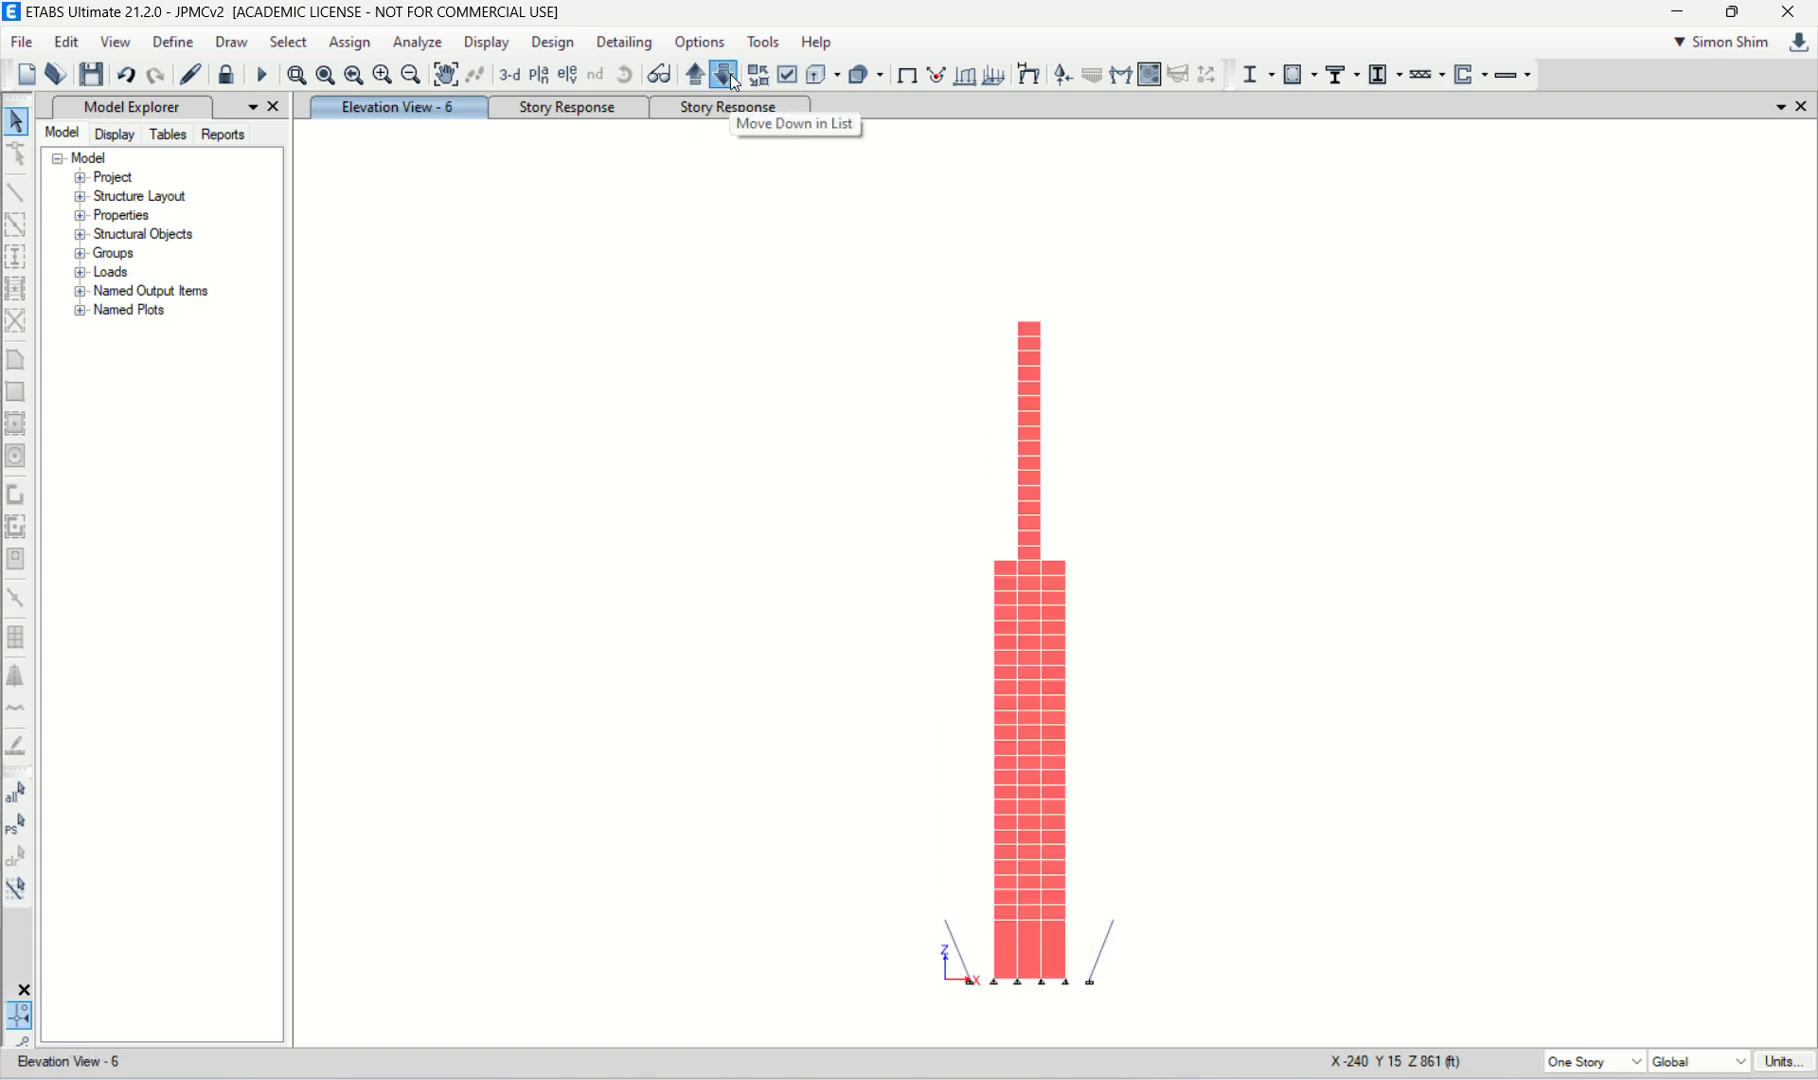
{"action": "left_click", "coordinate": [730, 74]}
{"action": "left_click", "coordinate": [697, 73]}
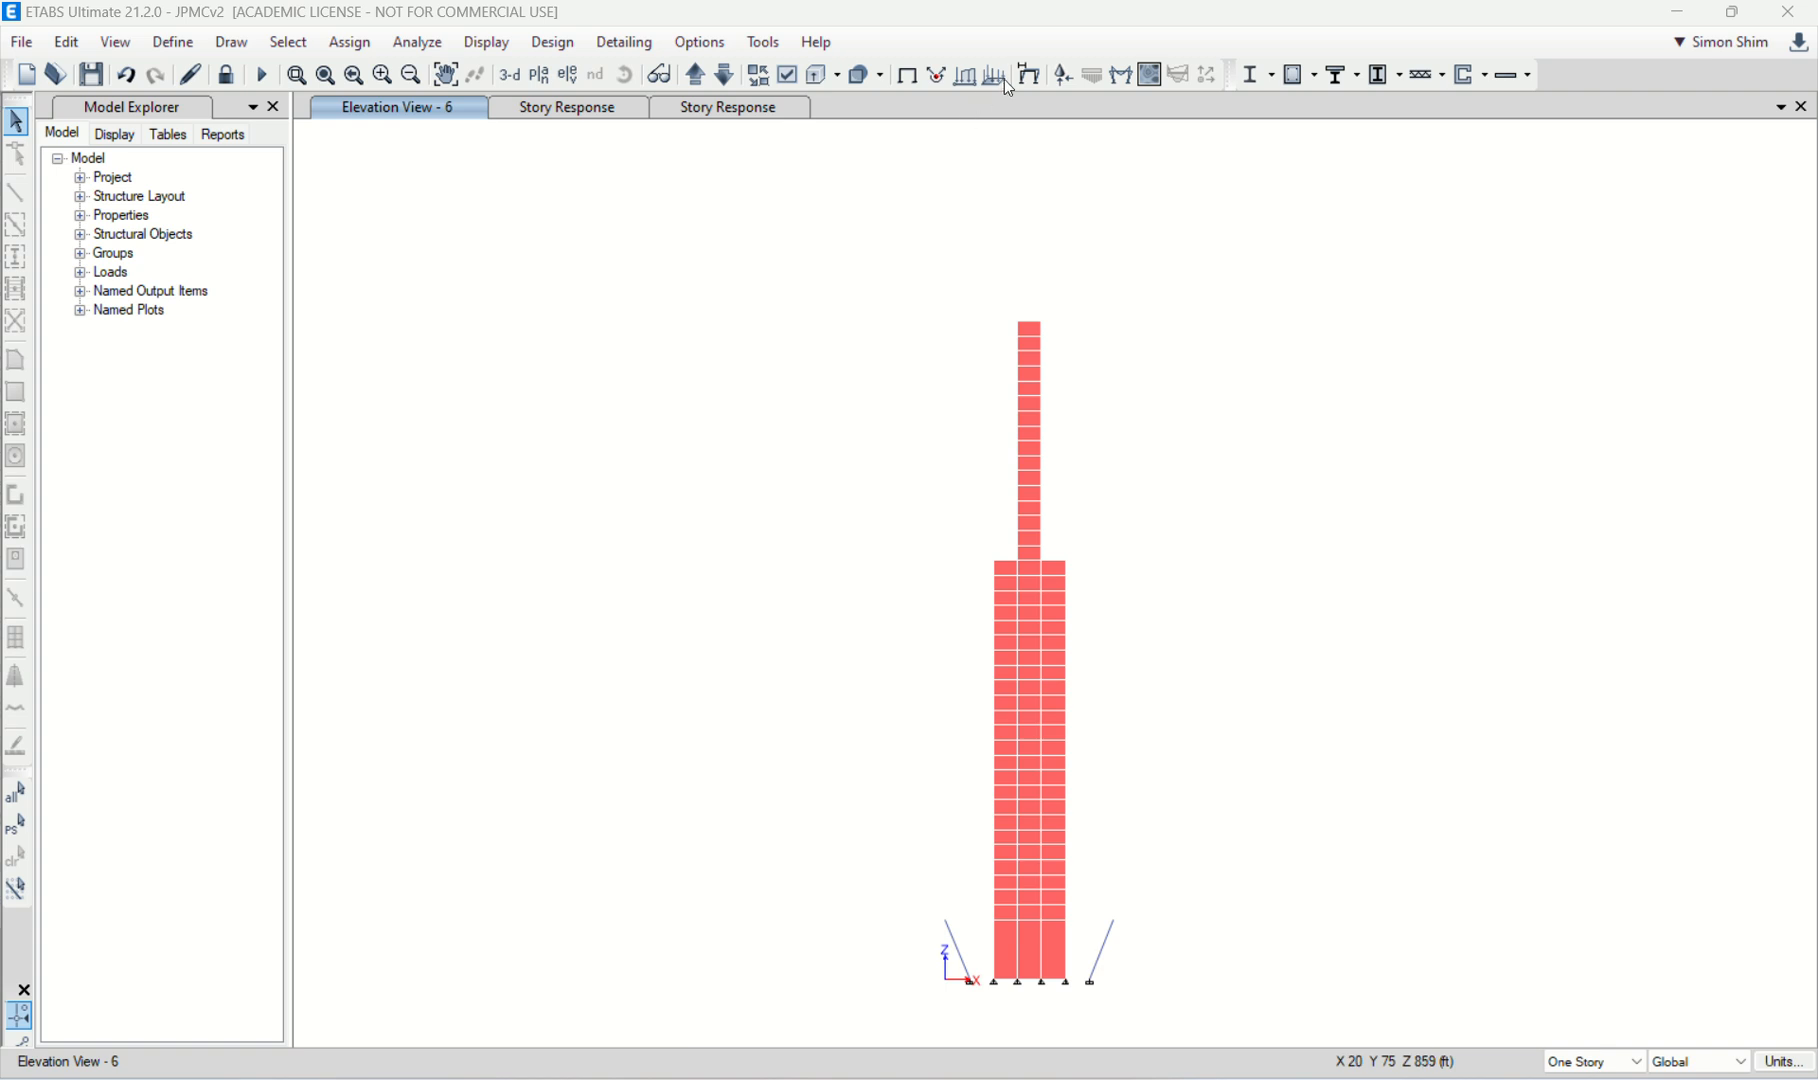
Step: Display the deformed shape of elevation 6 for the Wind case at step number 1 with automatic scaling
{"action": "double_click", "coordinate": [1479, 16]}
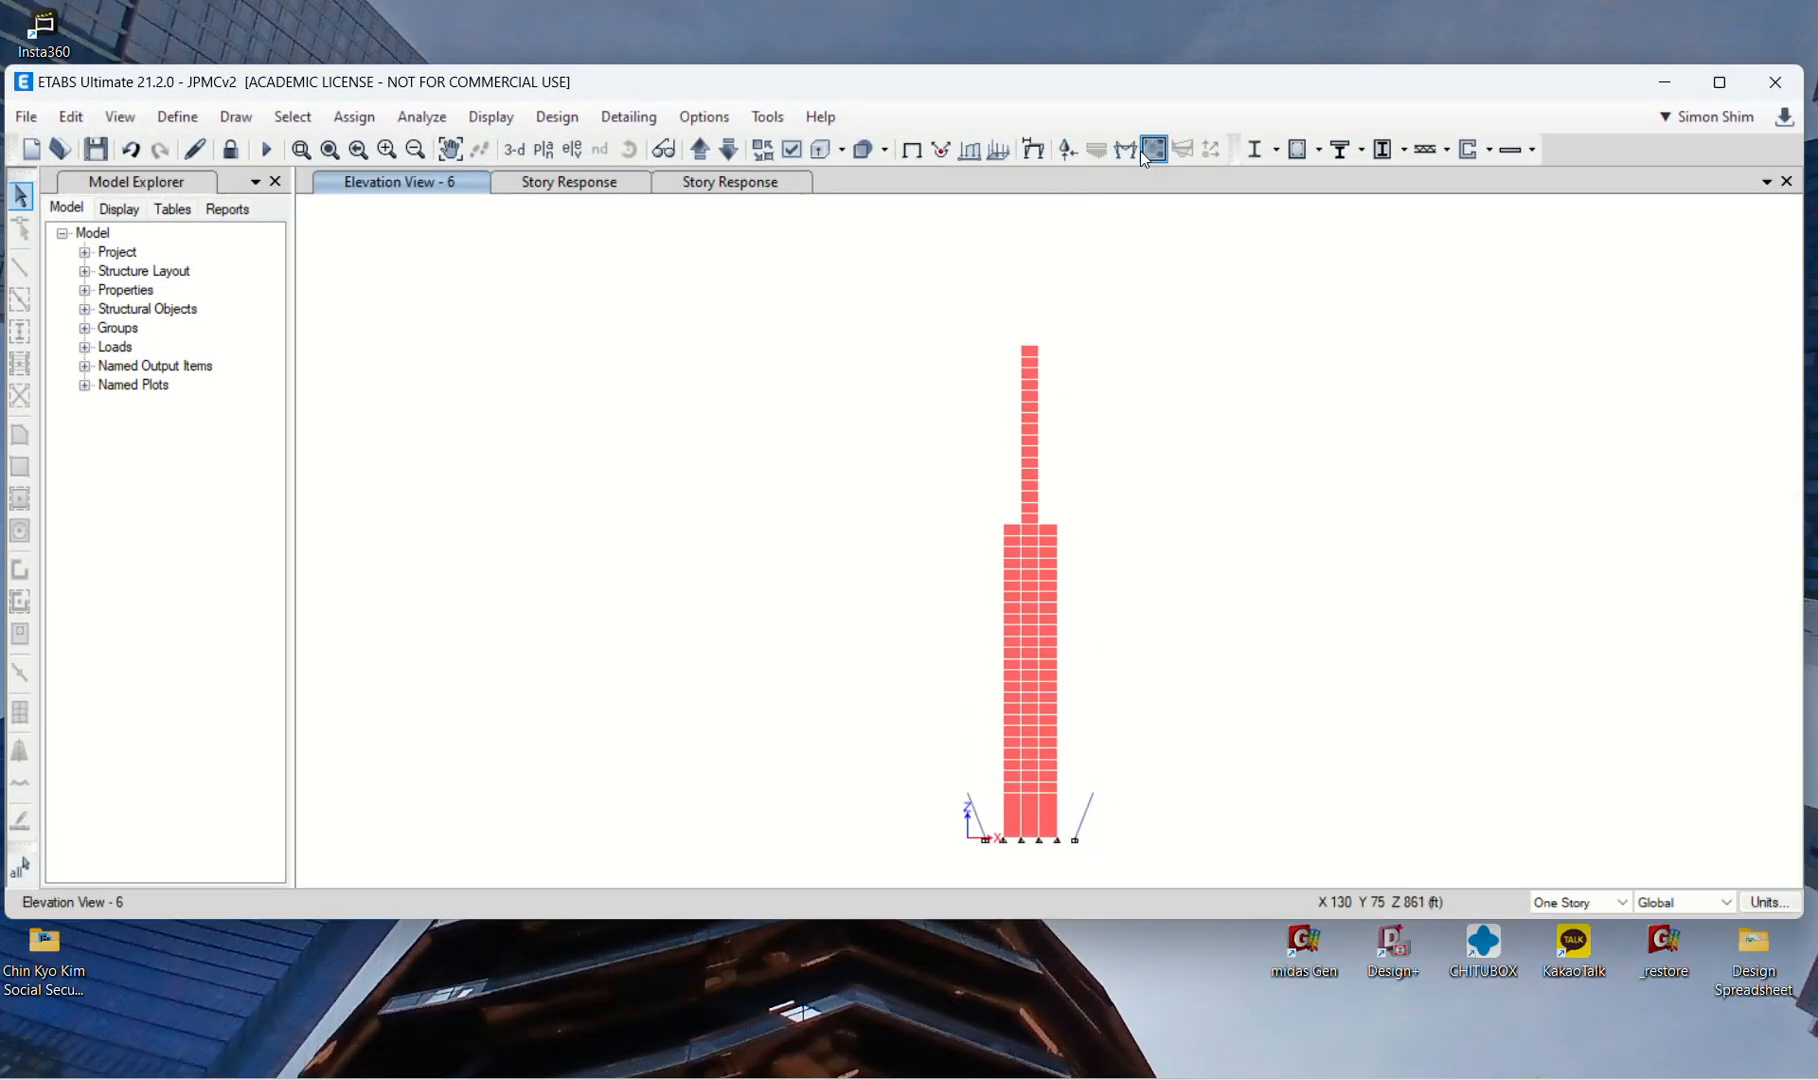
{"action": "left_click", "coordinate": [1053, 158]}
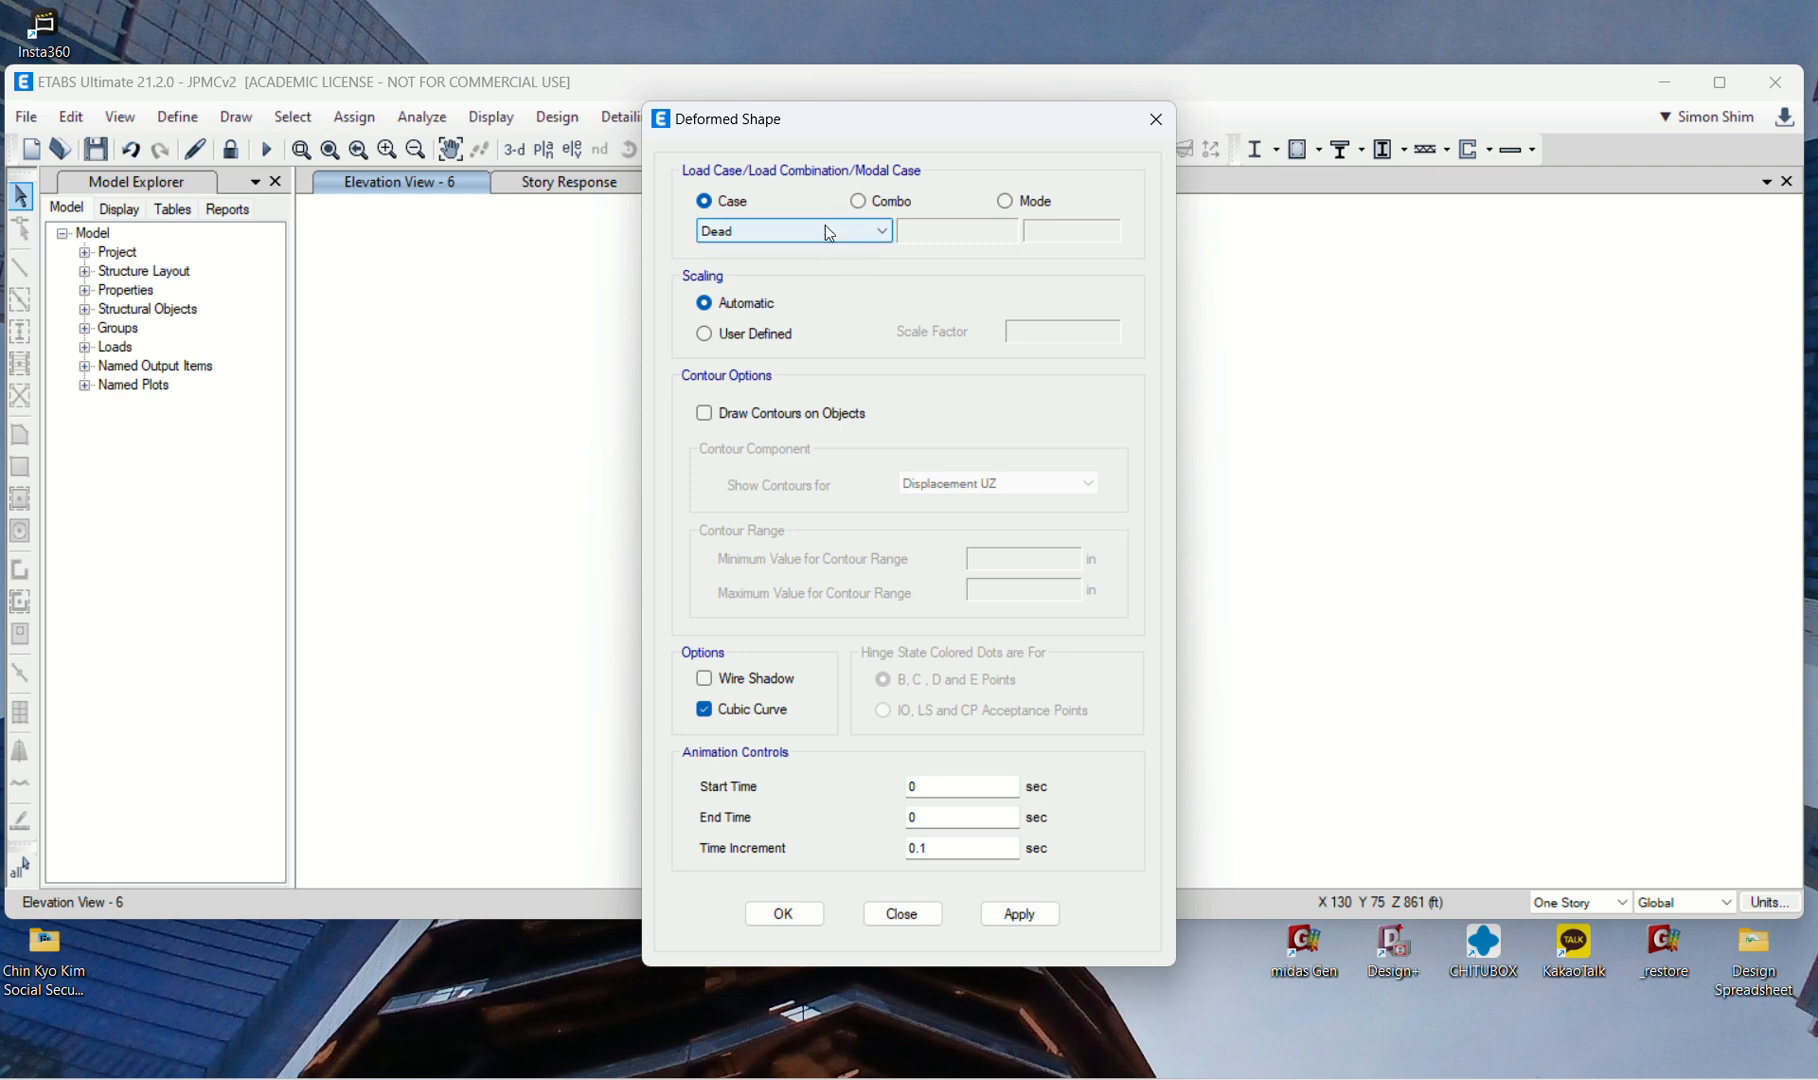
{"action": "left_click", "coordinate": [856, 233]}
{"action": "left_click", "coordinate": [785, 278]}
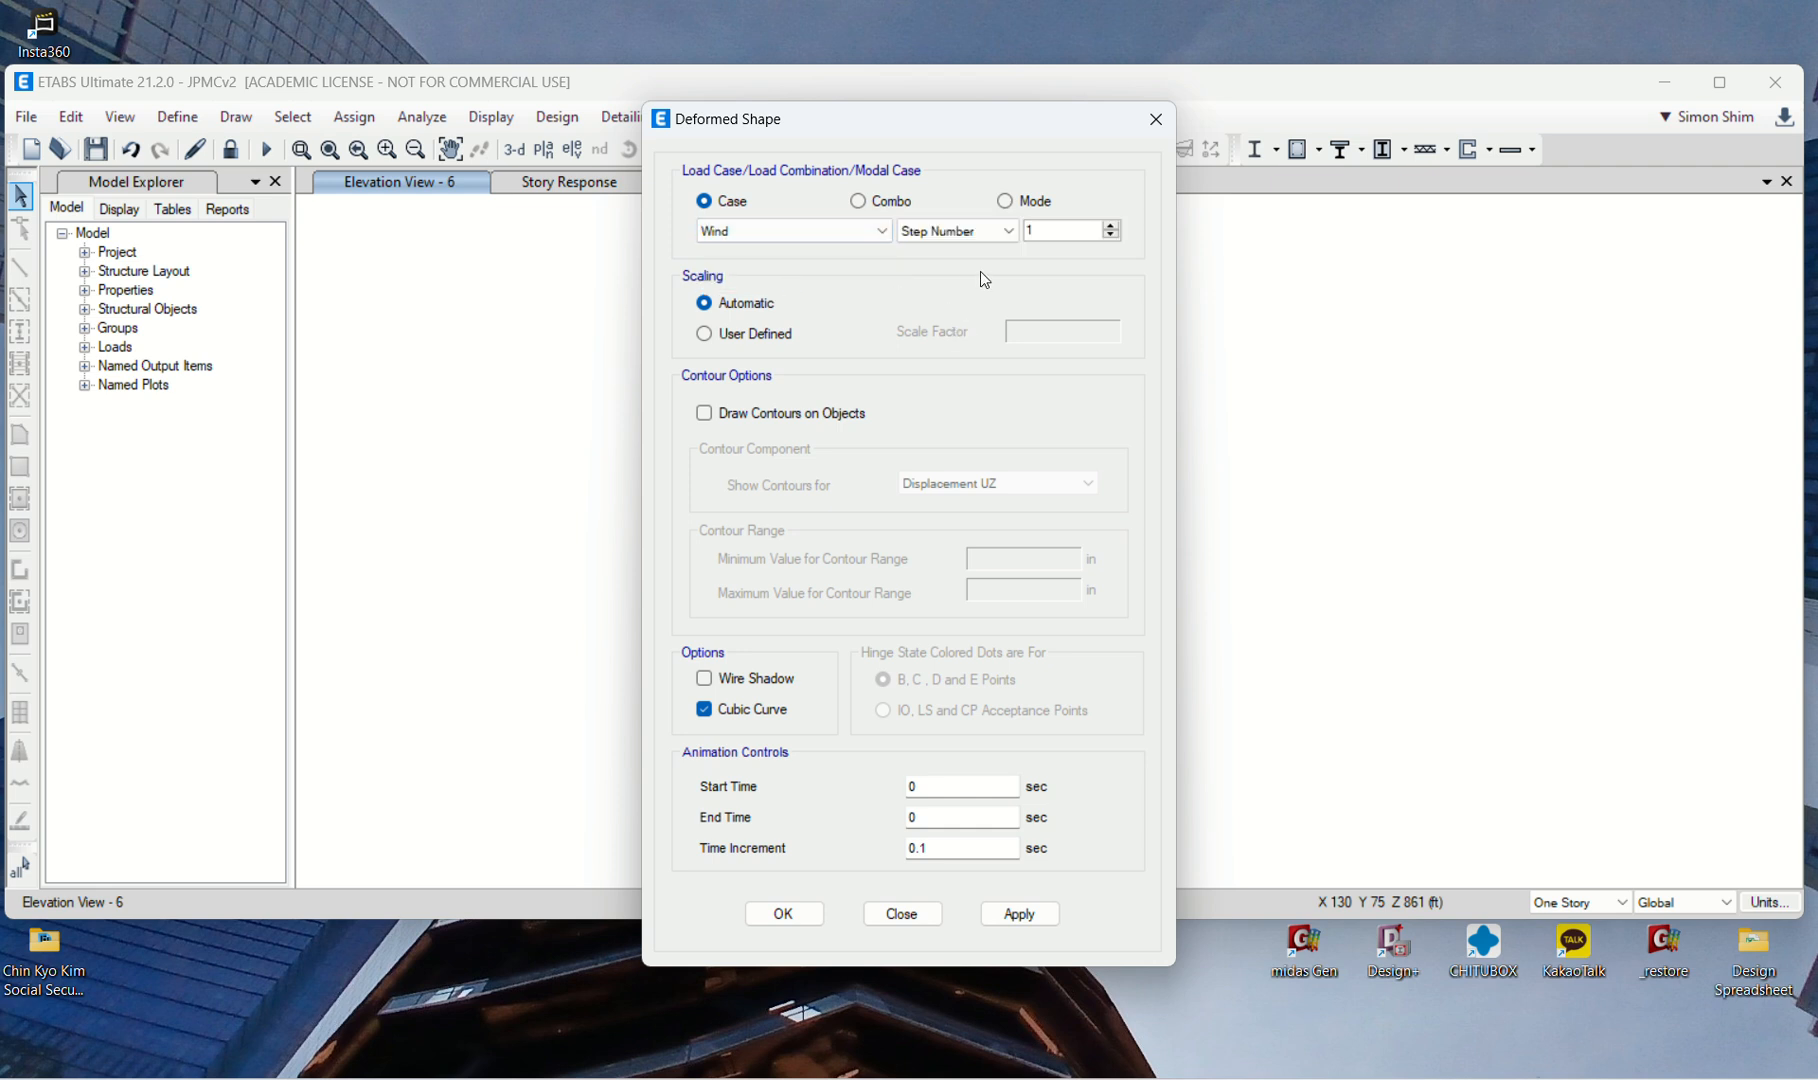
{"action": "left_click", "coordinate": [1020, 913]}
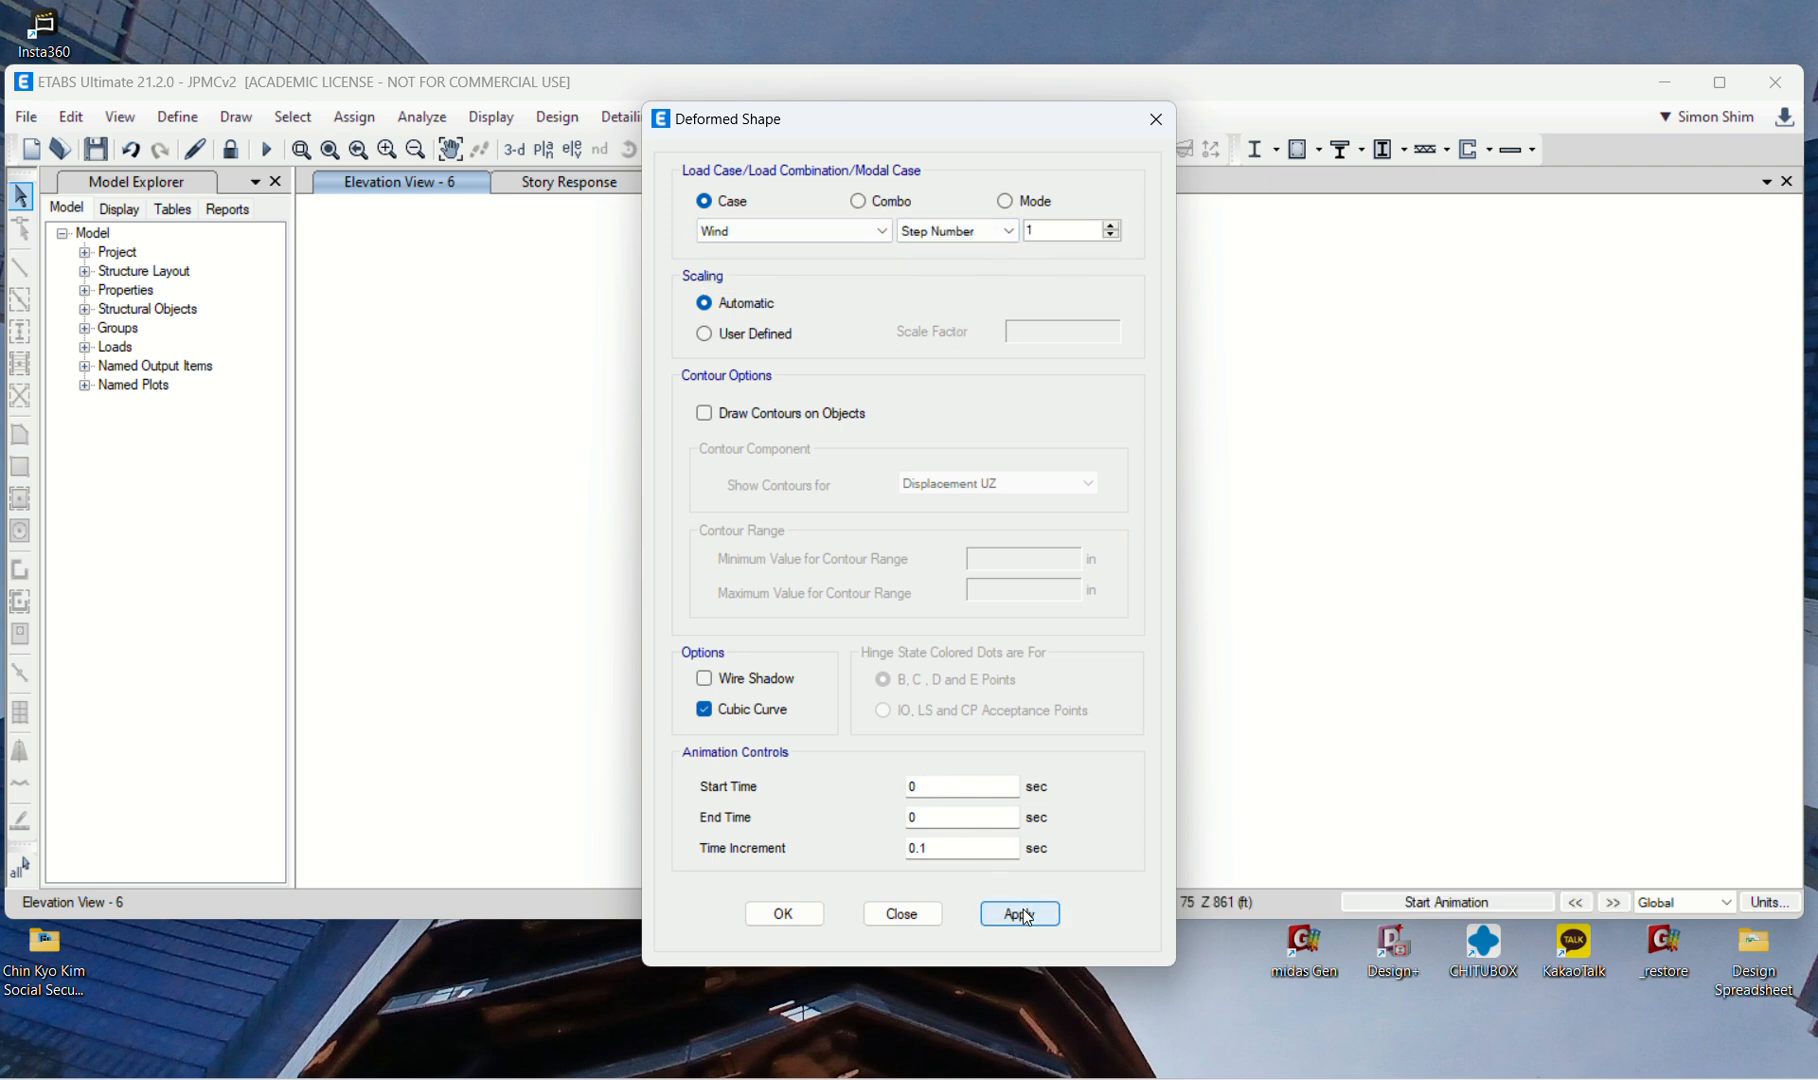
{"action": "left_click_drag", "start_coordinate": [1008, 136], "coordinate": [390, 110]}
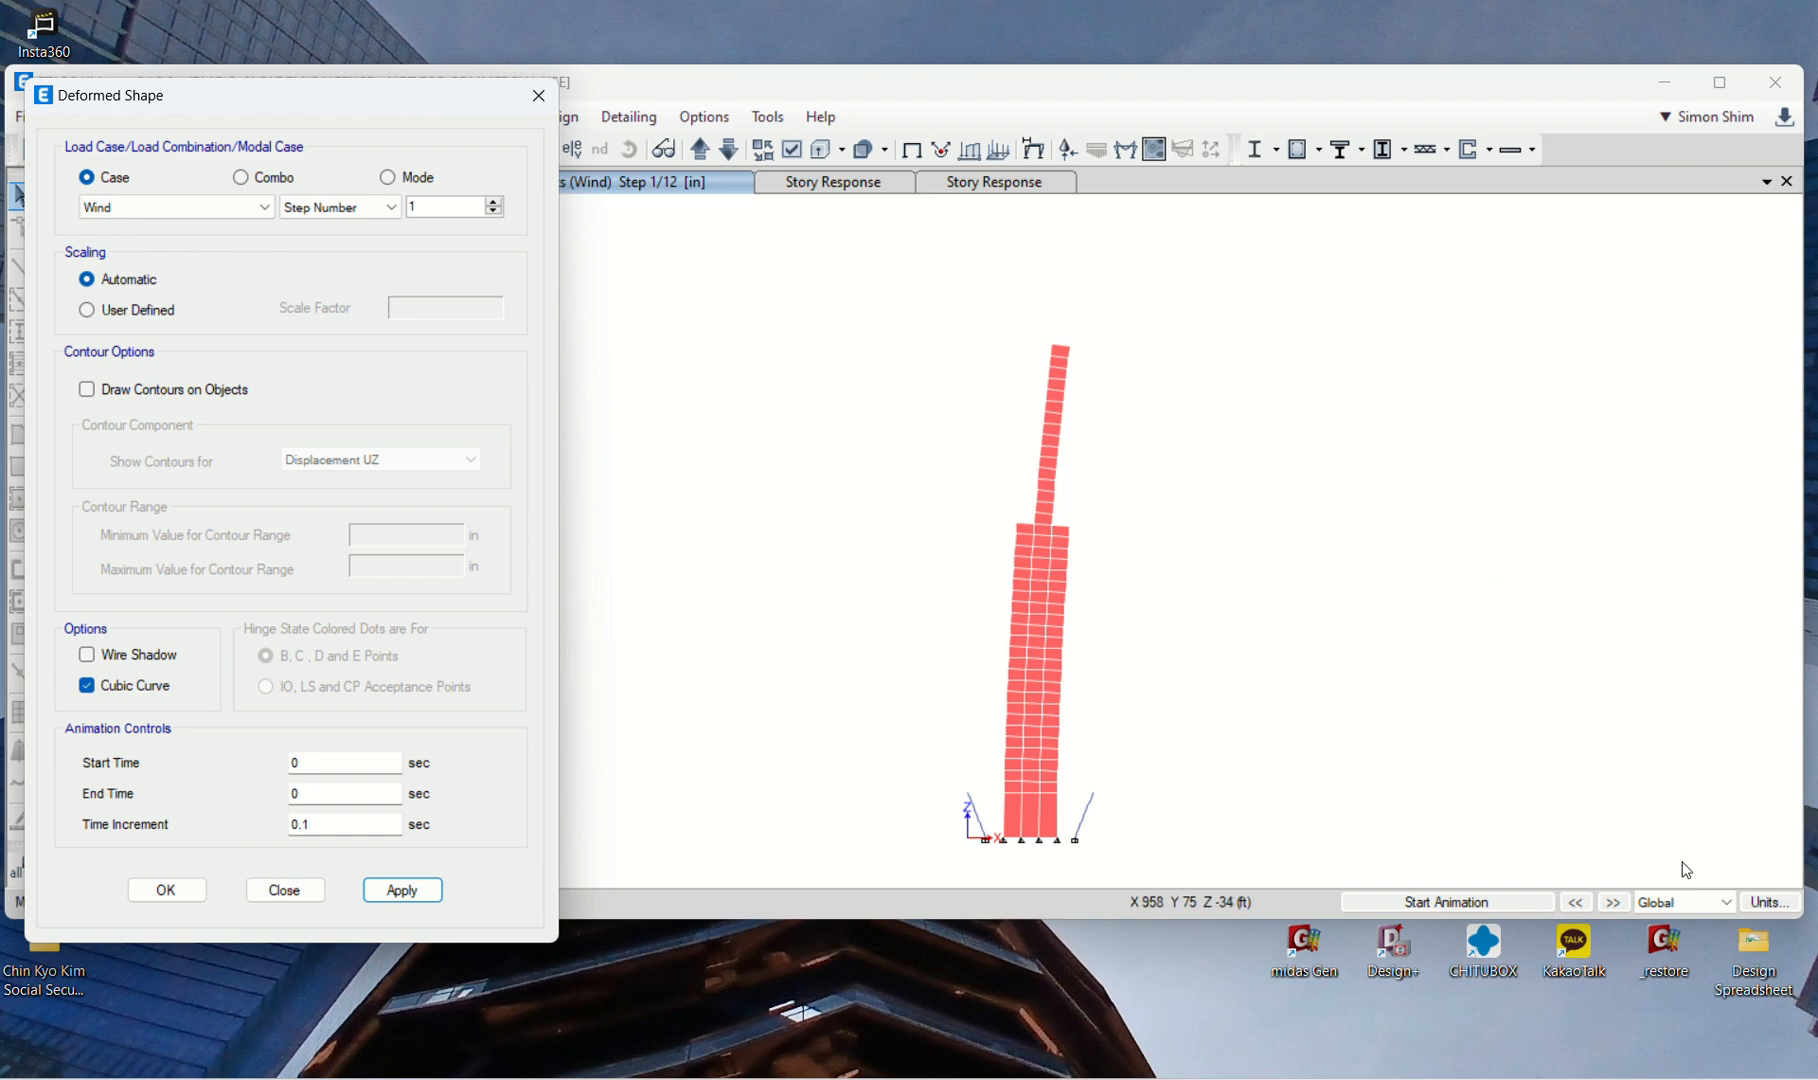
Step: Animate the step 1 wind deformation in elevation 6 and again in the 3D view of the tower
{"action": "left_click", "coordinate": [1510, 902]}
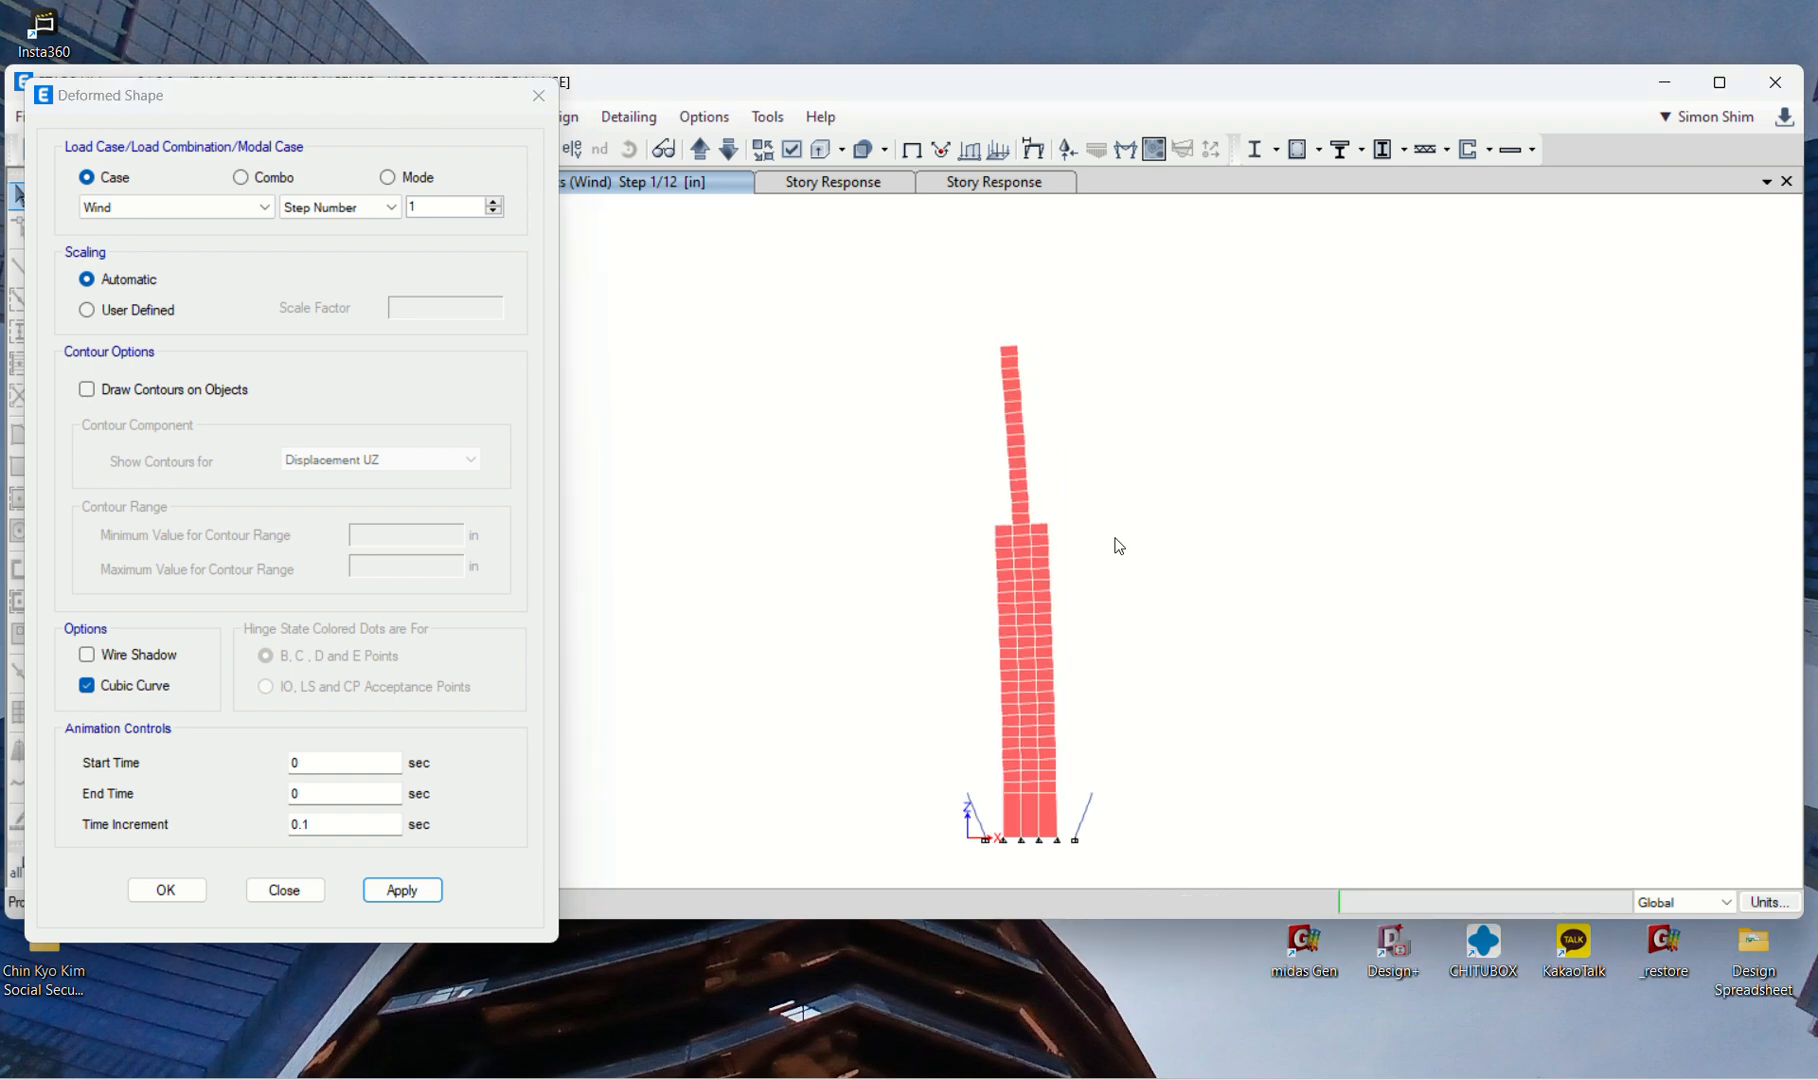
{"action": "left_click", "coordinate": [283, 890]}
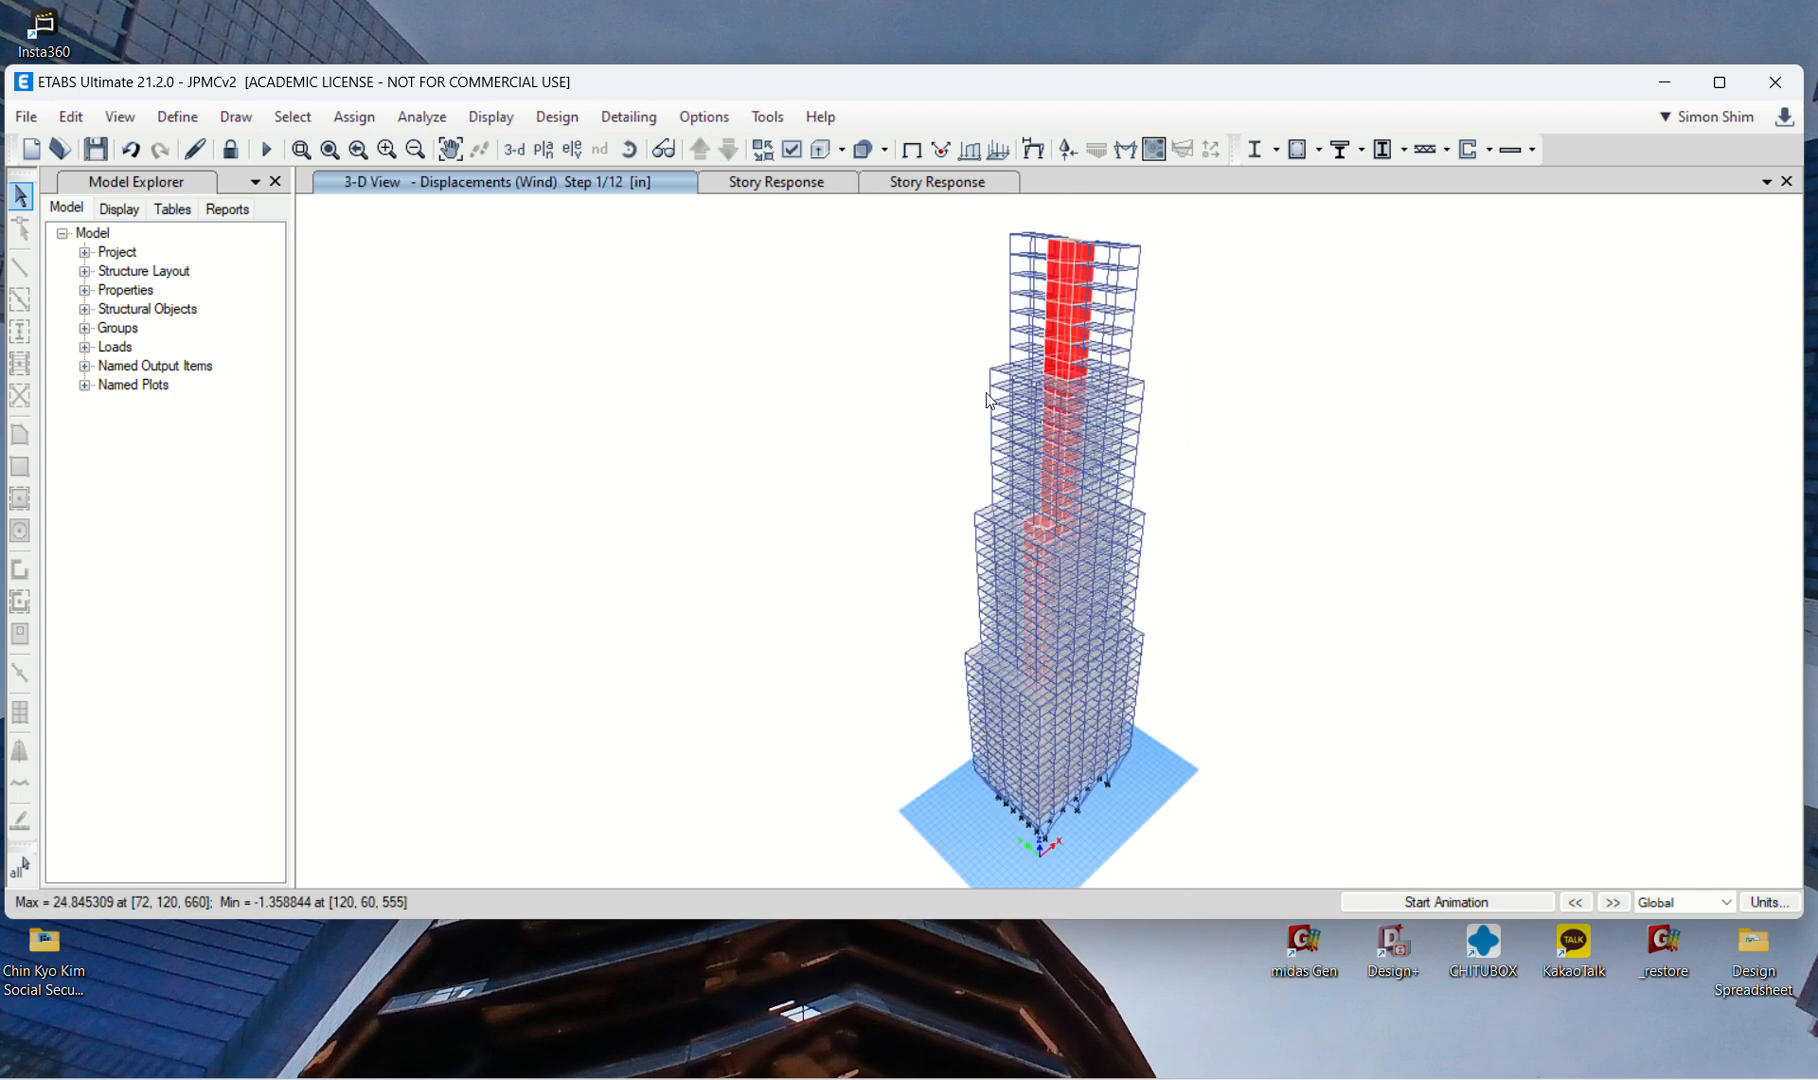
{"action": "double_click", "coordinate": [1408, 81]}
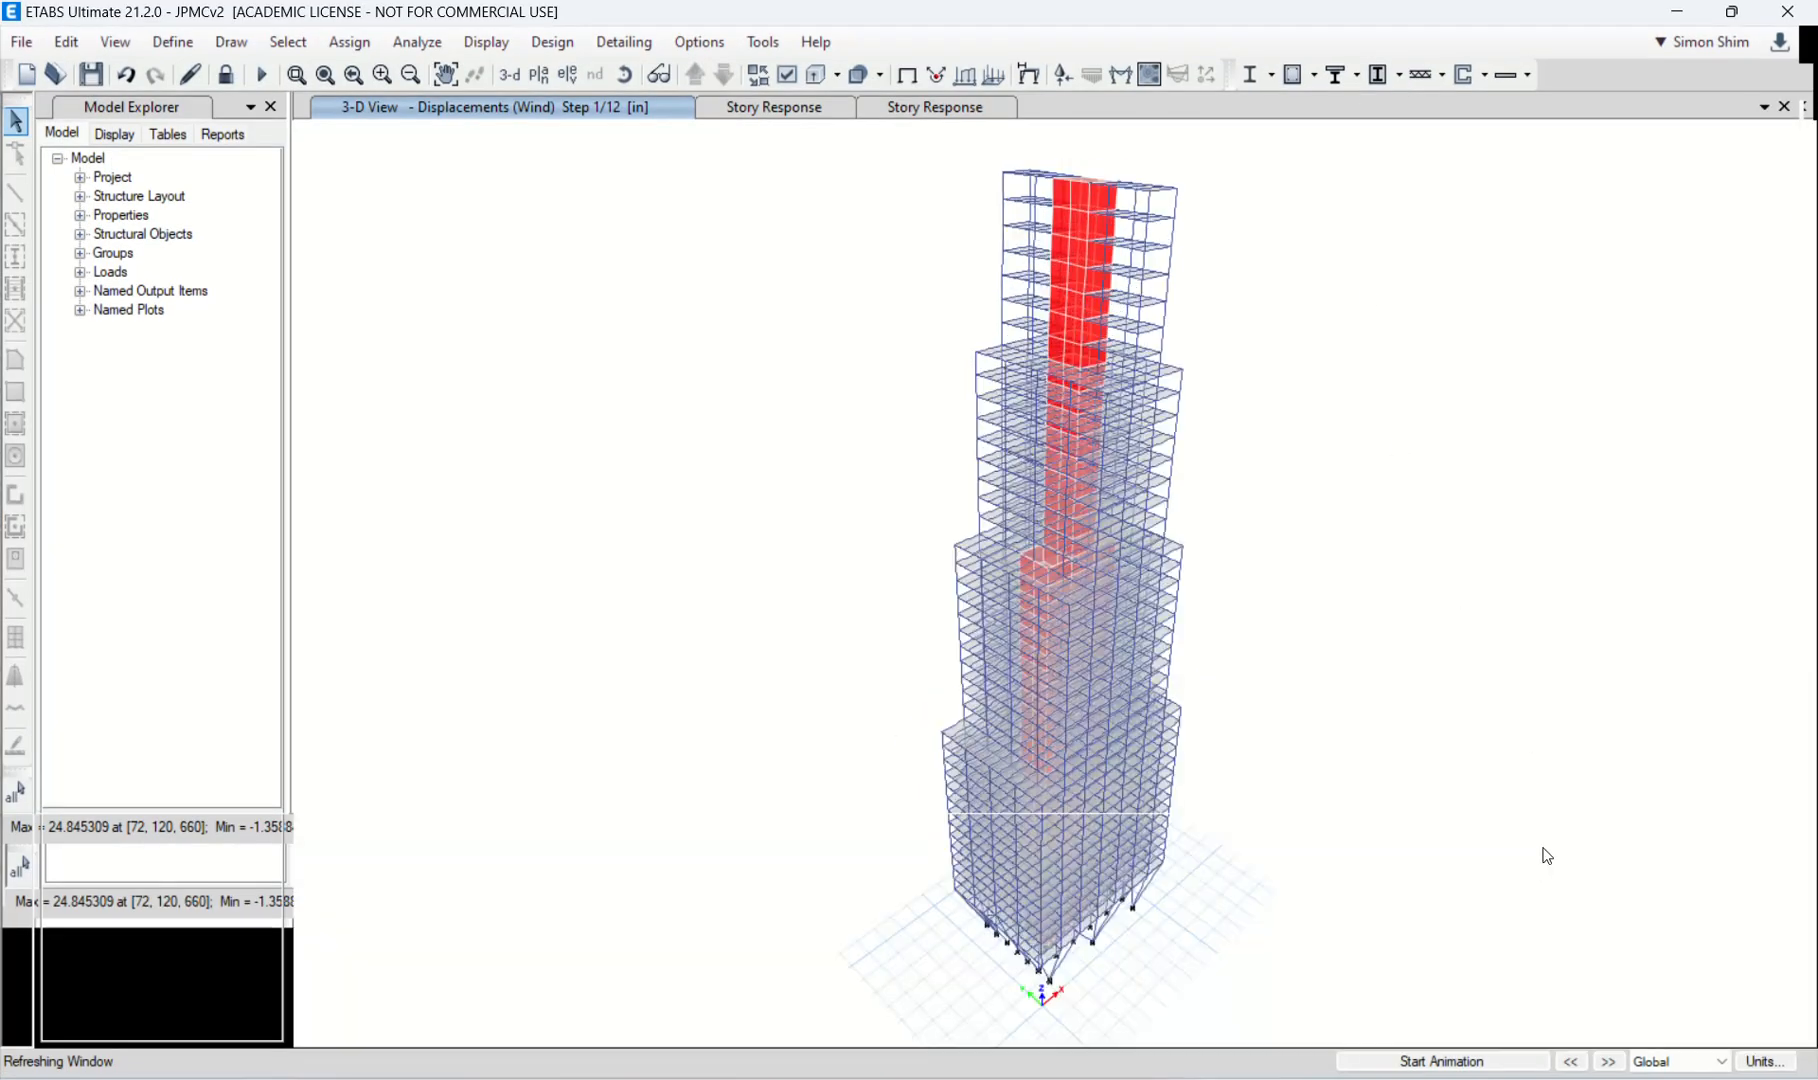
{"action": "left_click", "coordinate": [1495, 1063]}
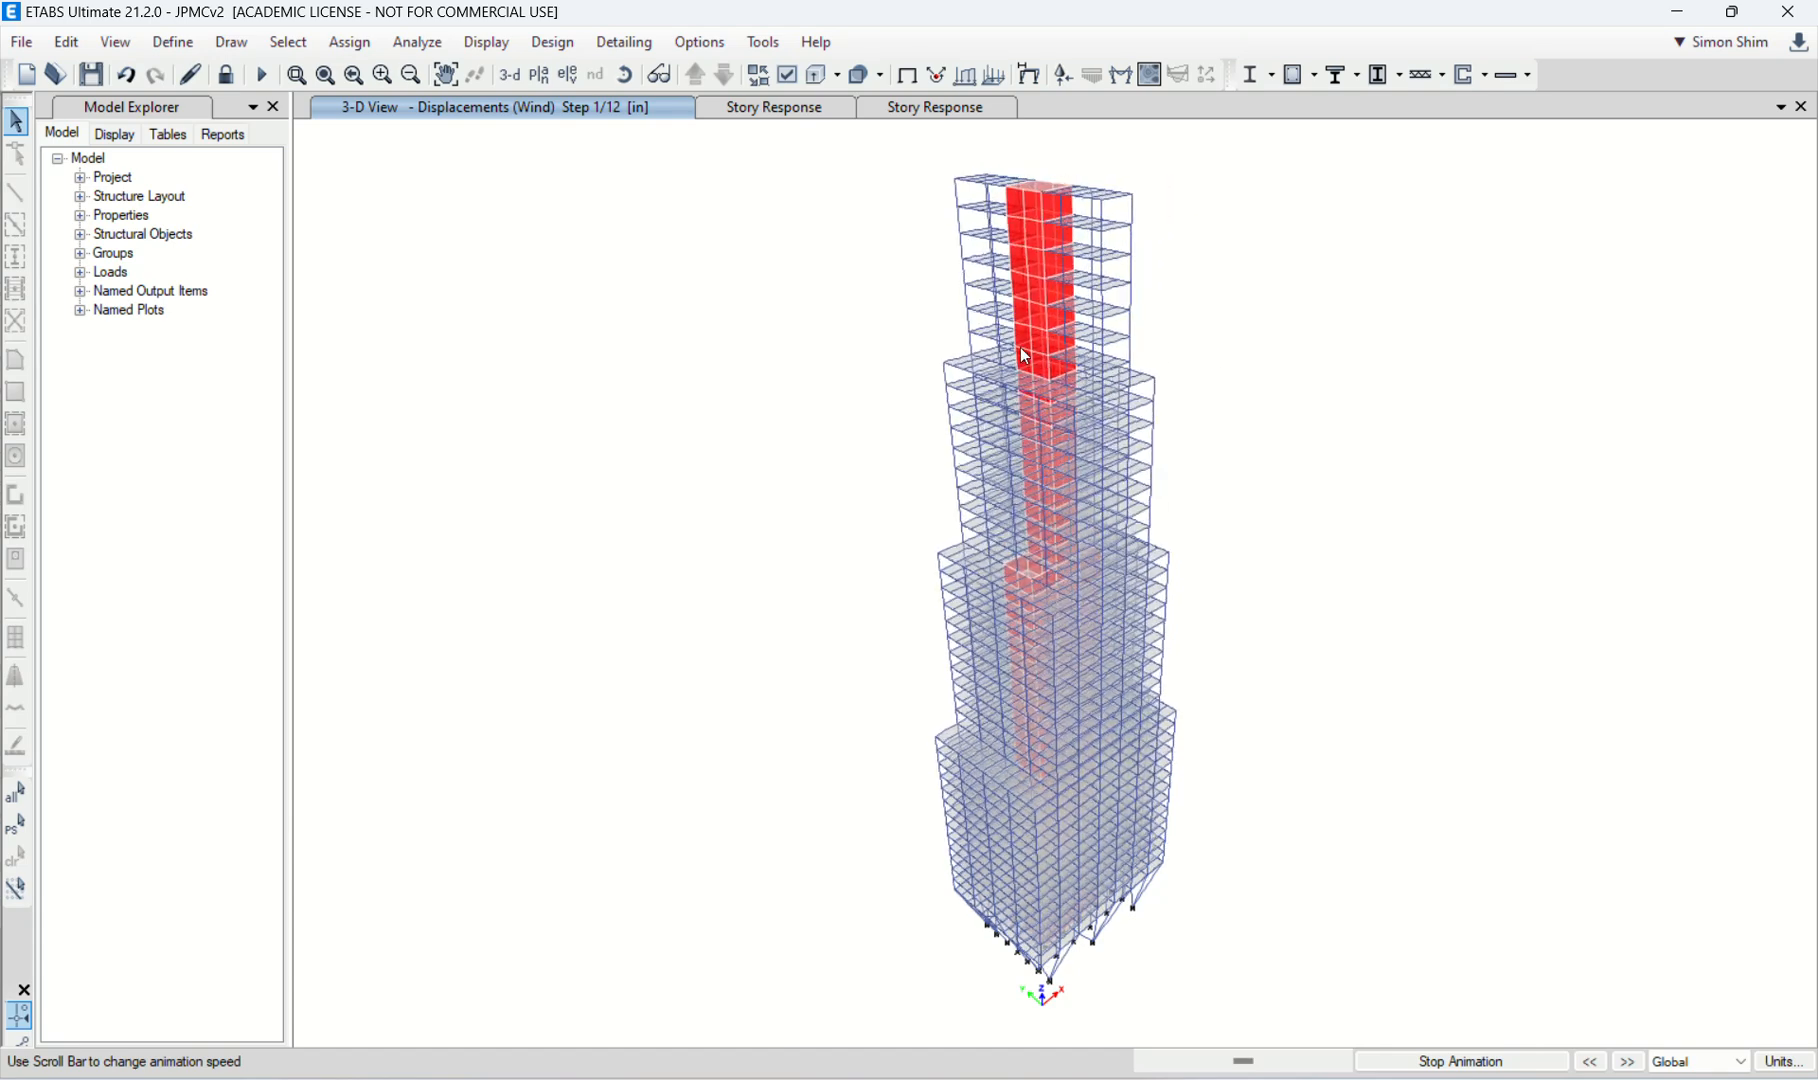
Step: Stop the animation, rotate the tower, and show its deformed shape for the Wind case at step number 2
{"action": "left_click", "coordinate": [630, 80]}
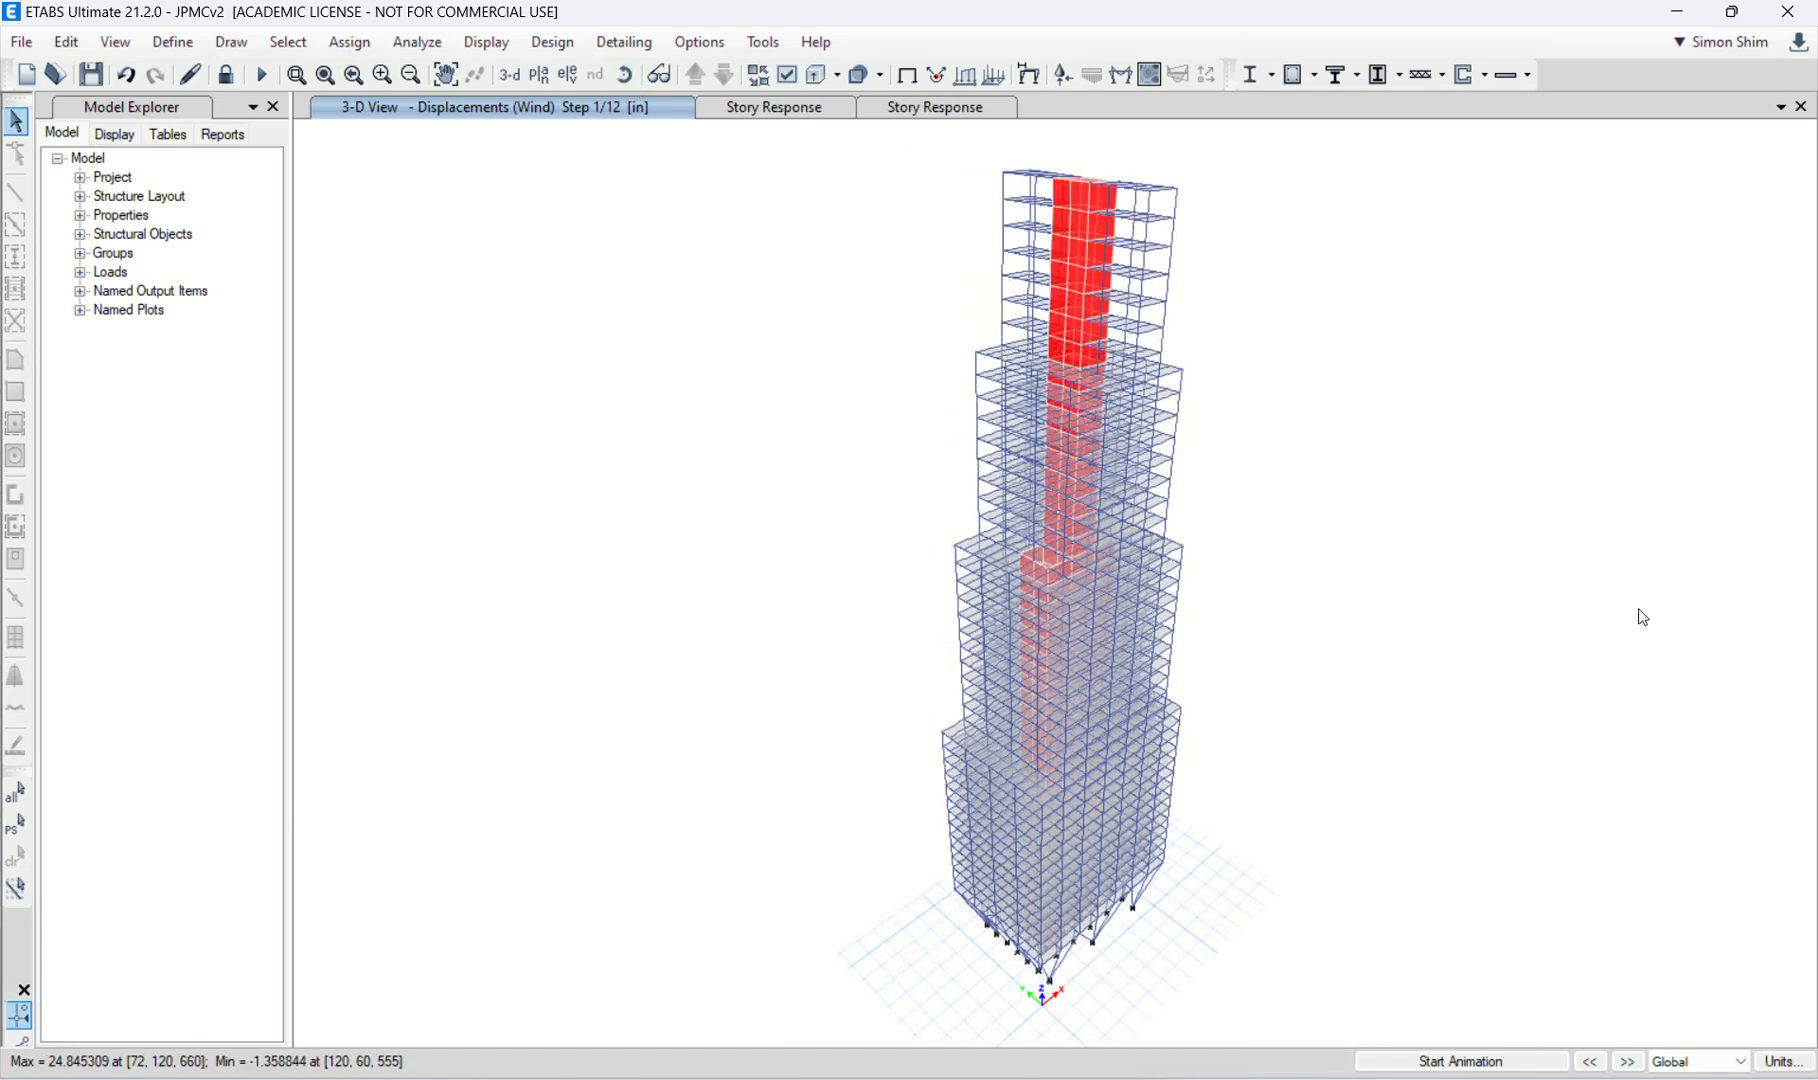
{"action": "left_click_drag", "start_coordinate": [1455, 639], "coordinate": [1342, 609]}
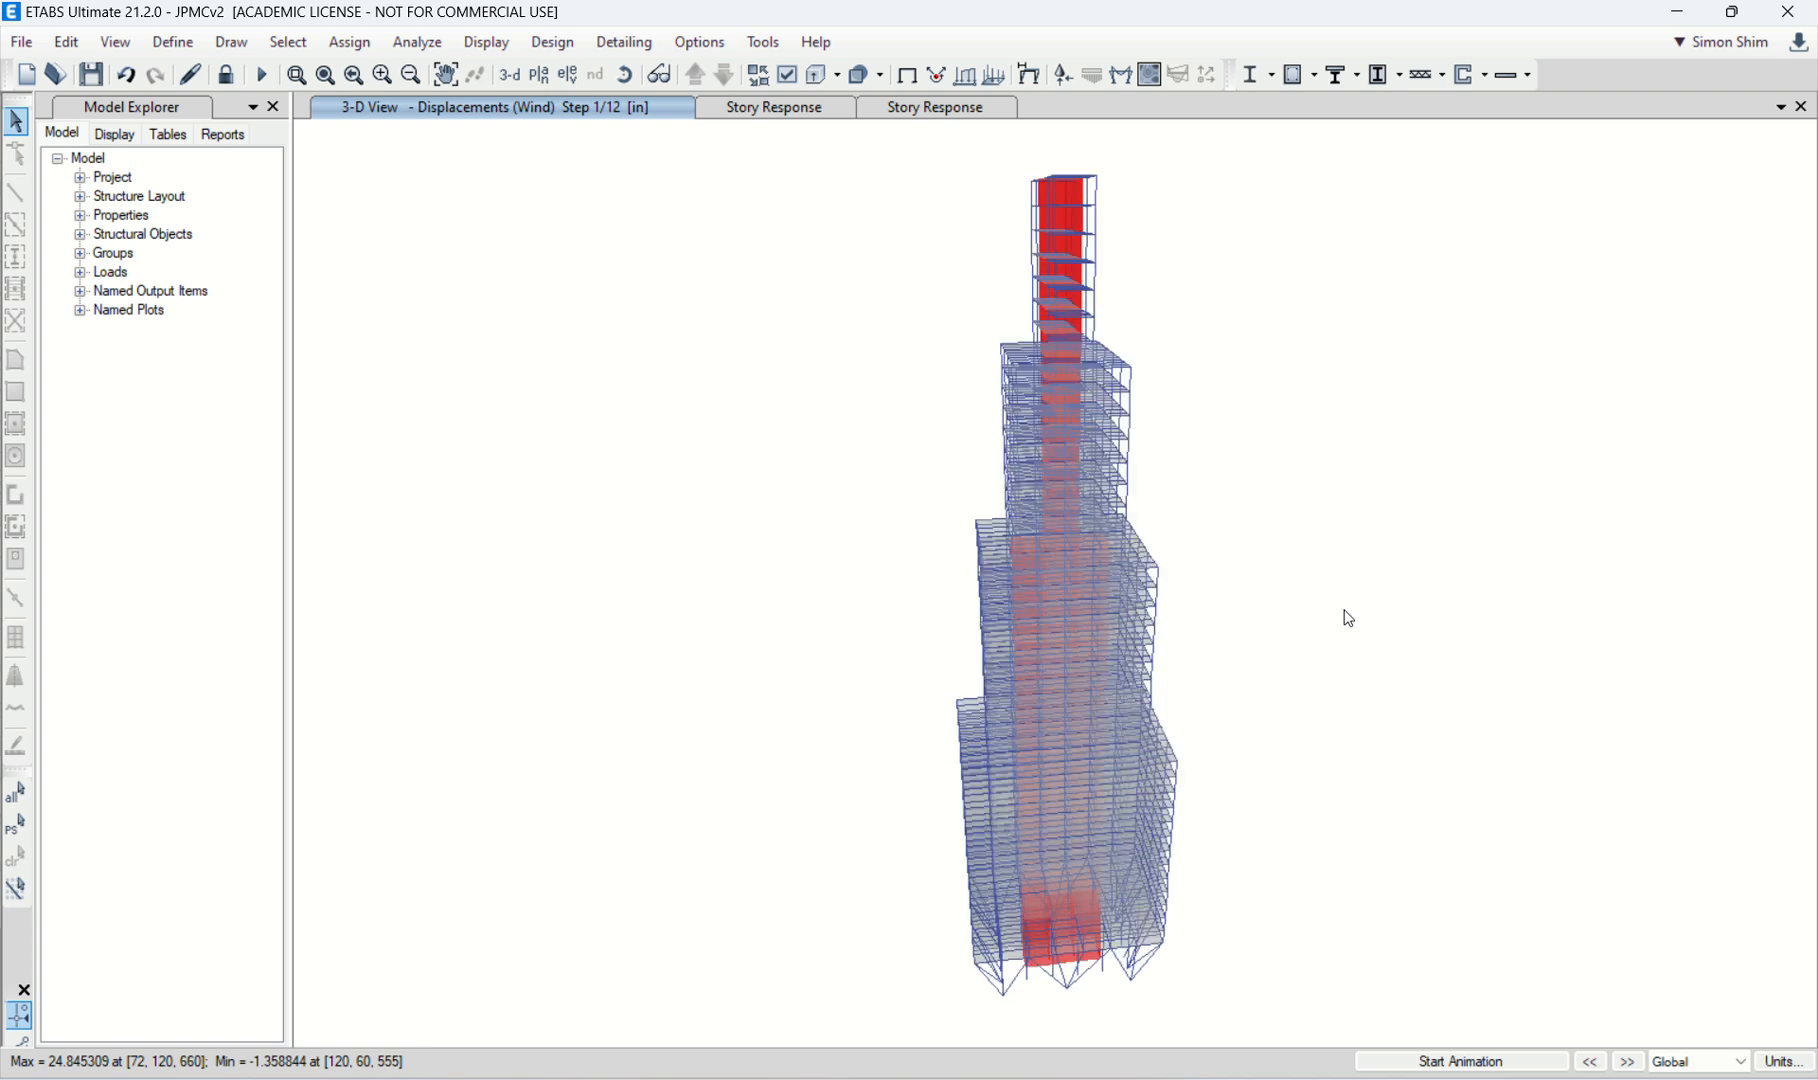
{"action": "left_click", "coordinate": [1107, 82]}
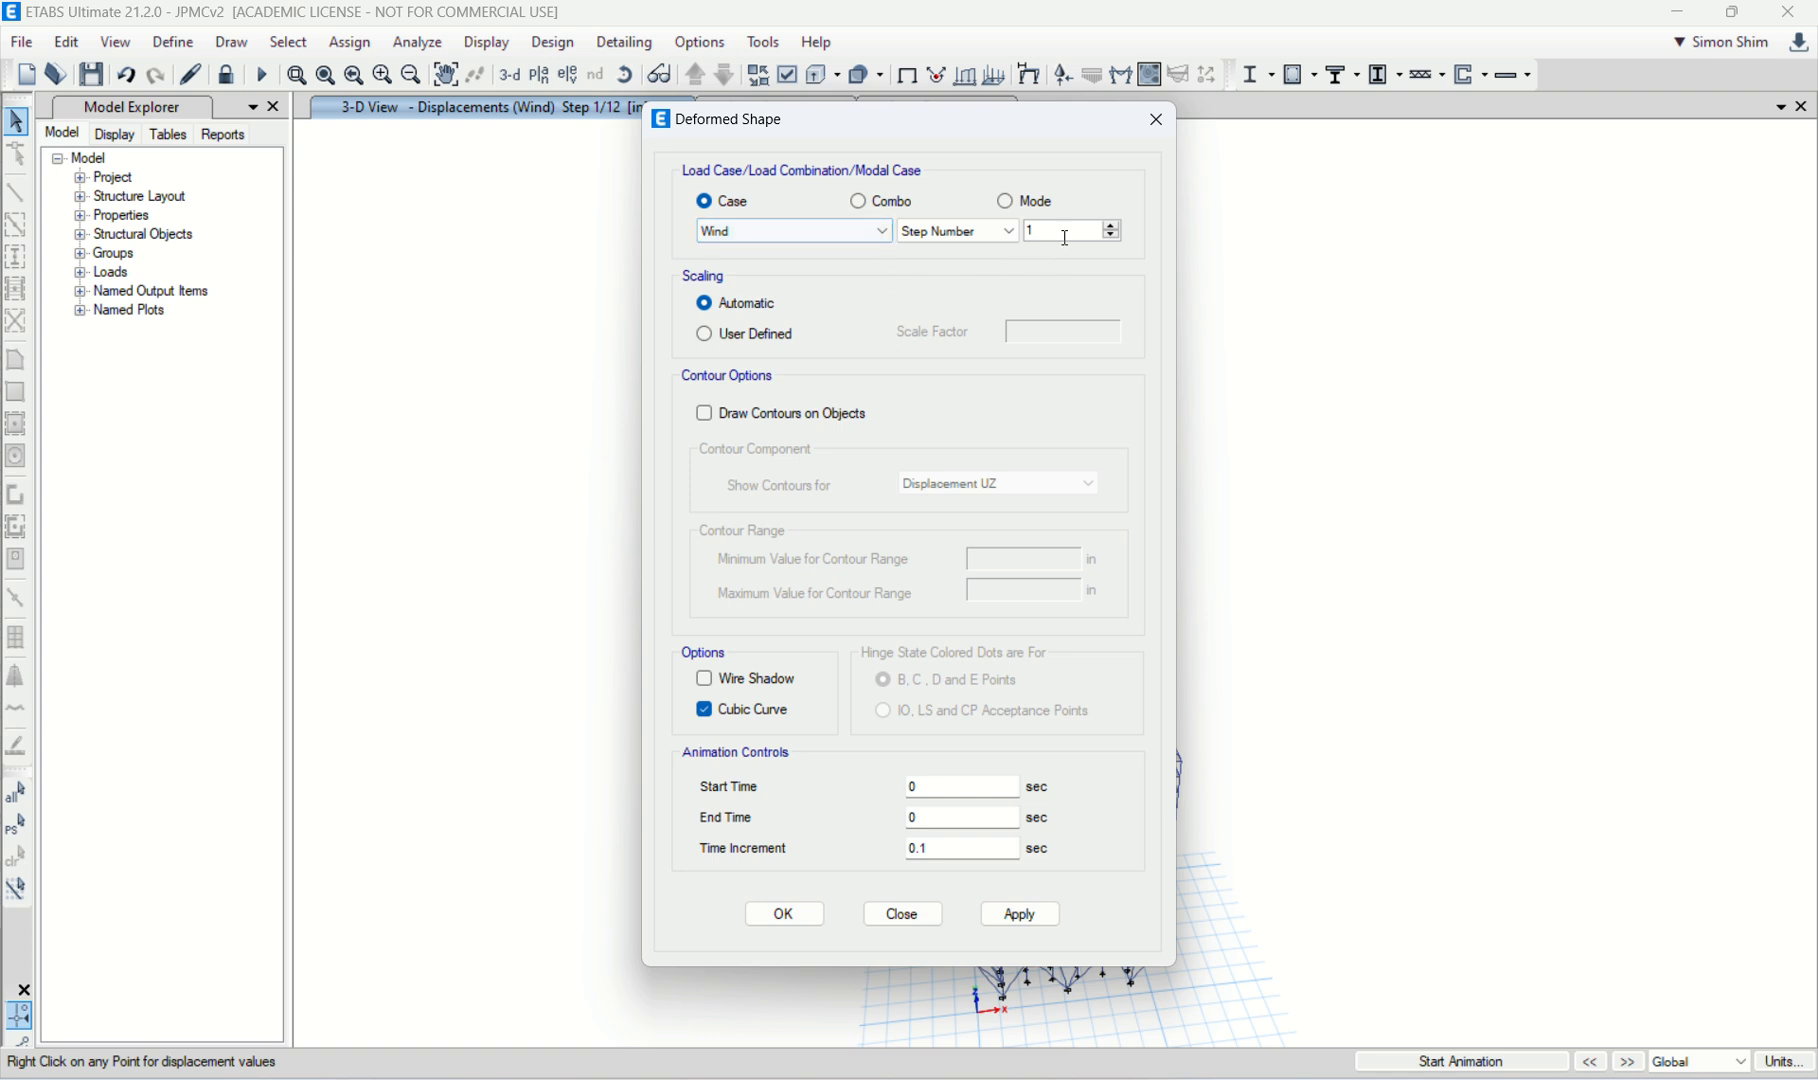
{"action": "left_click", "coordinate": [1112, 226]}
{"action": "left_click", "coordinate": [806, 919]}
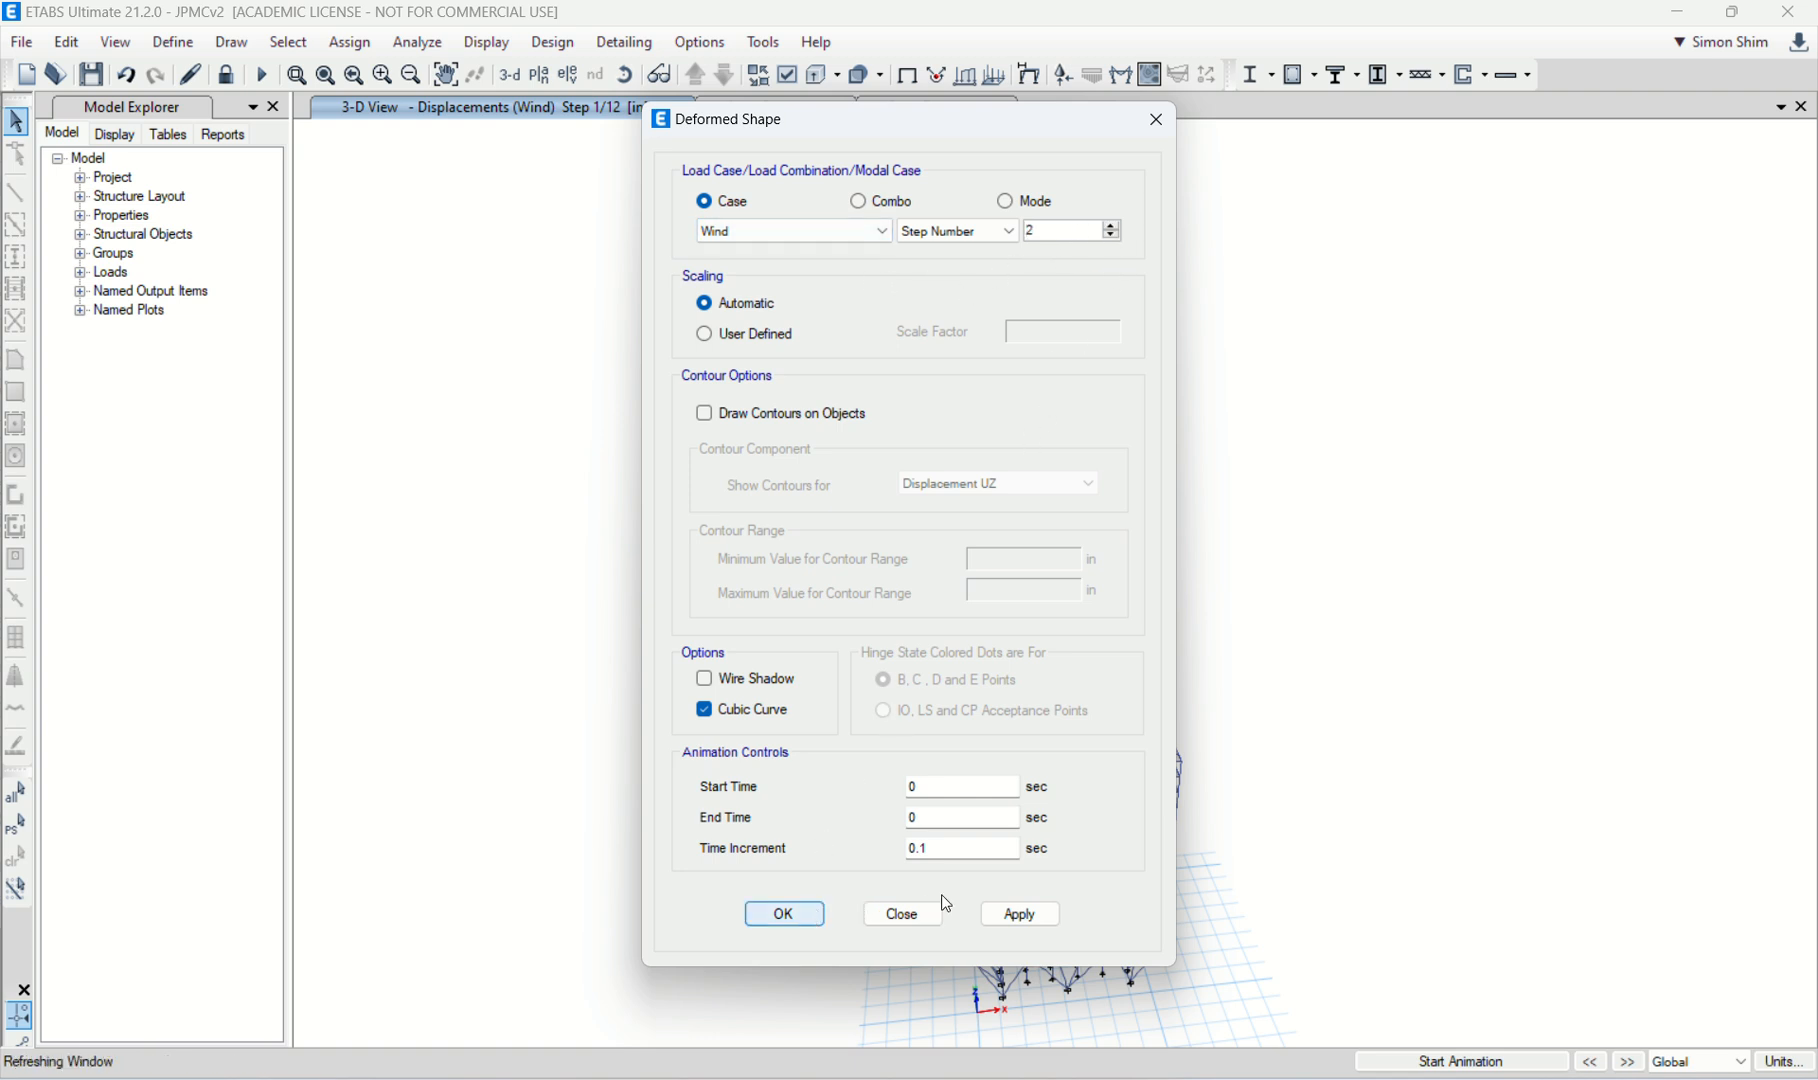
{"action": "mouse_move", "coordinate": [1068, 772]}
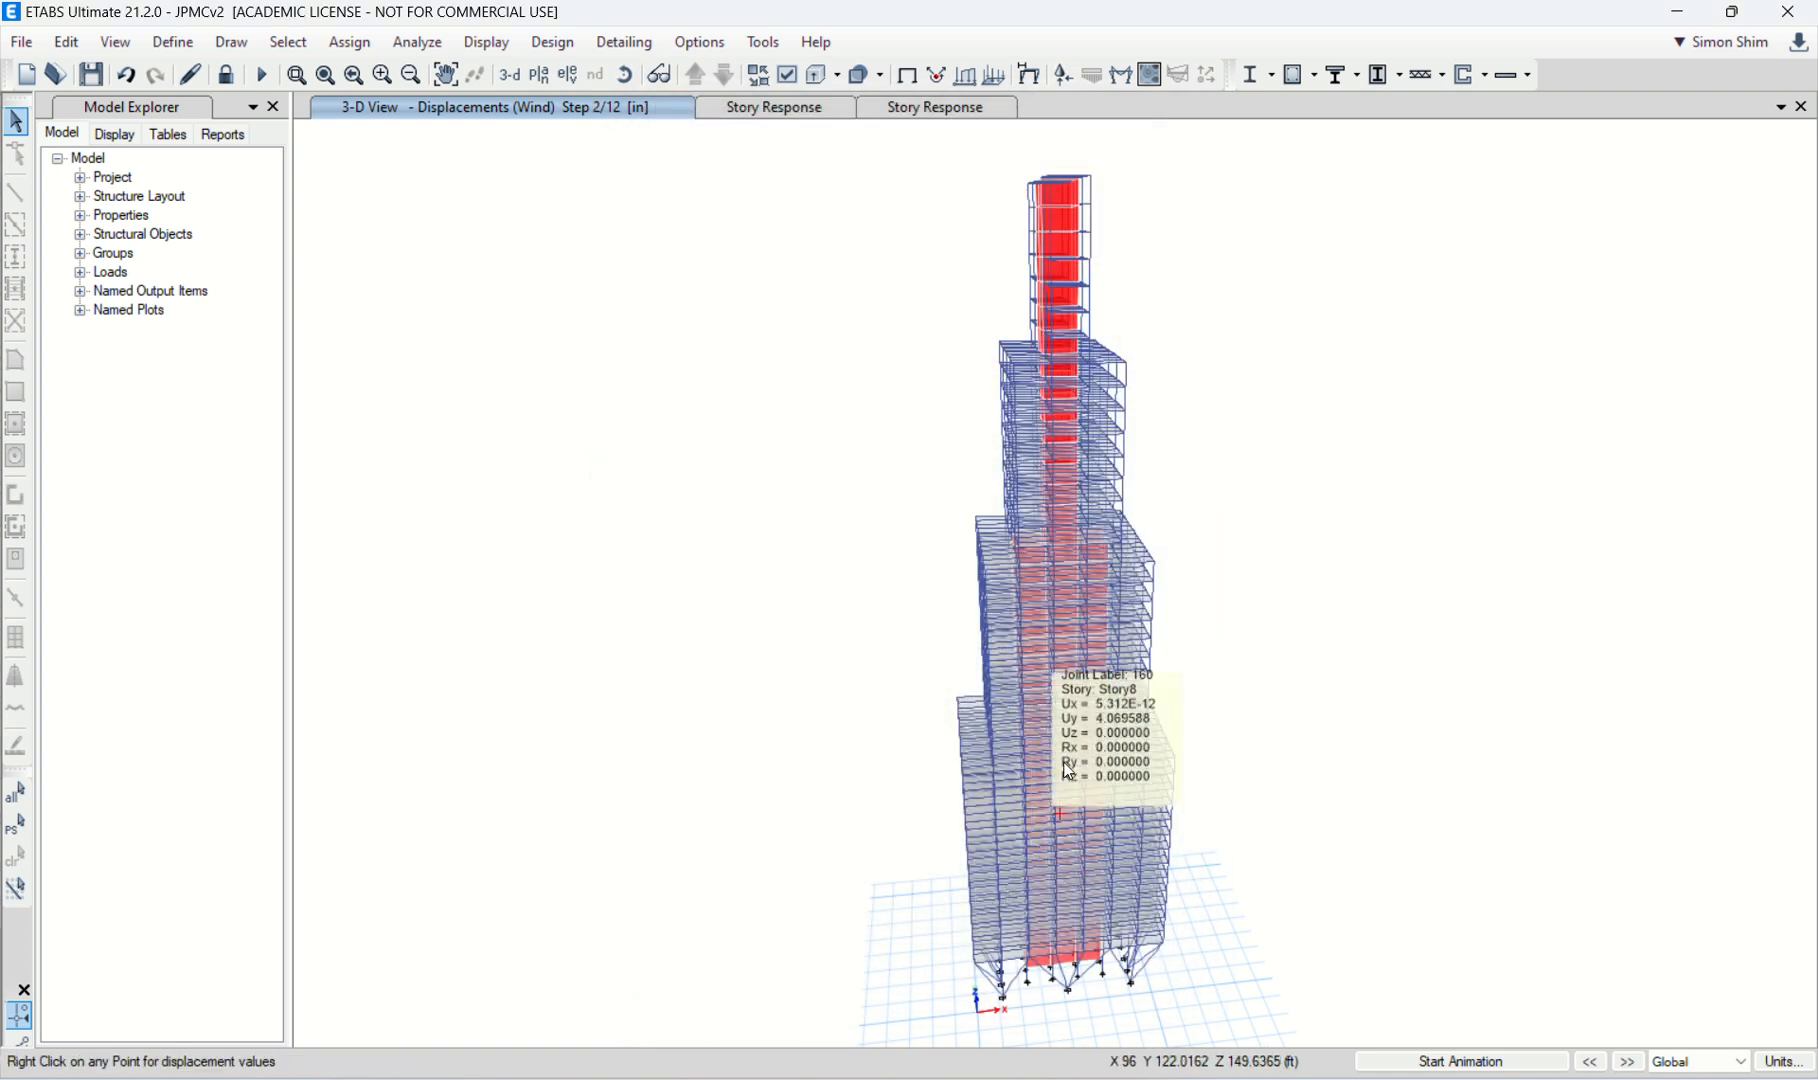
Step: Animate the step 2 wind deformation in 3D, and rotate the tower to another side
{"action": "left_click", "coordinate": [622, 78]}
{"action": "left_click_drag", "start_coordinate": [686, 621], "coordinate": [862, 662]}
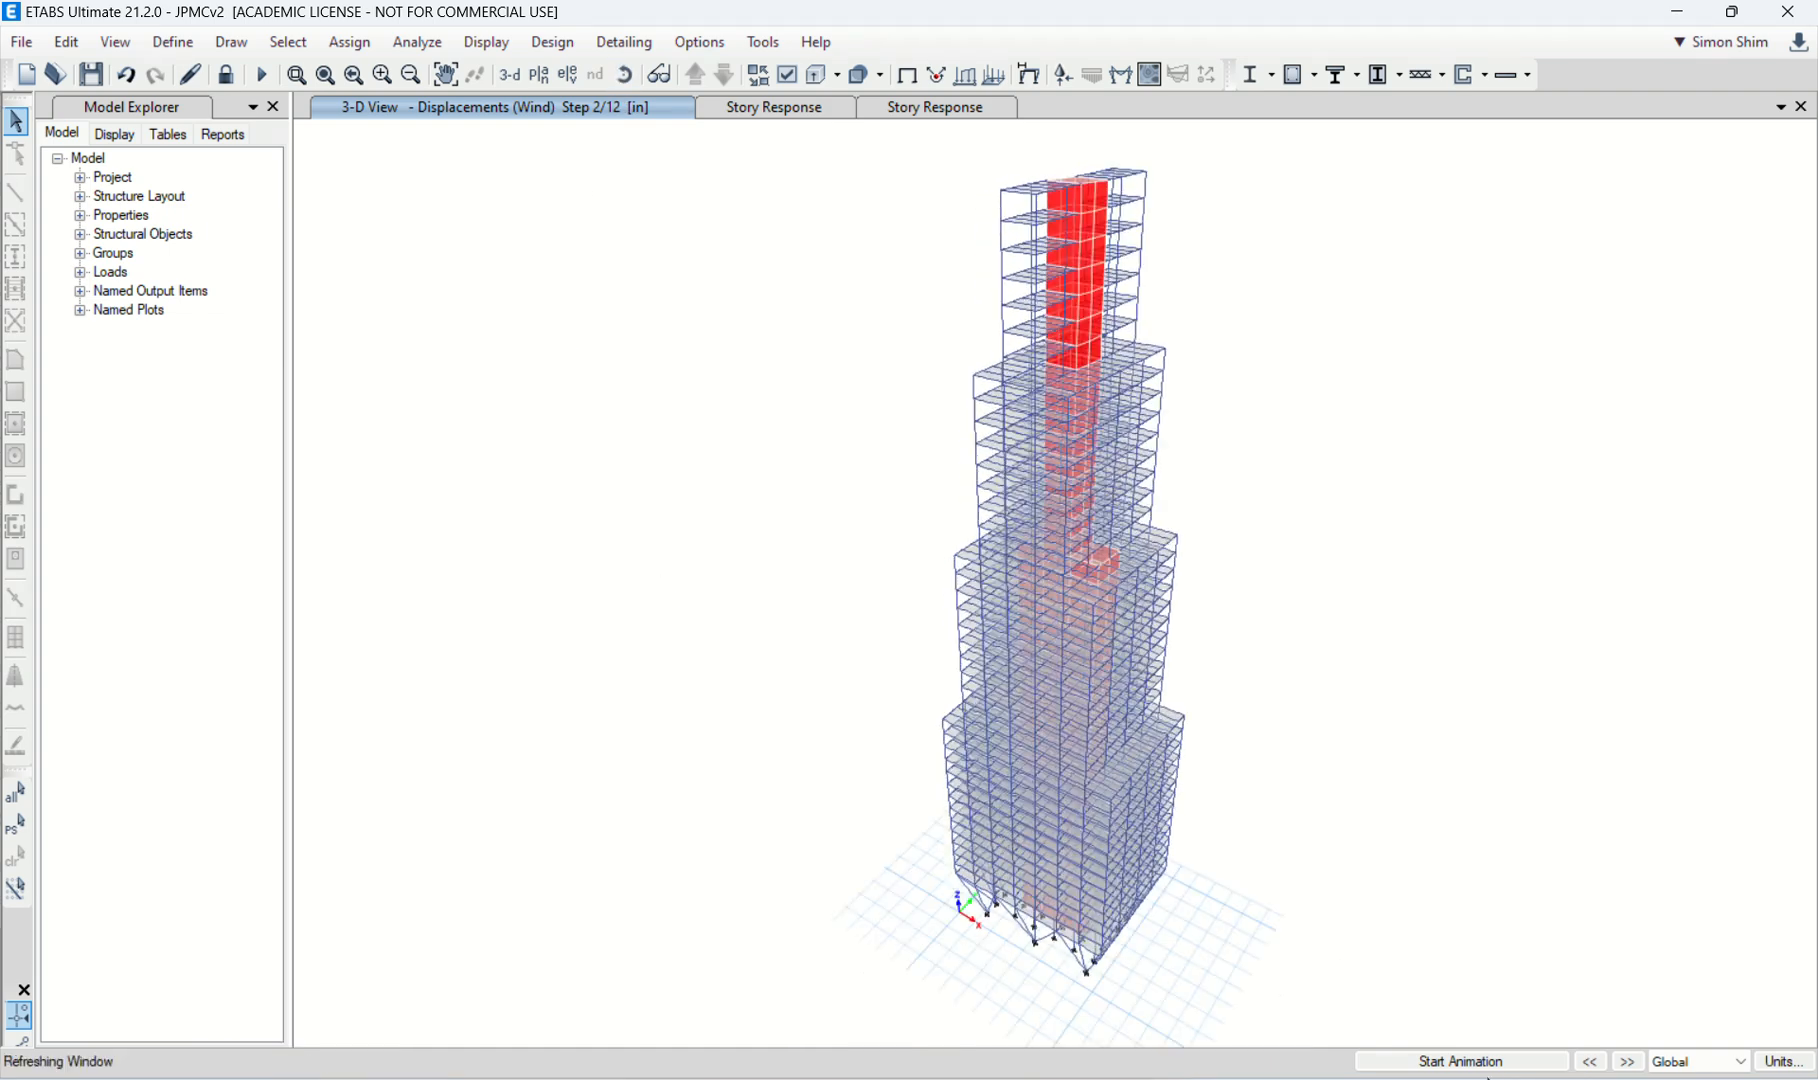
{"action": "left_click", "coordinate": [1480, 1064]}
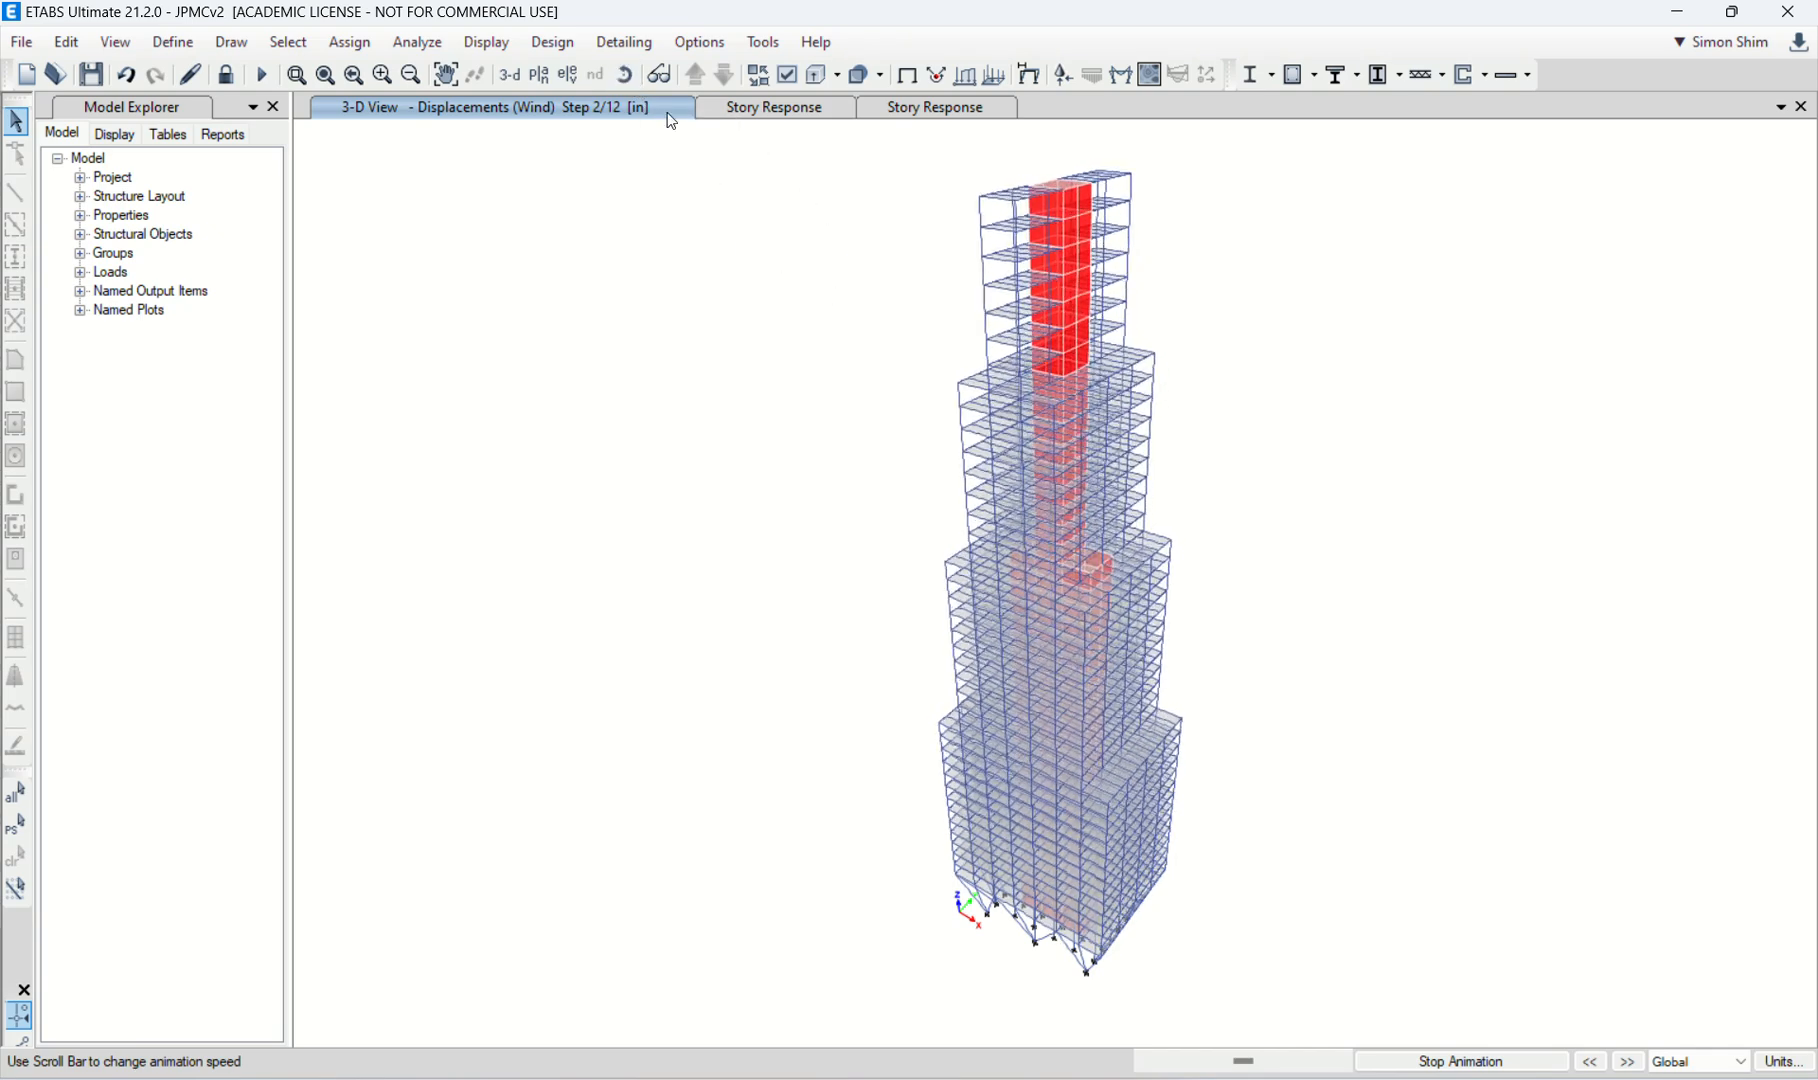
{"action": "left_click", "coordinate": [626, 75]}
{"action": "left_click_drag", "start_coordinate": [1424, 671], "coordinate": [1257, 601]}
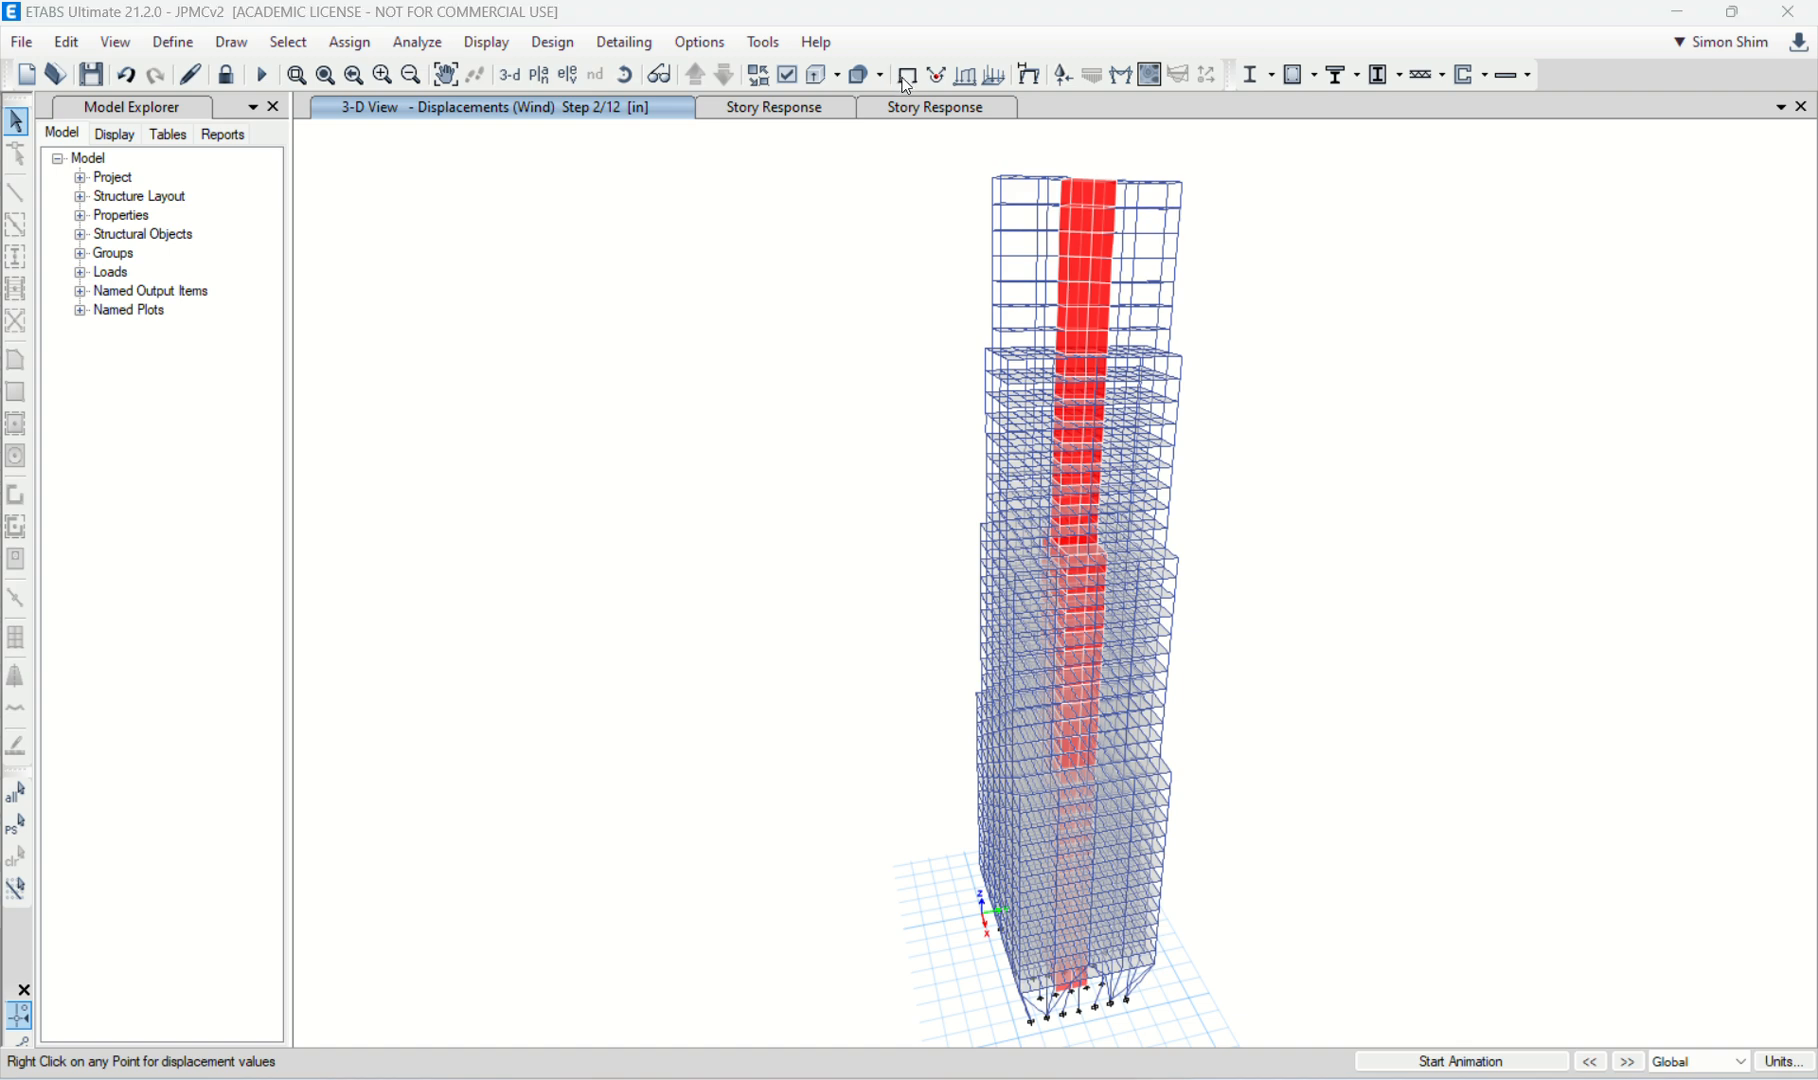
{"action": "left_click", "coordinate": [1719, 22]}
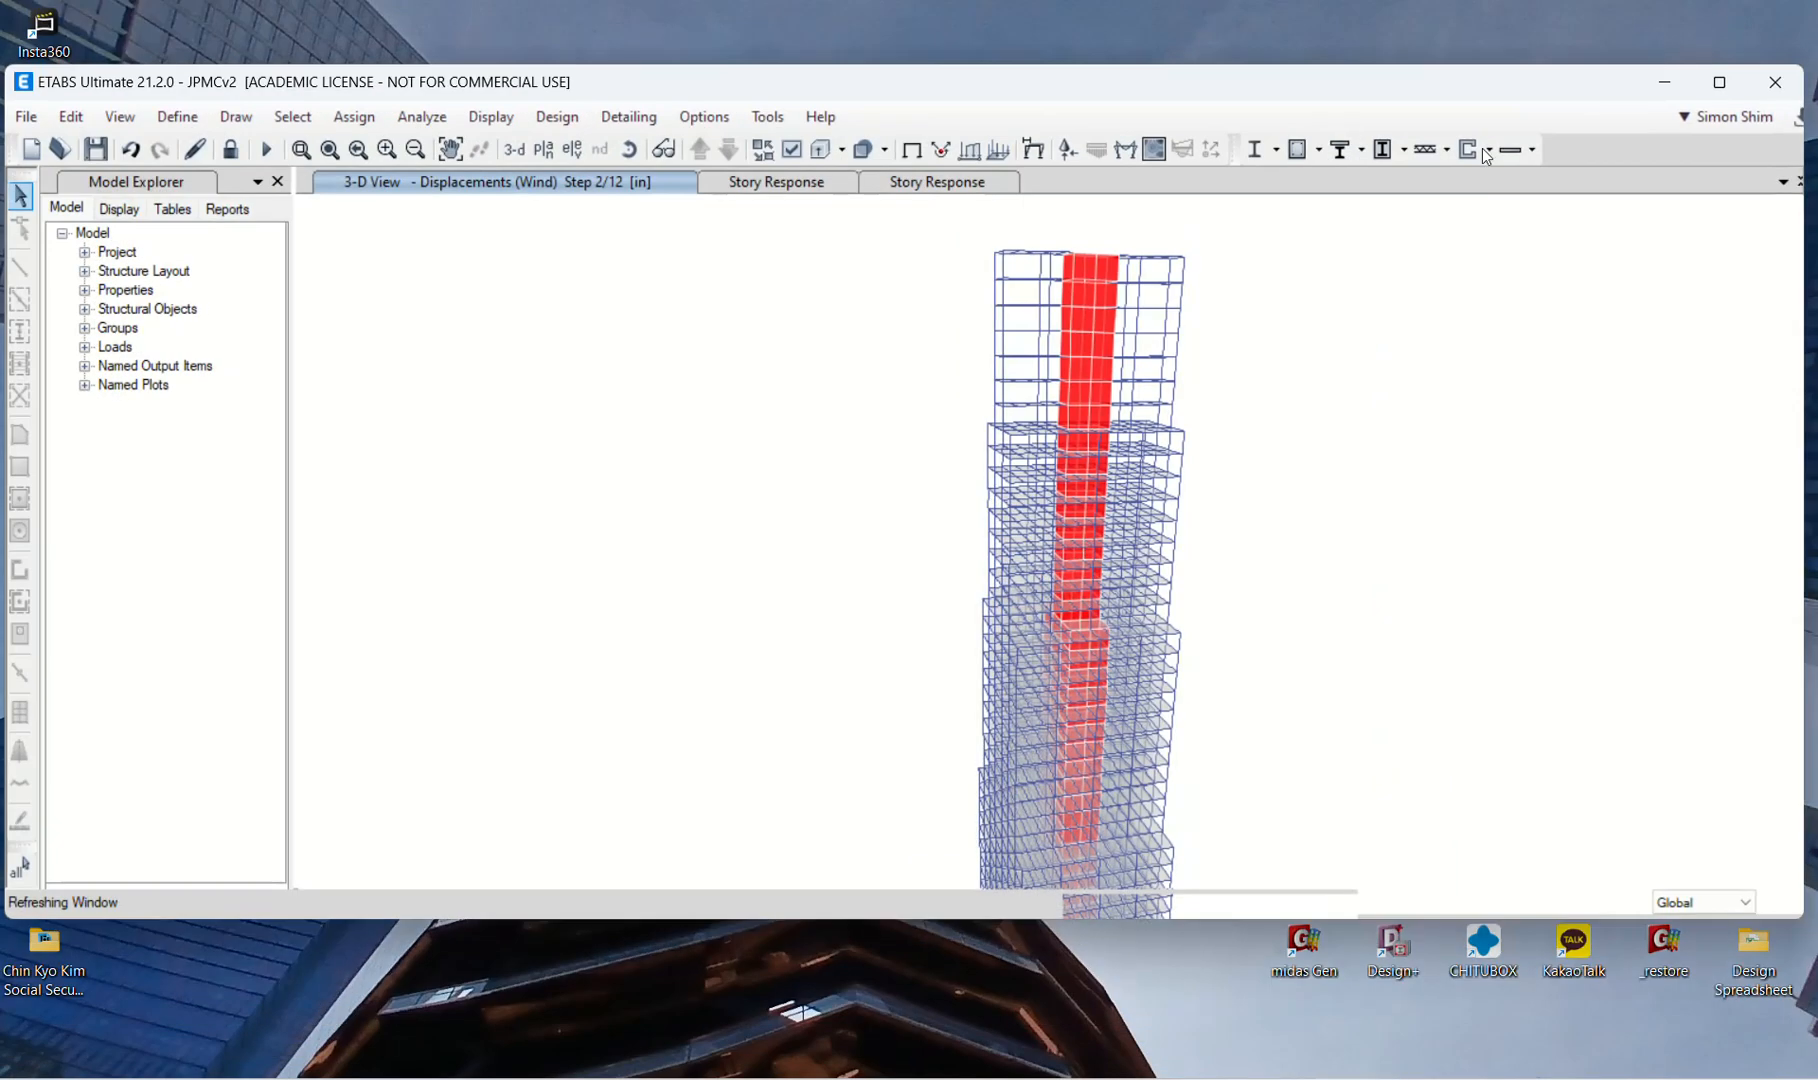
{"action": "right_click", "coordinate": [1102, 389]}
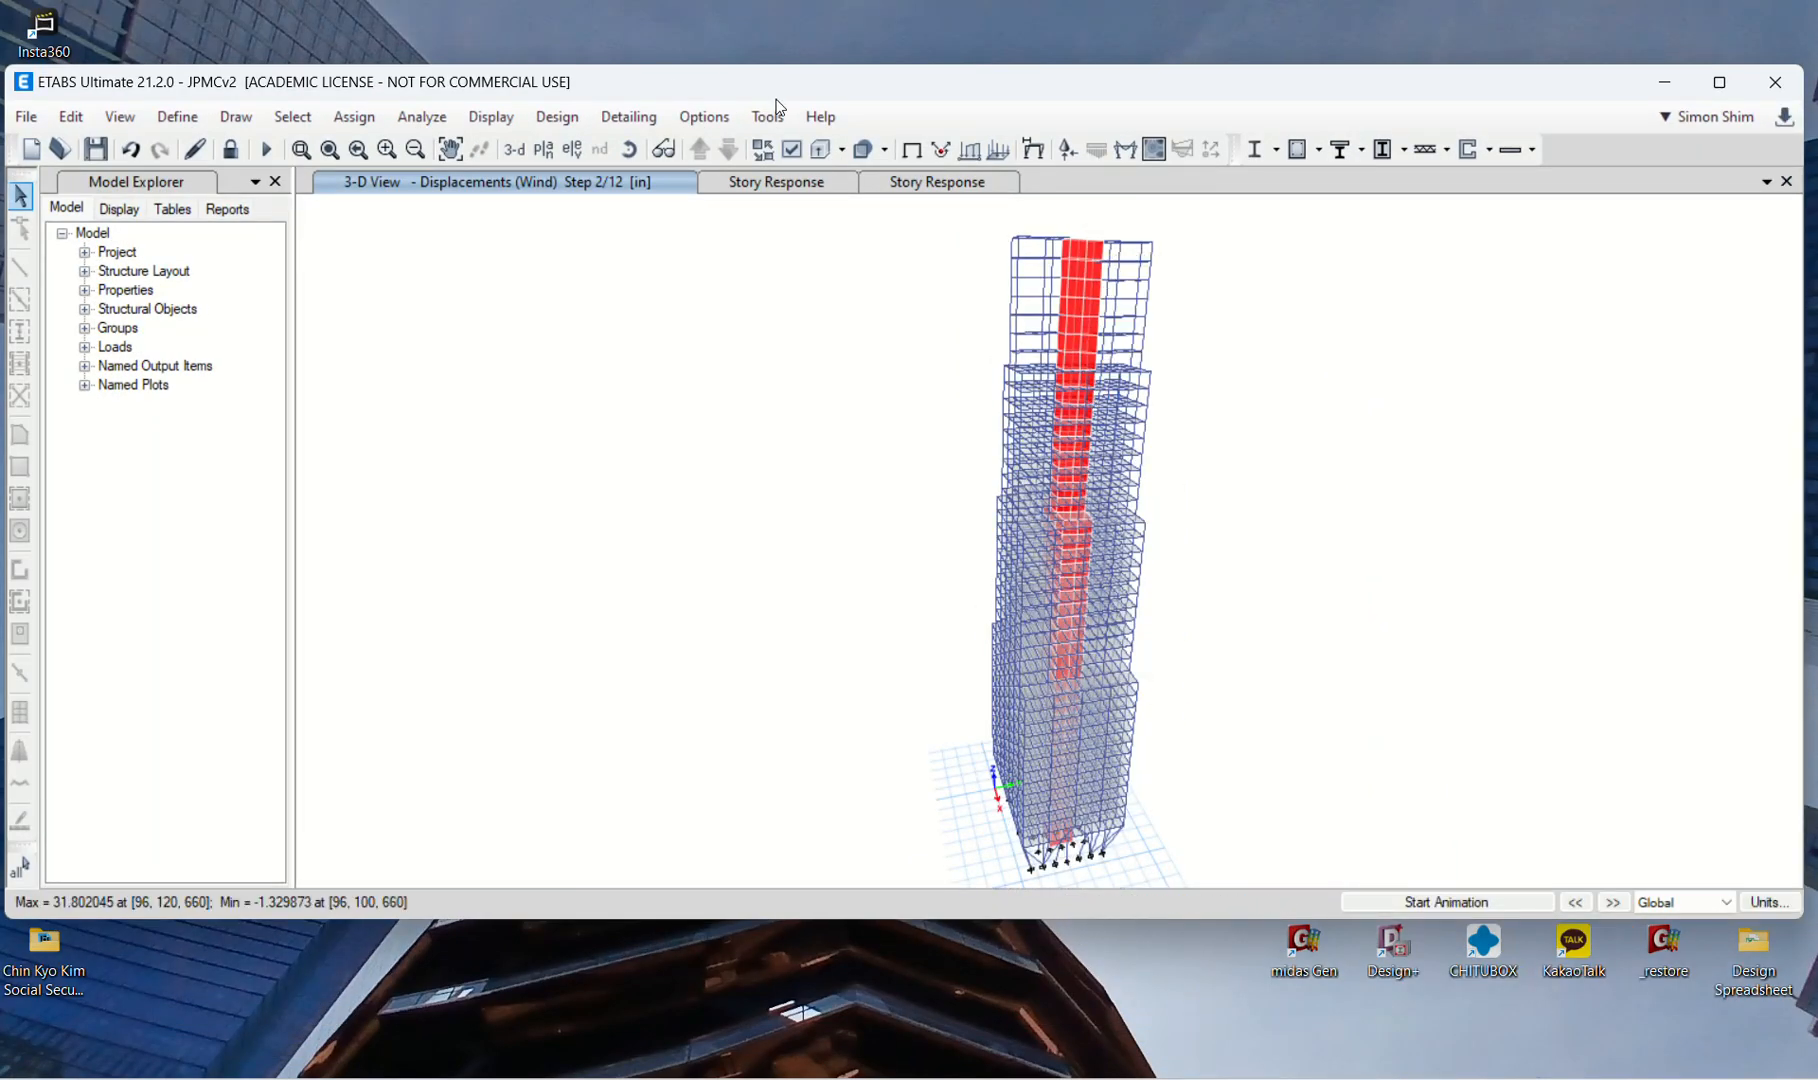
{"action": "double_click", "coordinate": [1344, 86]}
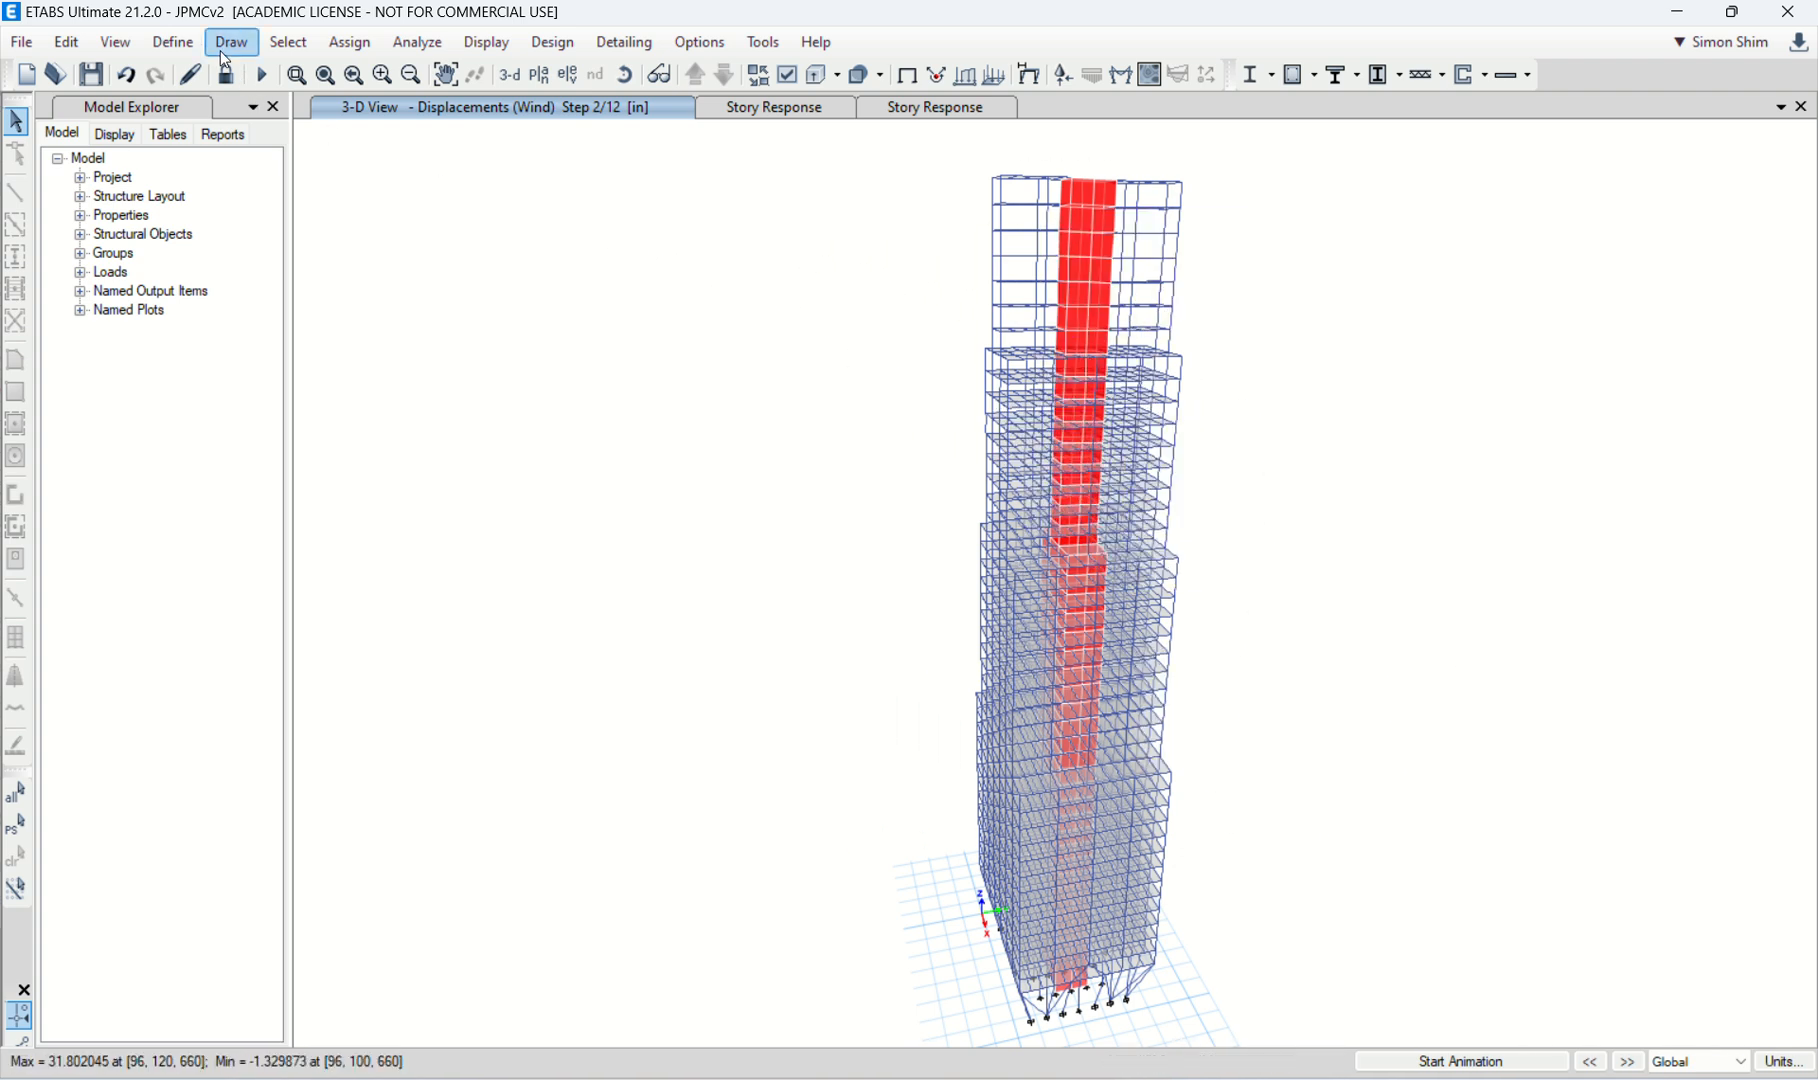
Step: Review the Wind load pattern's ASCE 7-16 settings and exposure width data, and leave the load patterns without changes
{"action": "left_click", "coordinate": [170, 42]}
{"action": "left_click", "coordinate": [268, 536]}
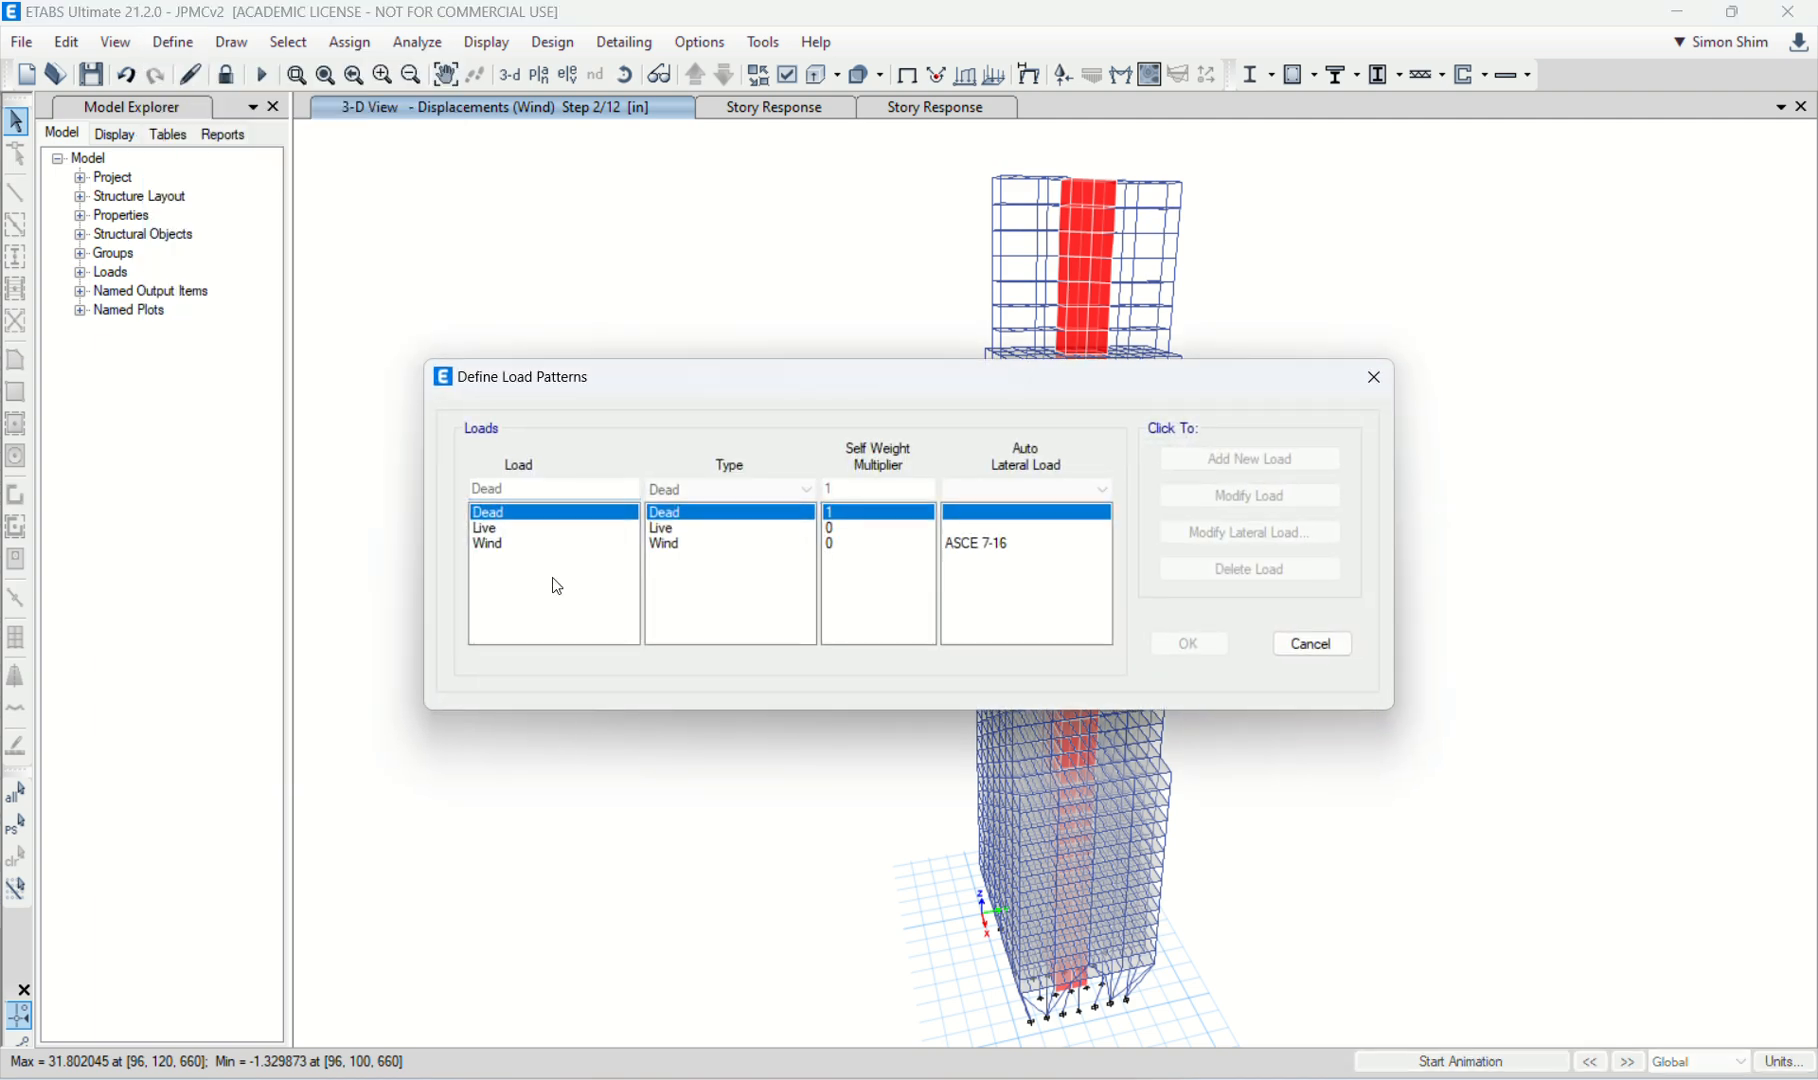
{"action": "left_click", "coordinate": [545, 544]}
{"action": "left_click", "coordinate": [1210, 533]}
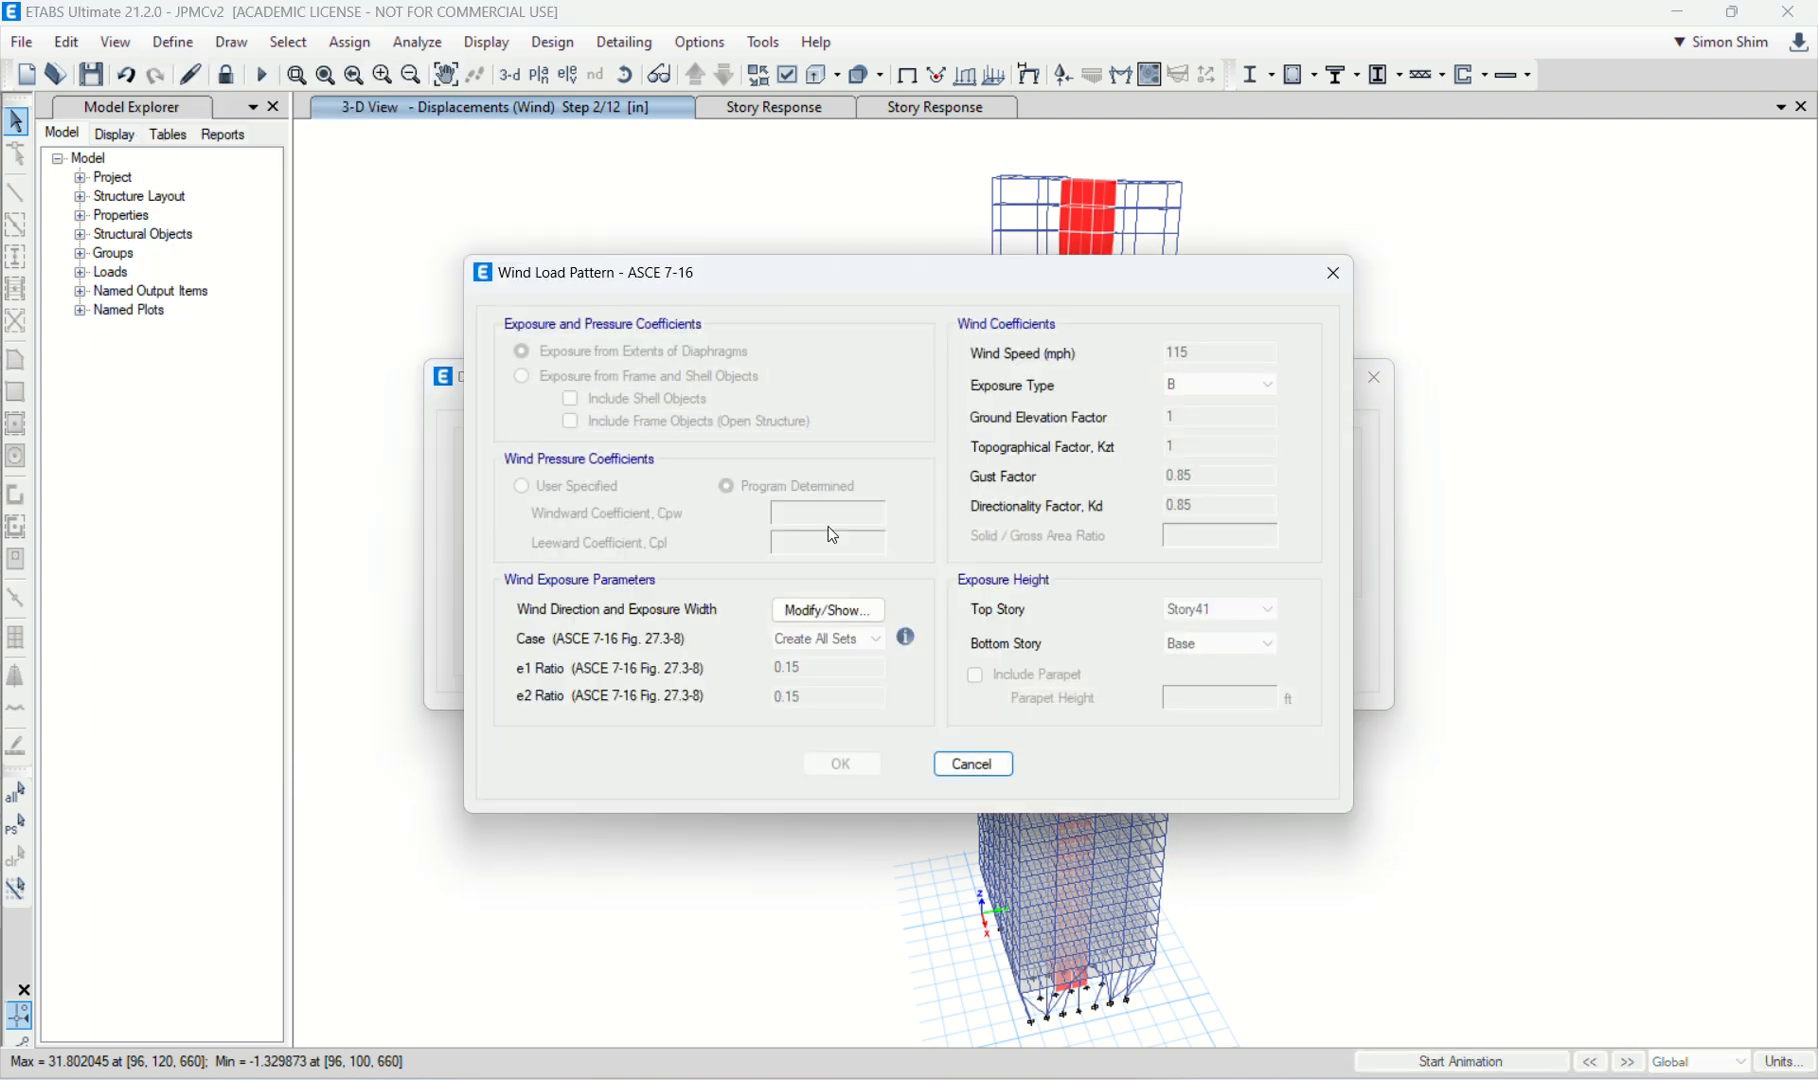
{"action": "left_click", "coordinate": [826, 609]}
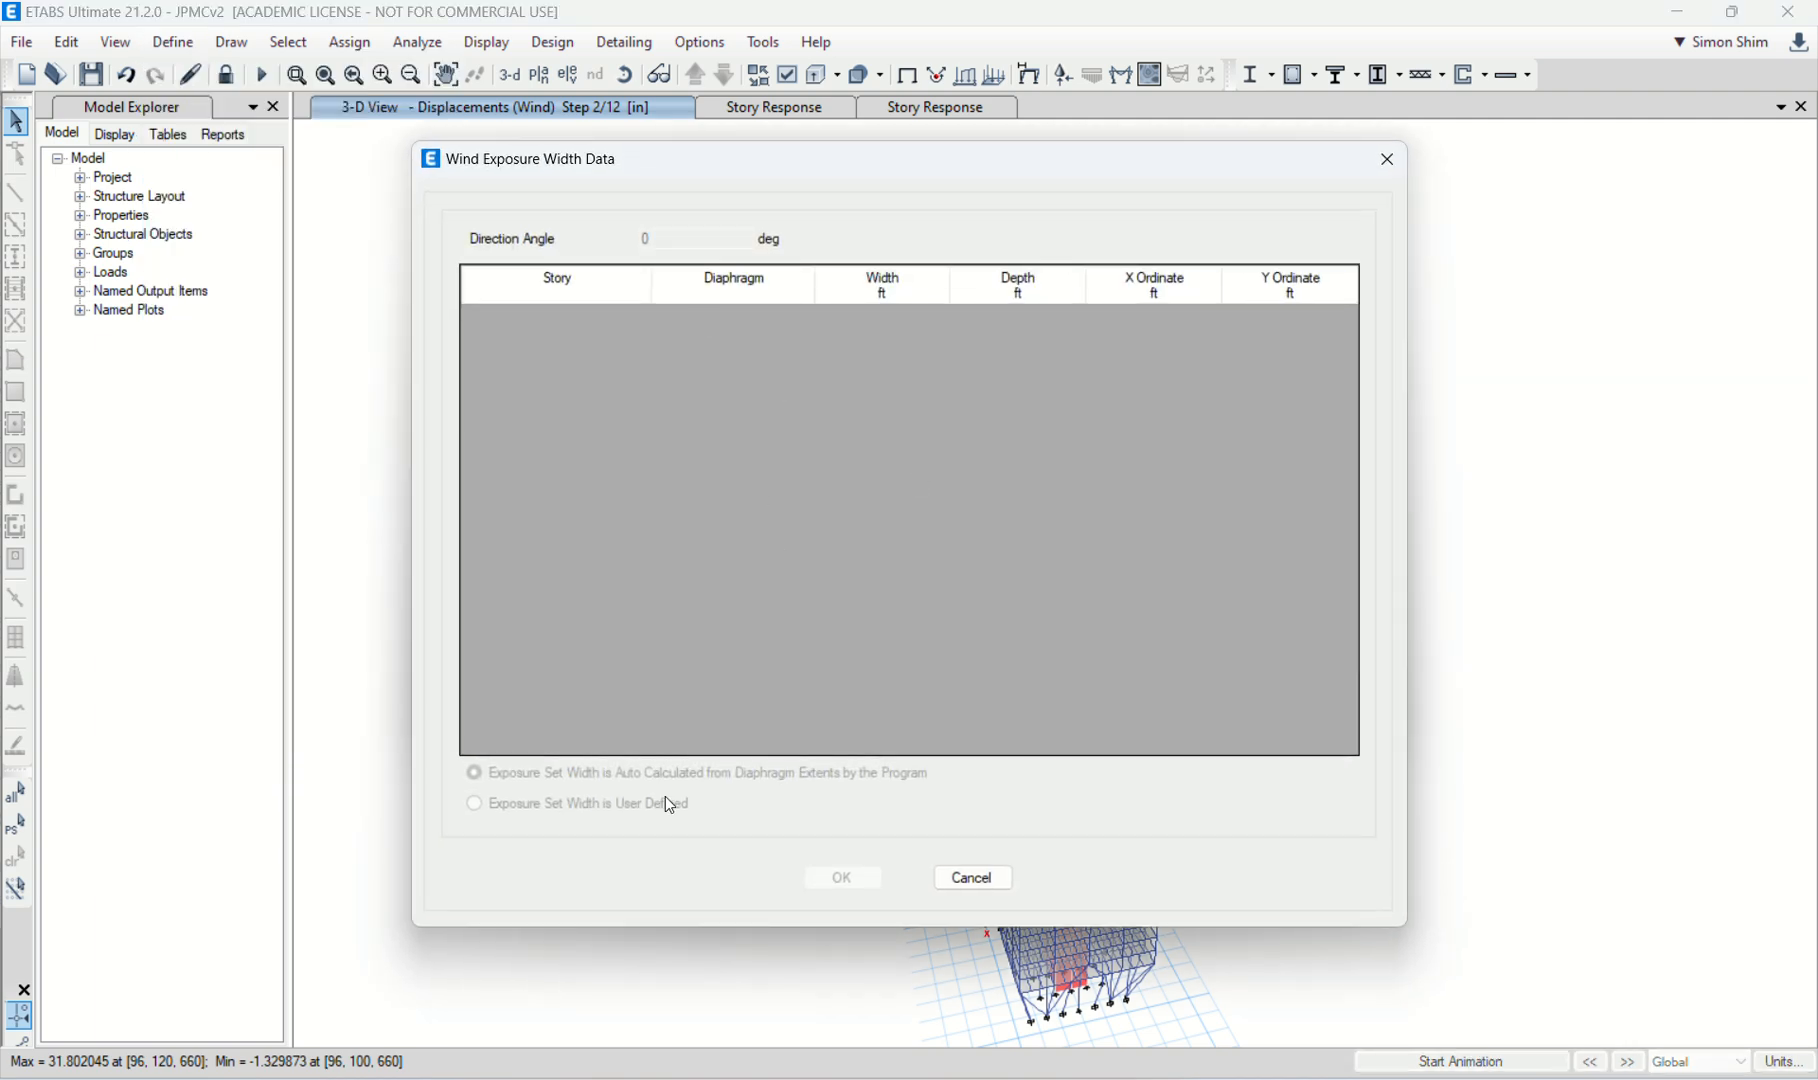
{"action": "left_click", "coordinate": [972, 878]}
{"action": "left_click", "coordinate": [970, 763]}
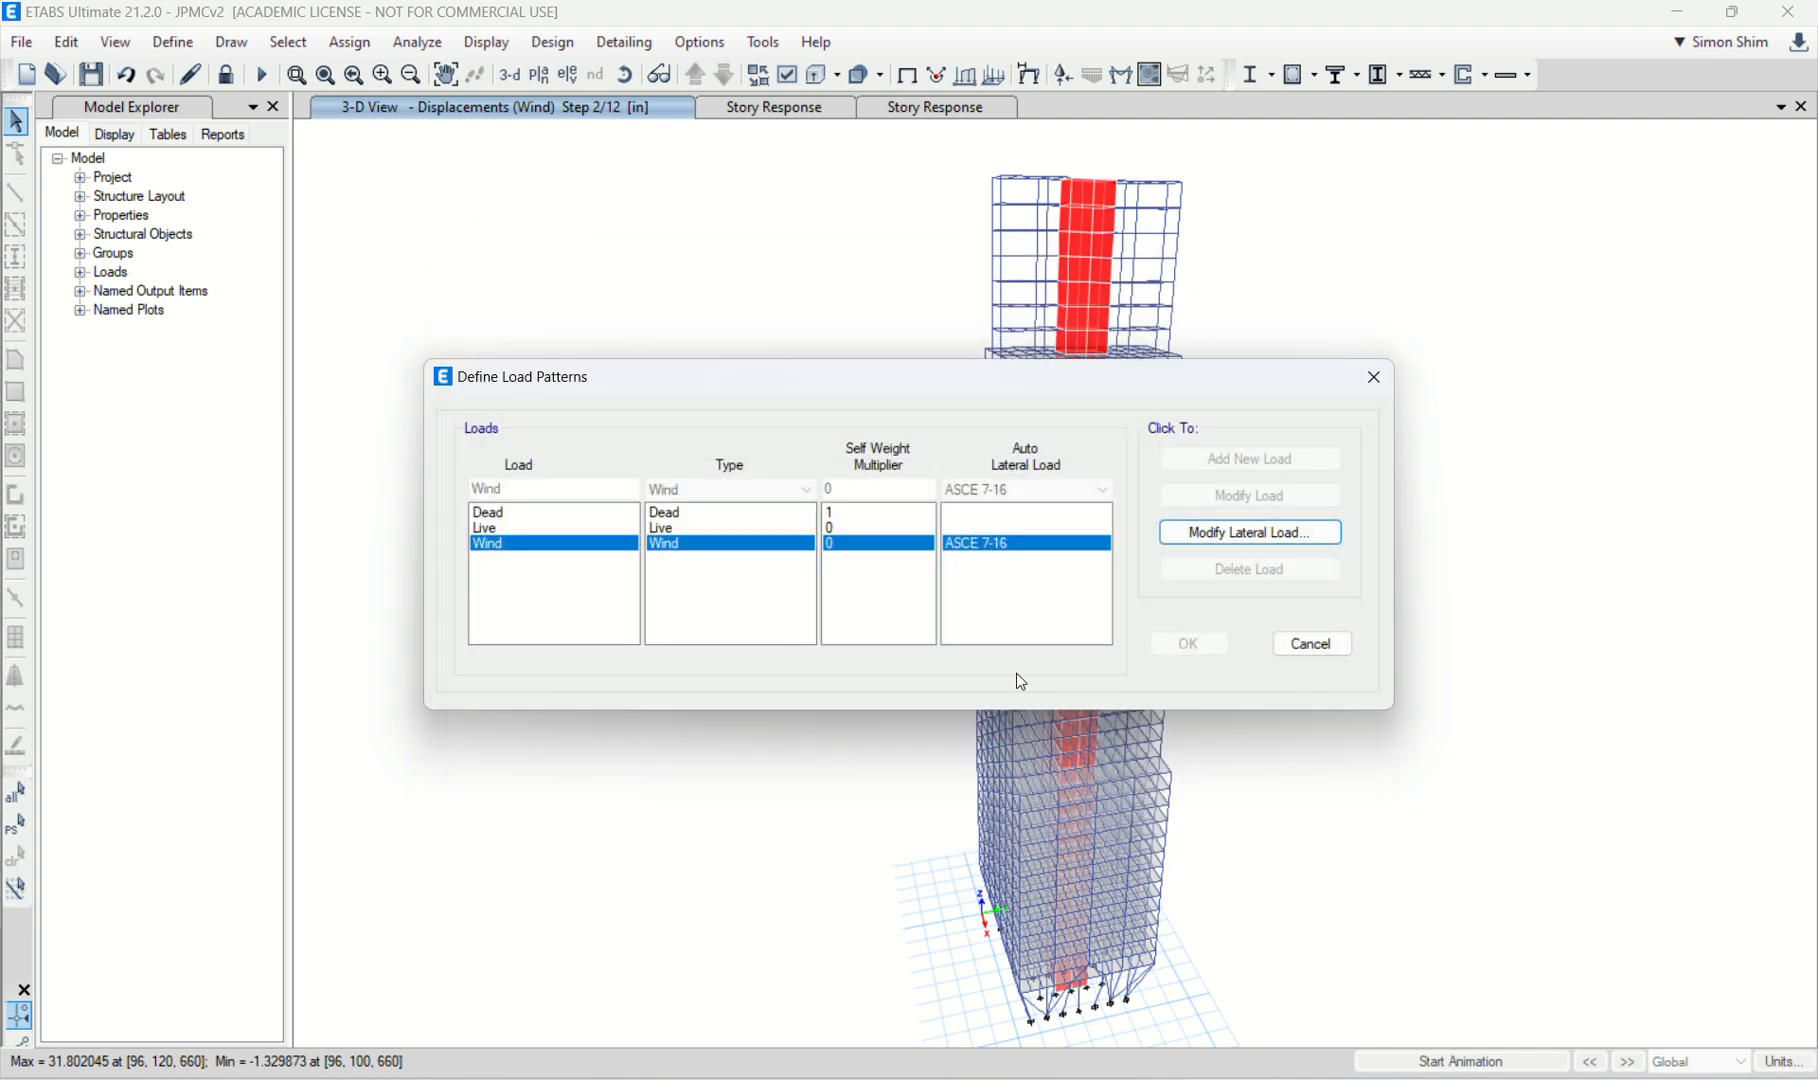
{"action": "left_click", "coordinate": [1313, 644]}
Step: Unlock the model, accepting deletion of the analysis results, and open the load pattern definitions
{"action": "left_click", "coordinate": [228, 76]}
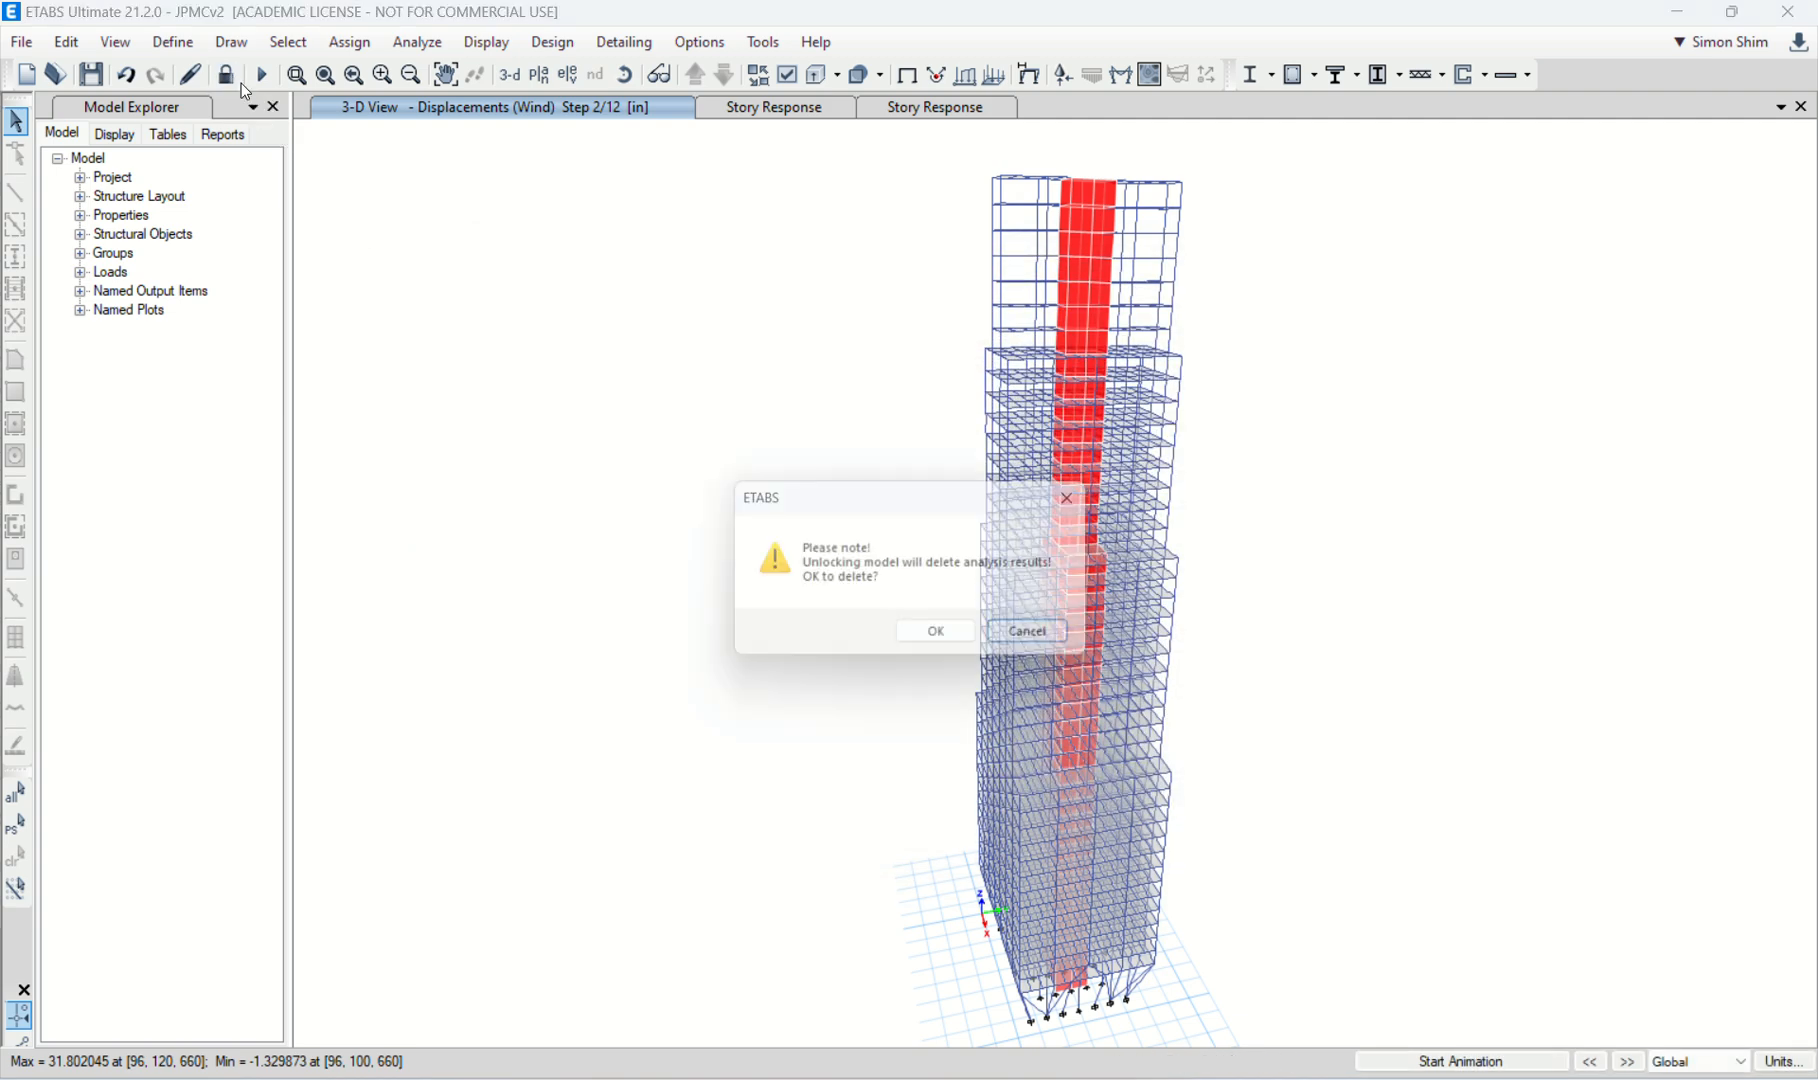
{"action": "left_click", "coordinate": [936, 631]}
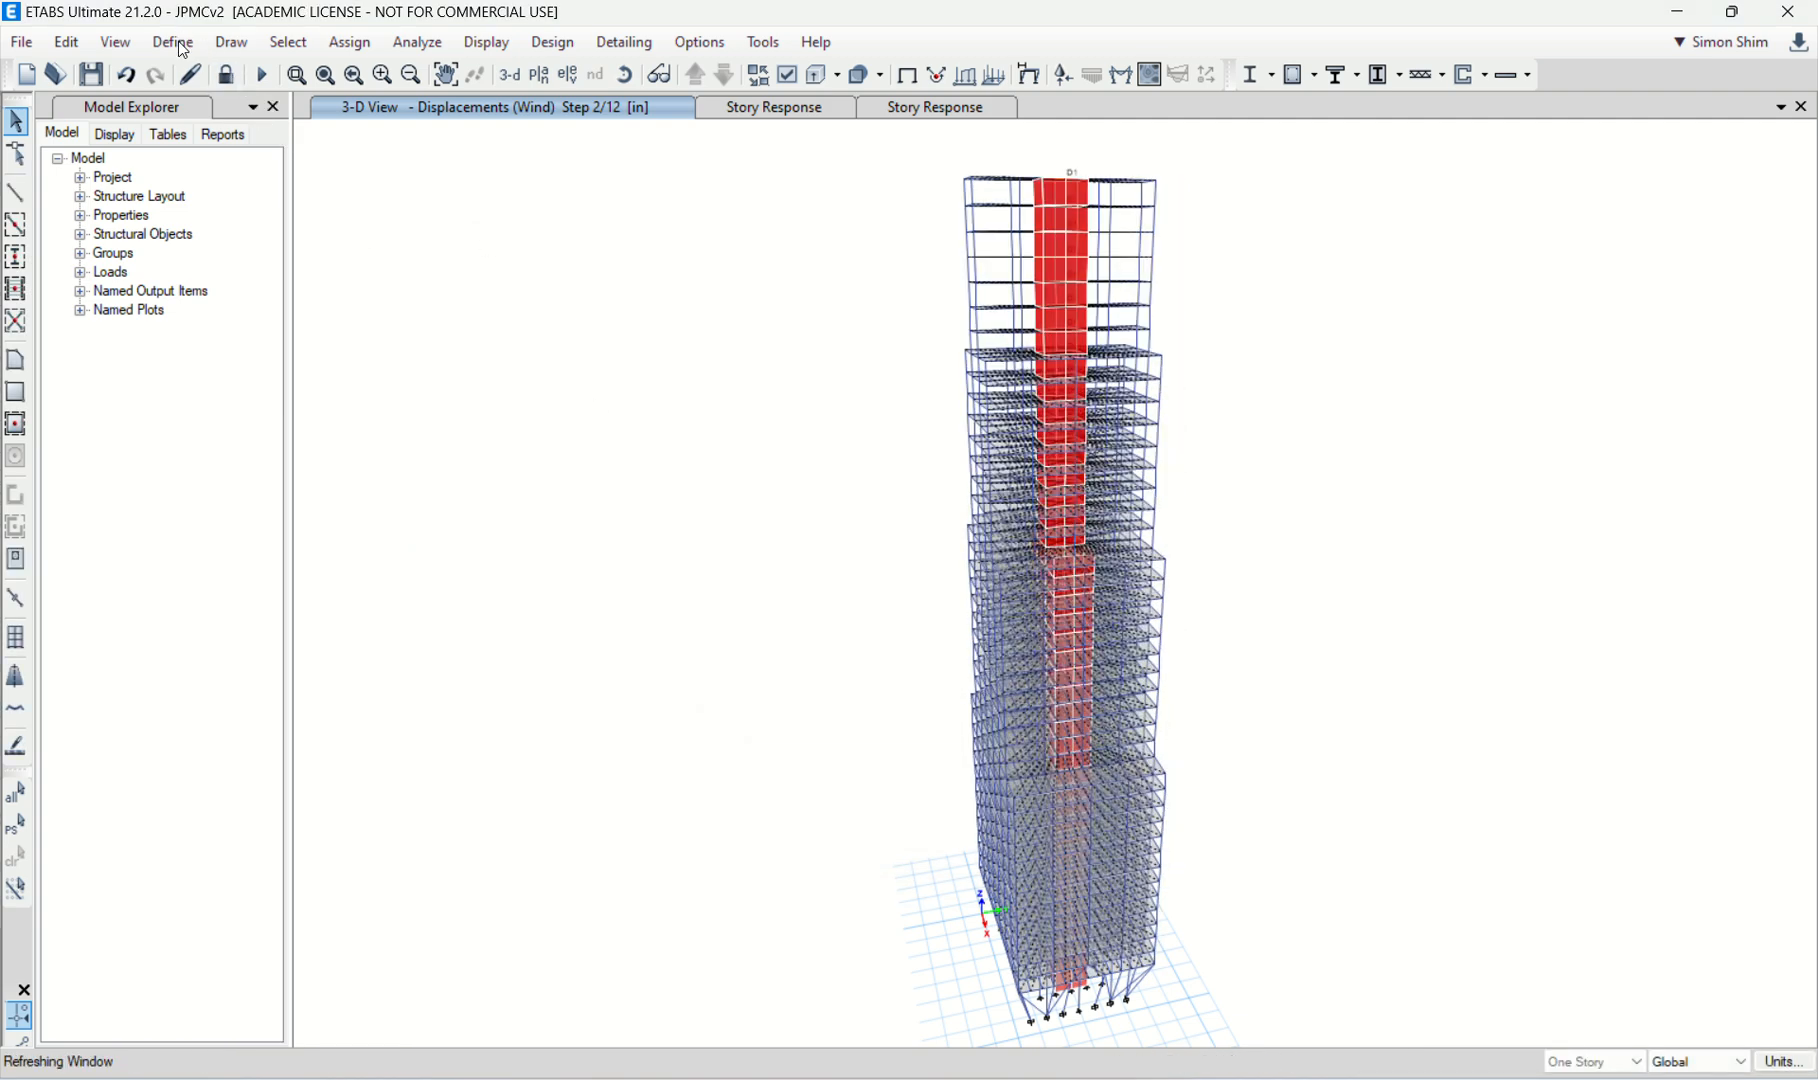
{"action": "left_click", "coordinate": [176, 44]}
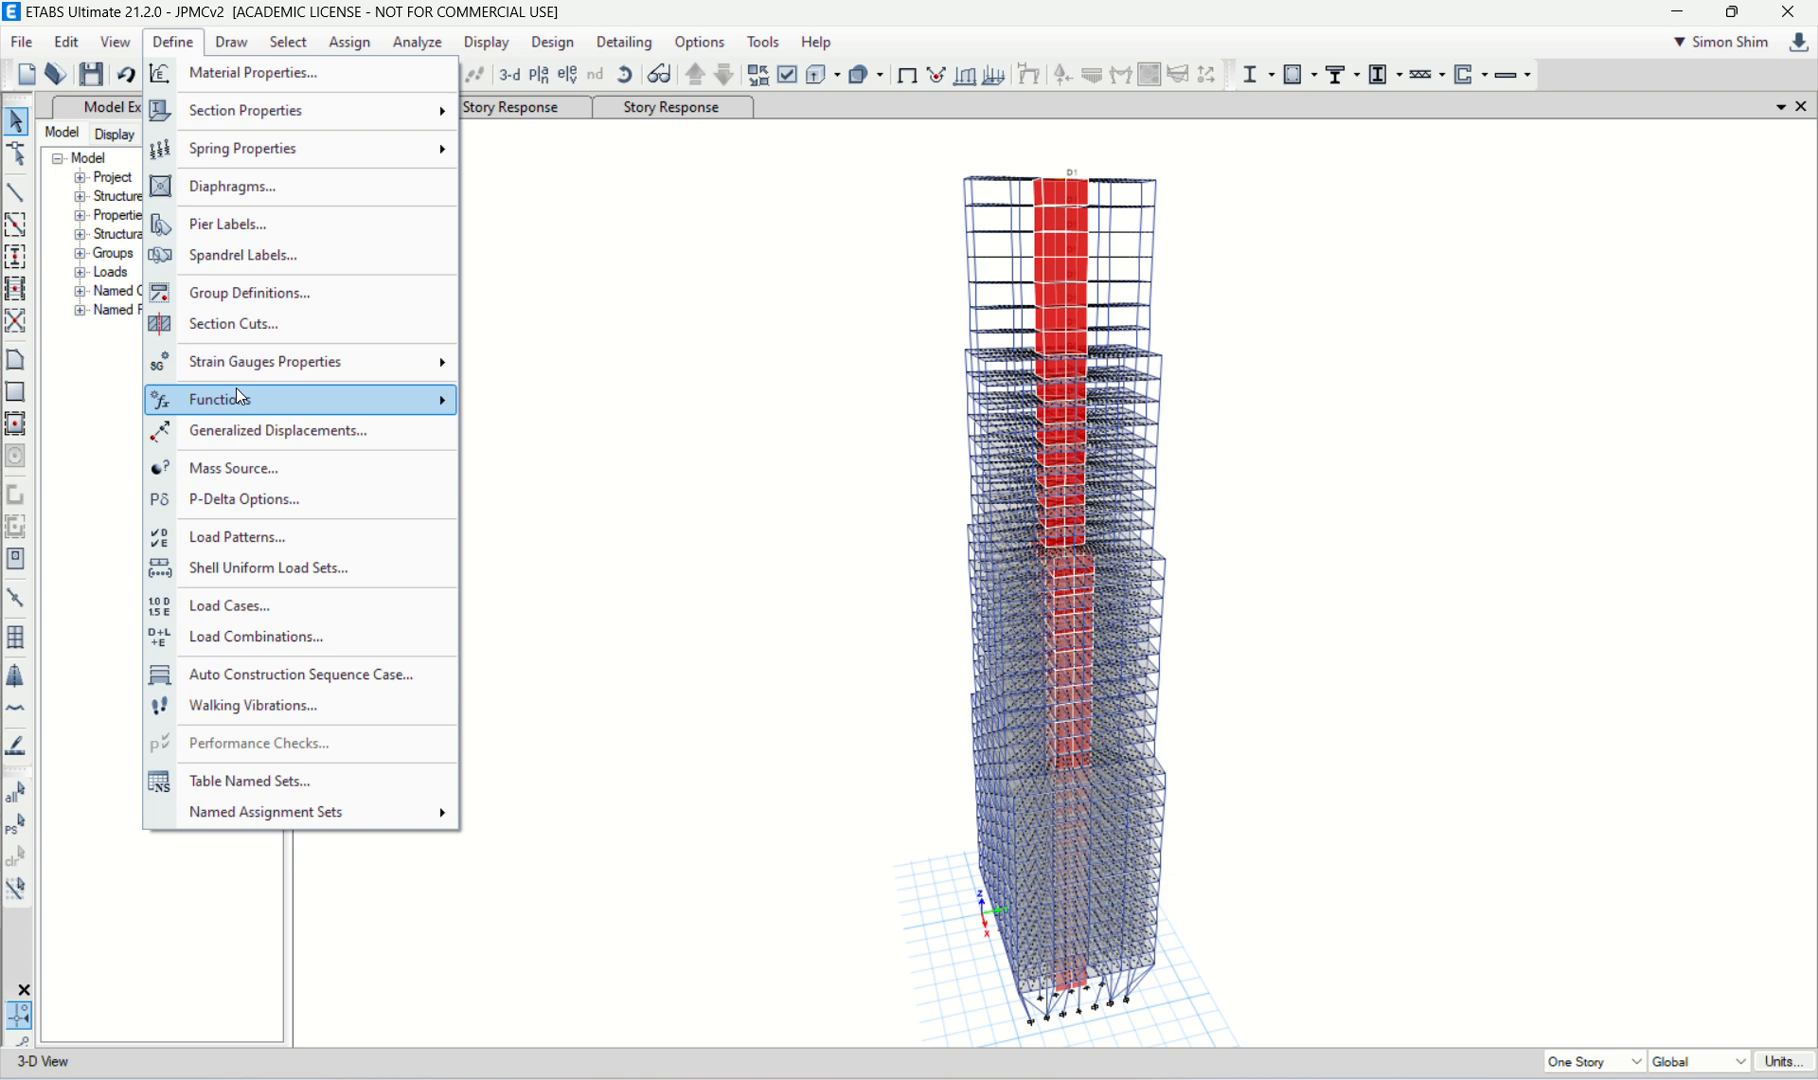
{"action": "left_click", "coordinate": [276, 540]}
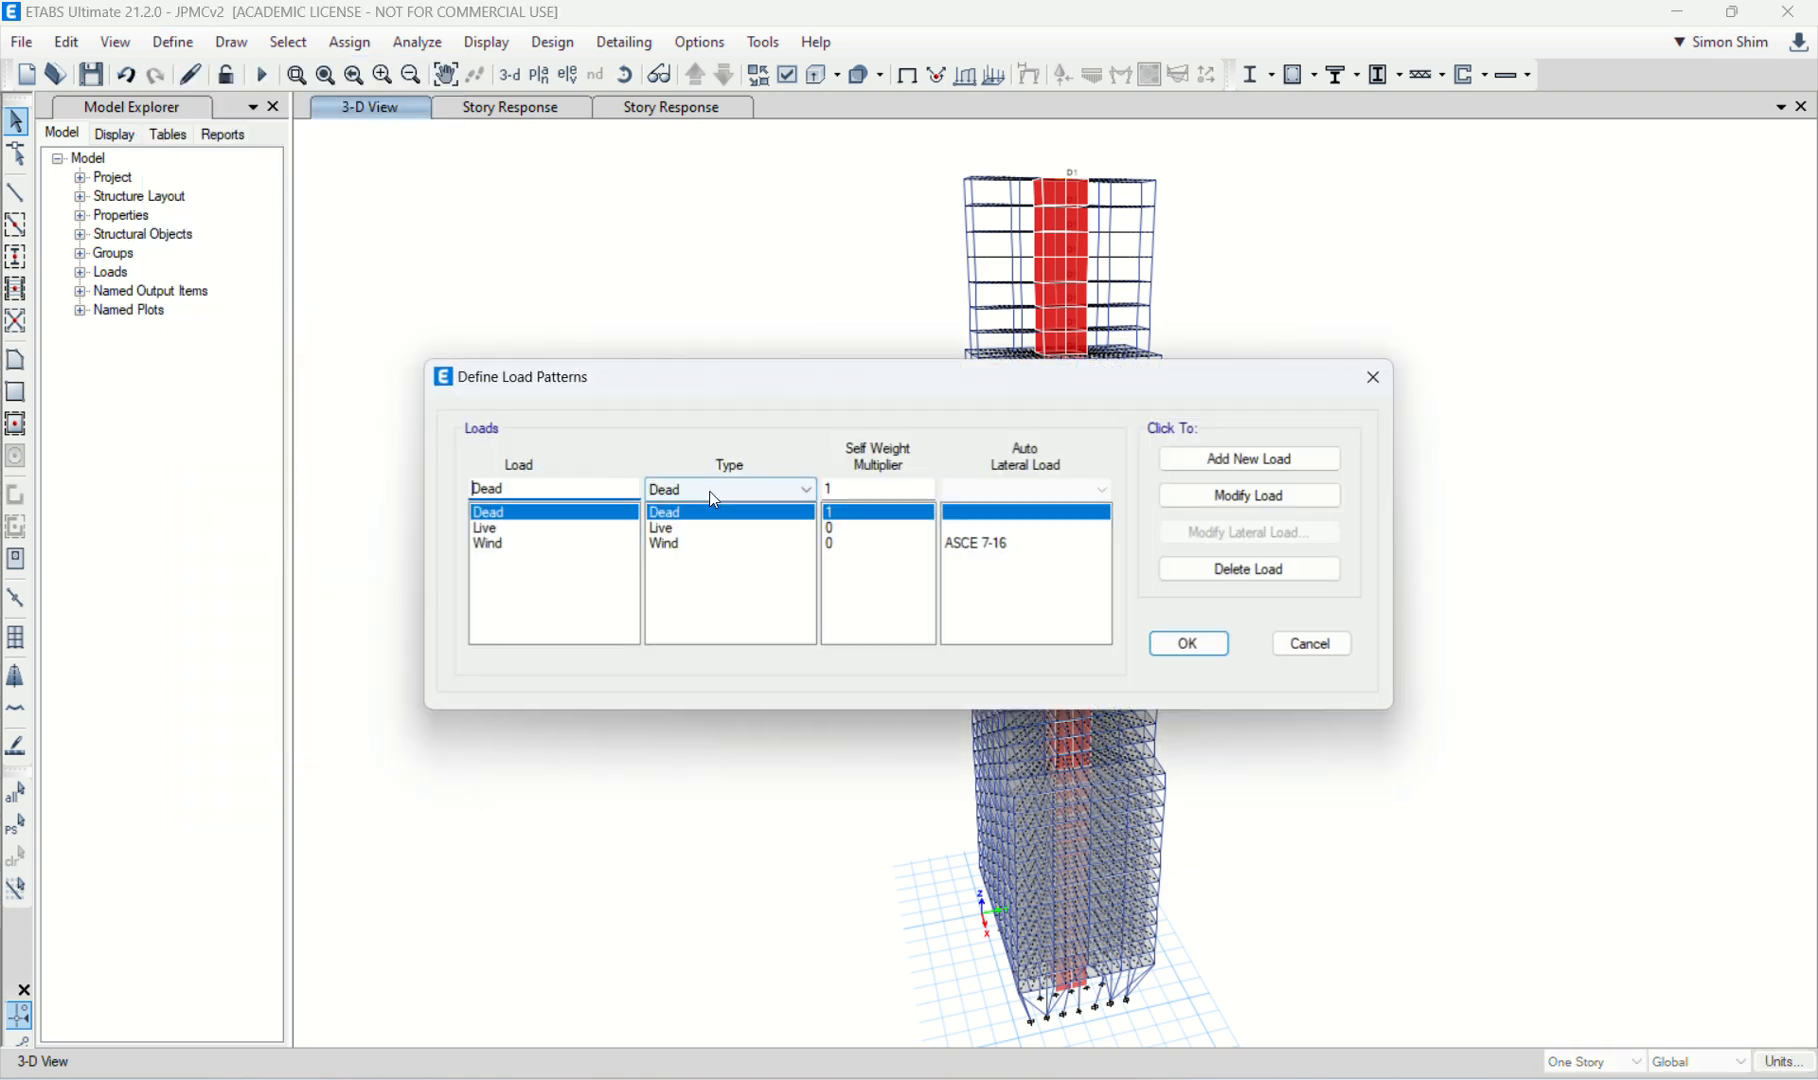
Step: Examine the Wind pattern's ASCE 7-16 exposure width table with the user-defined width option, and leave the load patterns without saving changes
{"action": "left_click", "coordinate": [498, 546]}
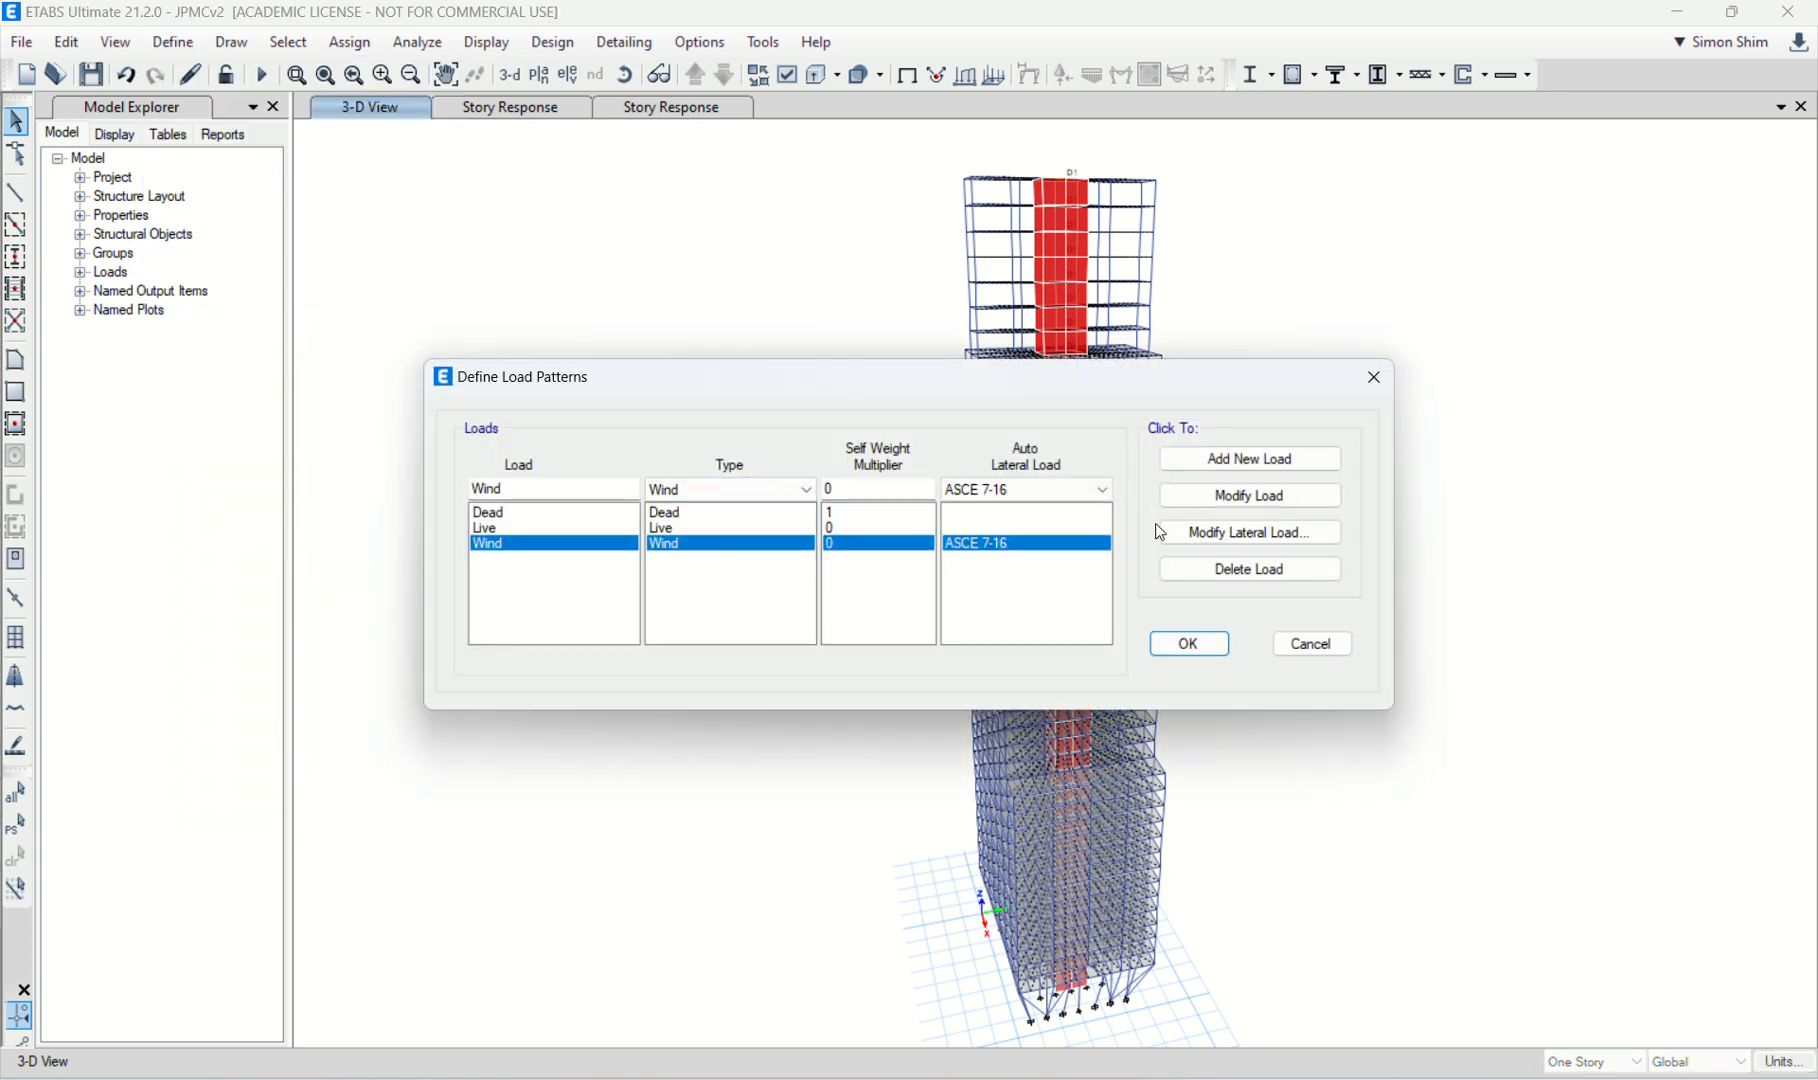
{"action": "left_click", "coordinate": [1162, 533]}
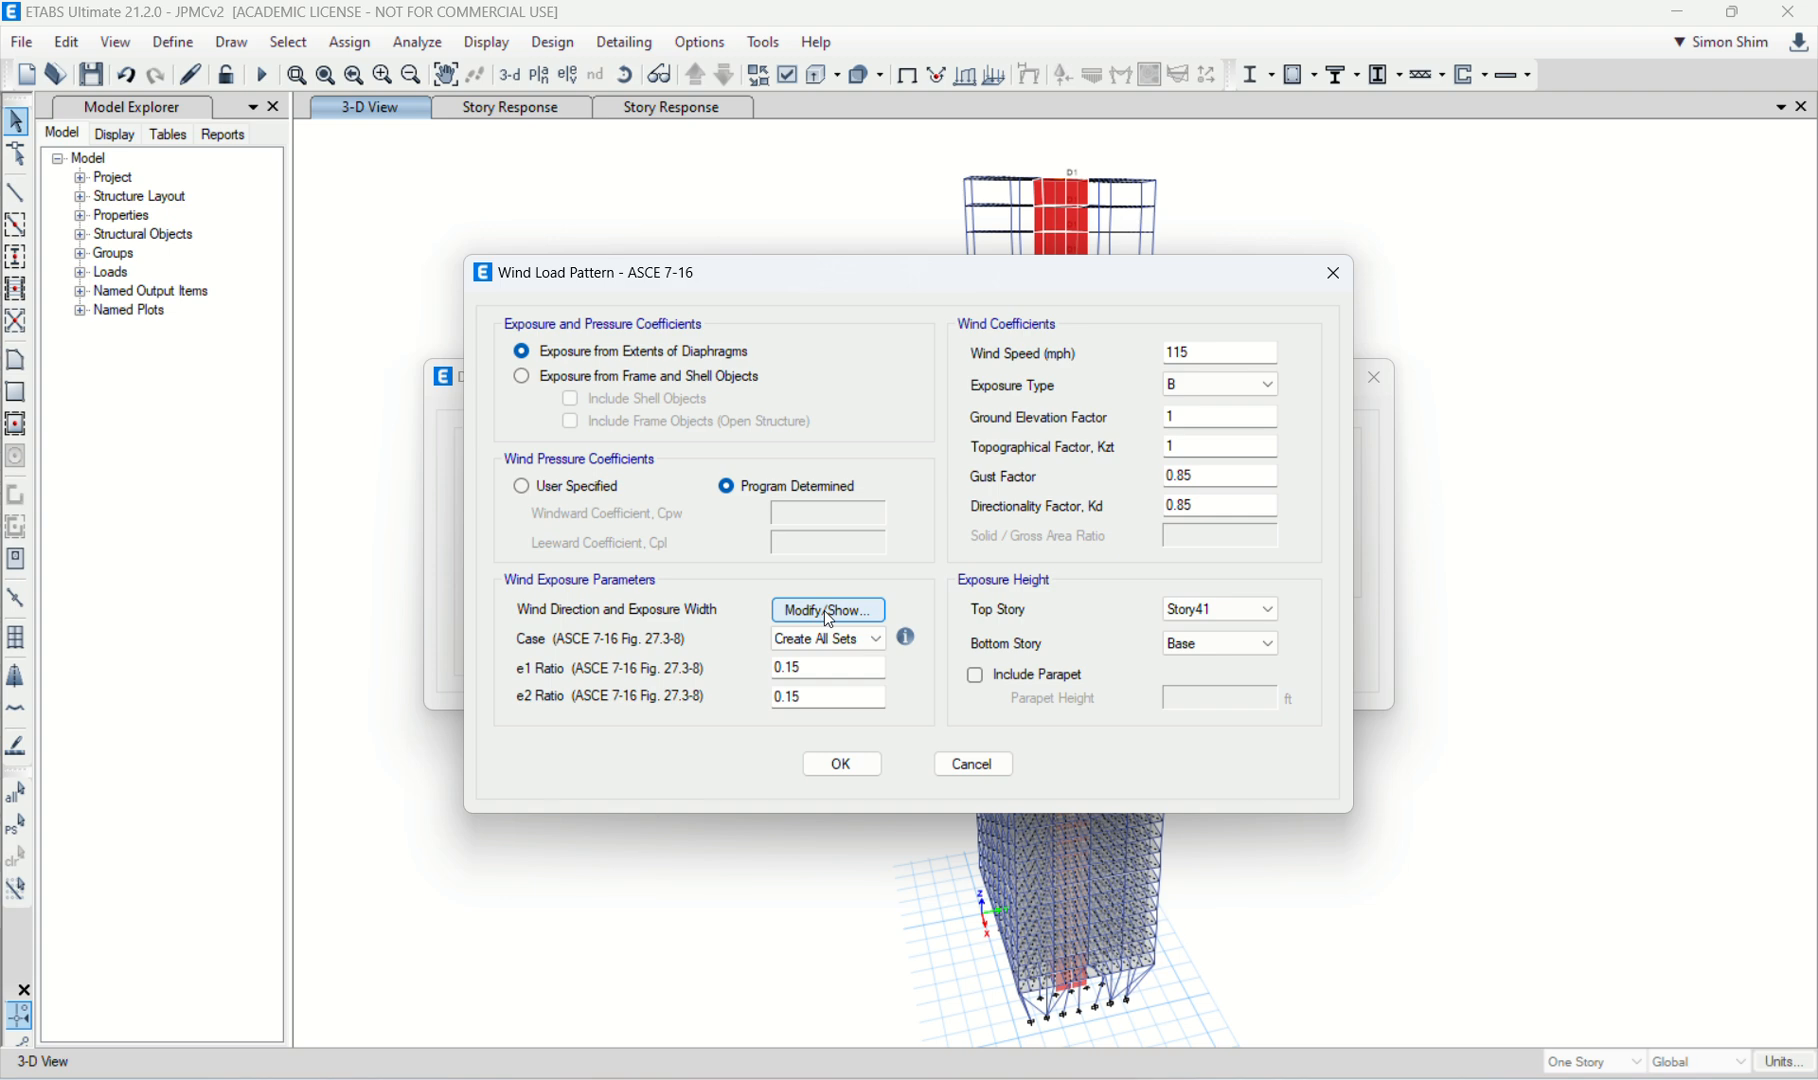
{"action": "left_click", "coordinate": [828, 612]}
{"action": "left_click", "coordinate": [561, 806]}
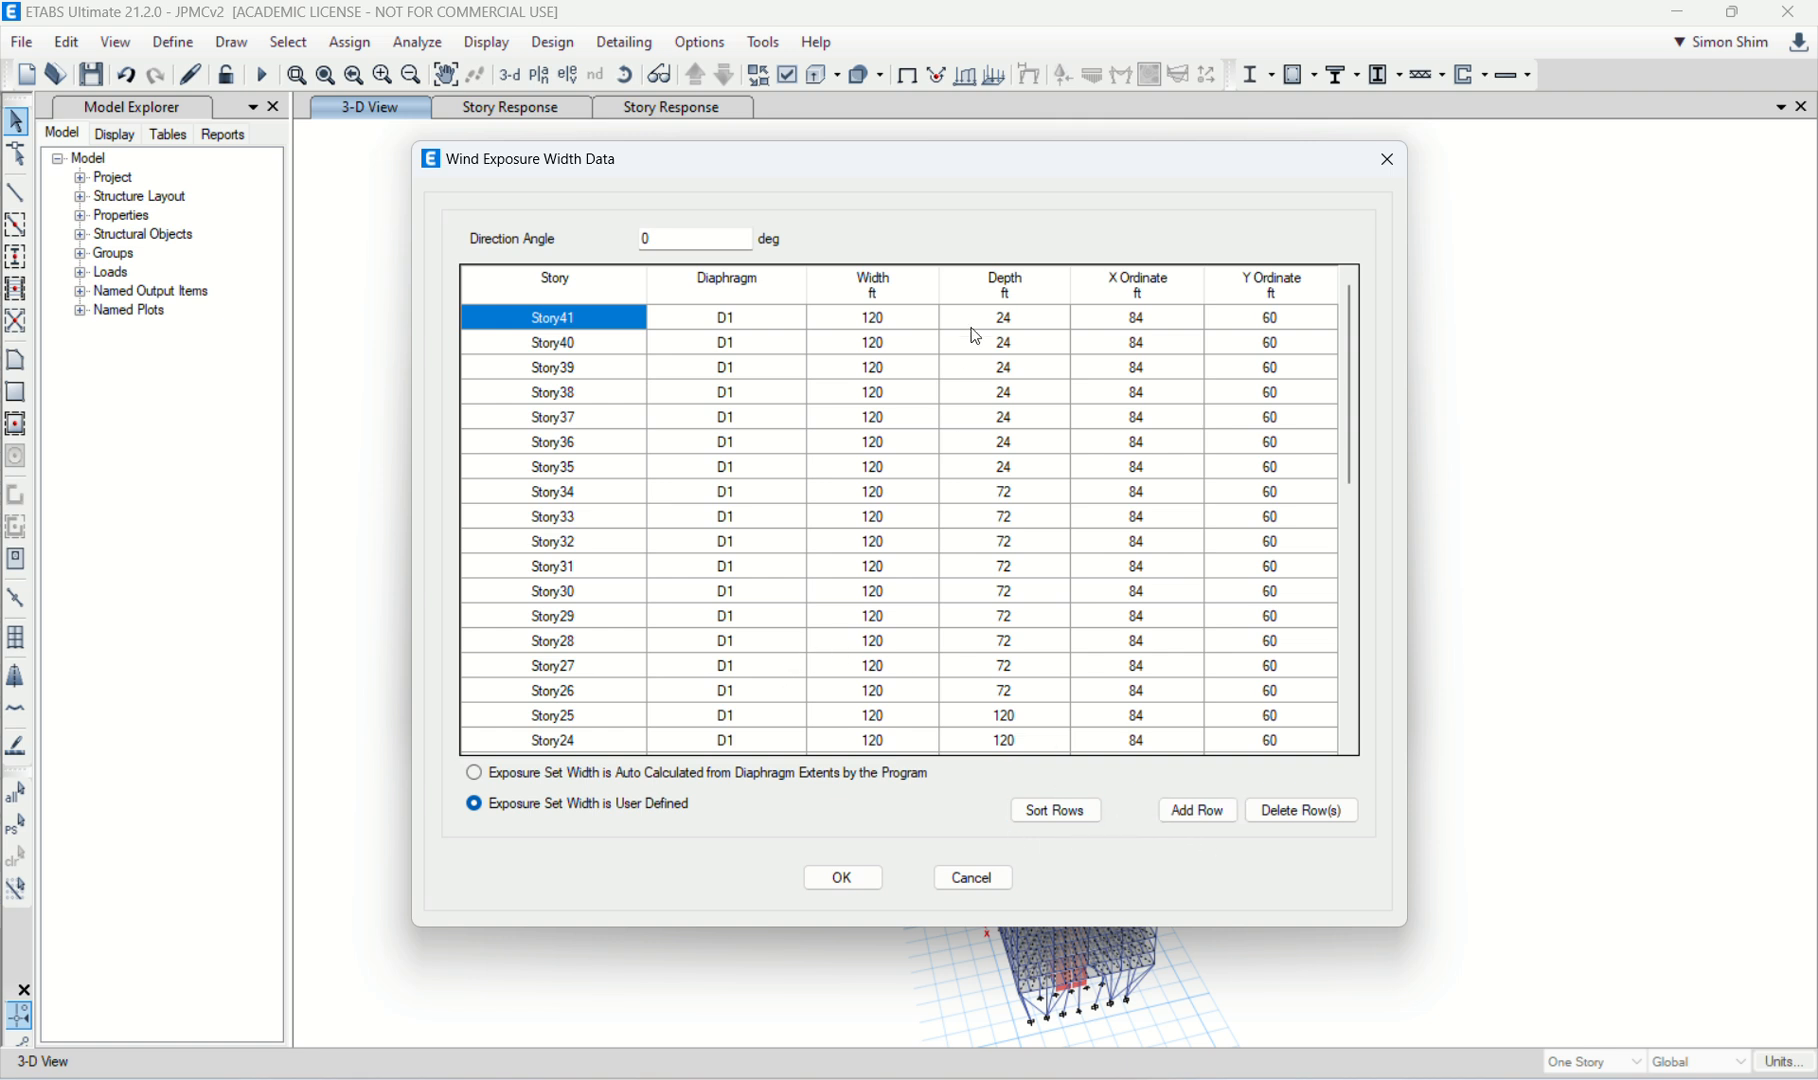
{"action": "left_click_drag", "start_coordinate": [999, 183], "coordinate": [905, 170]}
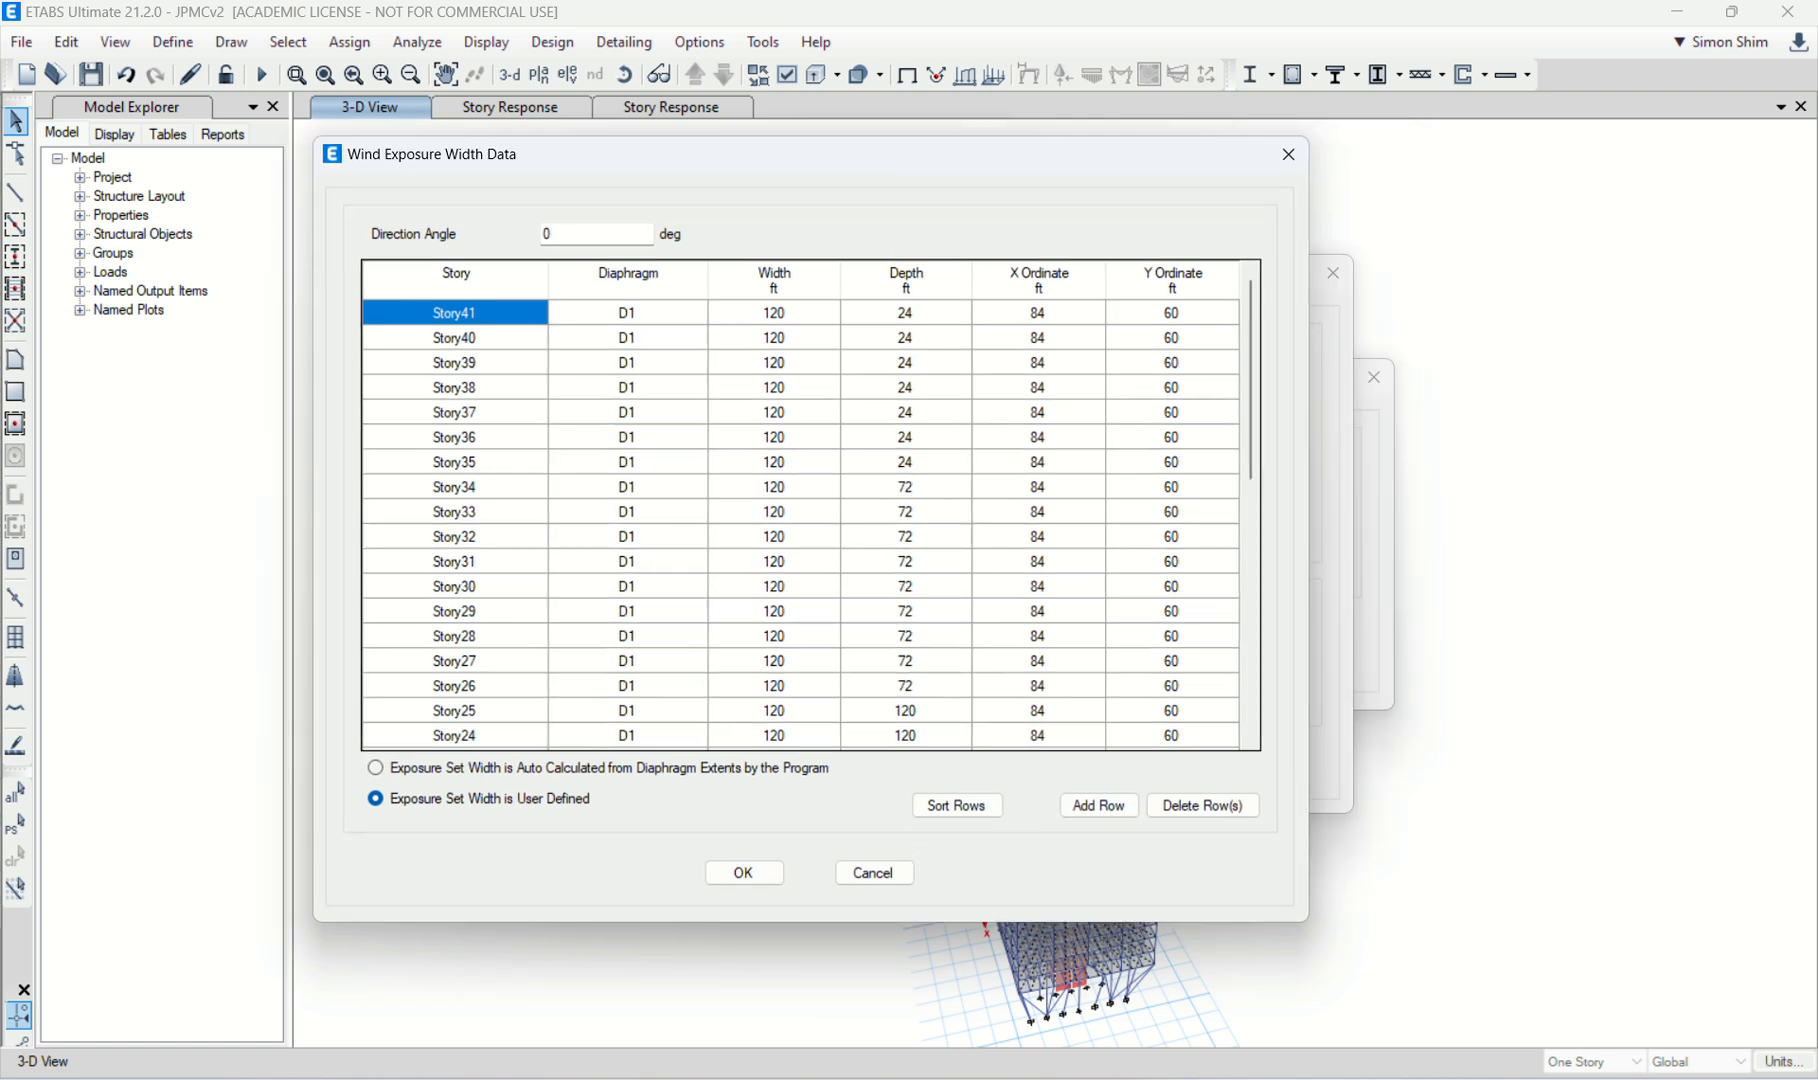
{"action": "mouse_move", "coordinate": [1225, 1079]}
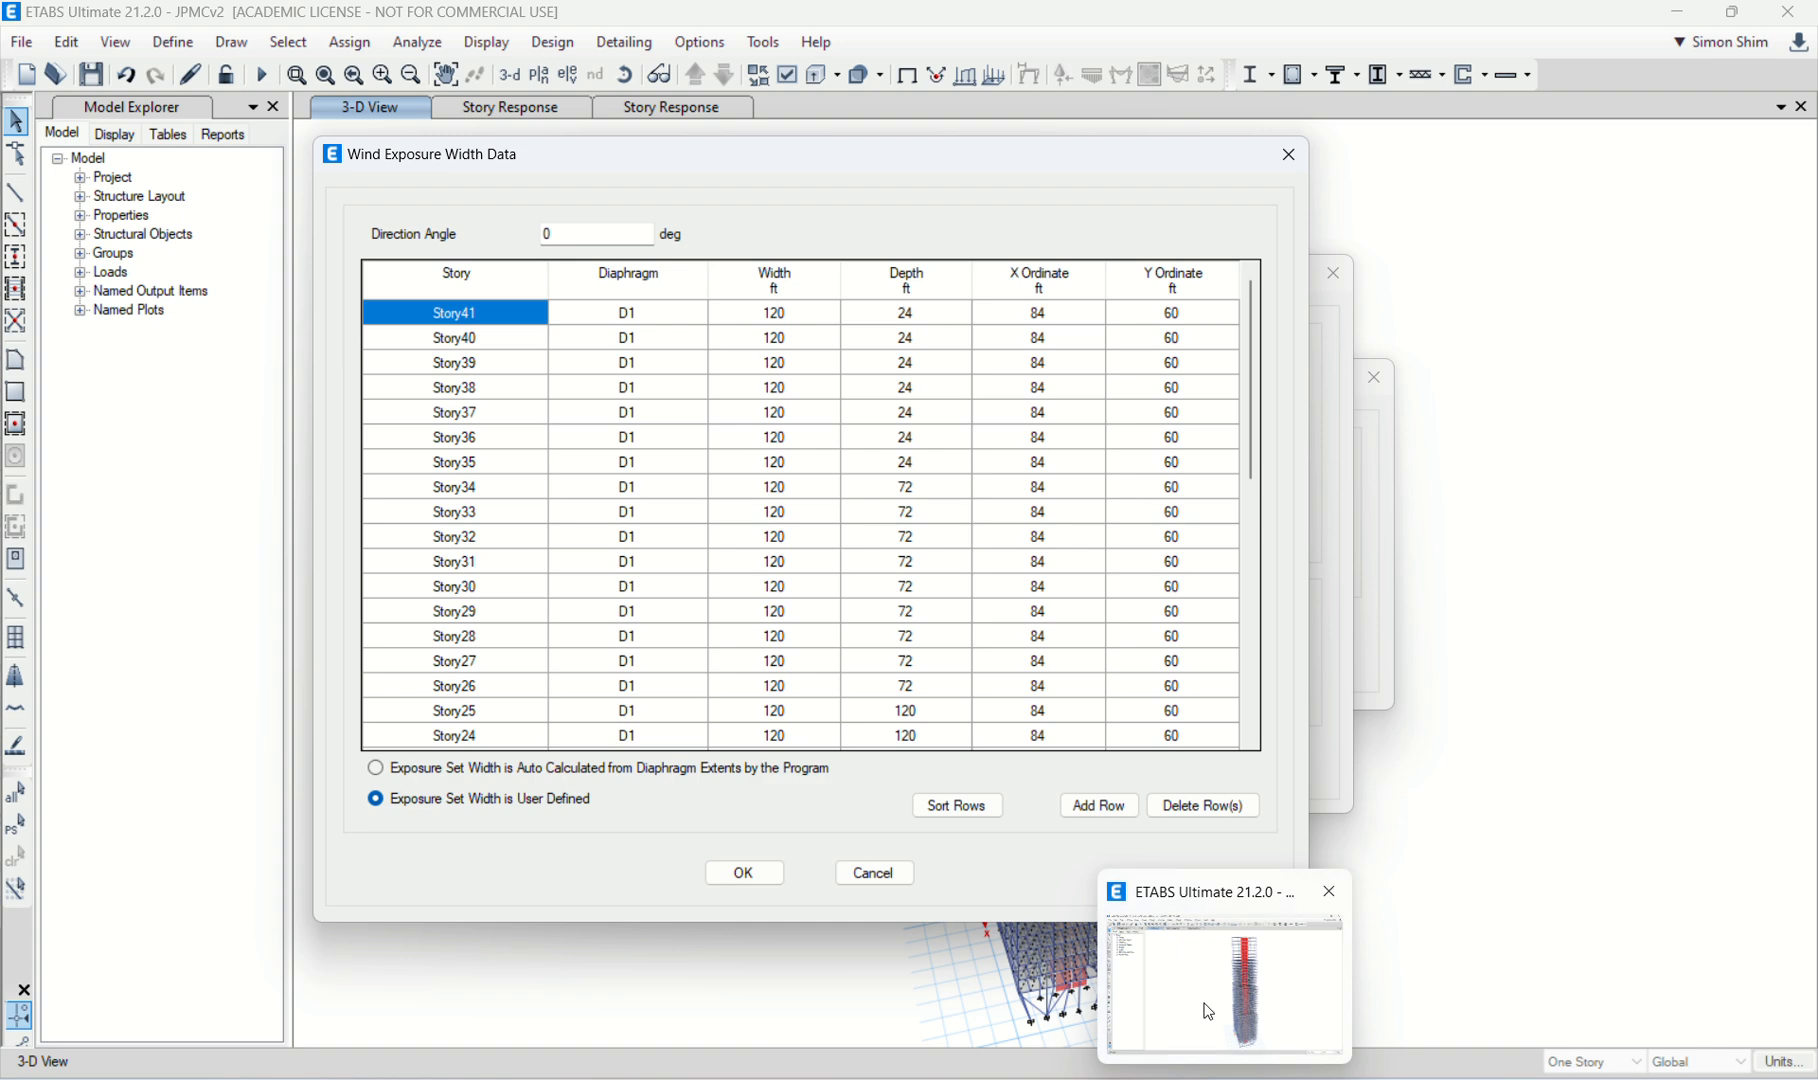
{"action": "left_click", "coordinate": [752, 878]}
{"action": "left_click", "coordinate": [862, 767]}
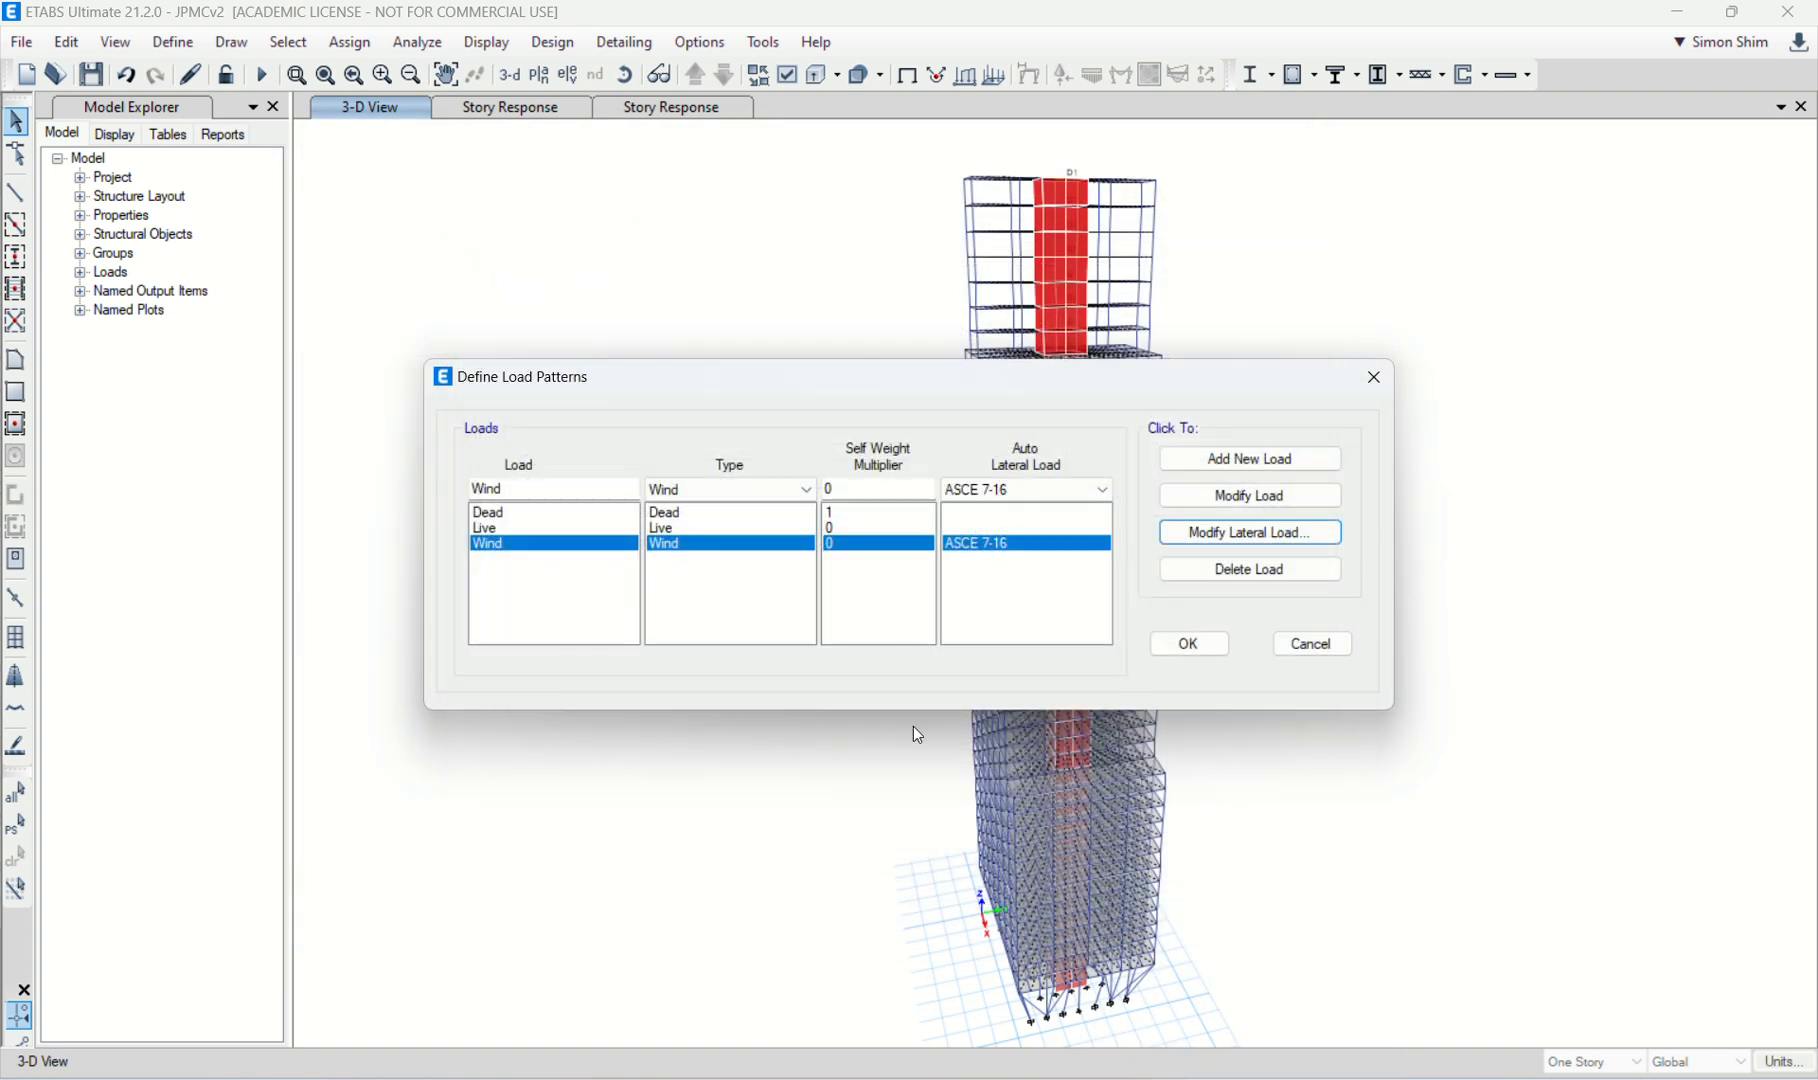
{"action": "left_click", "coordinate": [1312, 645]}
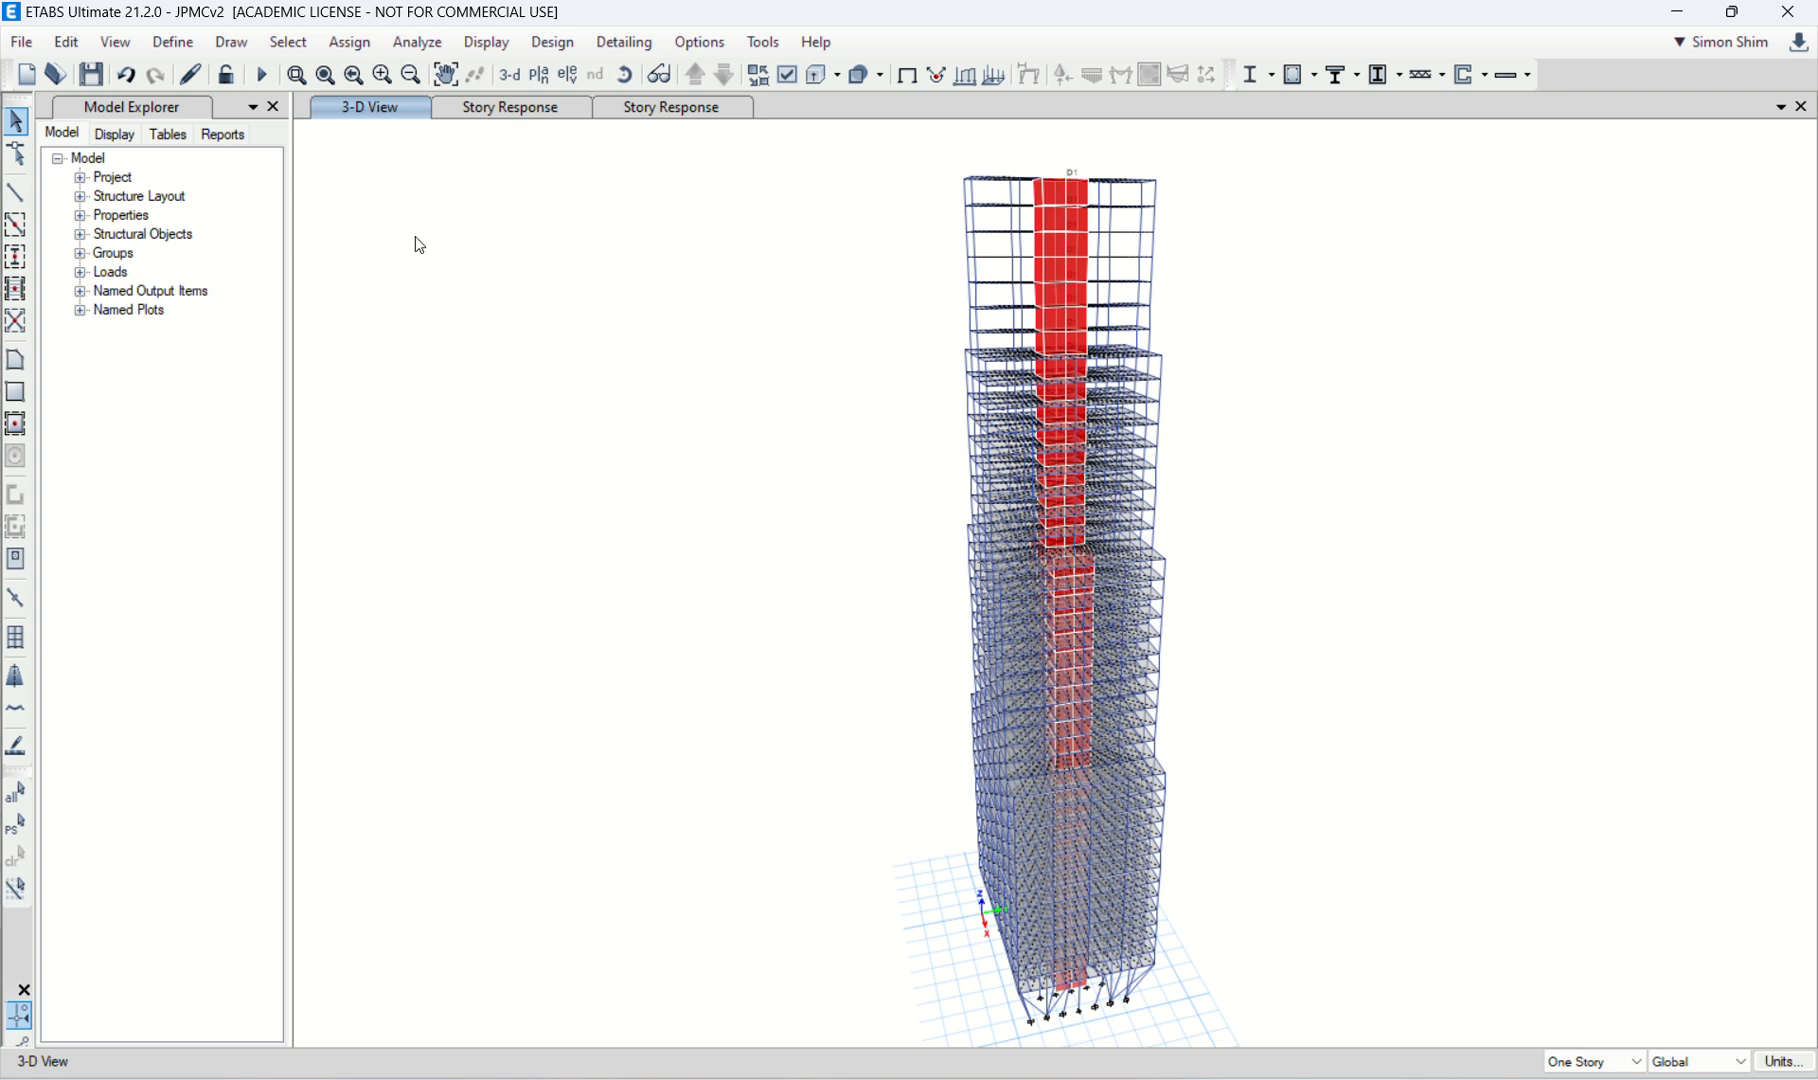